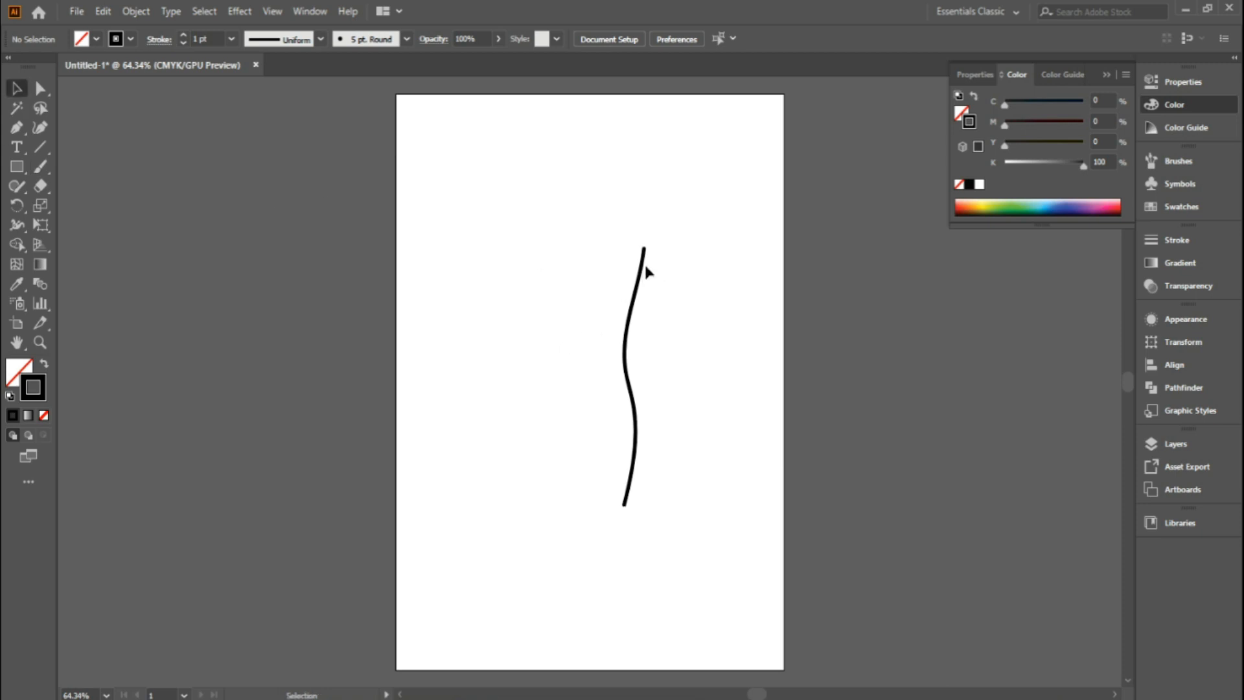
Delete the wavy vertical path from the artboard.
left_click_drag(680, 229, 581, 351)
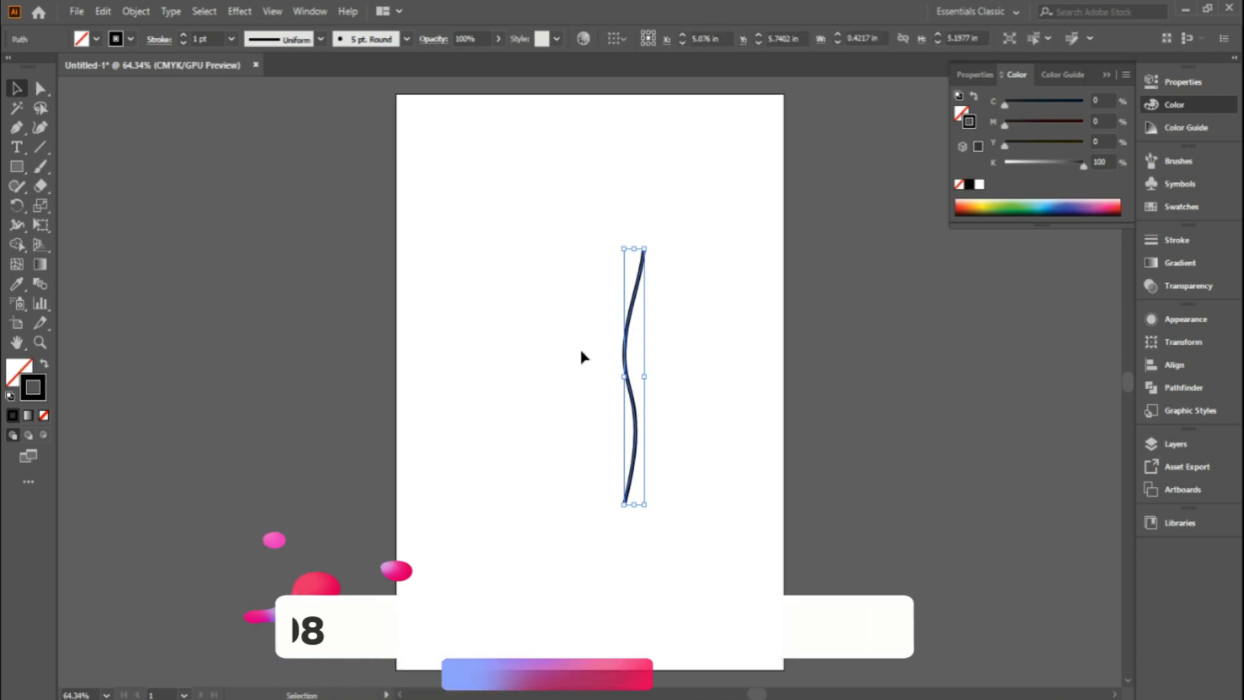
key("Delete")
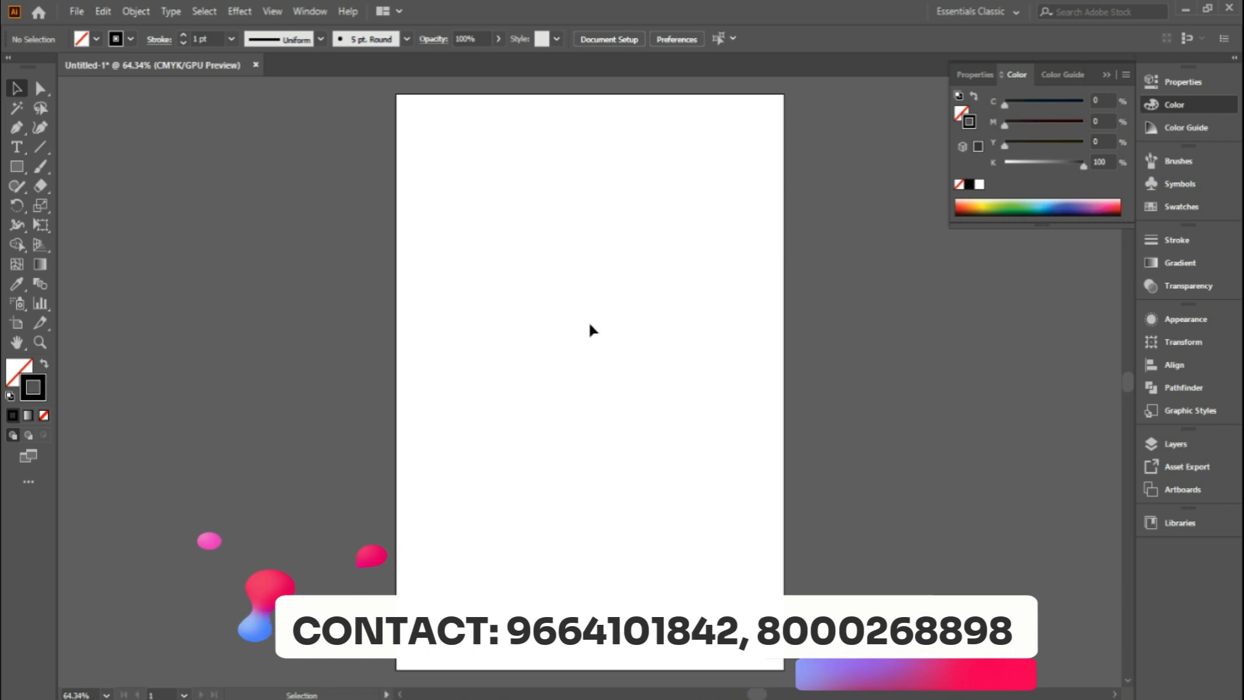
Start placing an image file into the document and browse the folders for it.
left_click(90, 15)
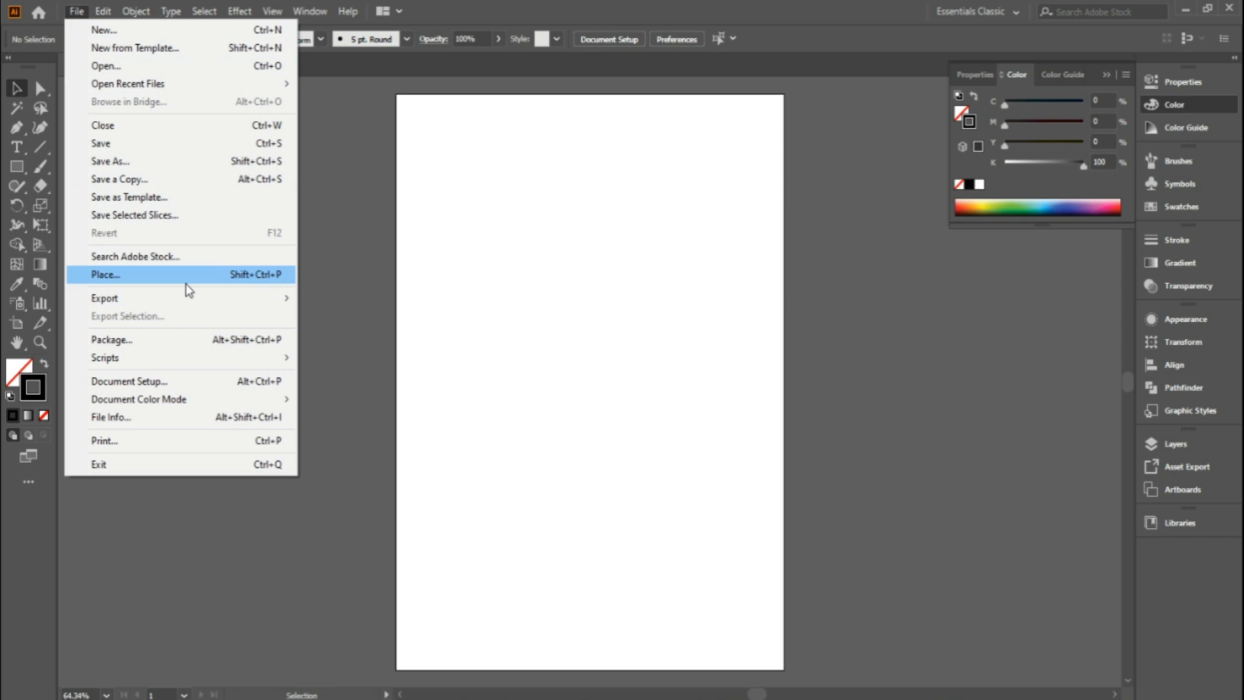
mouse_move(193, 305)
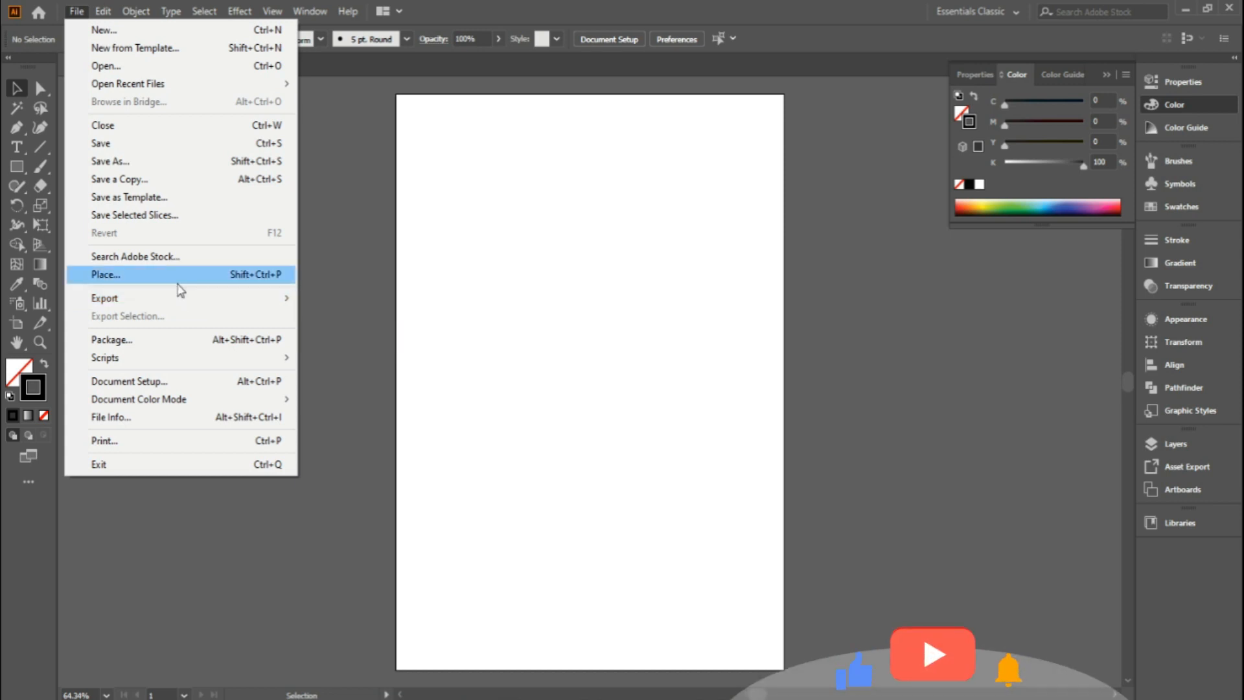
left_click(177, 280)
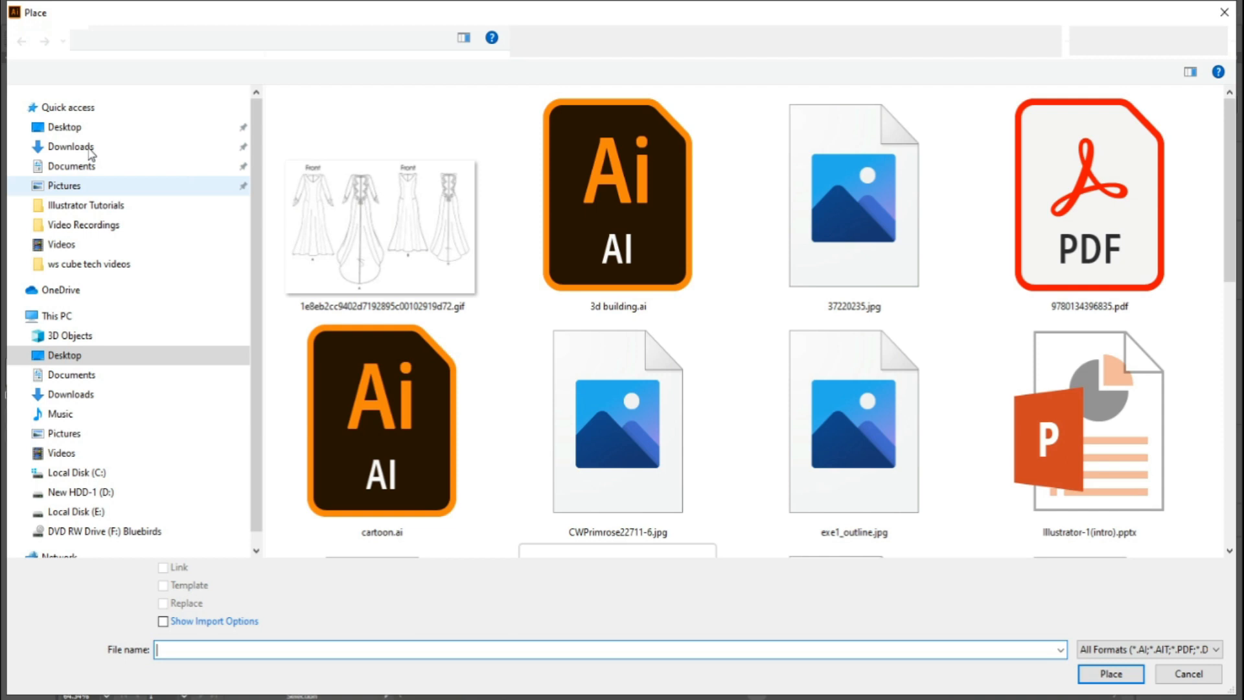
left_click(91, 149)
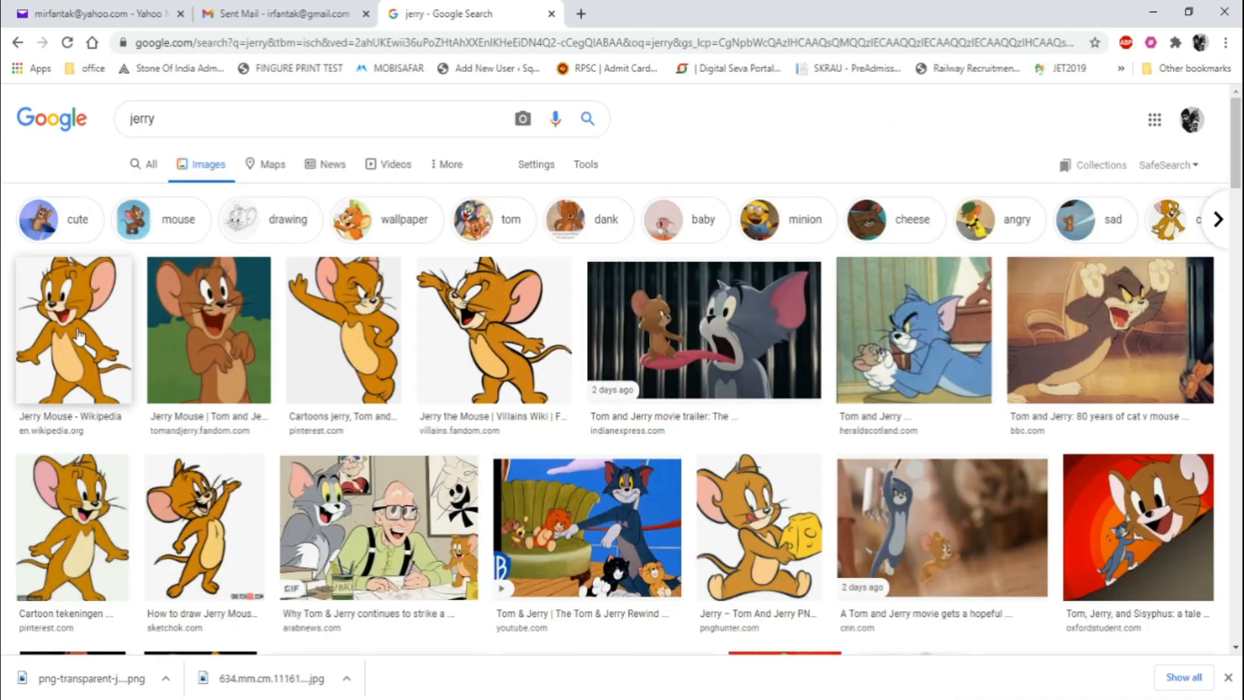
right_click(206, 522)
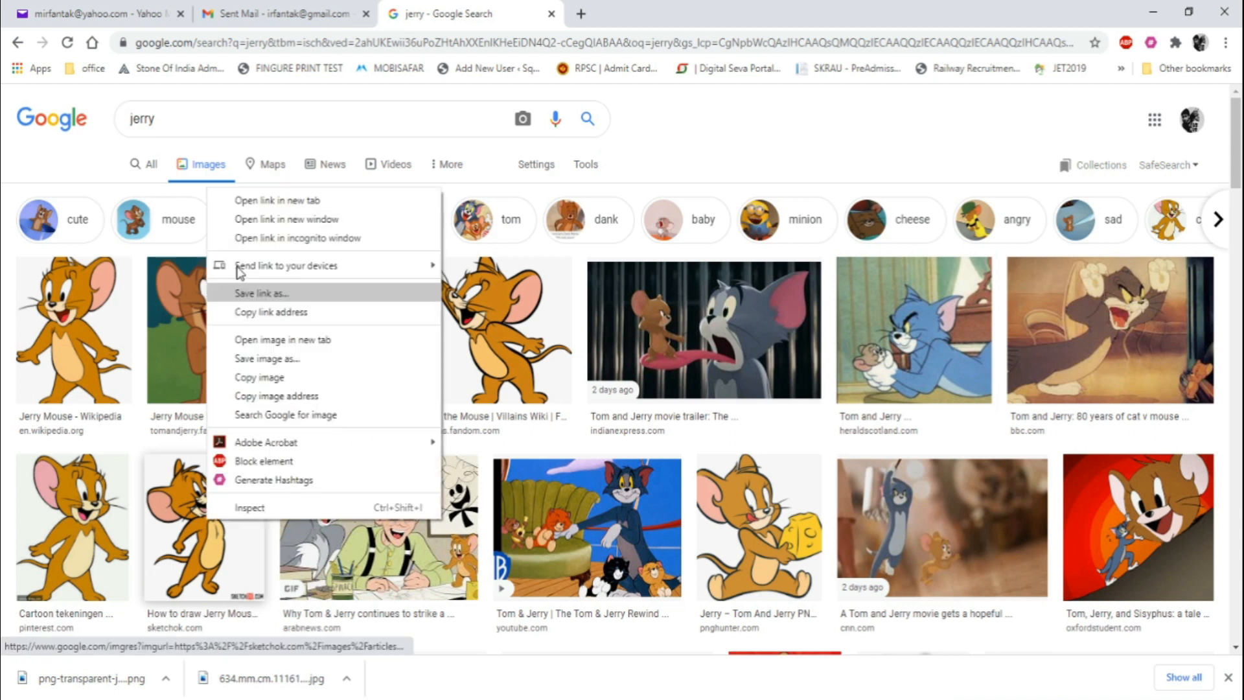
left_click(267, 358)
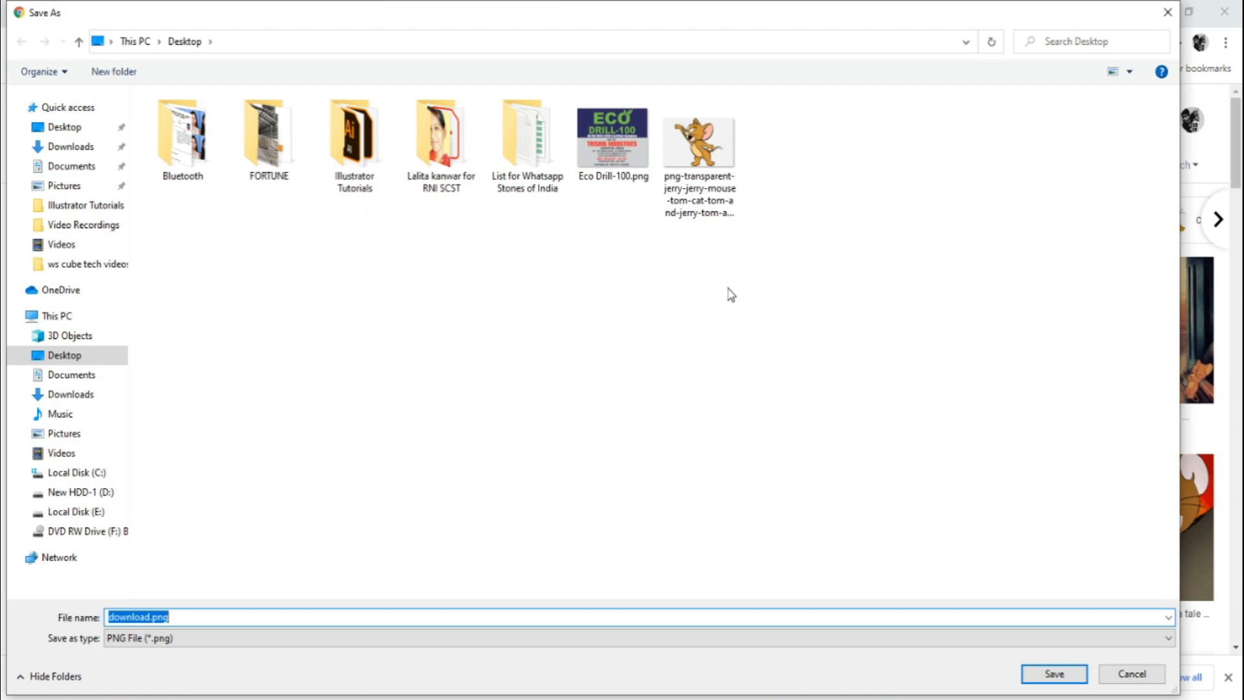
left_click(1132, 674)
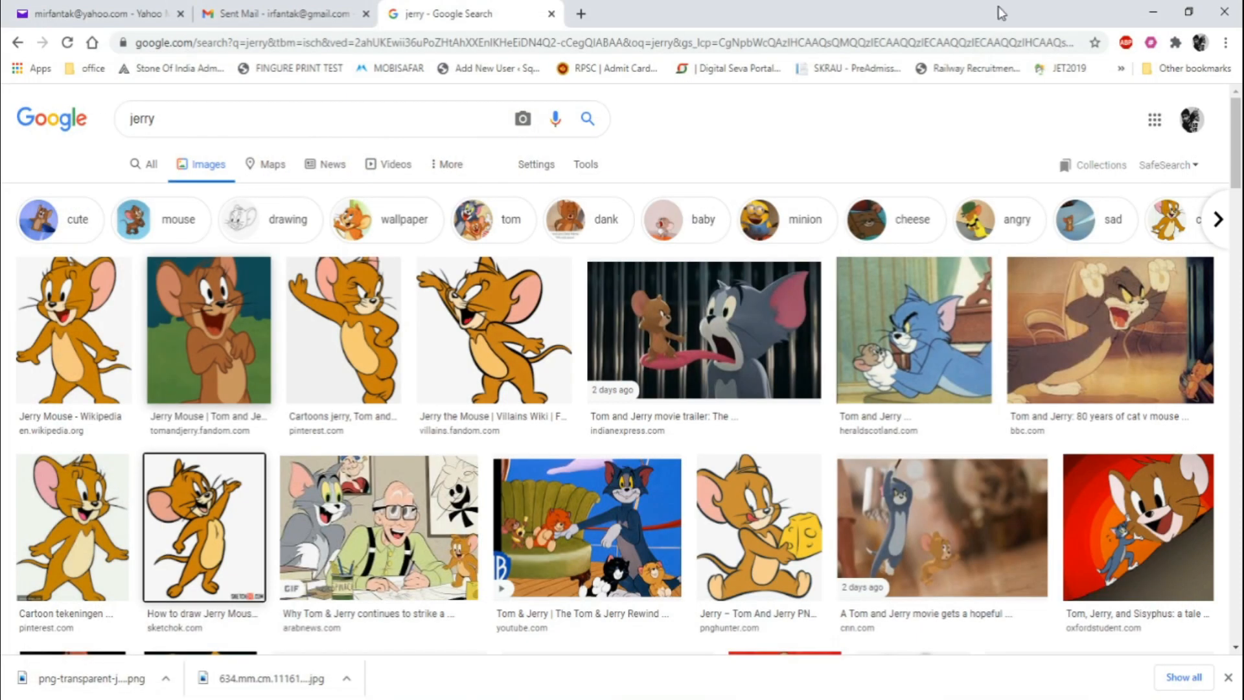
left_click(1153, 12)
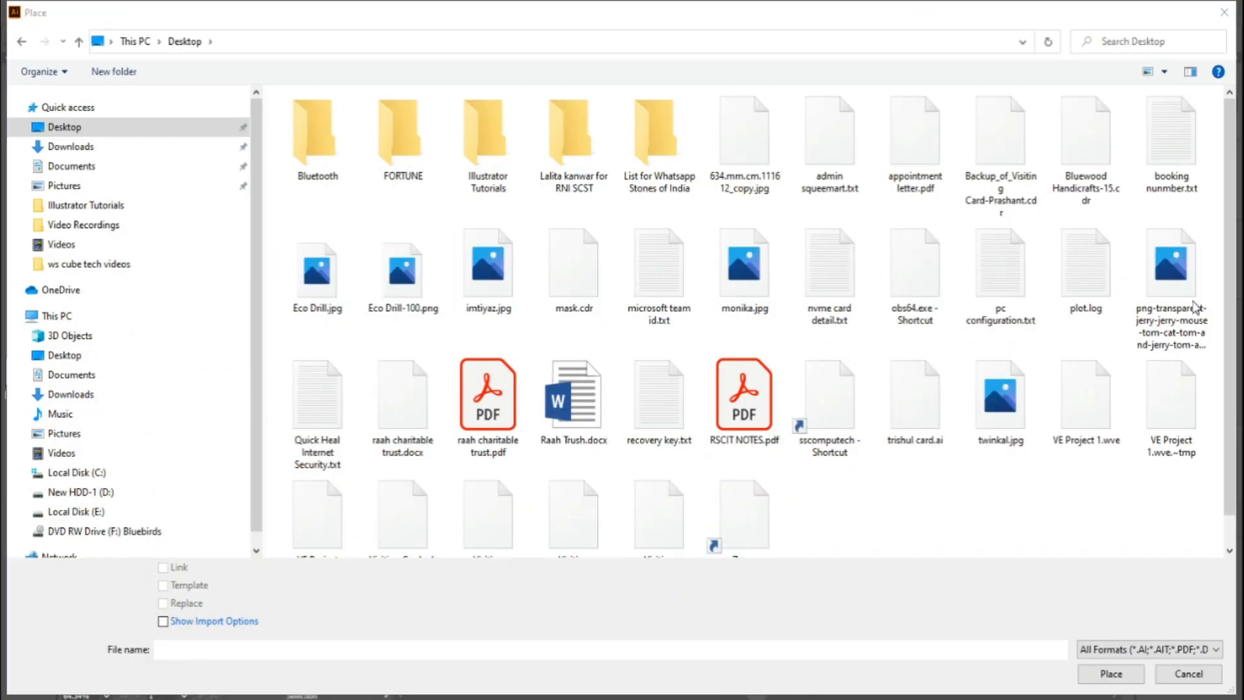
Place the transparent Jerry mouse PNG from the Desktop folder onto the upper part of the artboard.
left_click(1166, 299)
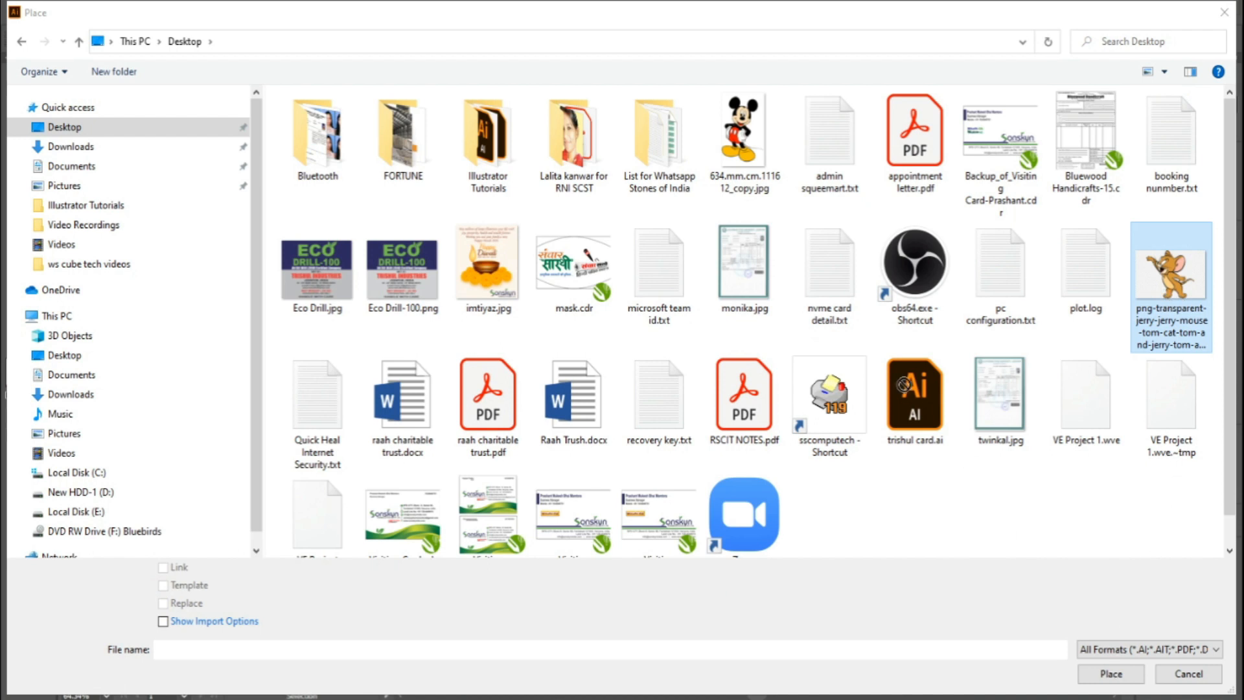
left_click(1101, 674)
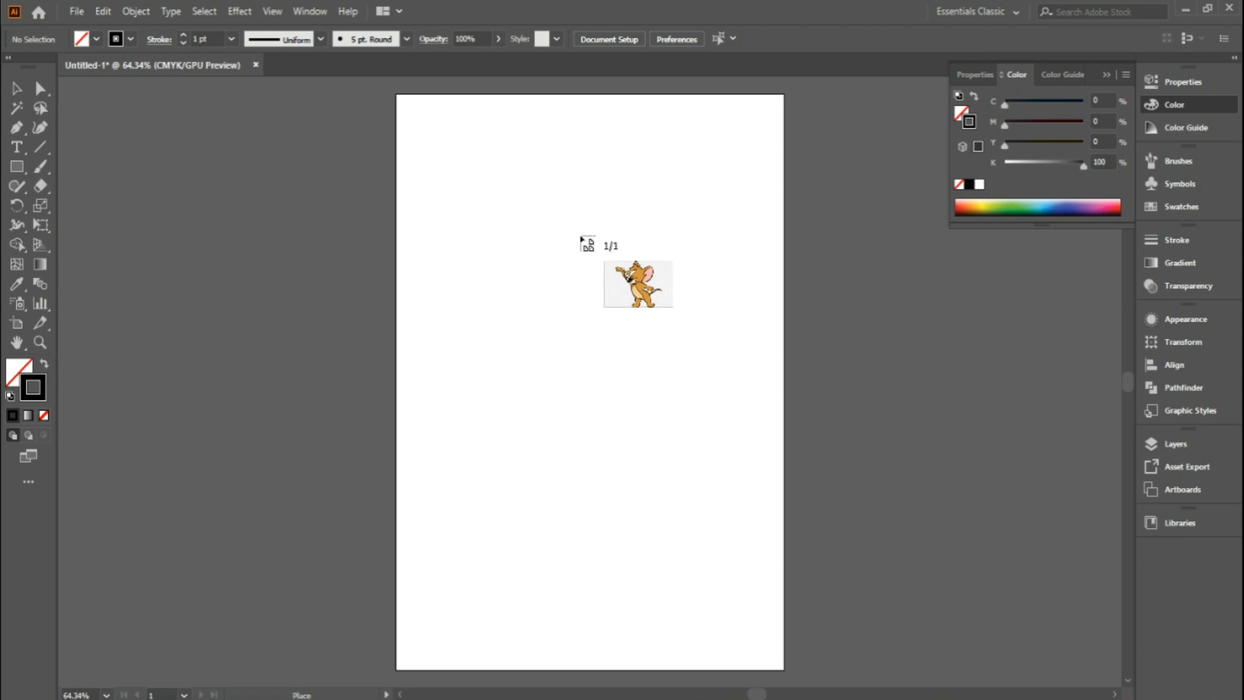
left_click_drag(440, 186, 856, 584)
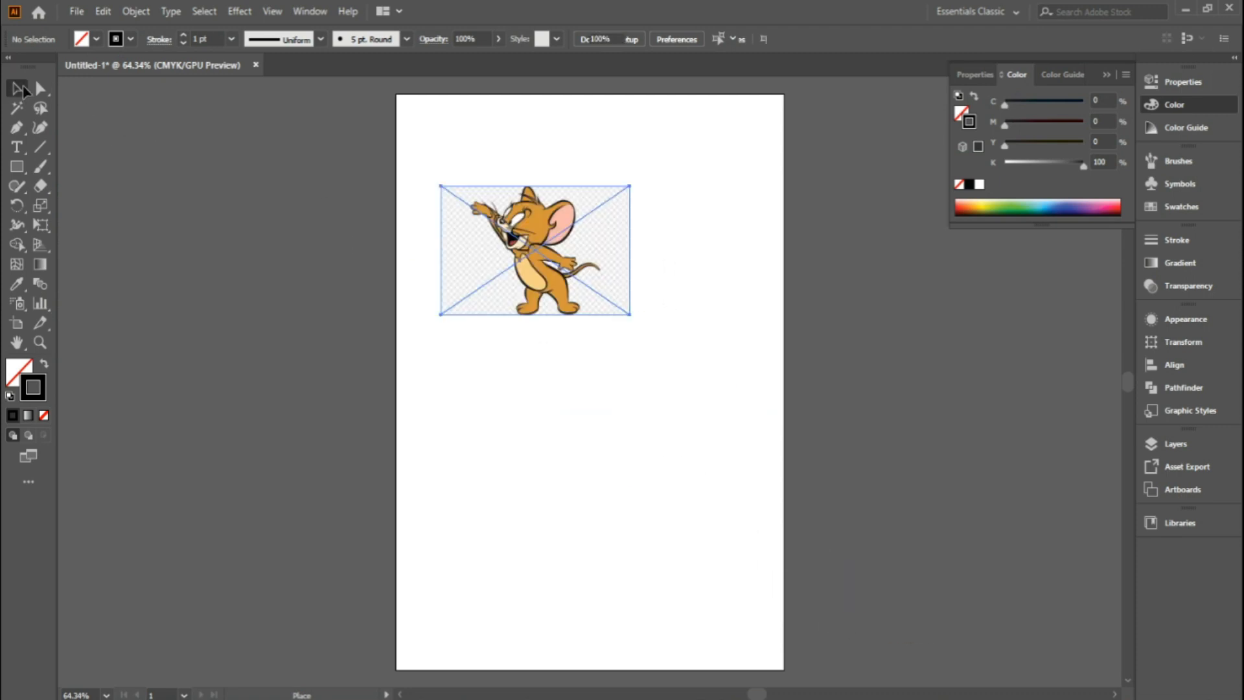
Enlarge the Jerry image to about 5.74 × 3.74 in within the artboard's upper half and lock it.
left_click_drag(514, 296, 526, 340)
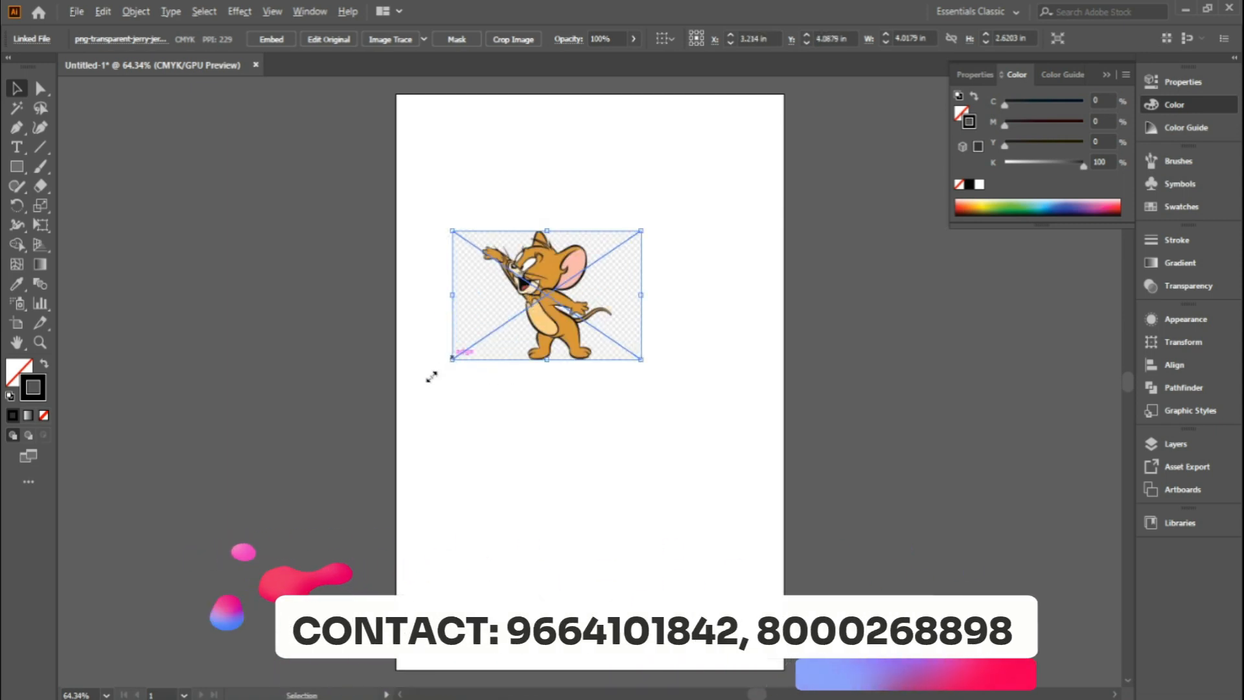
left_click_drag(414, 391, 413, 387)
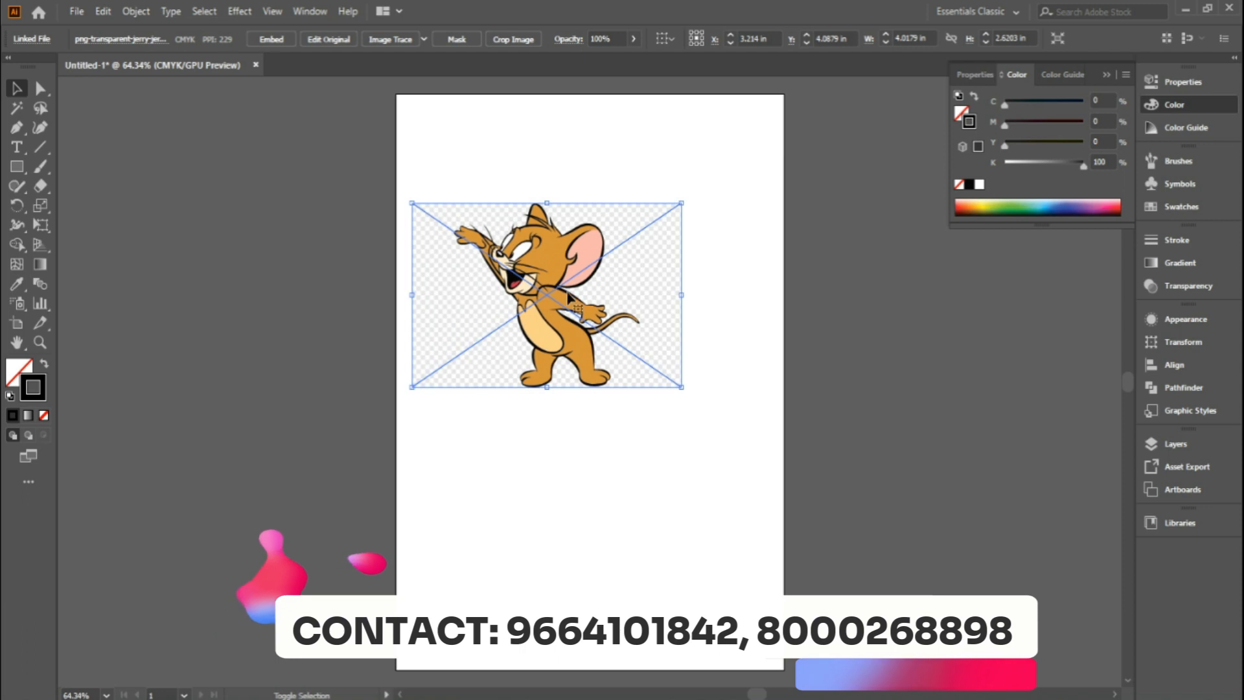
left_click_drag(575, 280, 597, 275)
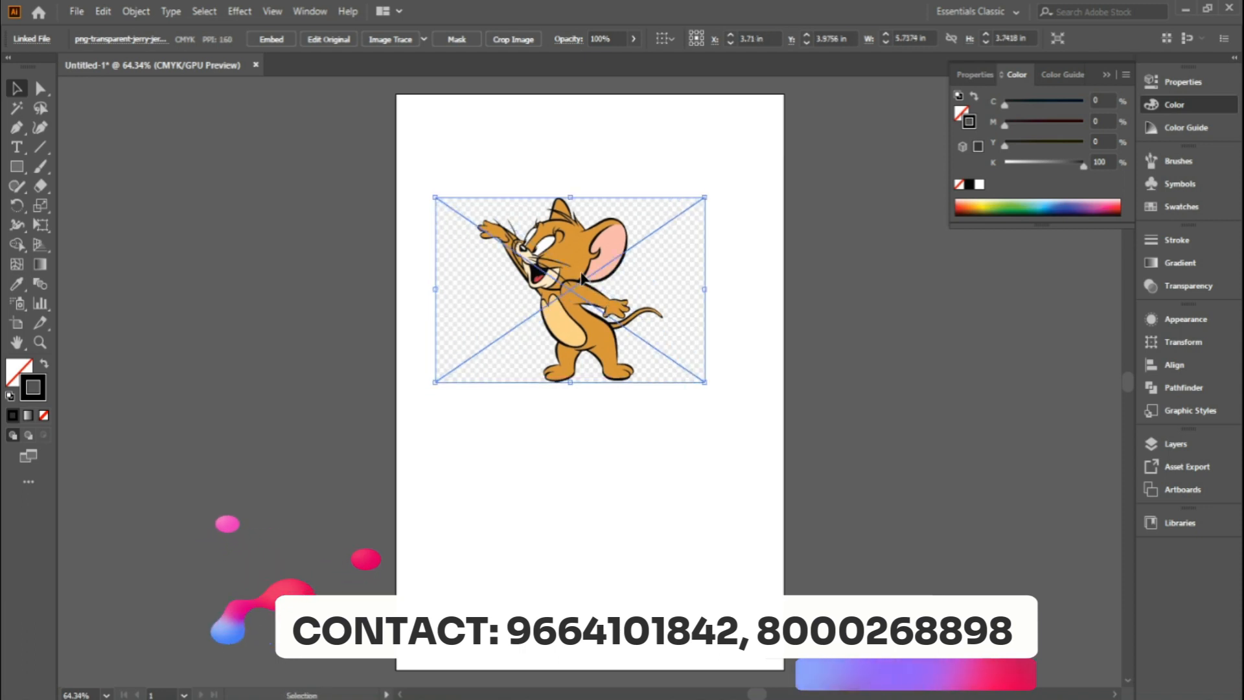
key("ctrl+2")
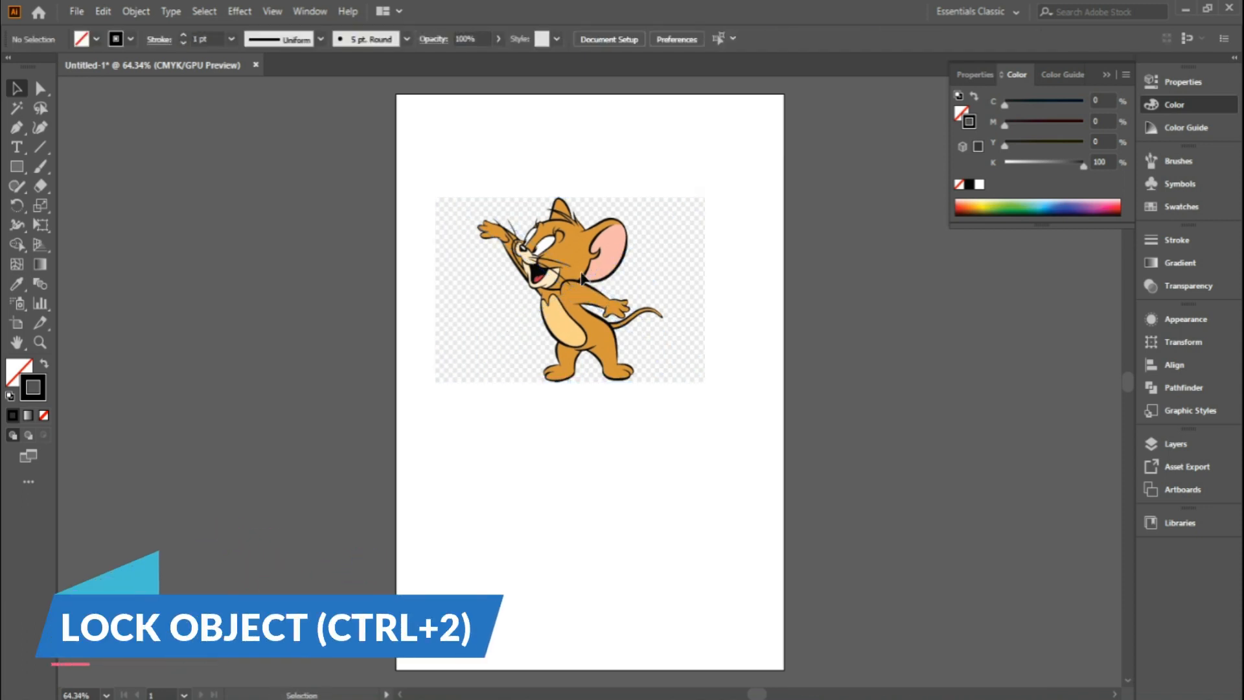
Trace Jerry's back edge with the Pen tool from the top of the right-hand foot up to the tail base, checking it in Outline view.
key("ctrl+plus")
key("ctrl+plus")
key("ctrl+plus")
key("ctrl+plus")
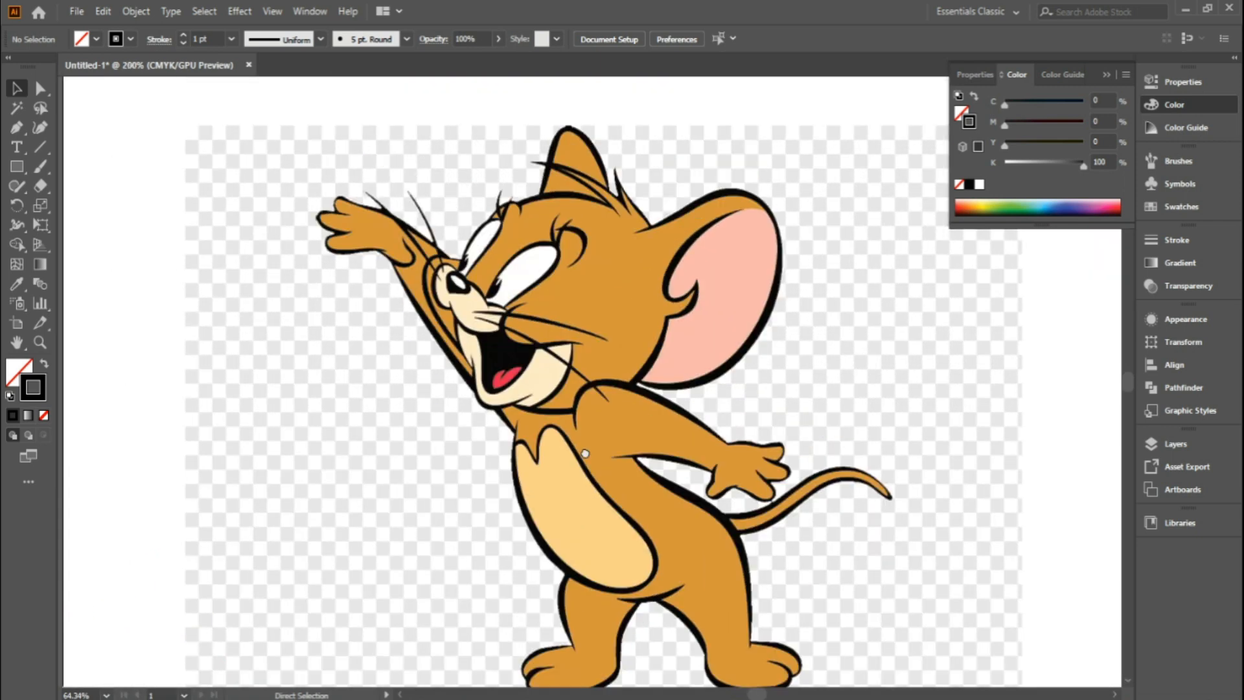
mouse_move(586, 454)
left_mouse_down()
mouse_move(586, 425)
mouse_move(585, 436)
left_mouse_up()
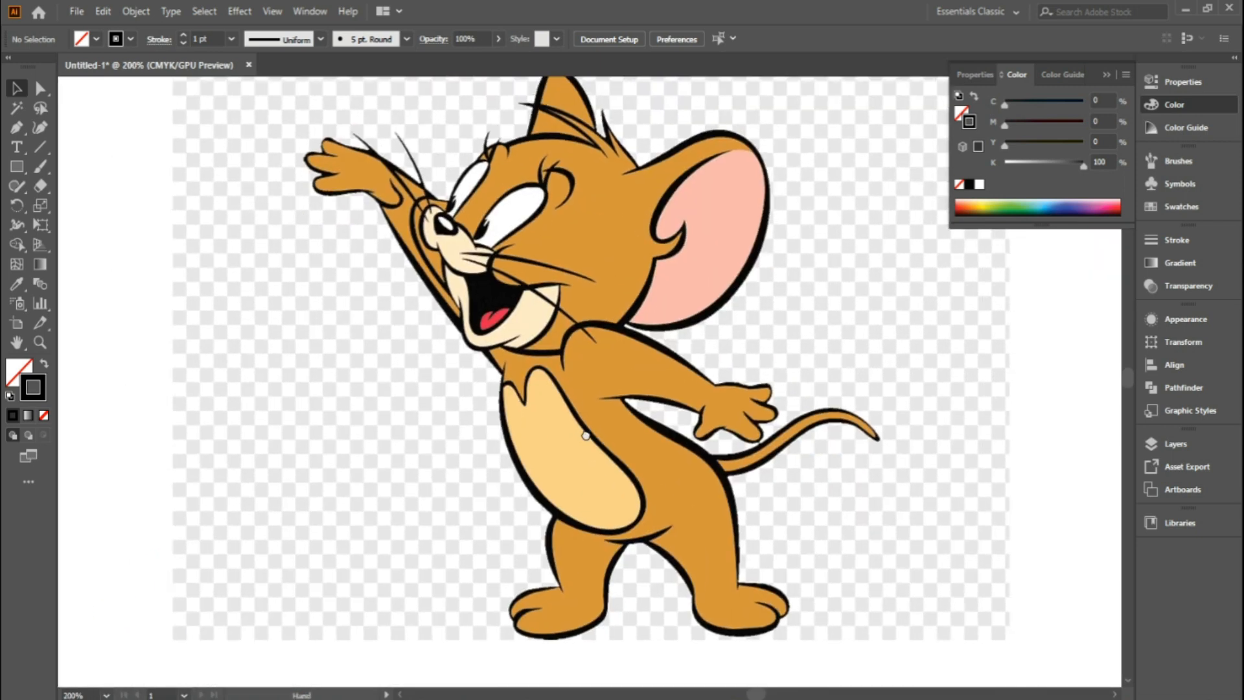
left_click(14, 128)
left_click_drag(12, 129, 55, 134)
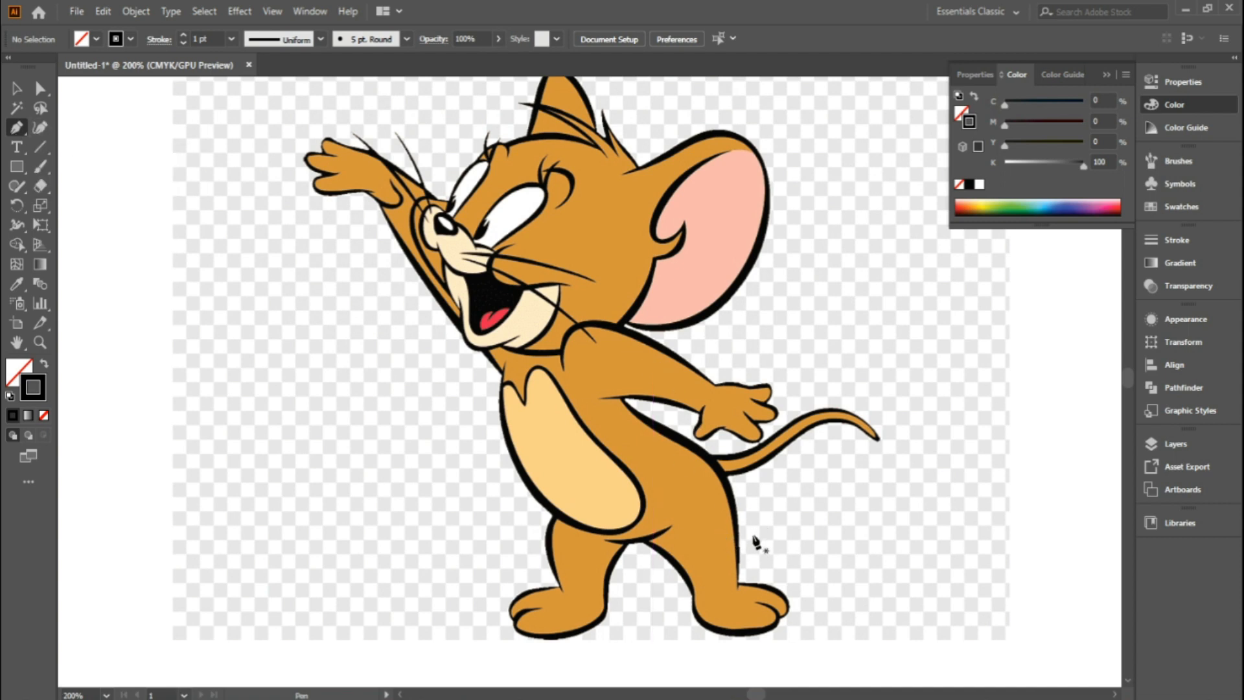
left_click_drag(737, 589, 680, 441)
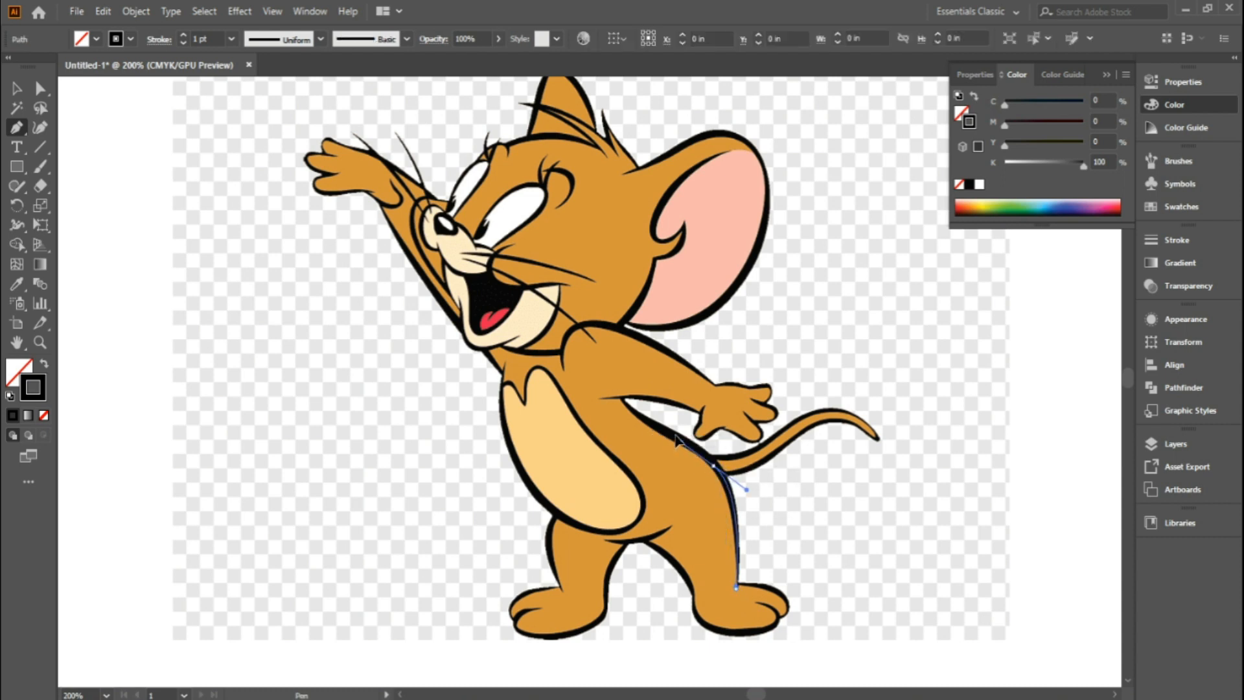
left_click(714, 465)
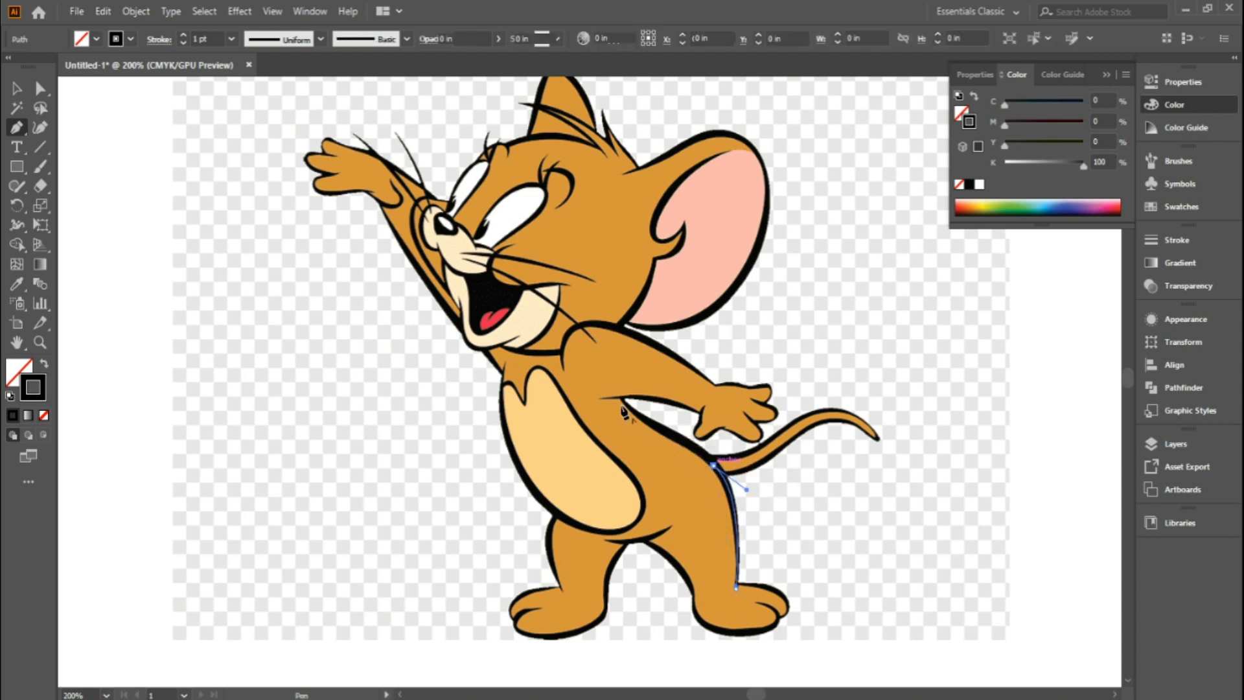
key("ctrl+y")
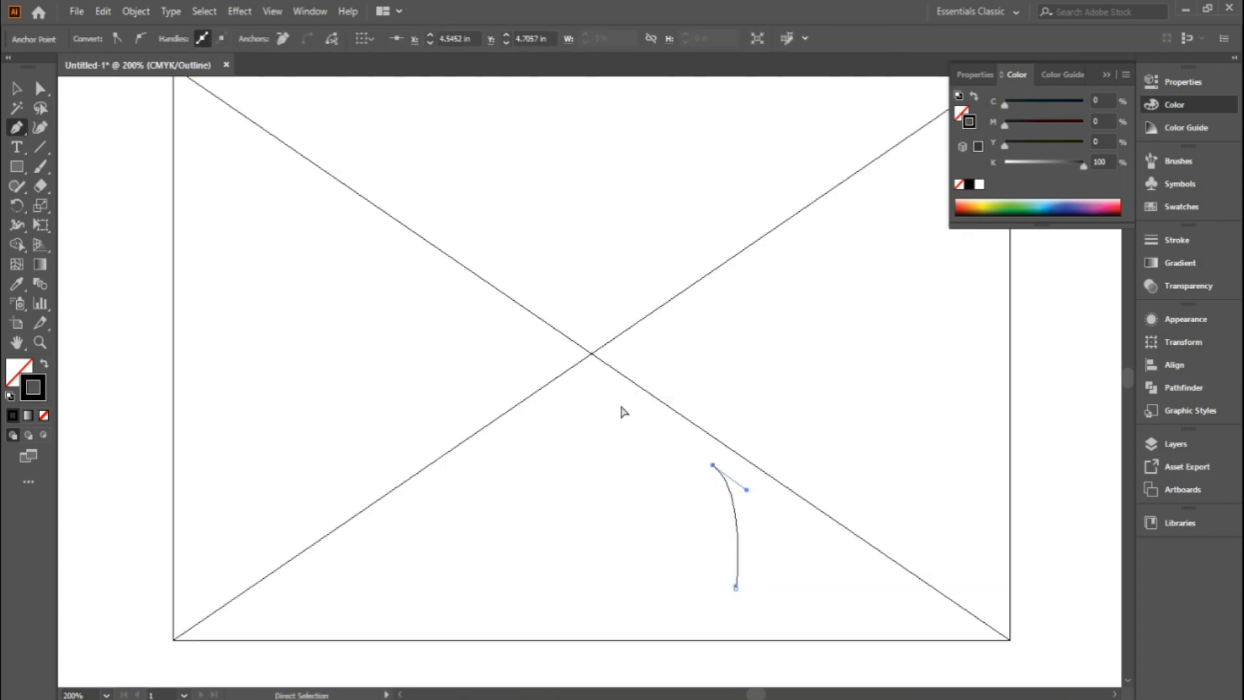
key("ctrl+y")
Trace the underside of the lowered arm with the Pen tool, continuing around the tip of the thumb.
mouse_move(627, 407)
left_mouse_down()
mouse_move(658, 430)
mouse_move(636, 420)
left_mouse_up()
left_click(669, 435, "alt")
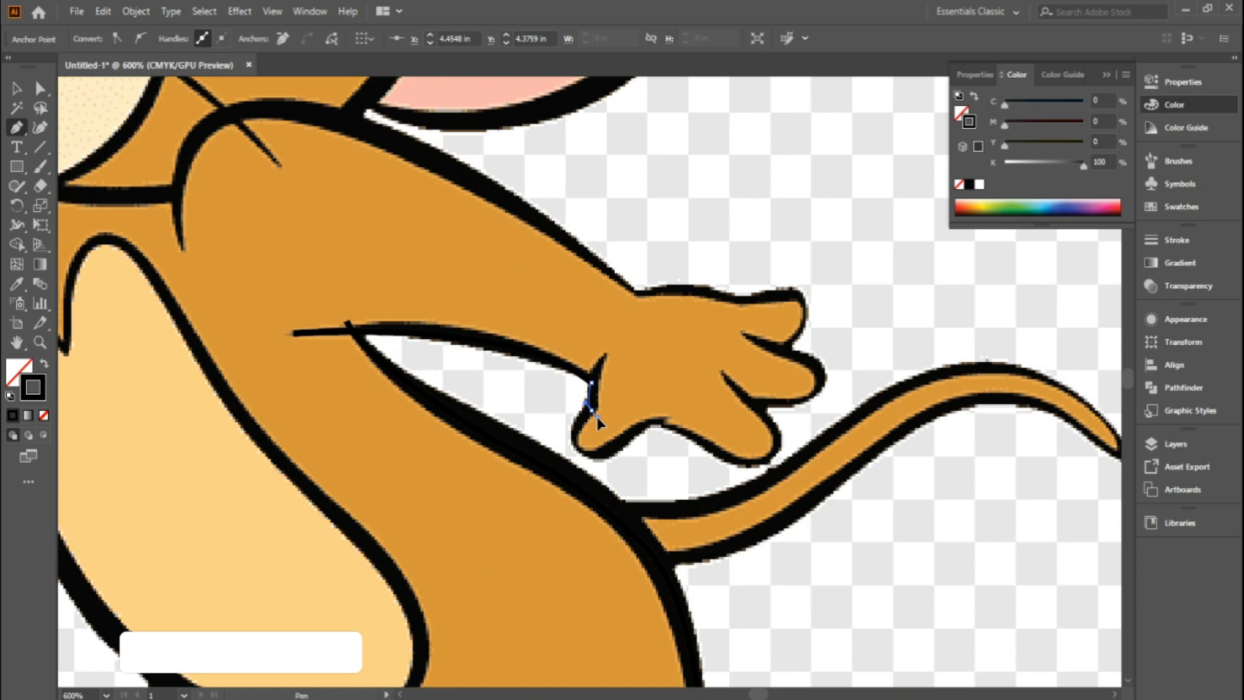
left_click_drag(591, 409, 597, 417)
left_click(591, 410, "alt")
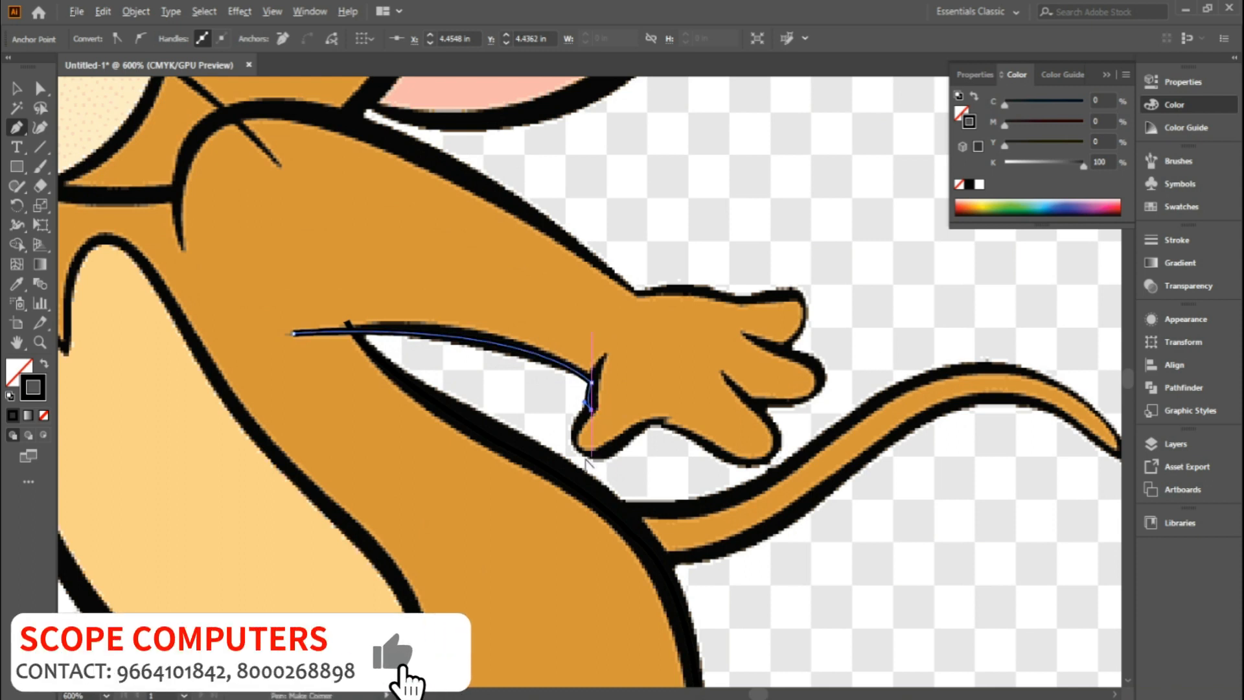
left_click_drag(587, 455, 621, 478)
left_click(588, 455, "alt")
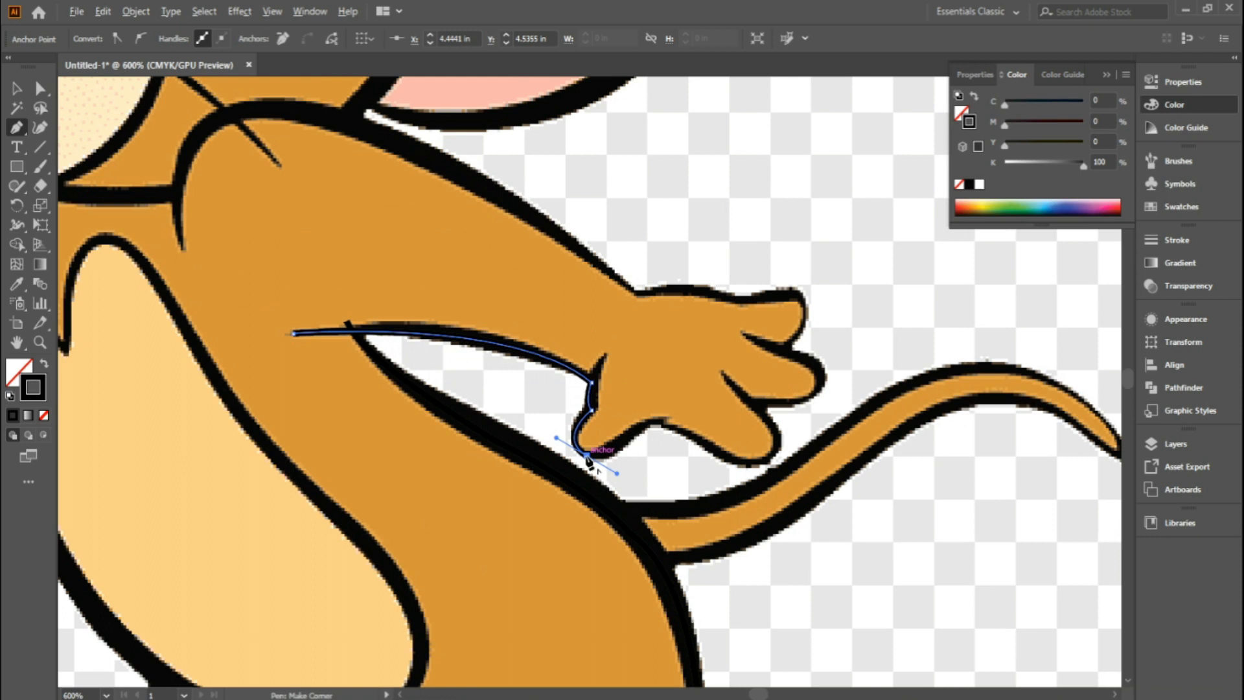
Continue the arm path from the thumb around the lower fingers of the hand, making corner anchors between them.
left_click_drag(646, 420, 677, 379)
left_click(644, 420, "alt")
left_click_drag(692, 439, 781, 425)
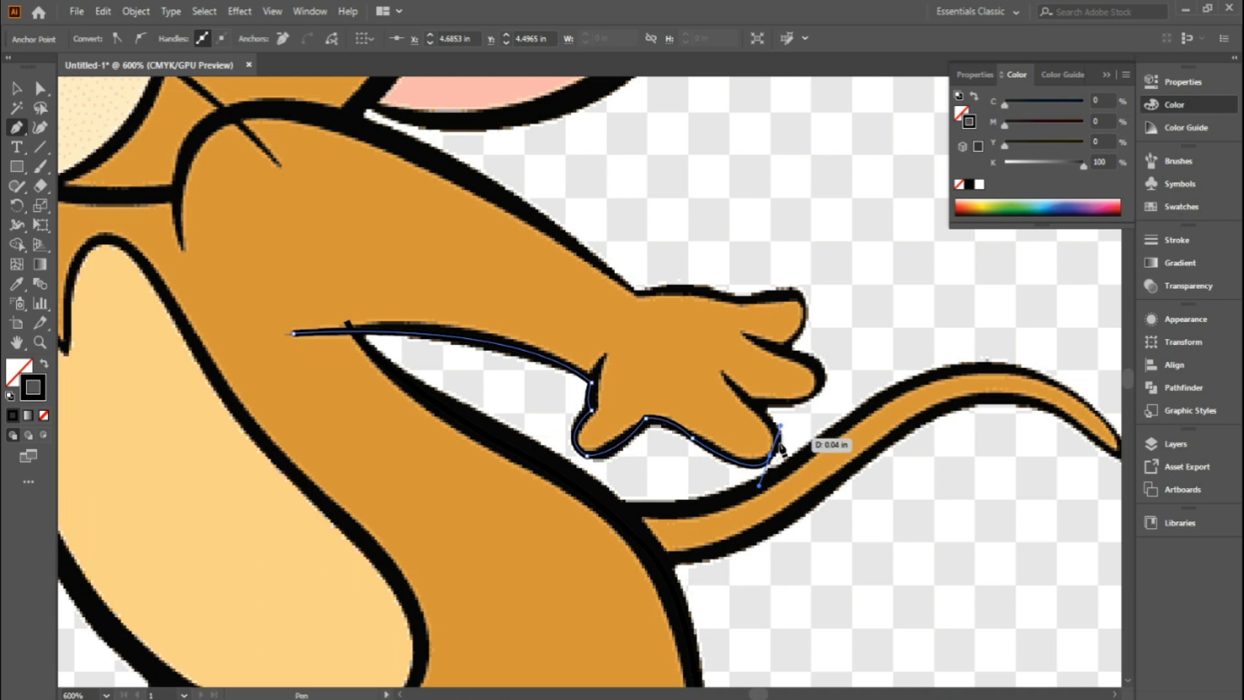
left_click(770, 458)
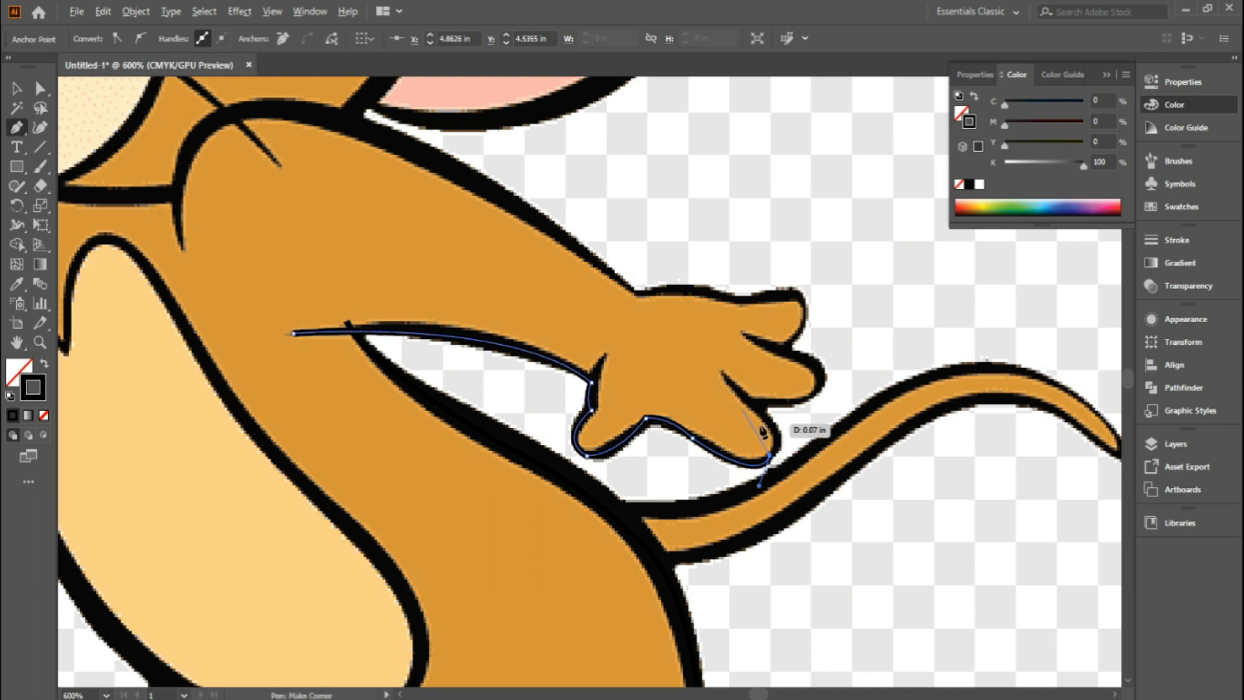
left_click_drag(746, 398, 696, 362)
left_click(745, 399)
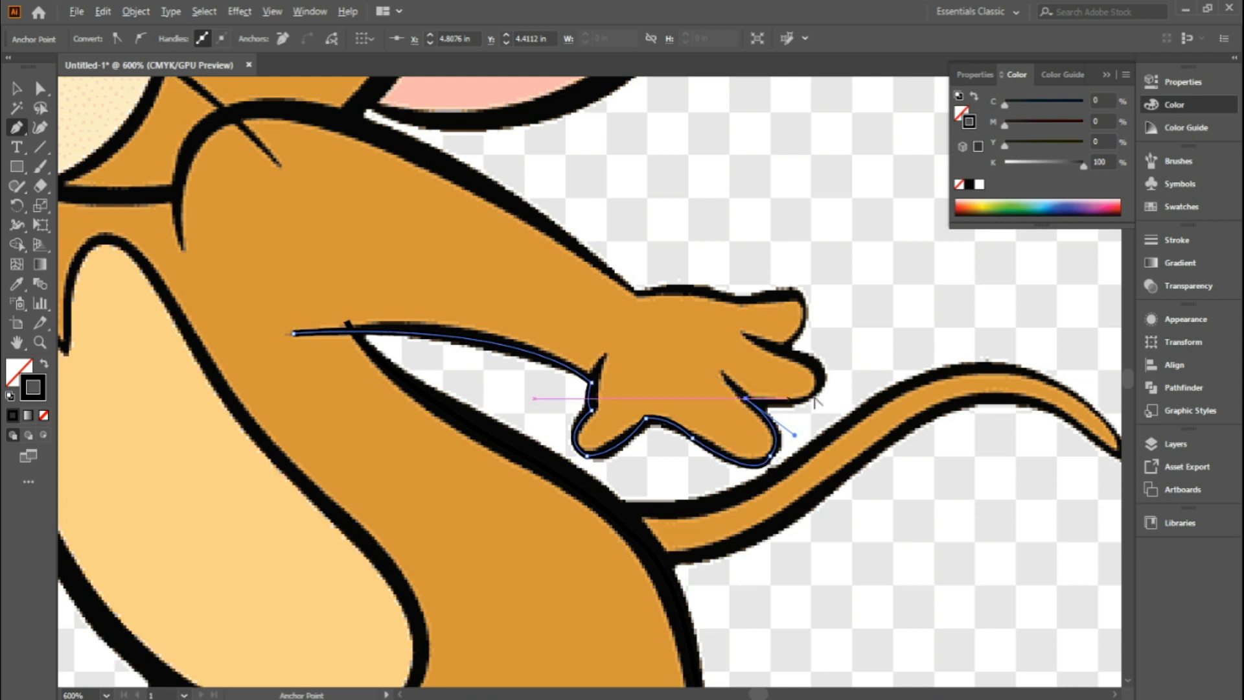
mouse_move(811, 405)
left_mouse_down()
mouse_move(820, 354)
mouse_move(822, 389)
left_mouse_up()
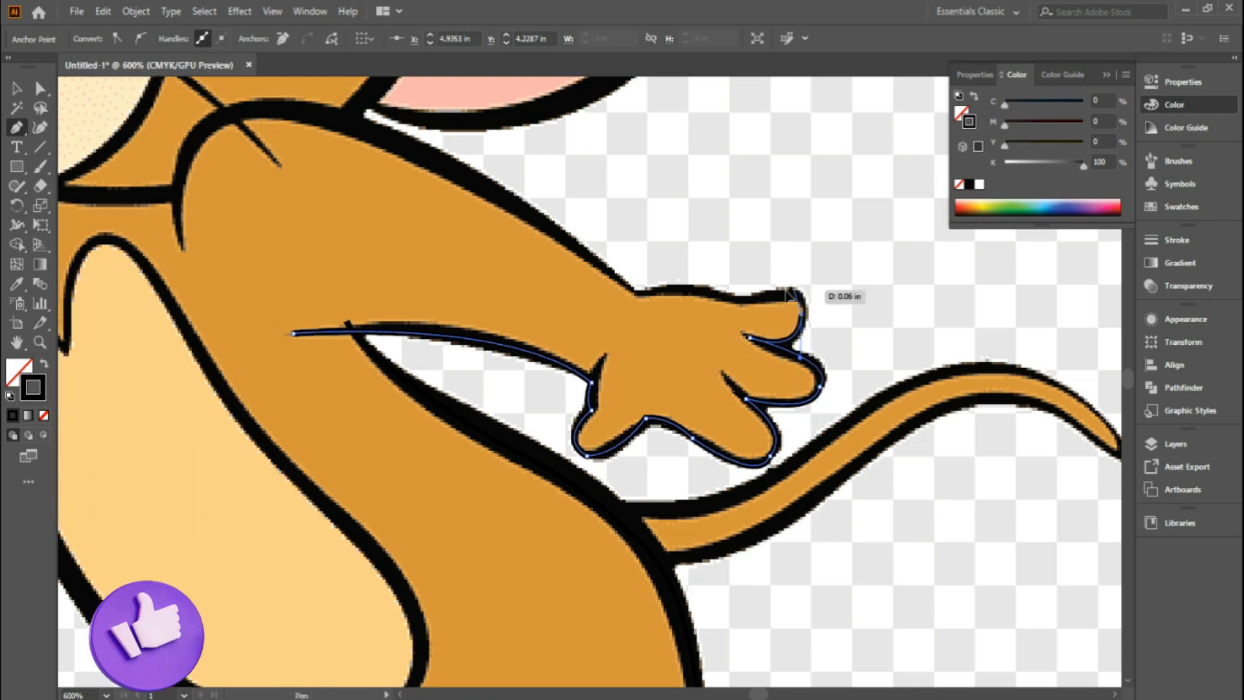
Extend the hand outline over the uppermost finger and along the back of the hand to the wrist.
left_click_drag(794, 290, 612, 315)
left_click(794, 291)
left_click(731, 302)
left_click(639, 293)
Trace the arm's upper edge from the wrist over the shoulder curve down to the end of the crease beside the neck.
left_click_drag(561, 210, 768, 338)
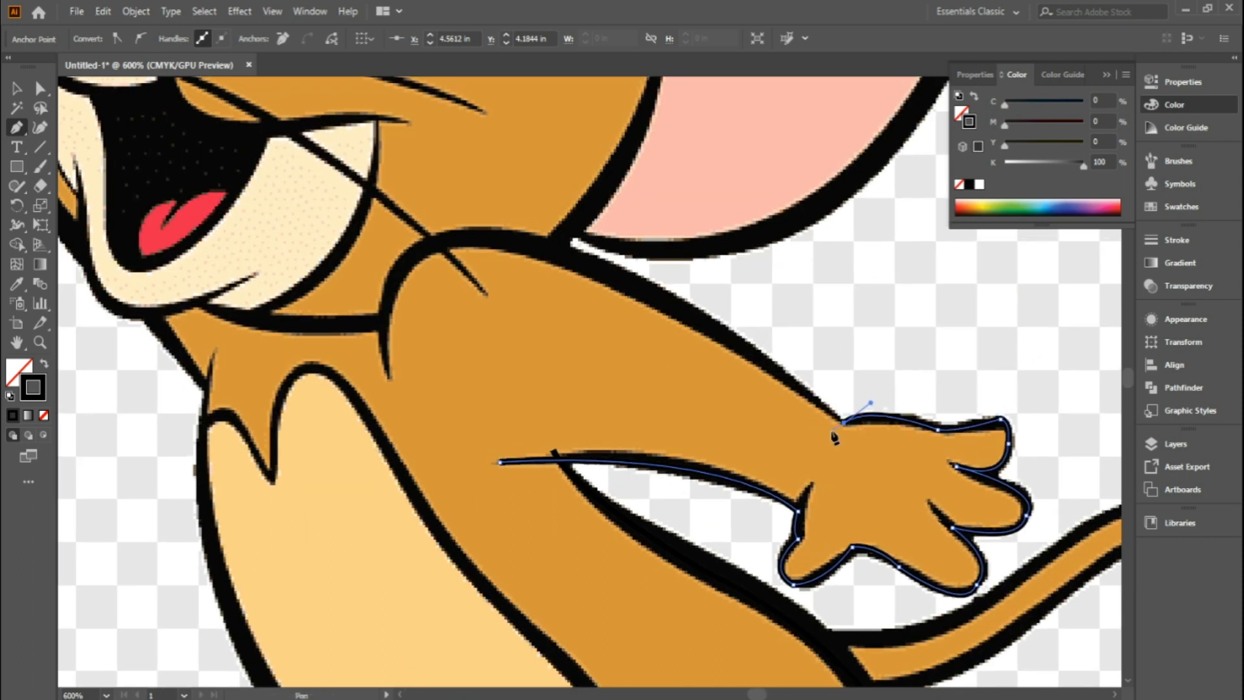
left_click_drag(842, 425, 642, 335)
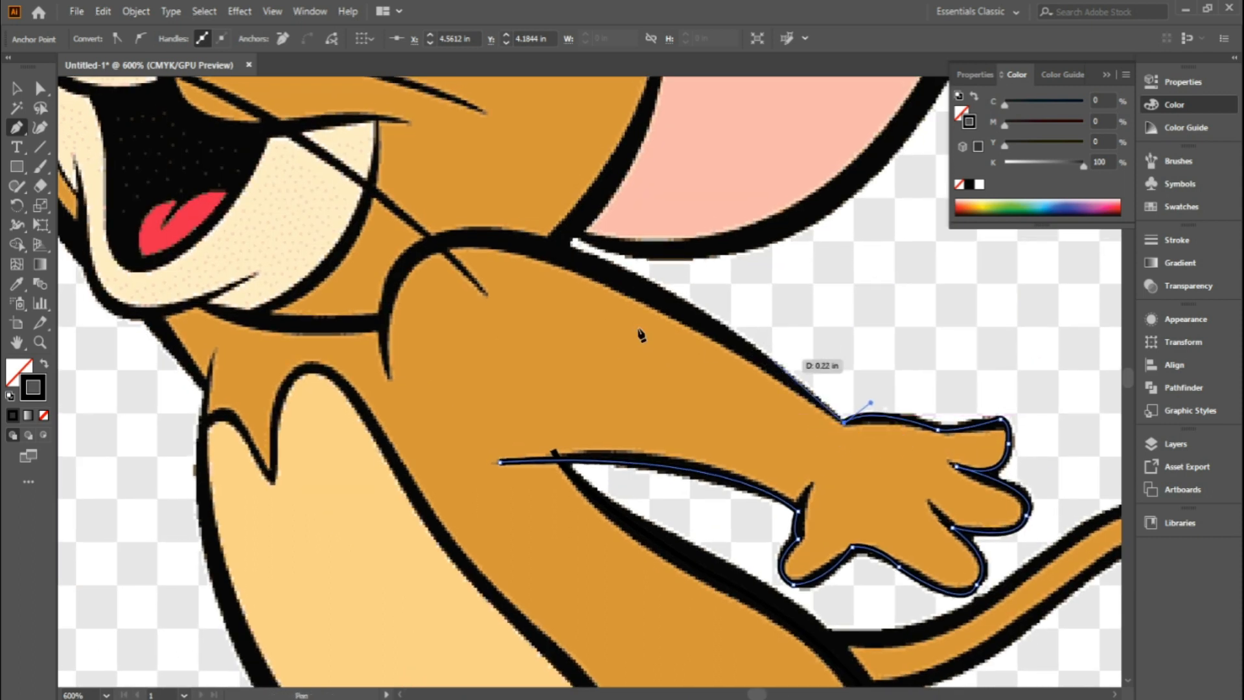
left_click_drag(564, 259, 439, 226)
left_click(563, 260)
left_click_drag(393, 291, 373, 381)
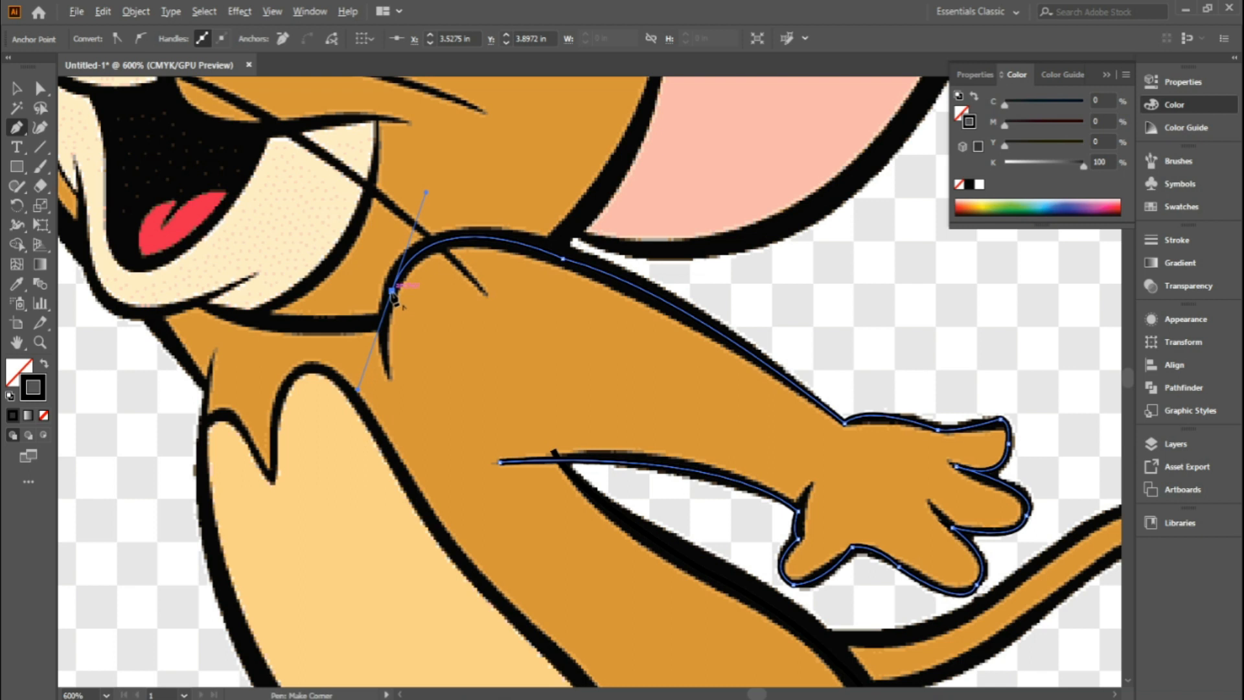
left_click(392, 292)
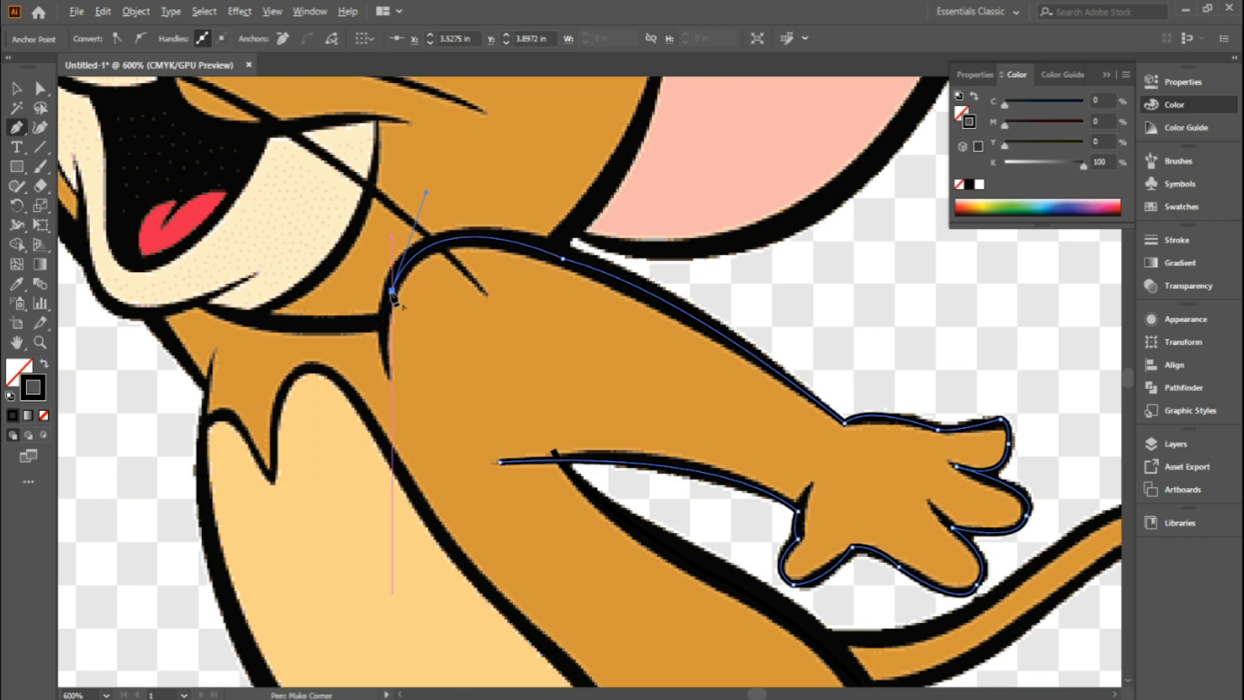
left_click_drag(392, 383, 410, 429)
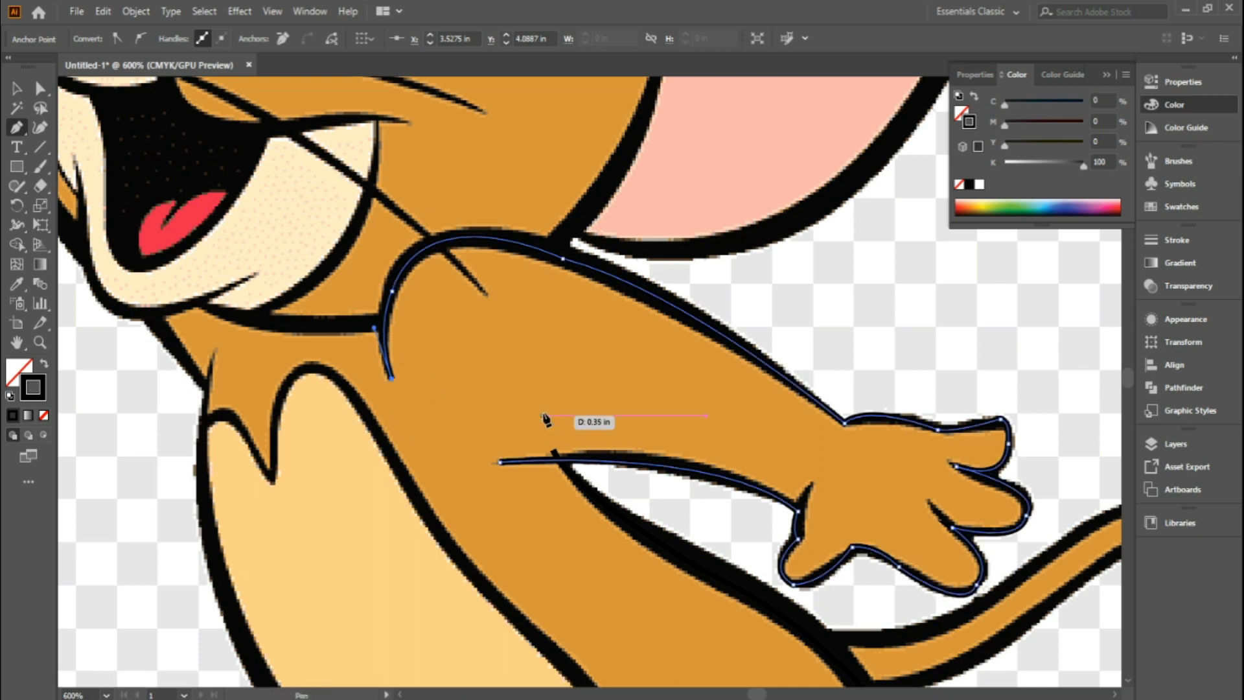
Trace the neck line with the Pen tool as a new curved path from the shoulder crease to beneath the chin.
key("v")
key("space")
left_click_drag(492, 309, 624, 369)
key("p")
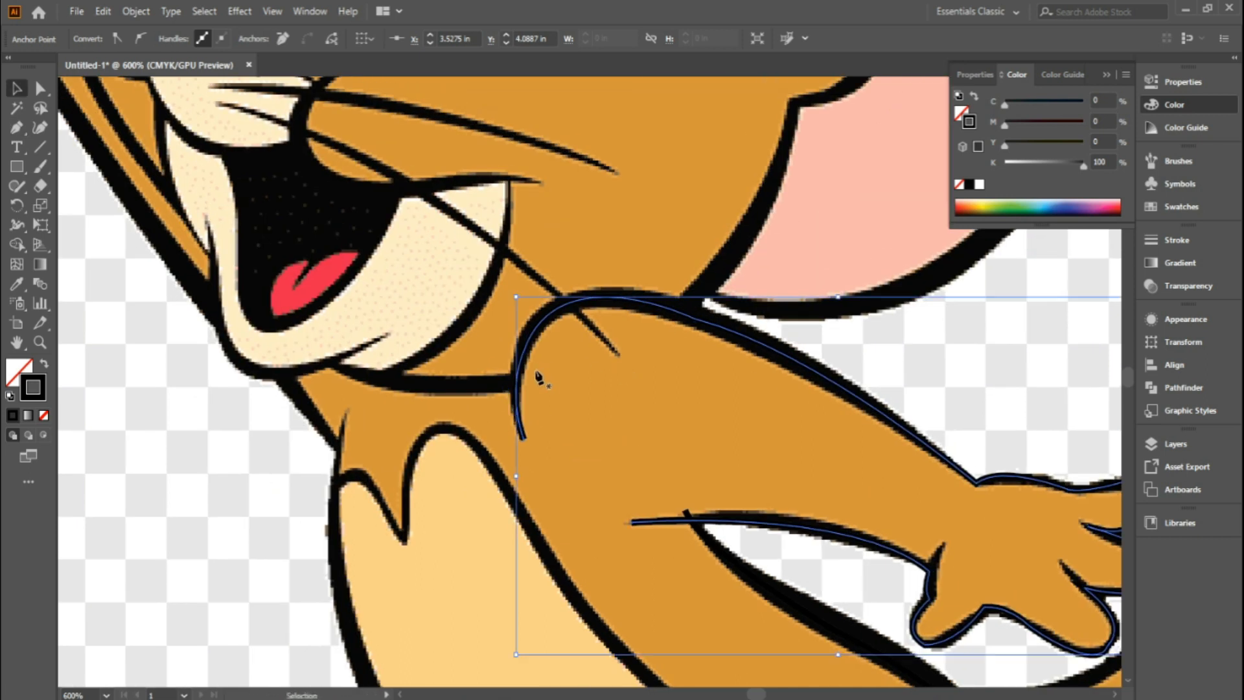
left_click(516, 382)
left_click_drag(330, 364, 279, 337)
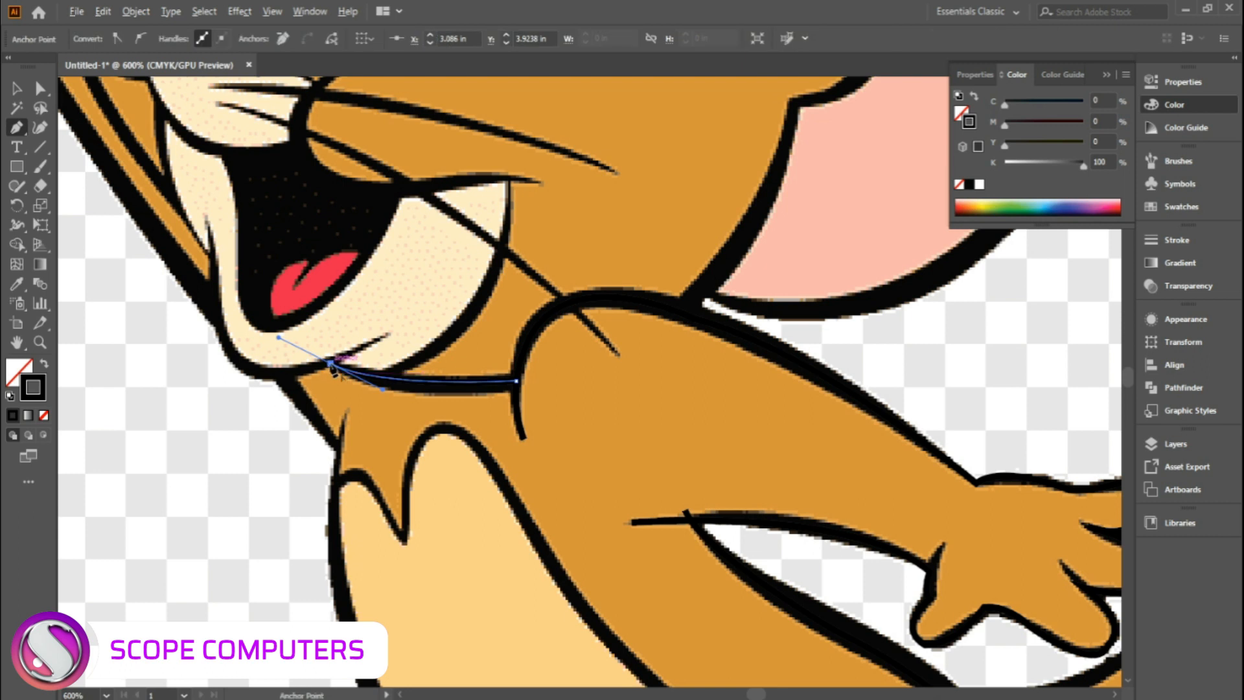
left_click(331, 364)
Start a separate path at the chin crease and curve it under the jaw, making a corner anchor at the chin's far side.
left_click_drag(422, 344, 622, 375)
key("v")
key("p")
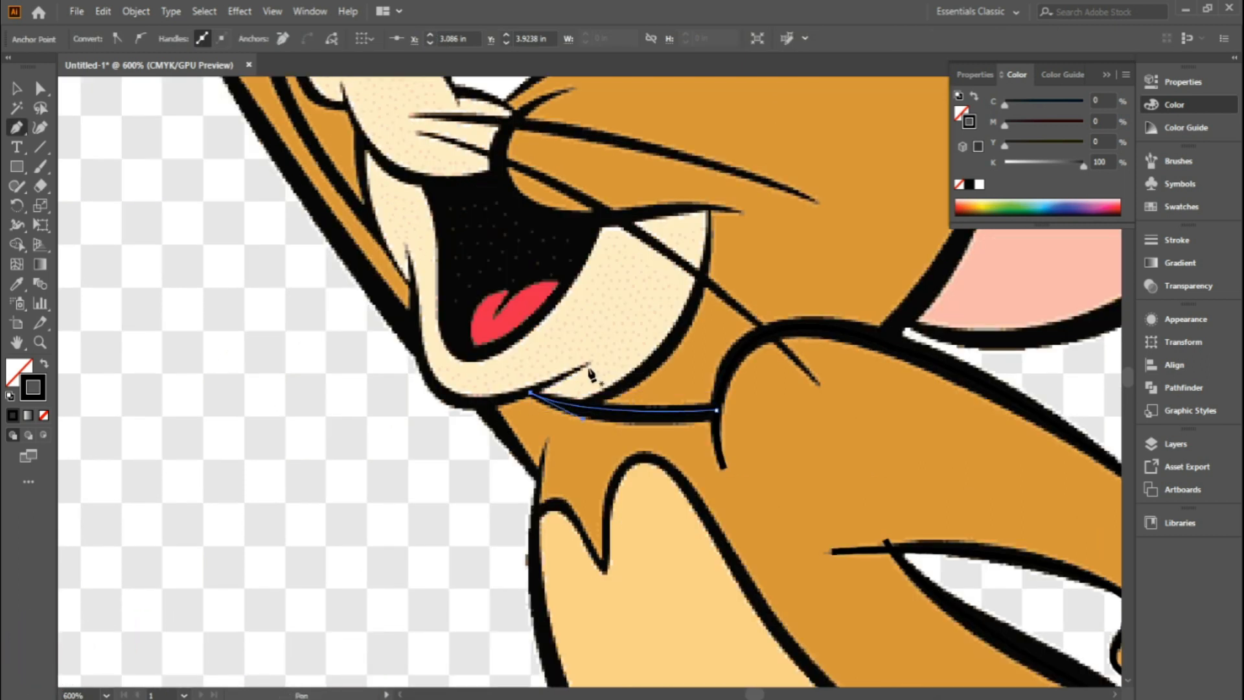
left_click(588, 362)
left_click_drag(442, 392, 376, 355)
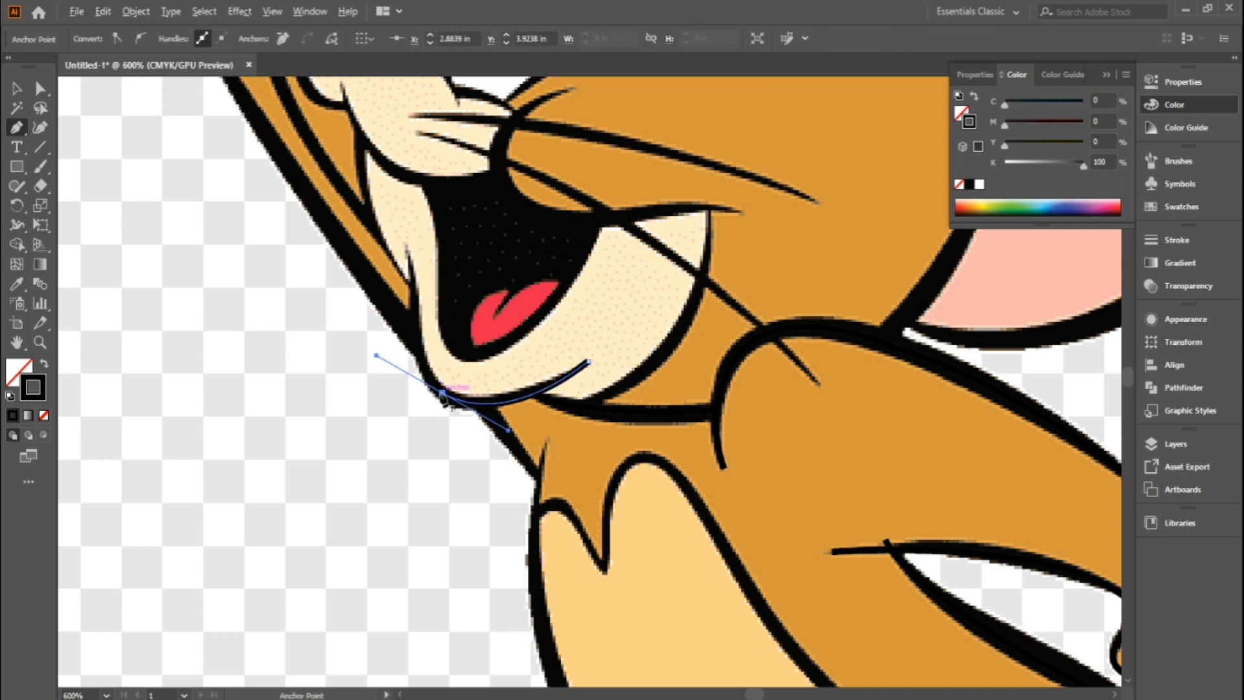
left_click(442, 393, "alt")
Continue the jaw path up the side of the chin with an intermediate anchor to its tip, and end the path.
left_click_drag(437, 286, 478, 278)
left_click_drag(479, 442, 484, 490)
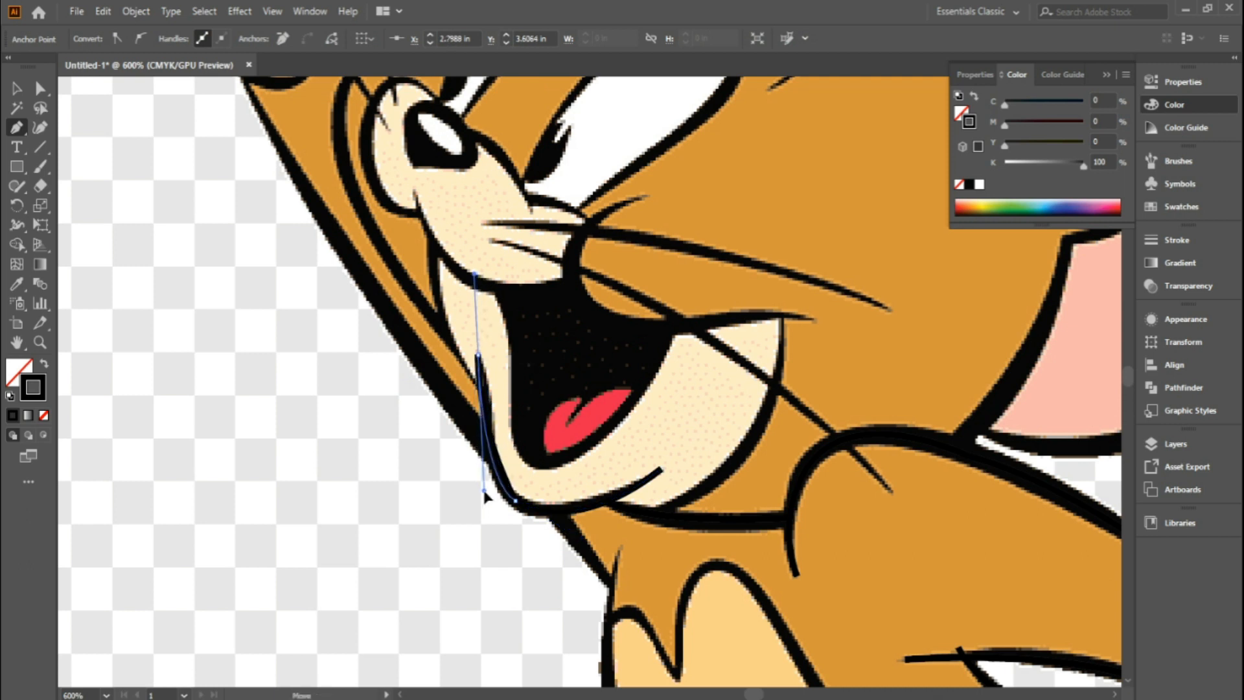
left_click(488, 436)
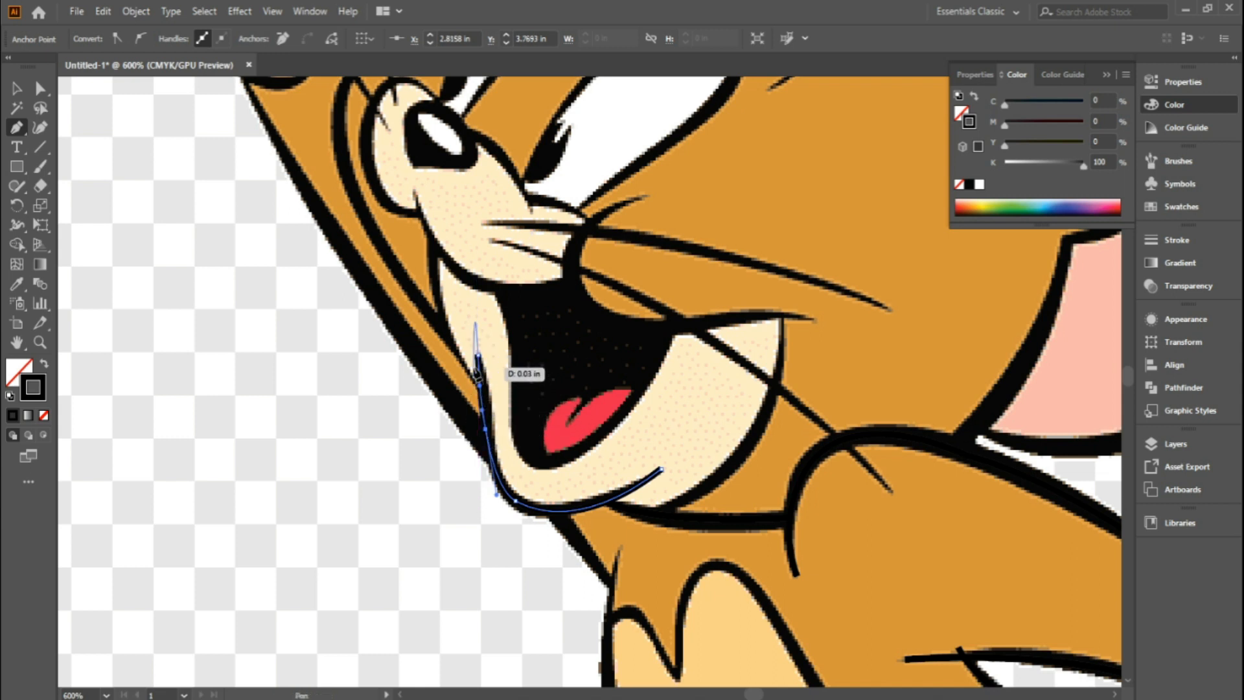
left_click(478, 354)
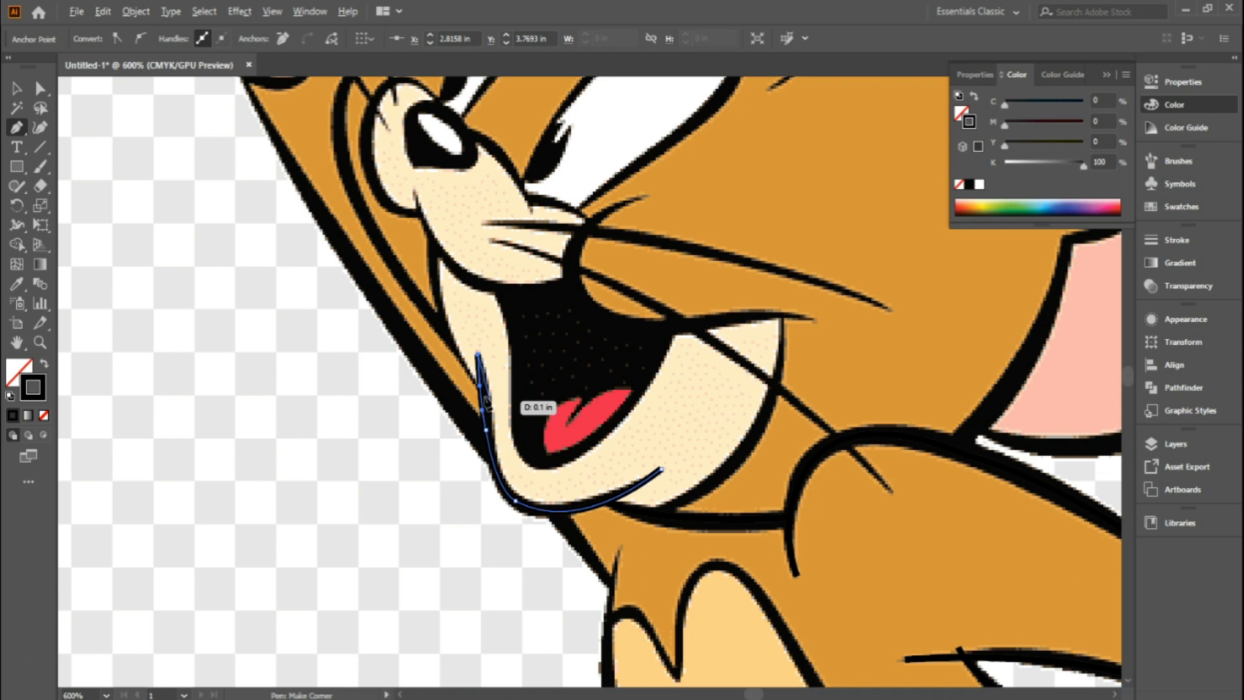
left_click_drag(481, 392, 491, 392)
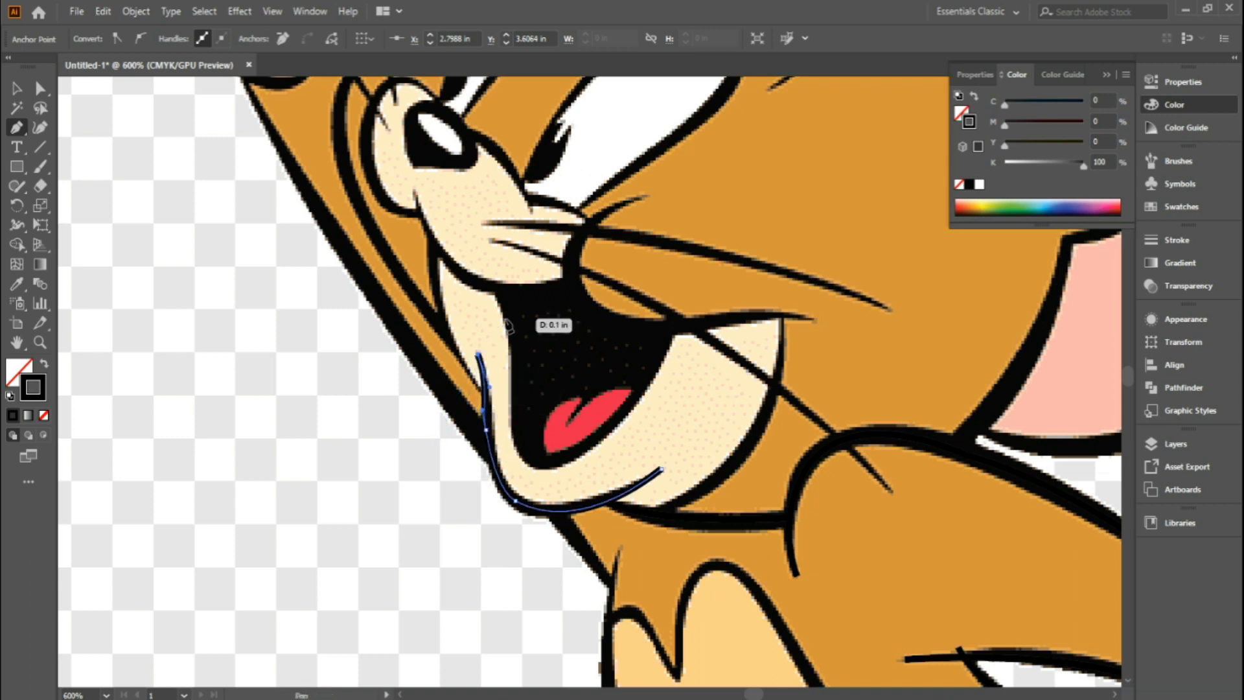
key("v")
left_click_drag(446, 334, 572, 401)
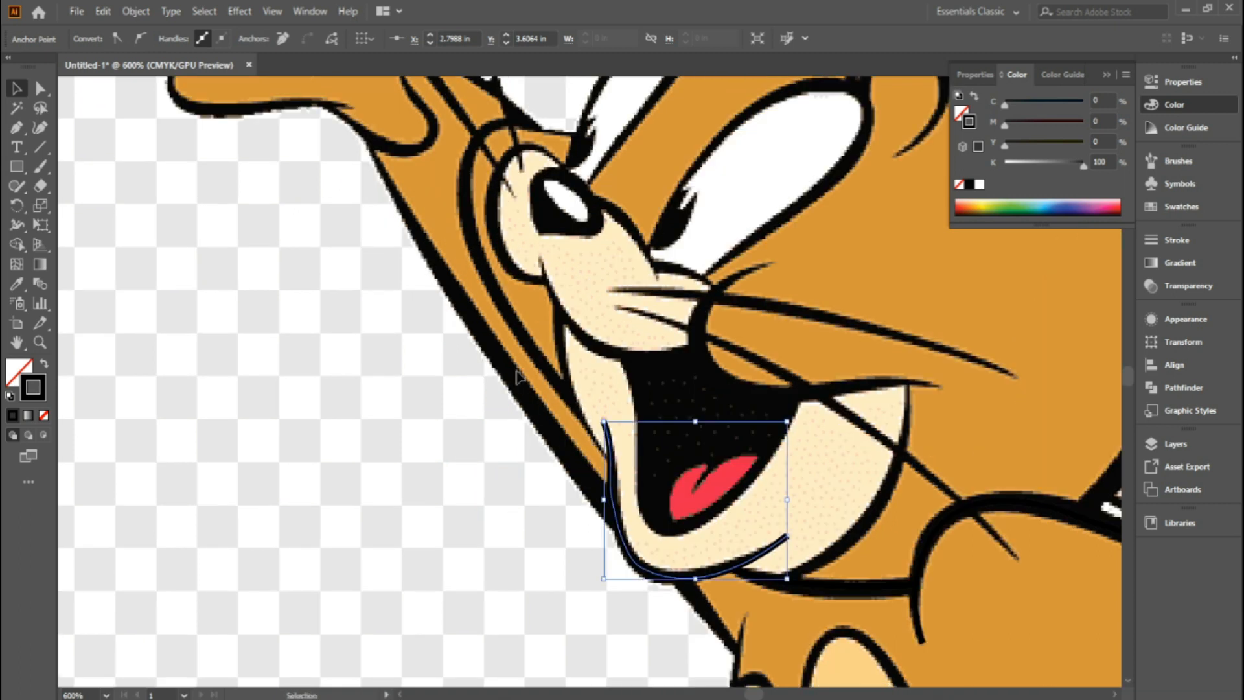
key("p")
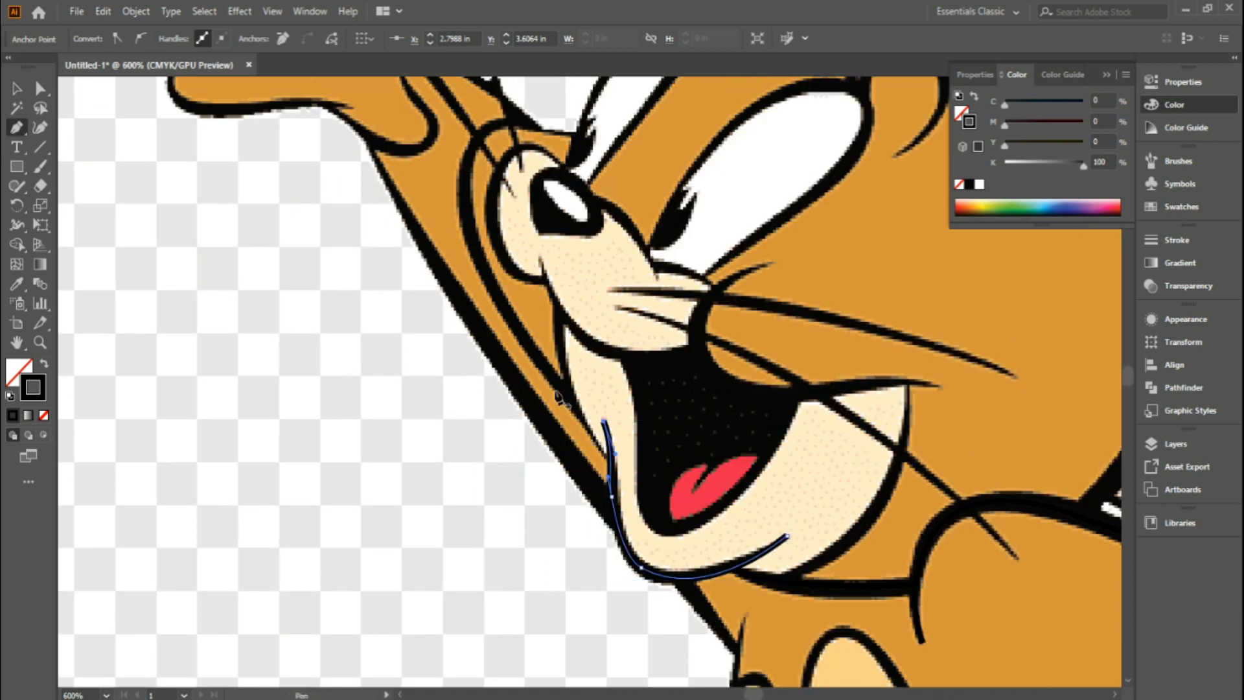
left_click(611, 465)
left_click(466, 243)
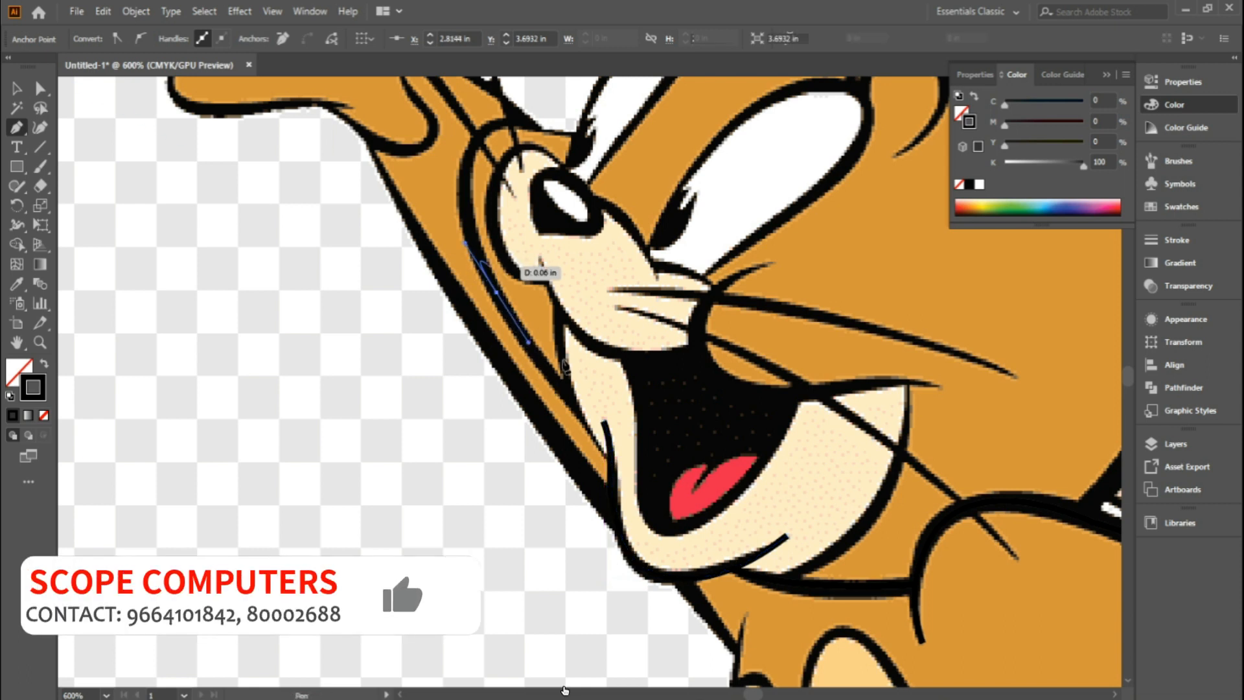
left_click_drag(528, 342, 564, 366)
left_click(512, 347, "ctrl")
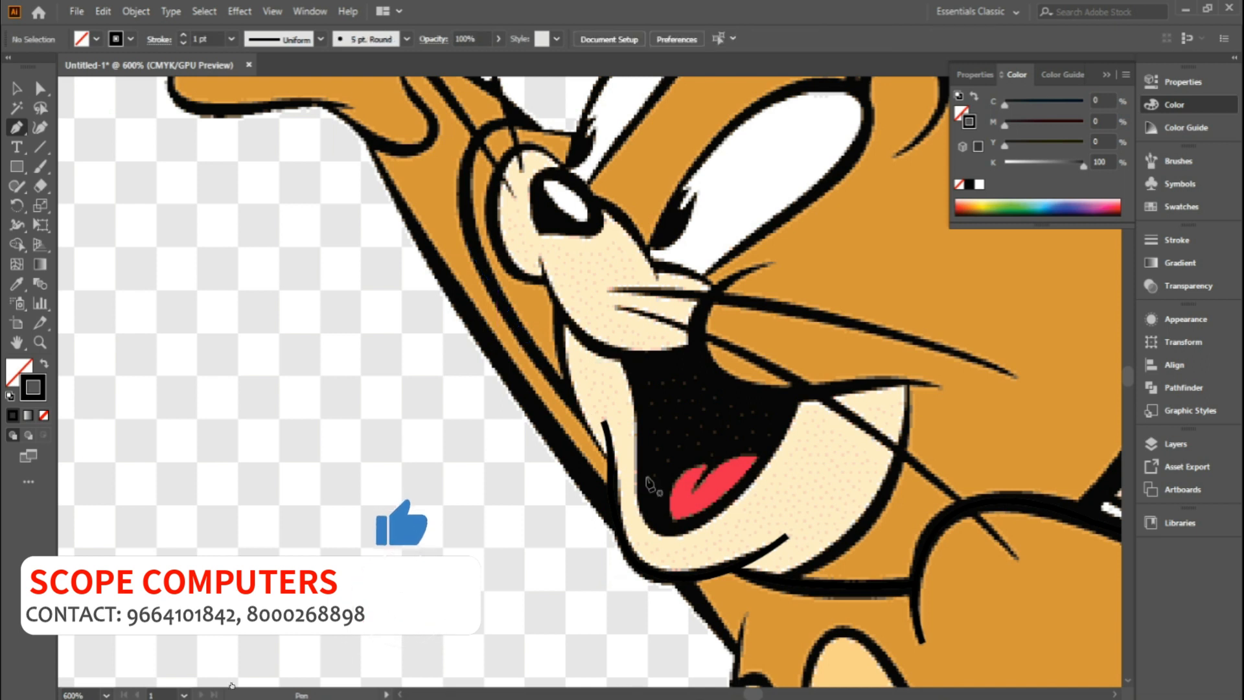
Trace the far cheek line with the Pen tool from the jaw path up around the nose to the eye, and deselect the path.
left_click_drag(611, 467, 507, 323)
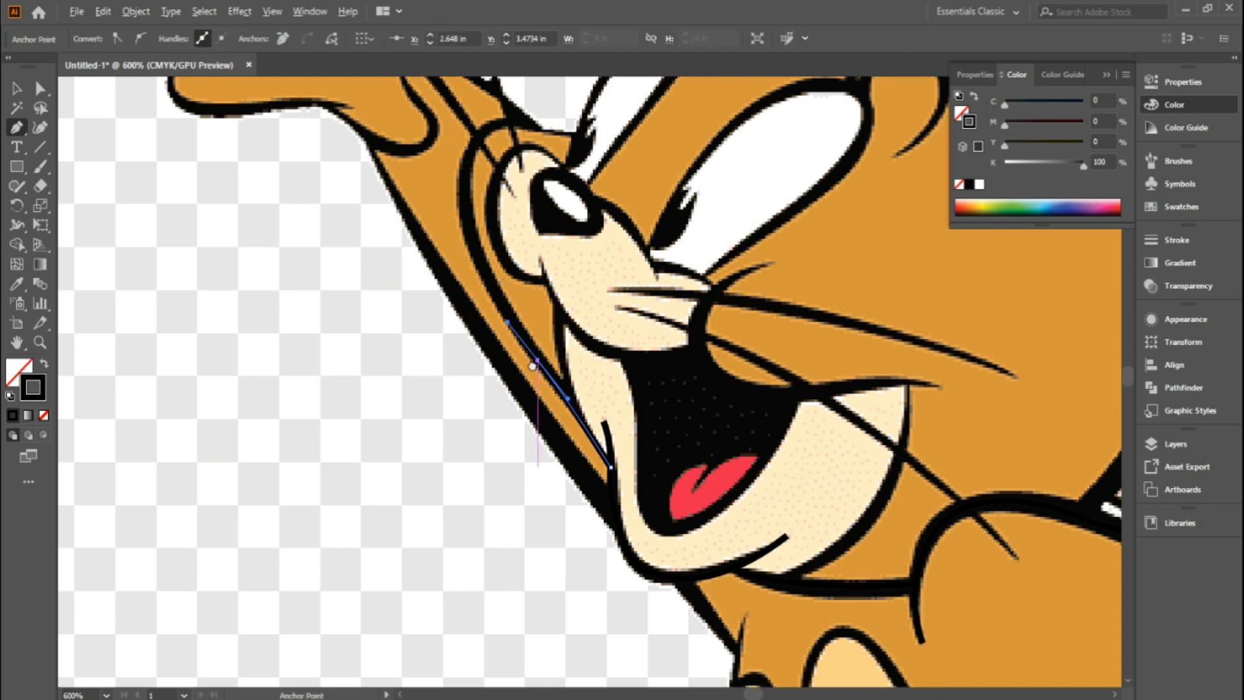
left_click_drag(489, 240, 537, 389)
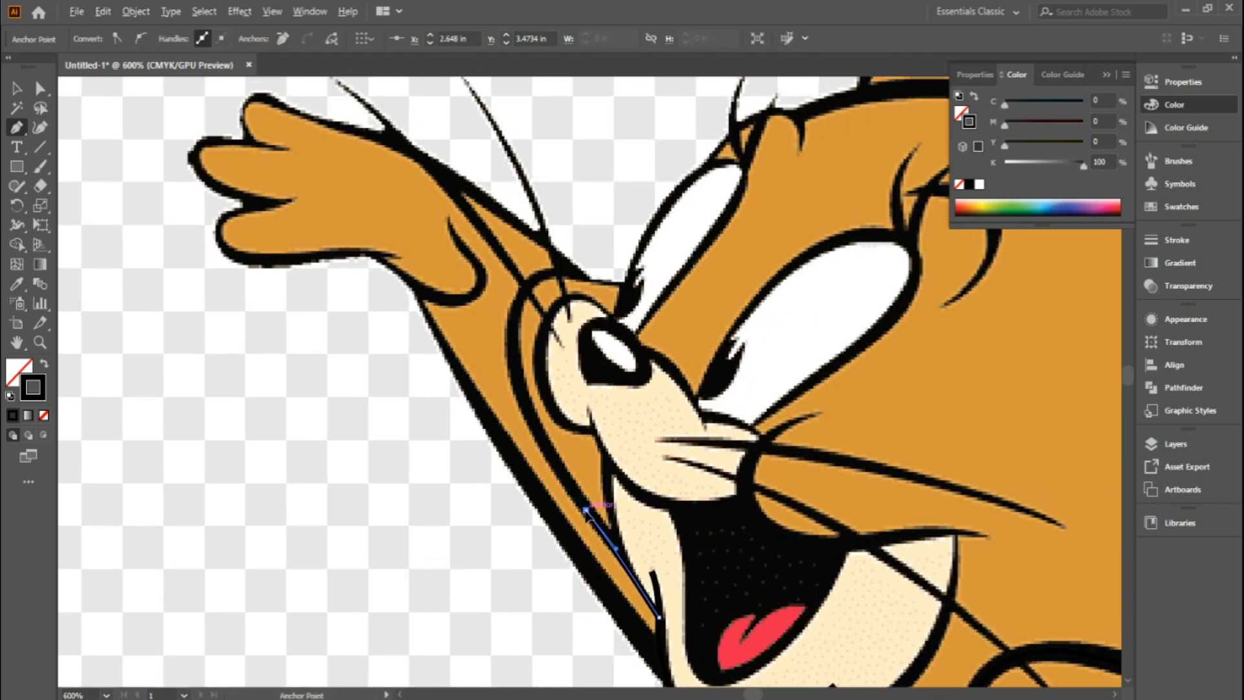
left_click_drag(518, 303, 540, 207)
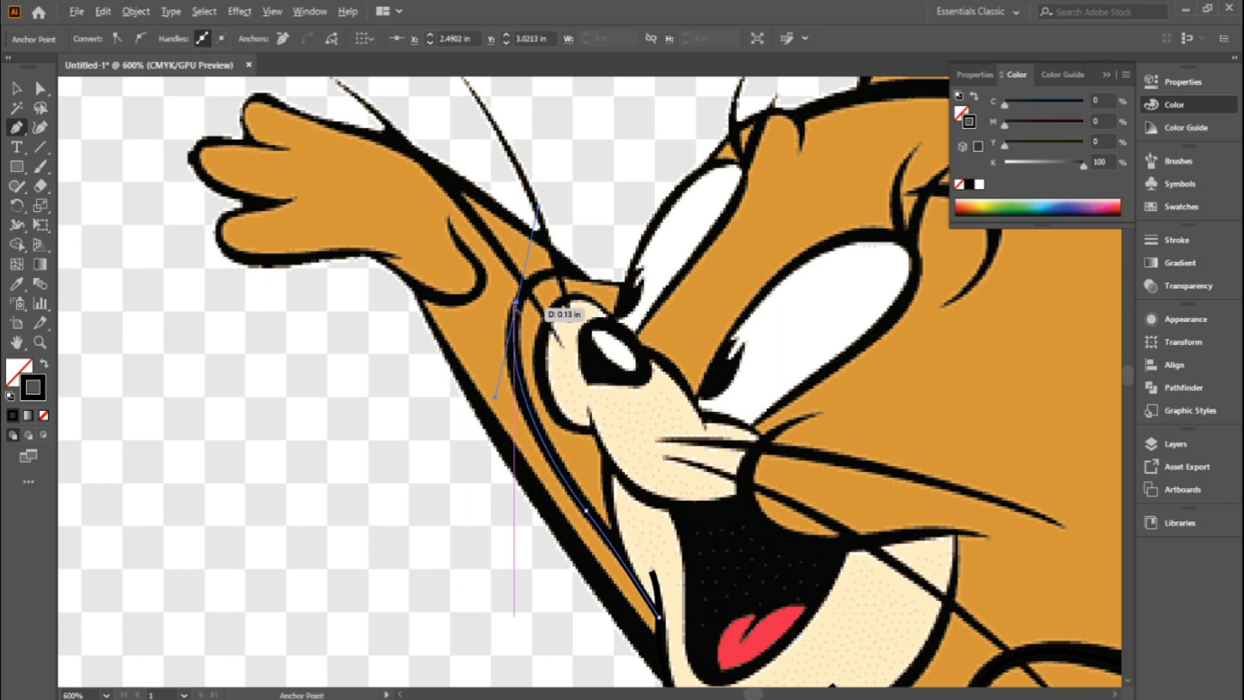
left_click_drag(516, 303, 641, 297)
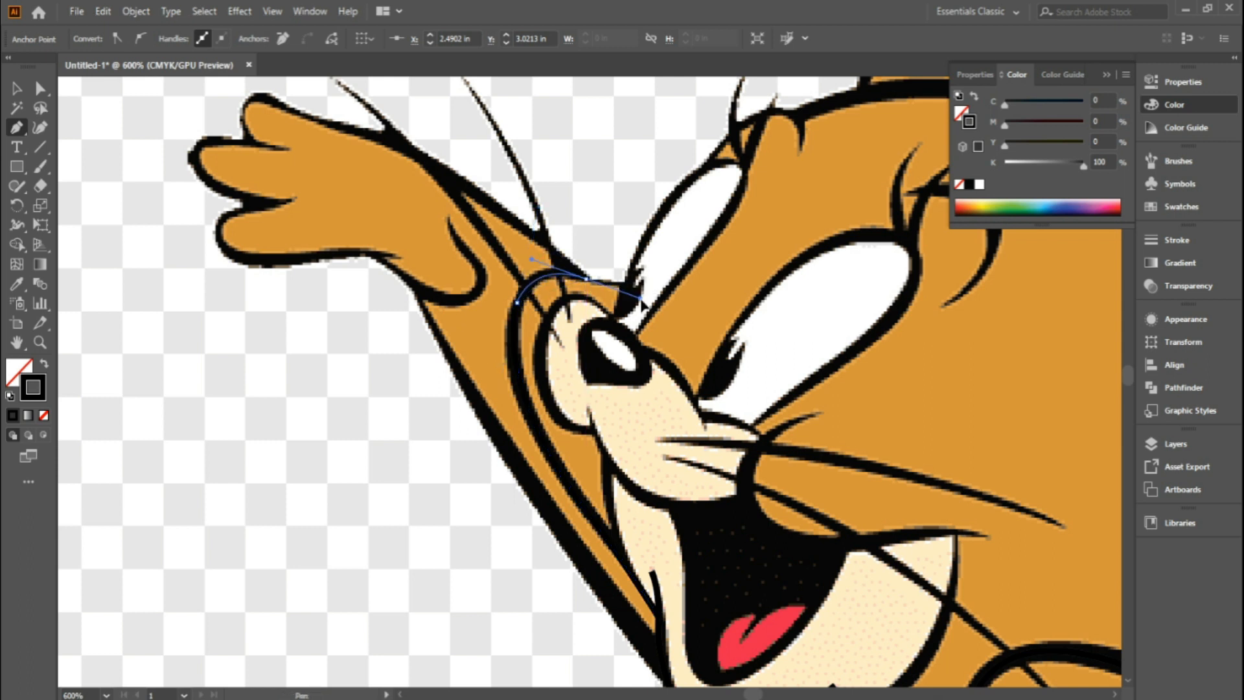
left_click_drag(613, 290, 629, 278)
left_click(622, 282)
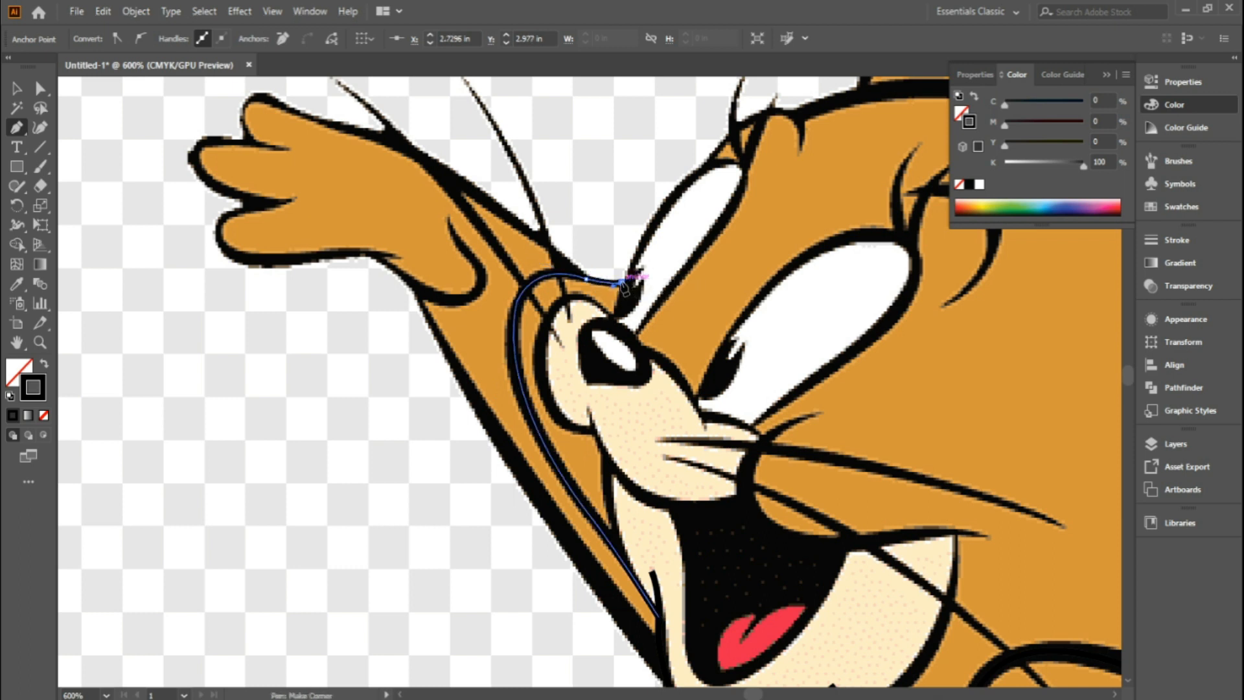
key("ctrl+minus")
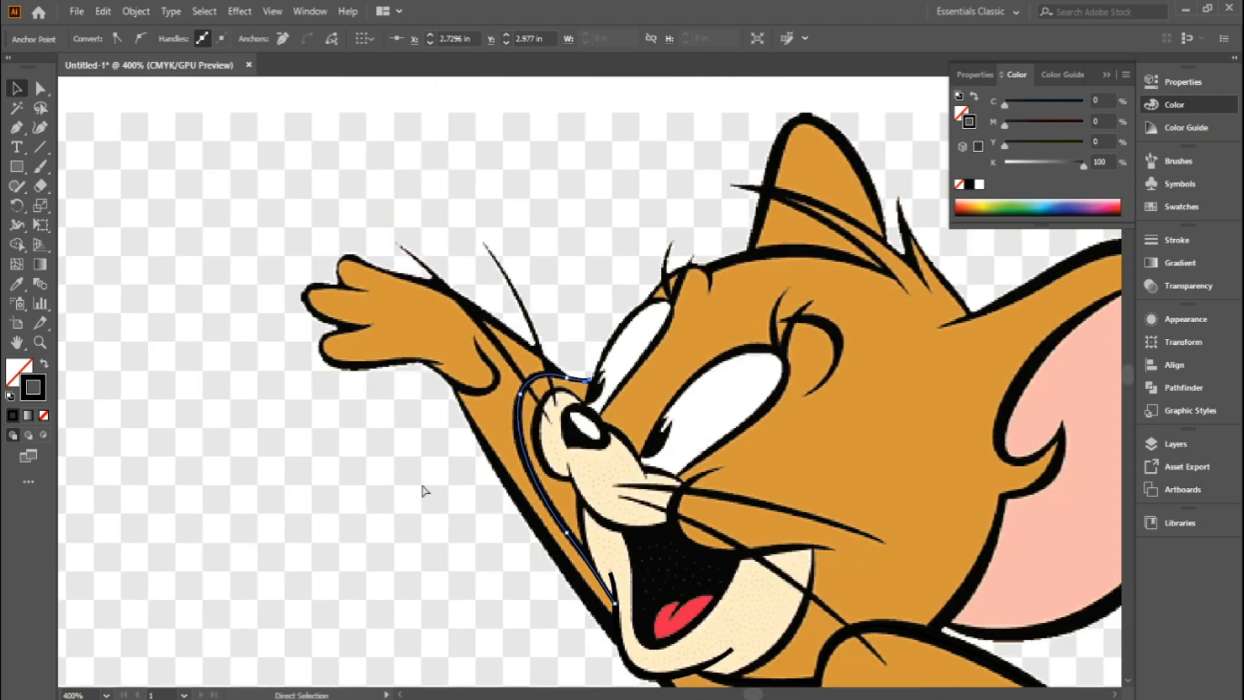
left_click(419, 493)
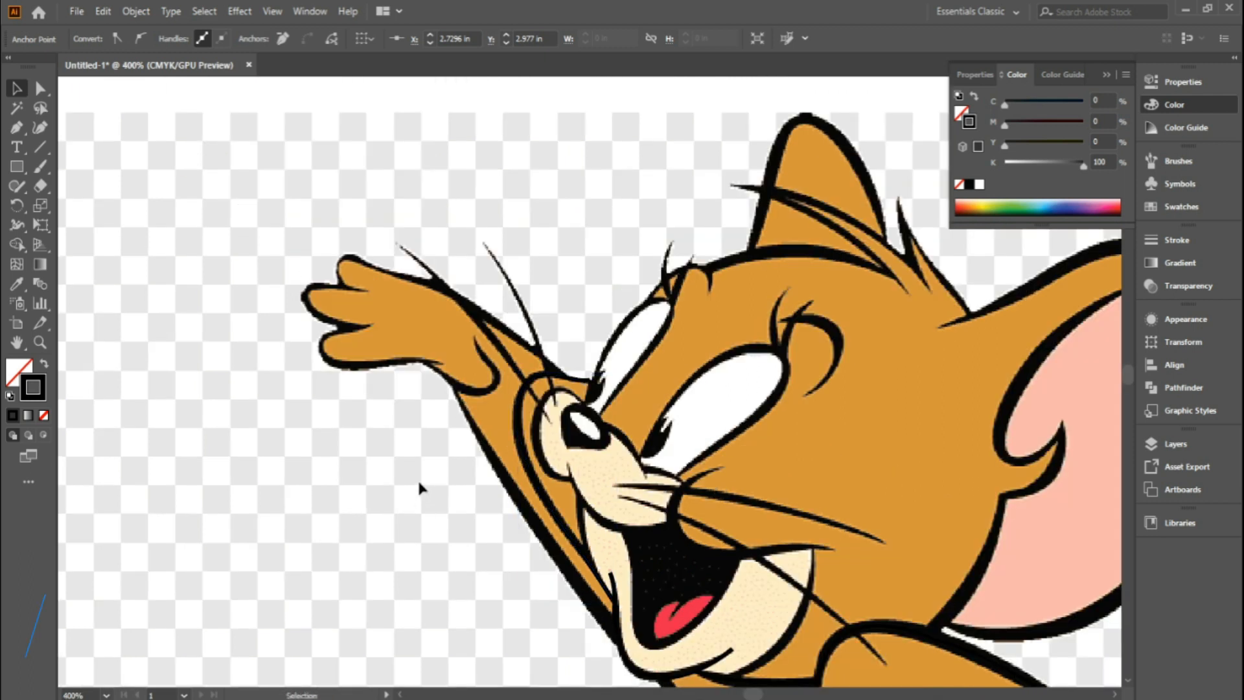
Examine the traced paths in Outline view, and return the artwork to Preview.
key("ctrl+y")
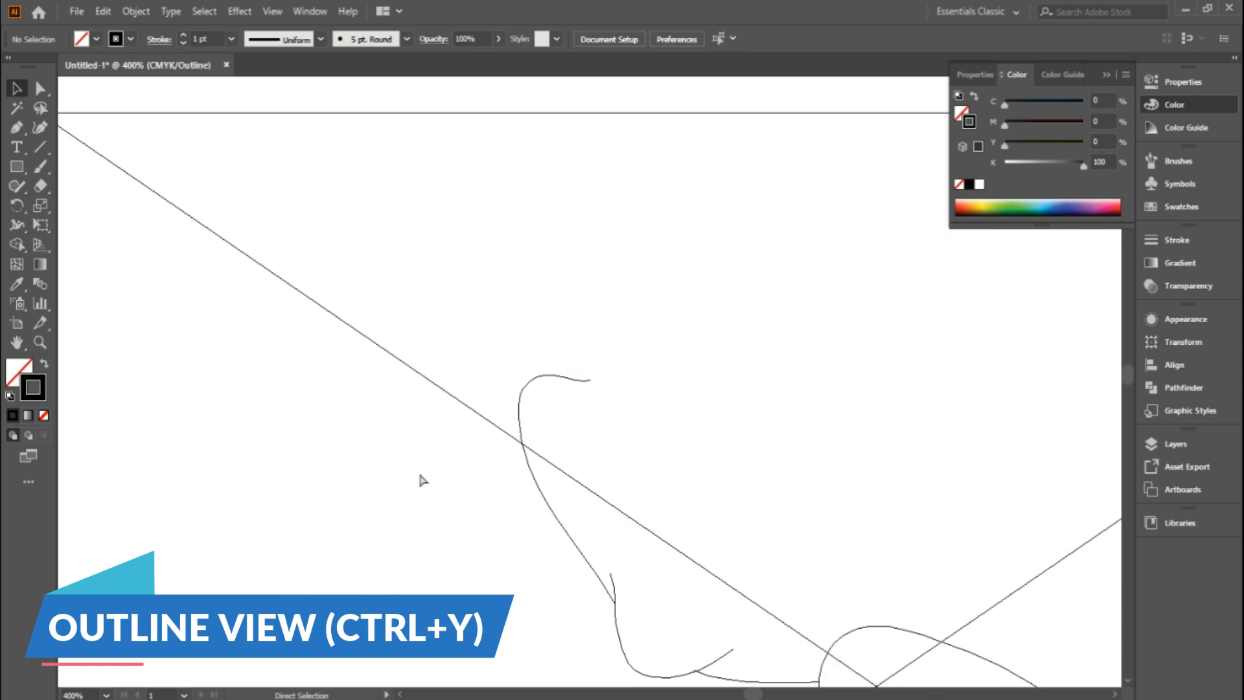
key("ctrl+0")
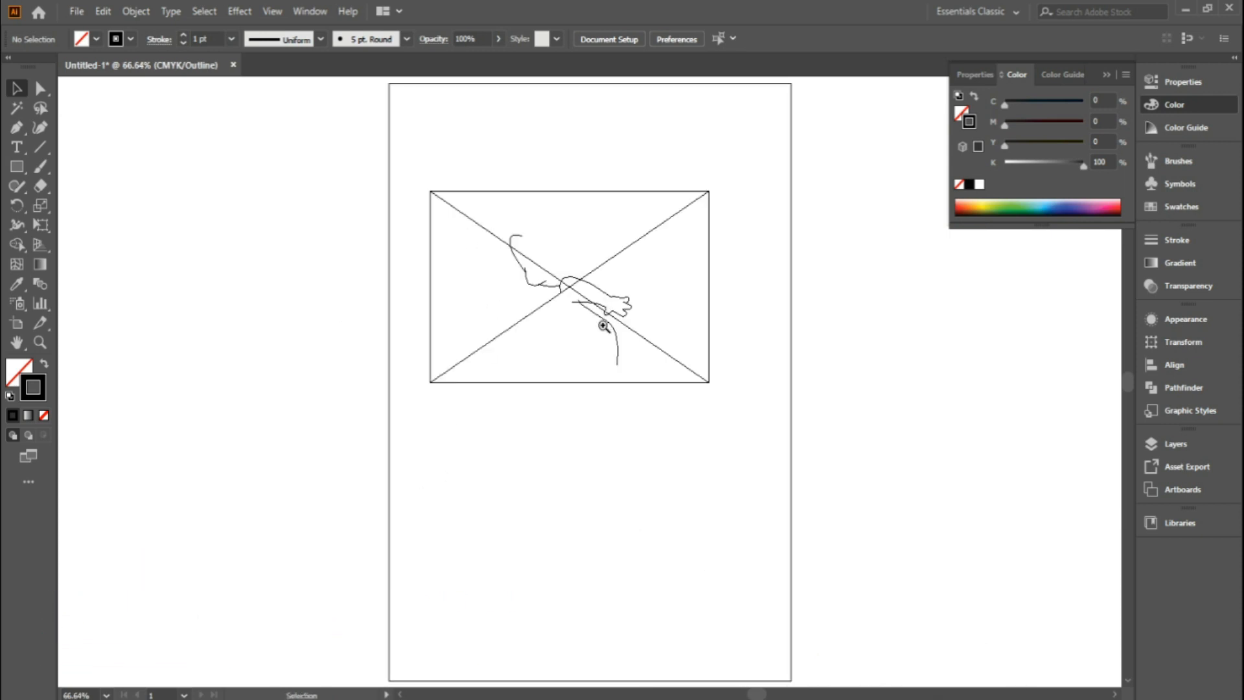
left_click_drag(707, 405, 713, 426)
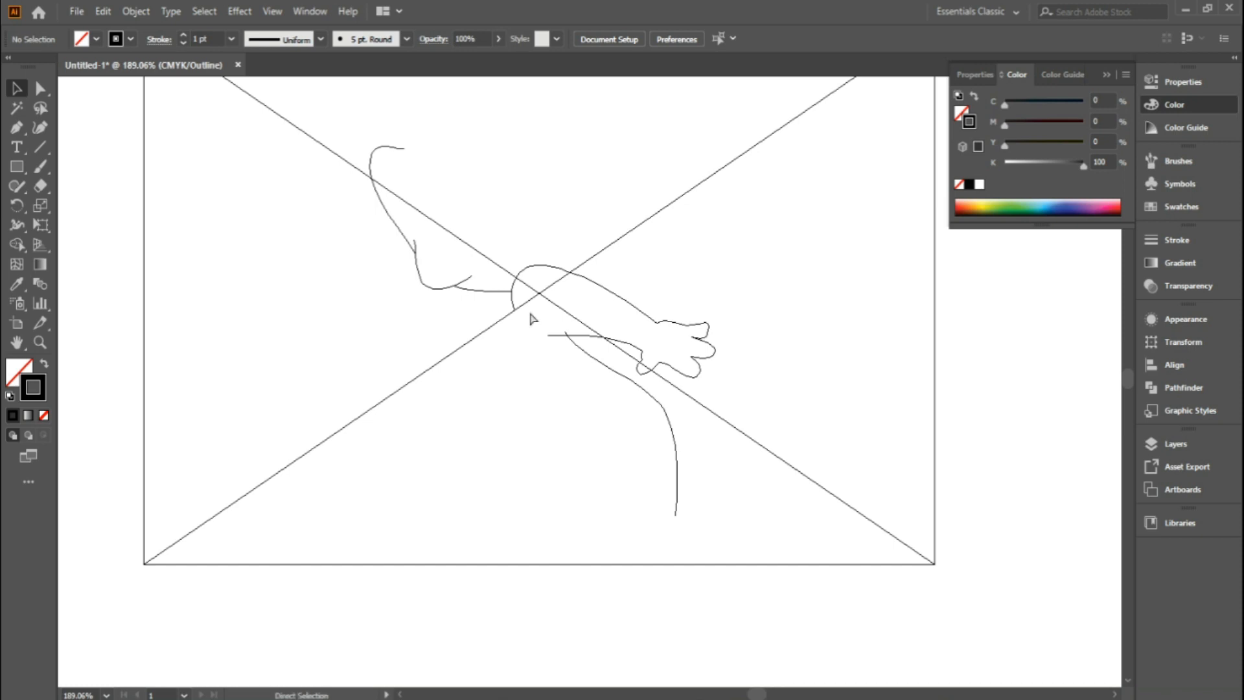
key("ctrl+y")
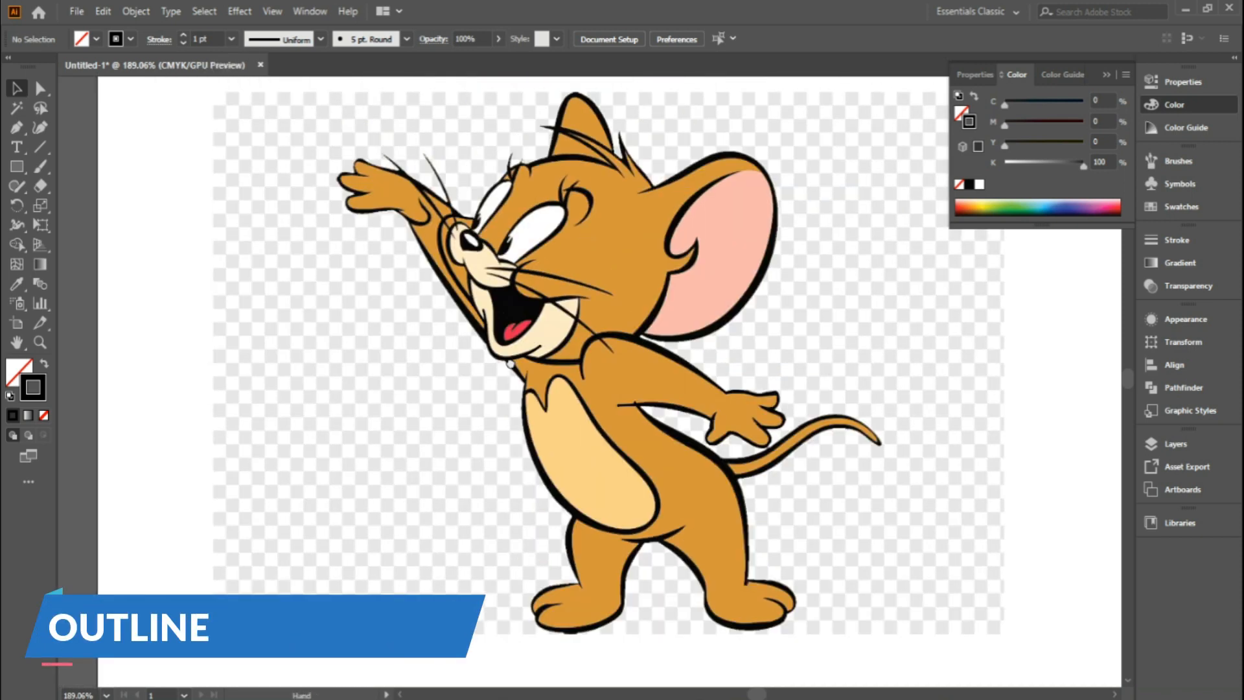
left_click_drag(452, 296, 515, 335)
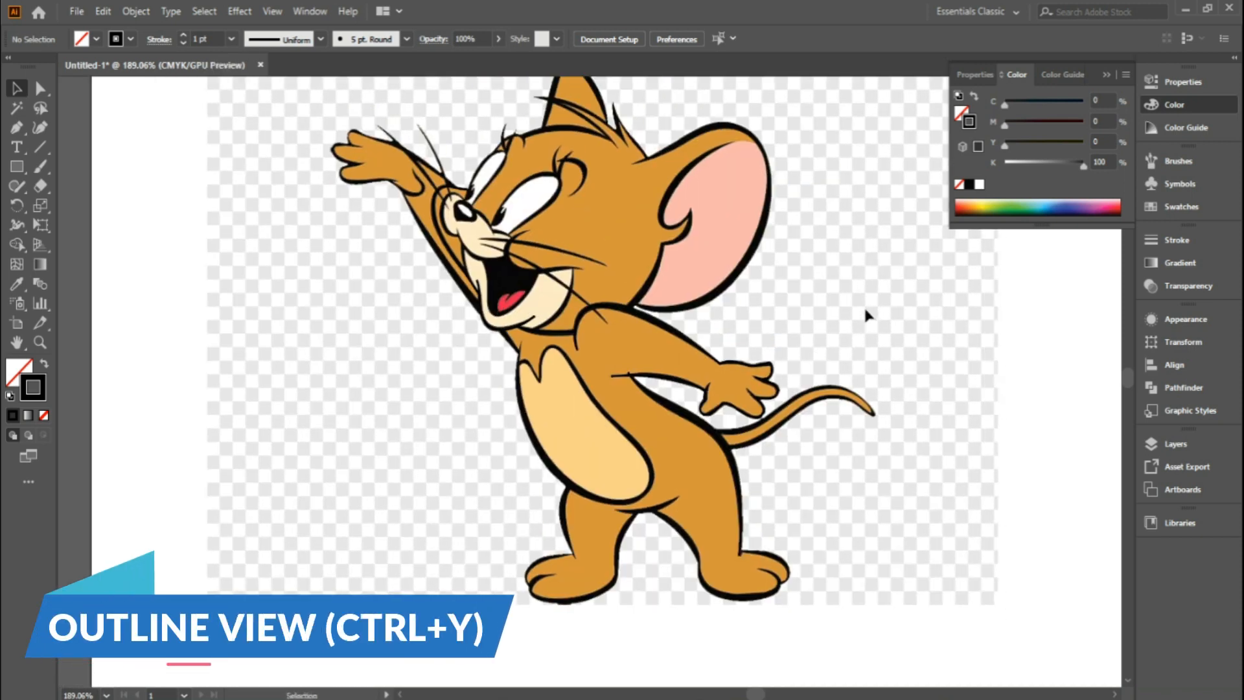
Select the traced paths and change their stroke color to the red swatch.
left_click(469, 334)
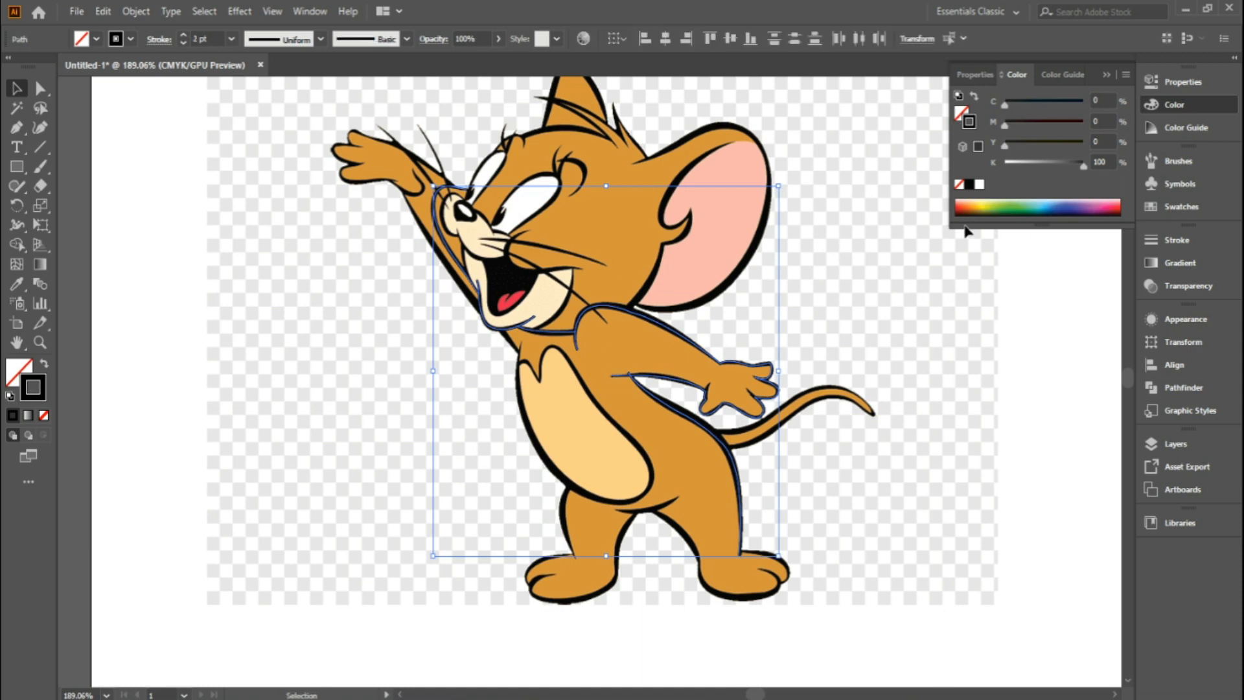
left_click(963, 203)
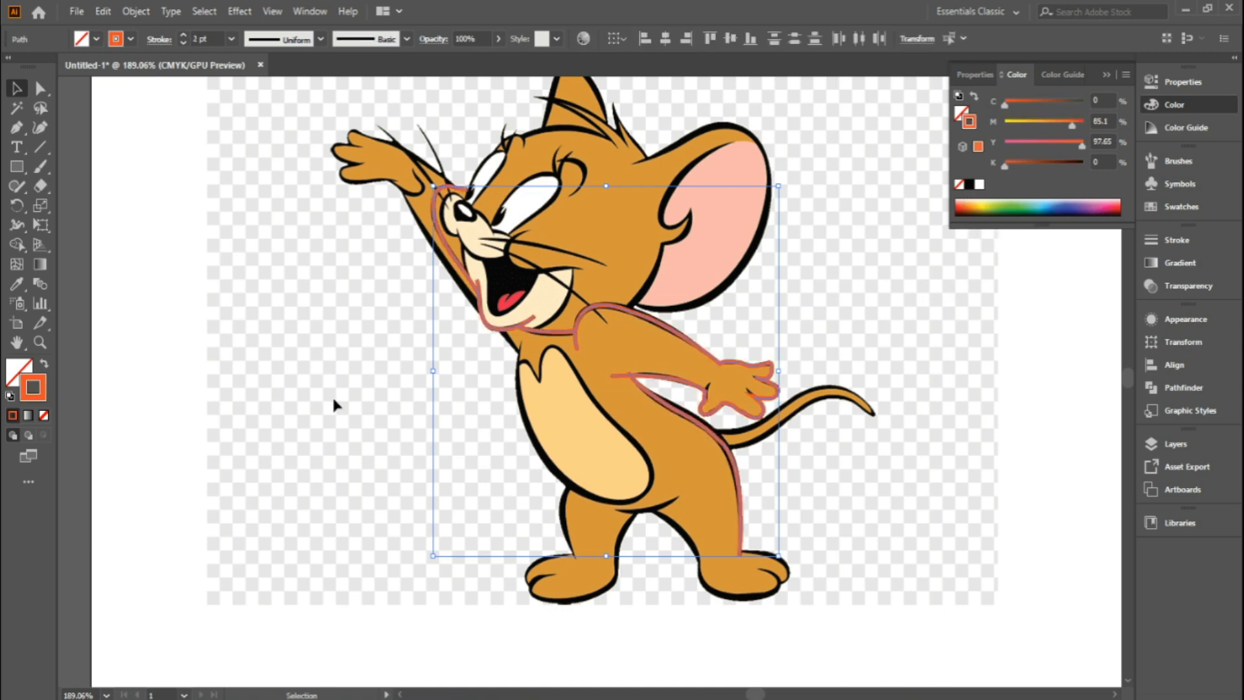
left_click_drag(967, 210, 958, 202)
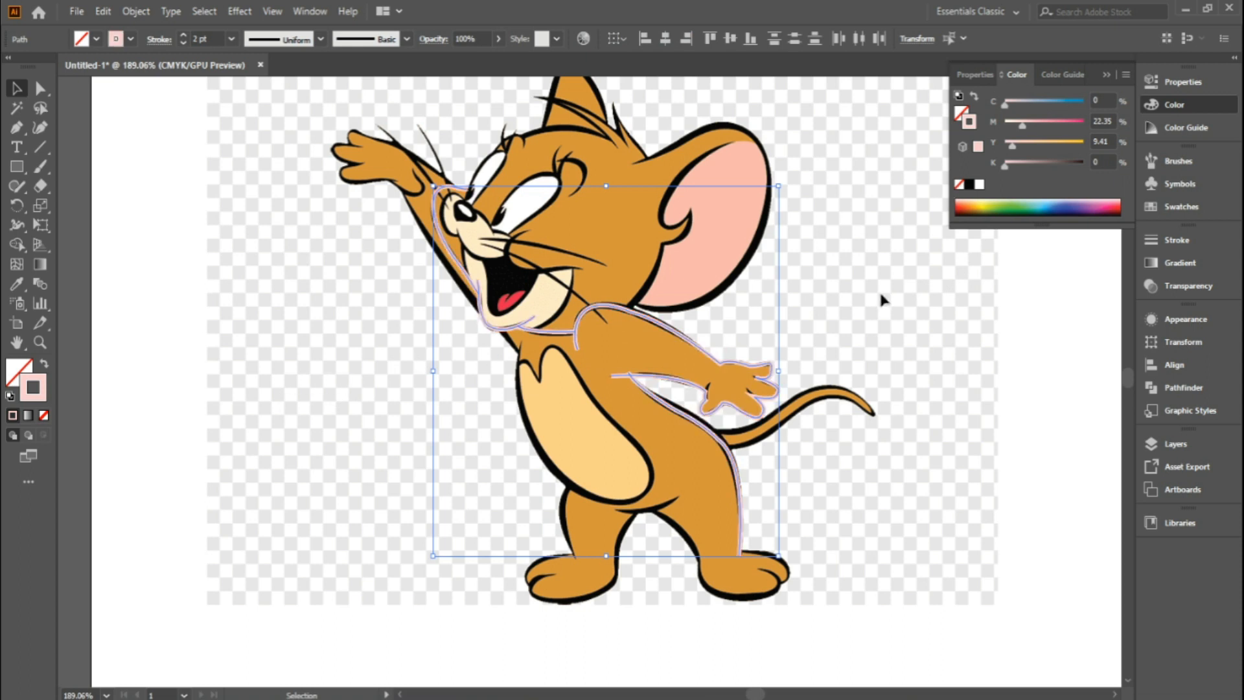
left_click(1161, 212)
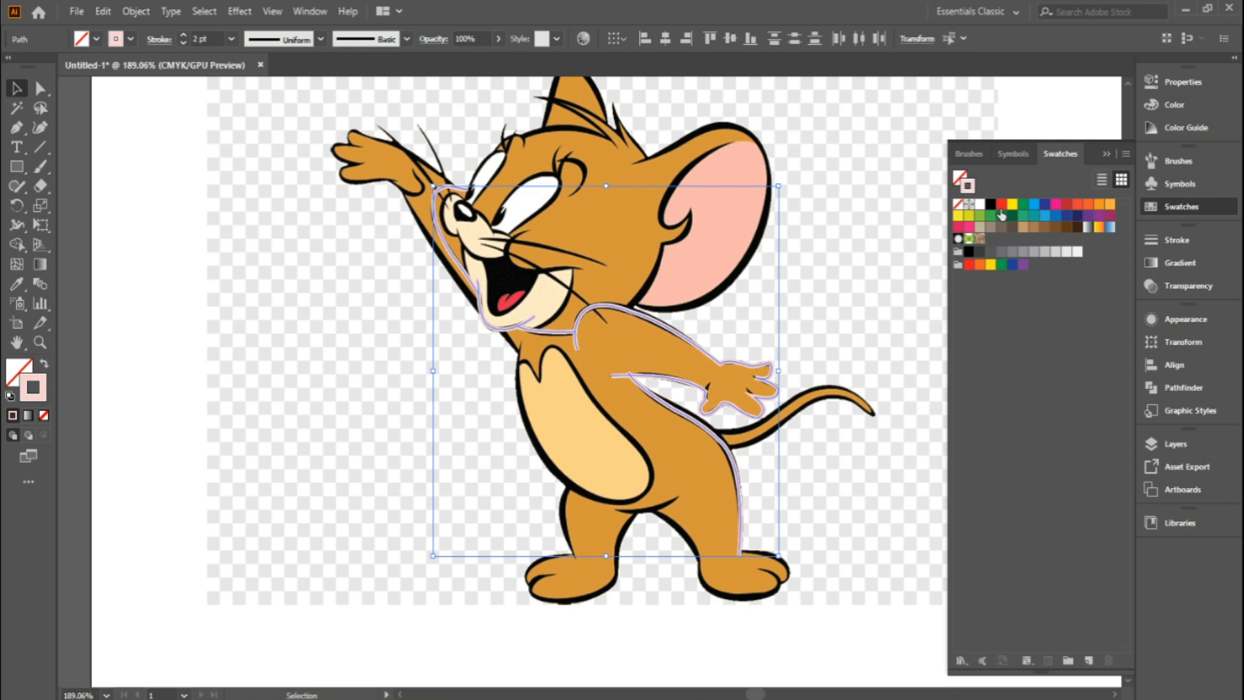
left_click(1002, 204)
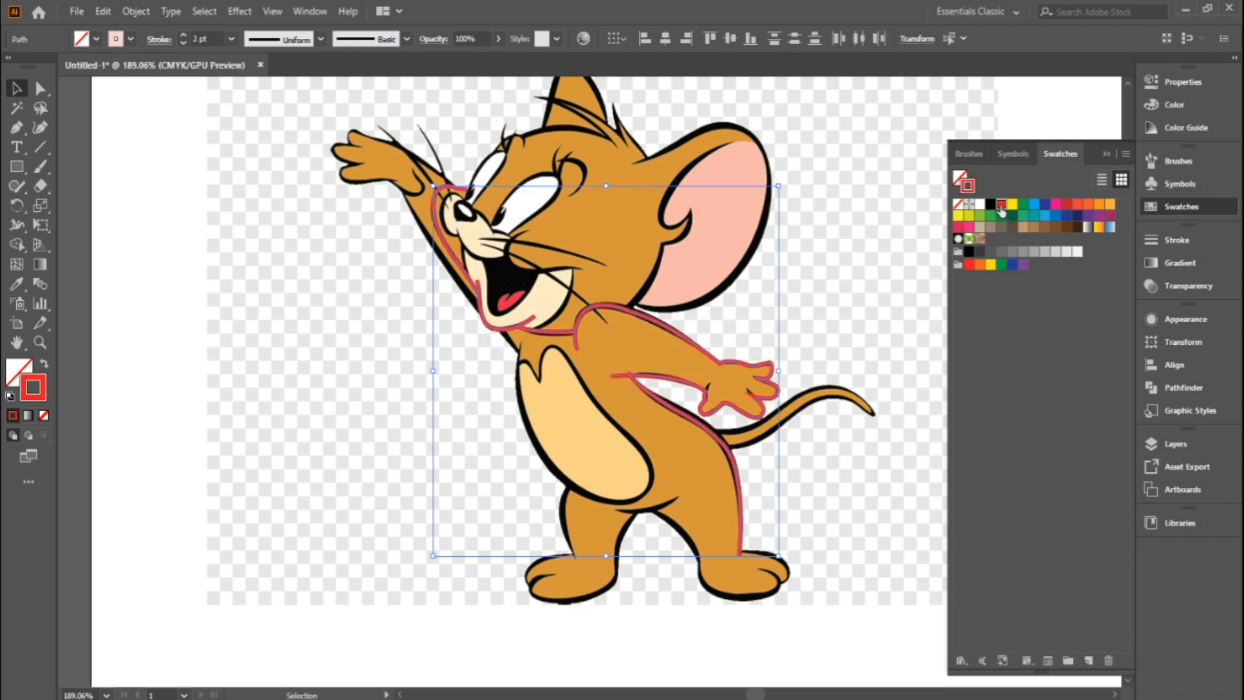
left_click(390, 355)
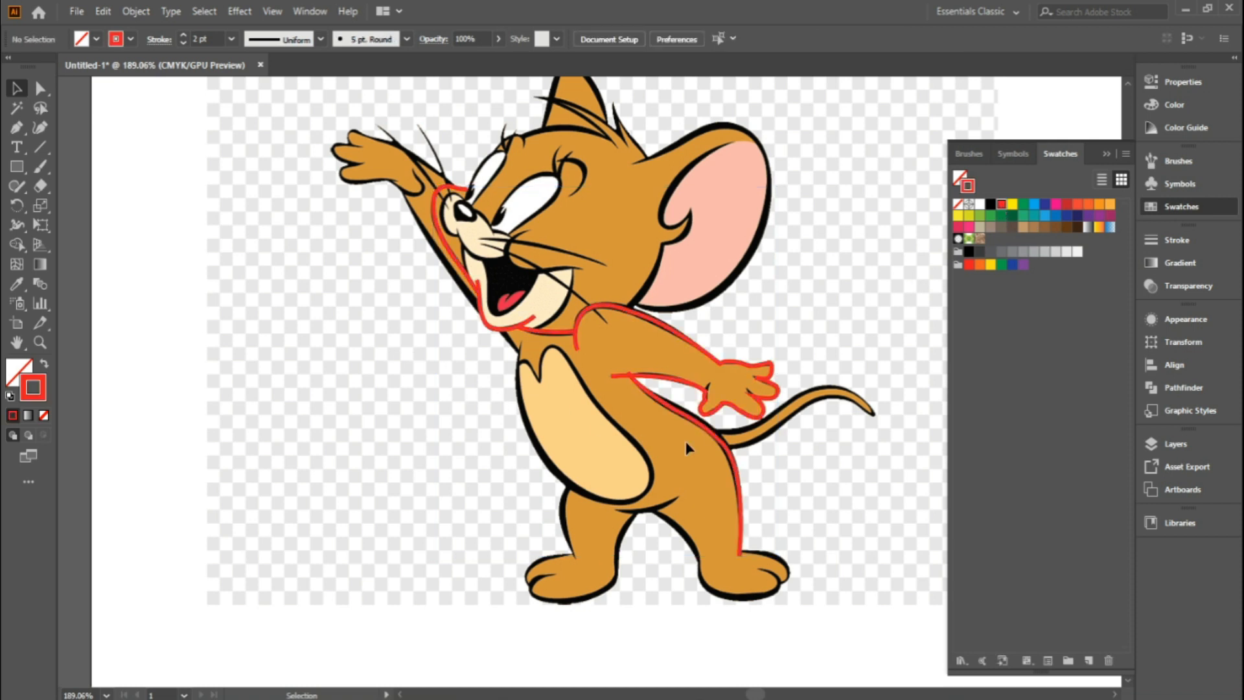
Start a Pen path at the base of the tail and curve it along the tail's upper edge past the fingers.
left_click_drag(641, 426, 509, 440)
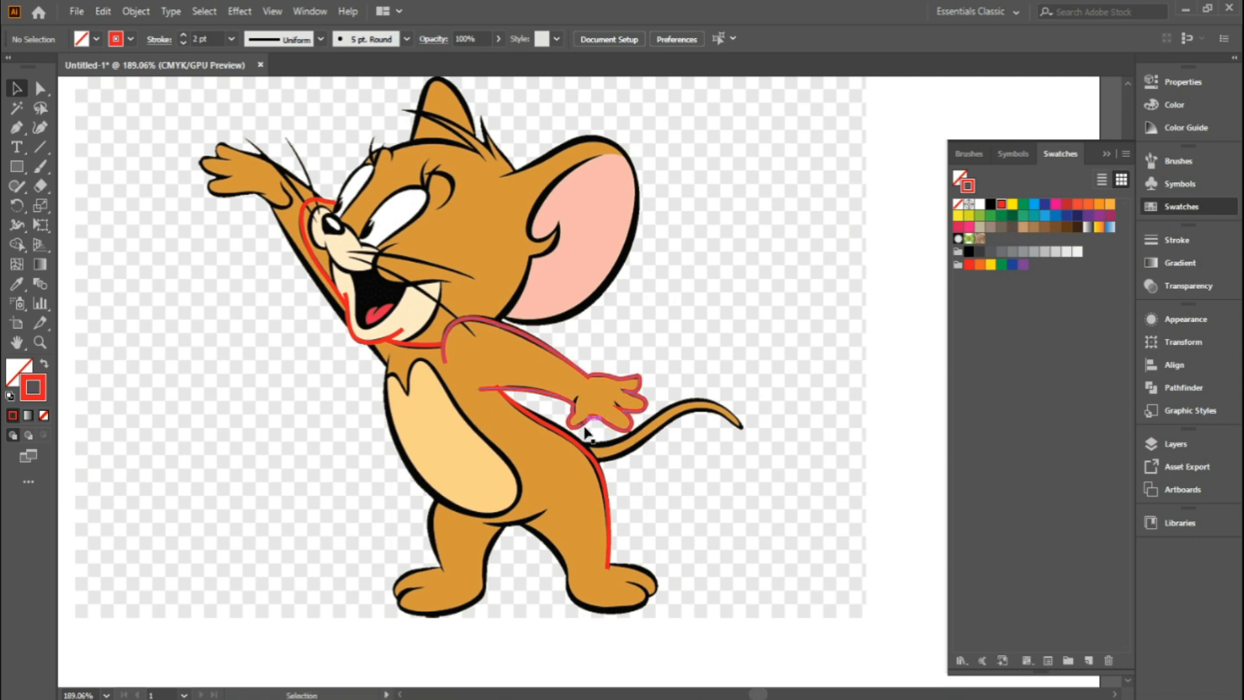
key("p")
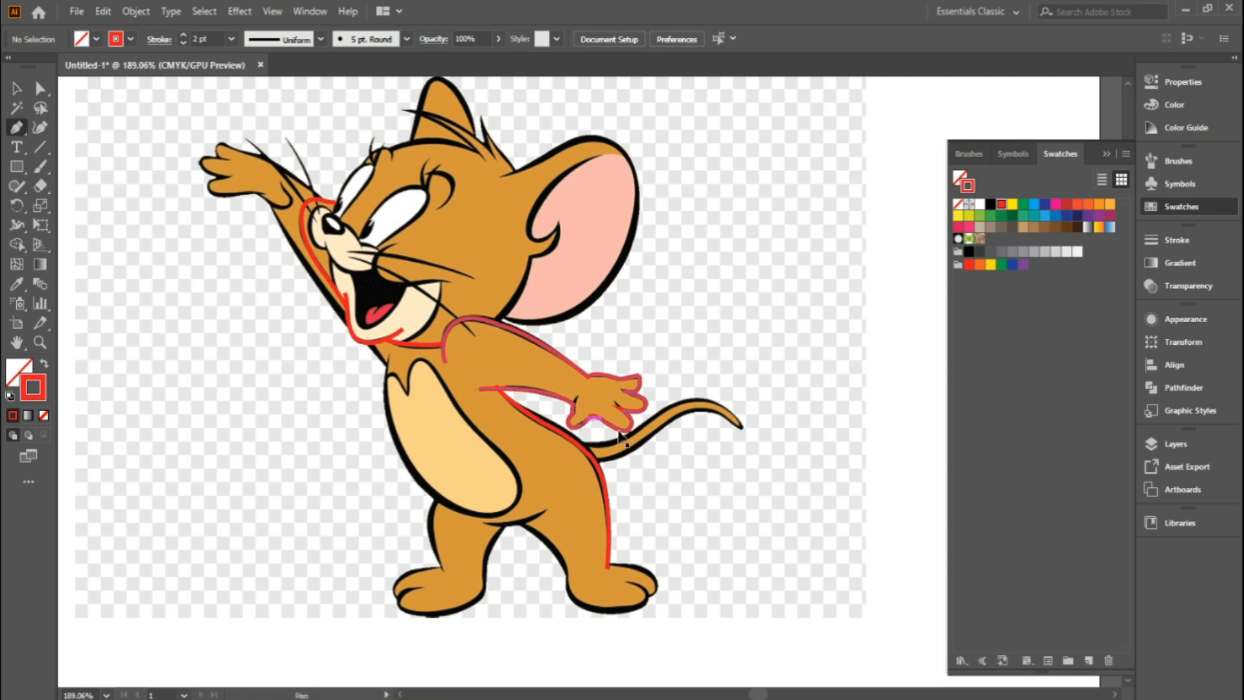
scroll(637, 432, "up", 6)
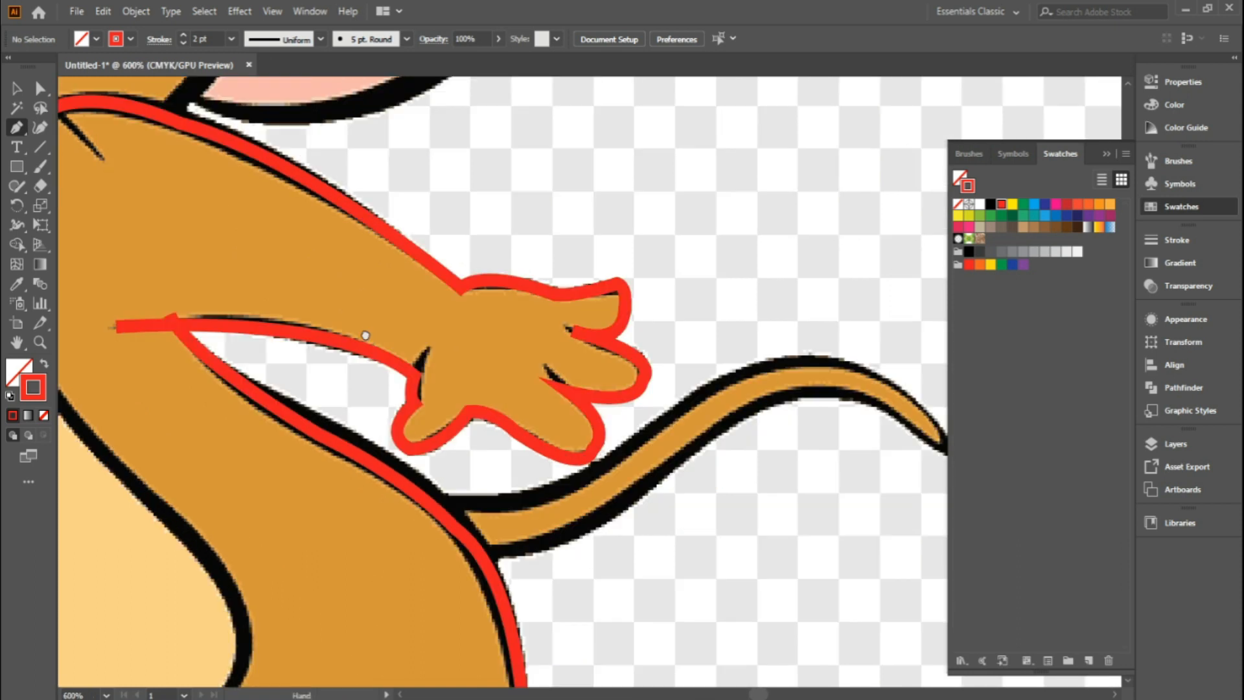
left_click_drag(365, 335, 190, 251)
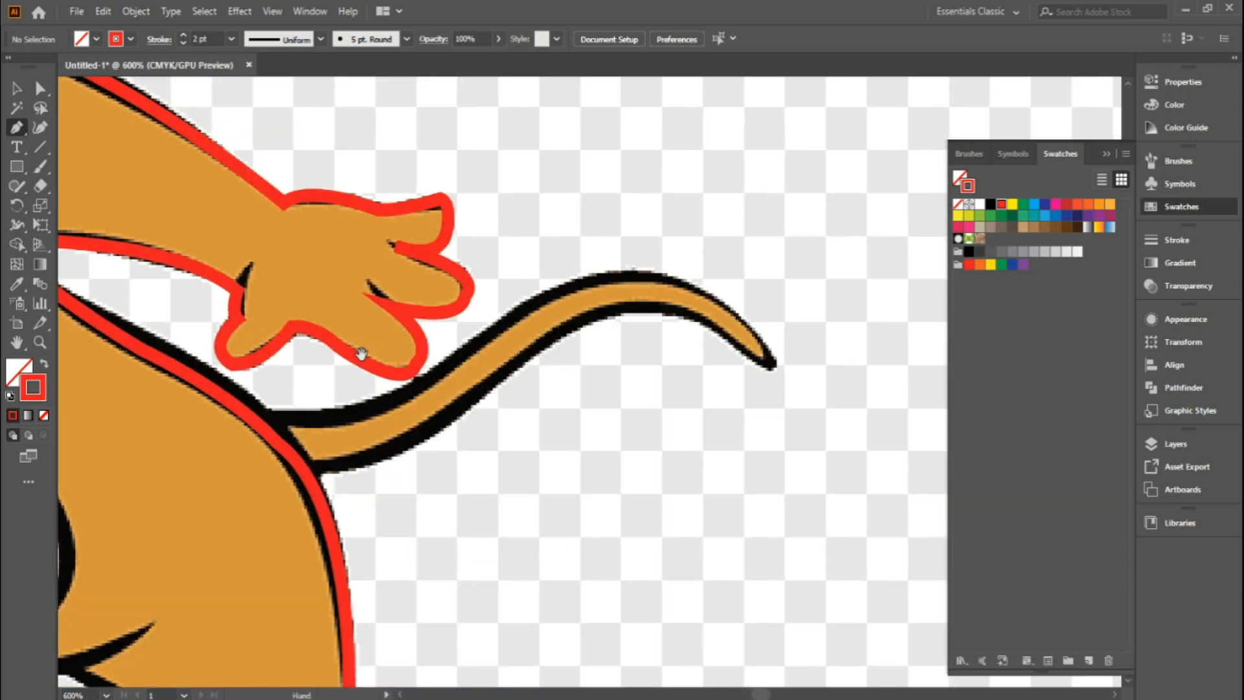
left_click(250, 418)
left_click_drag(425, 380, 473, 331)
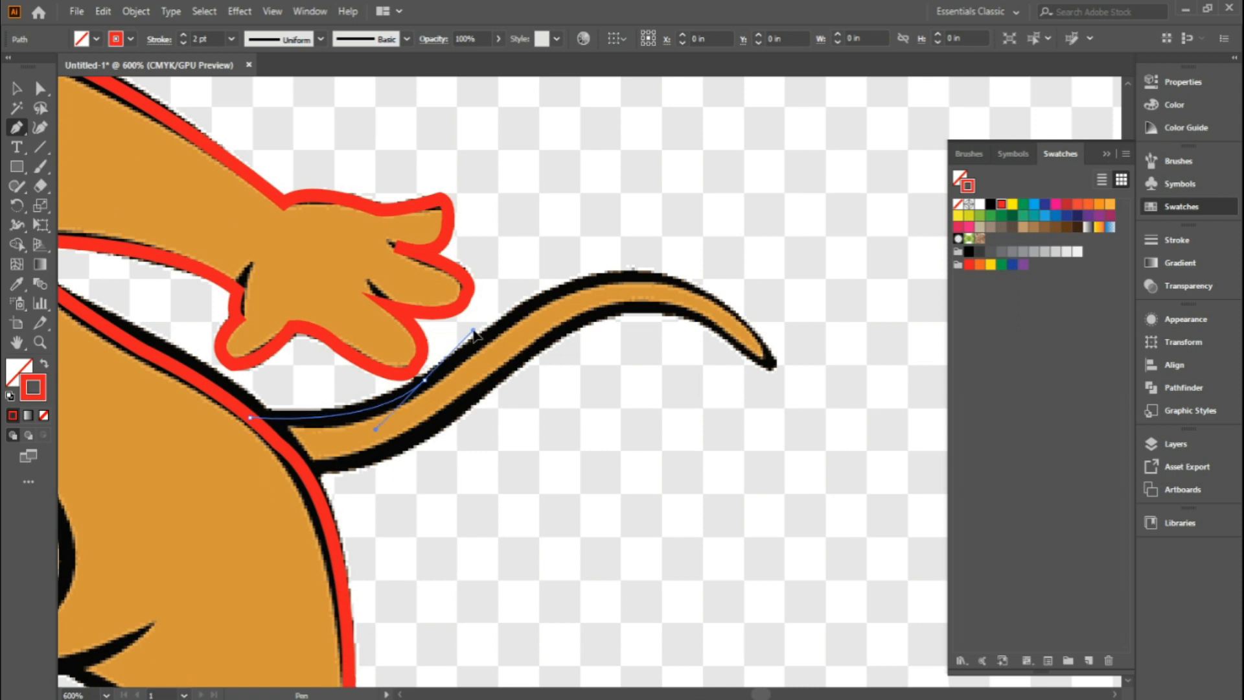
left_click_drag(473, 332, 474, 331)
left_click(425, 380)
Continue the tail path over the crest of the tail and down to its pointed tip, making the tip a corner.
left_click_drag(625, 276, 706, 280)
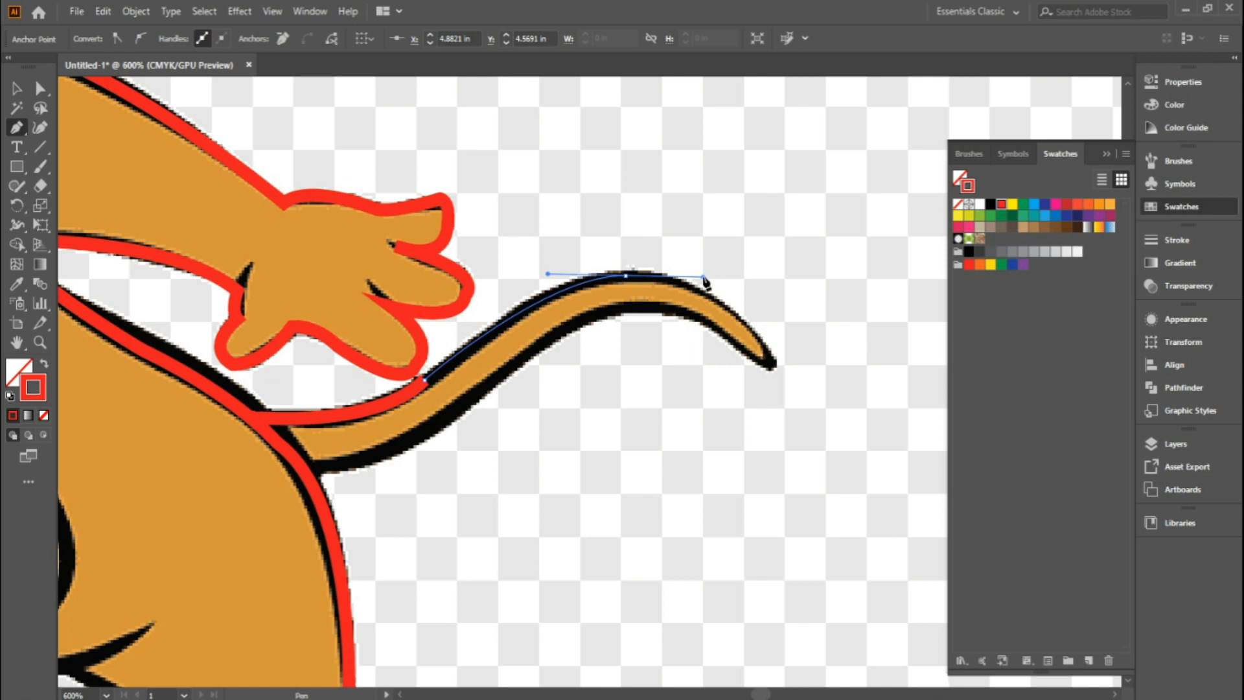
left_click_drag(705, 281, 705, 280)
left_click(626, 277)
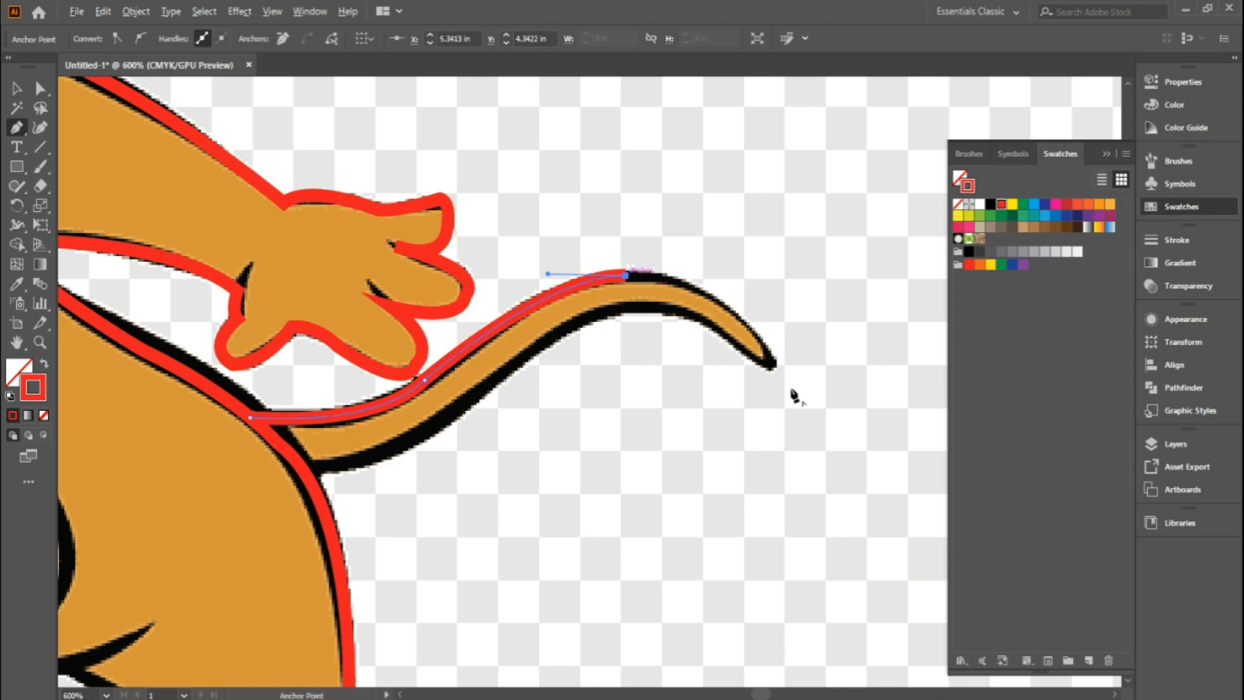
left_click_drag(772, 366, 804, 457)
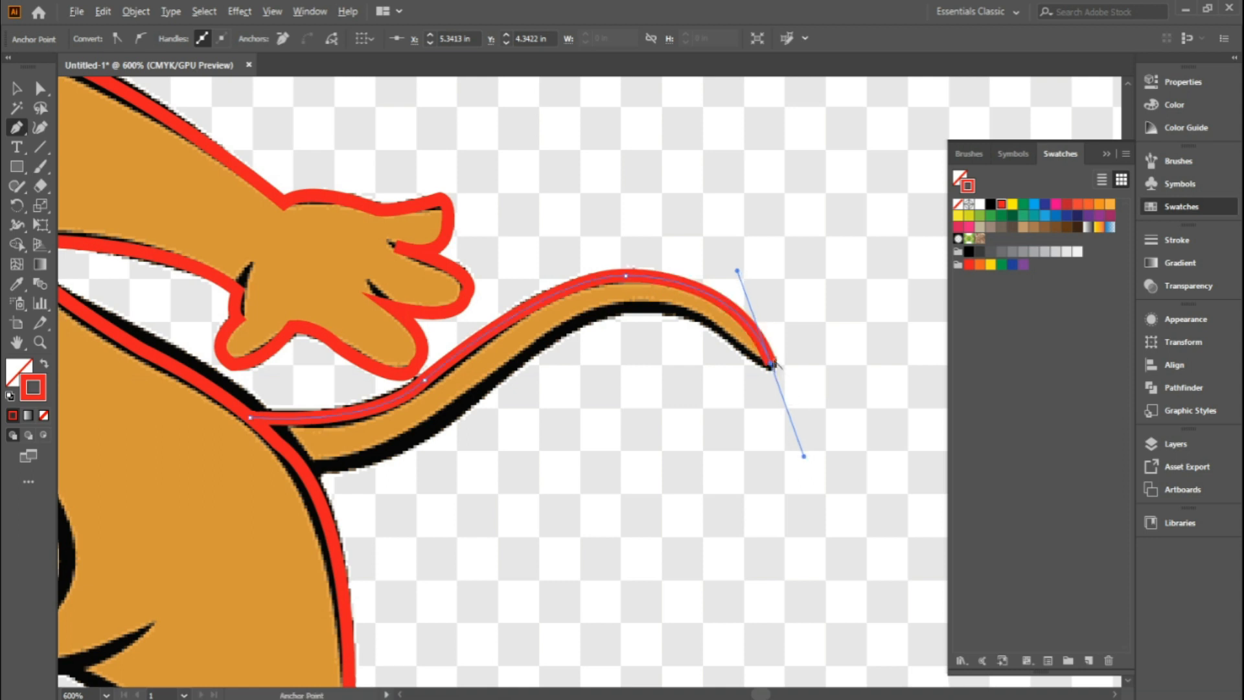
left_click(773, 366)
Trace the underside of the tail from its tip back to the body outline, and end the path.
left_click_drag(659, 308, 627, 318)
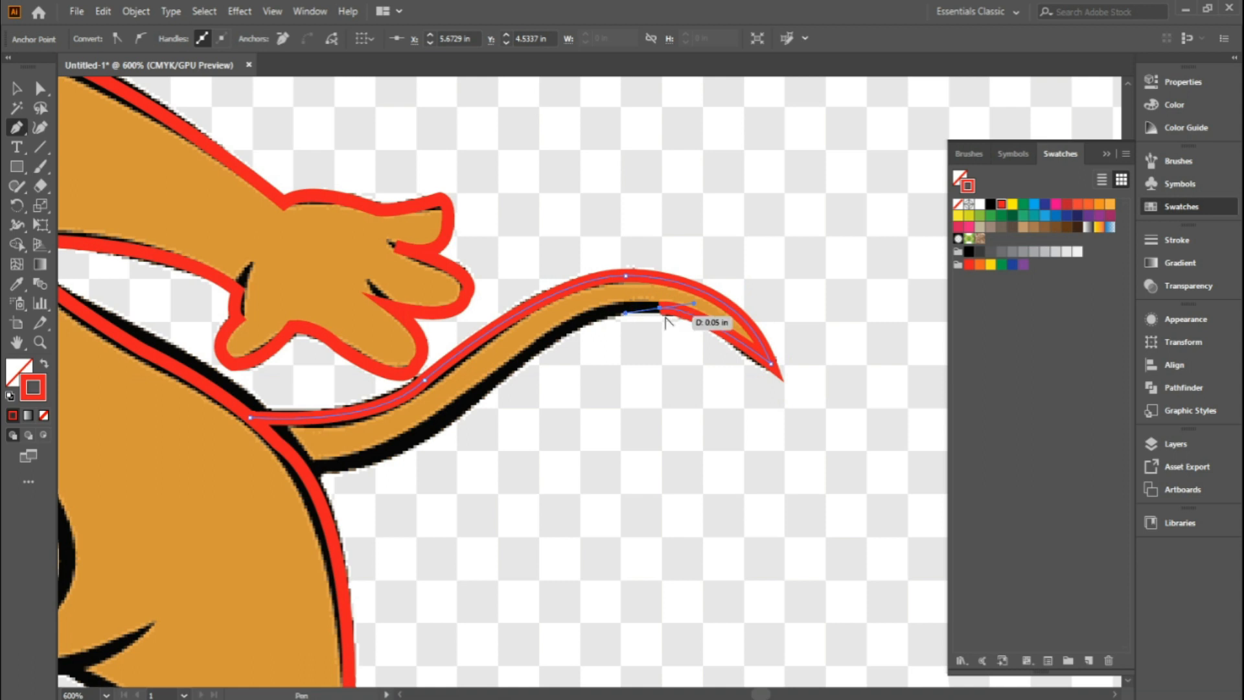
left_click(661, 309)
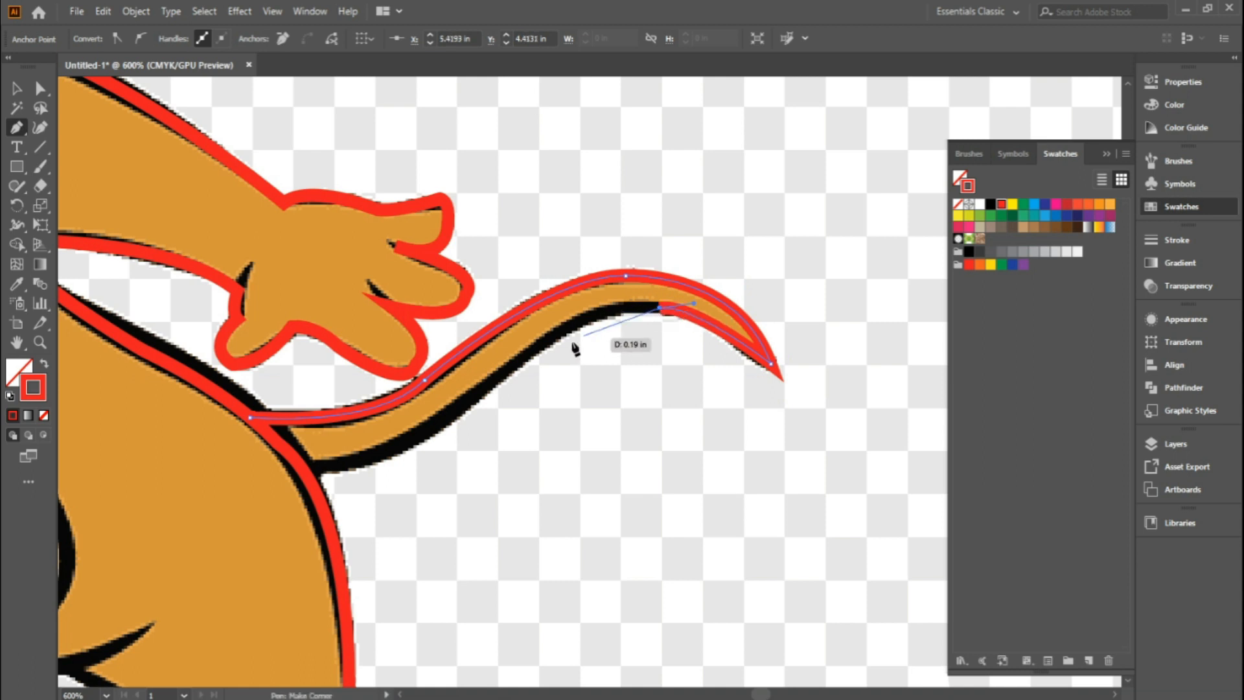
mouse_move(530, 354)
left_mouse_down()
mouse_move(506, 394)
mouse_move(471, 413)
left_mouse_up()
left_click(530, 355)
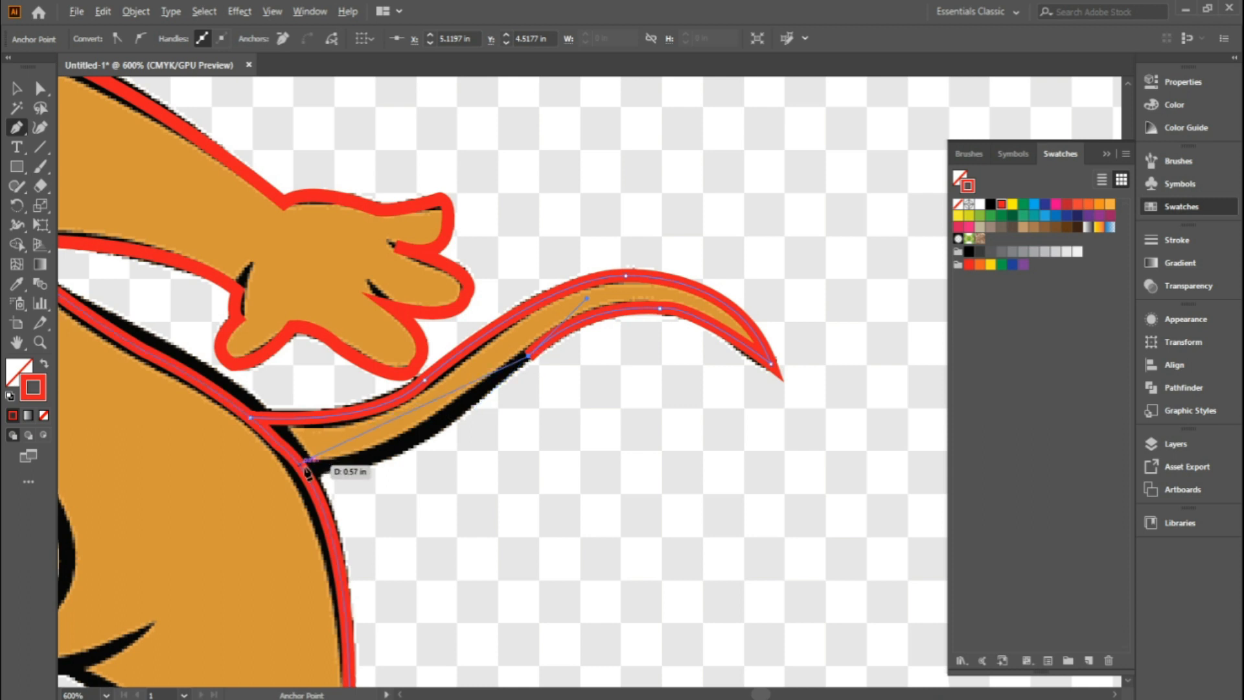
left_click_drag(303, 469, 210, 460)
key("v")
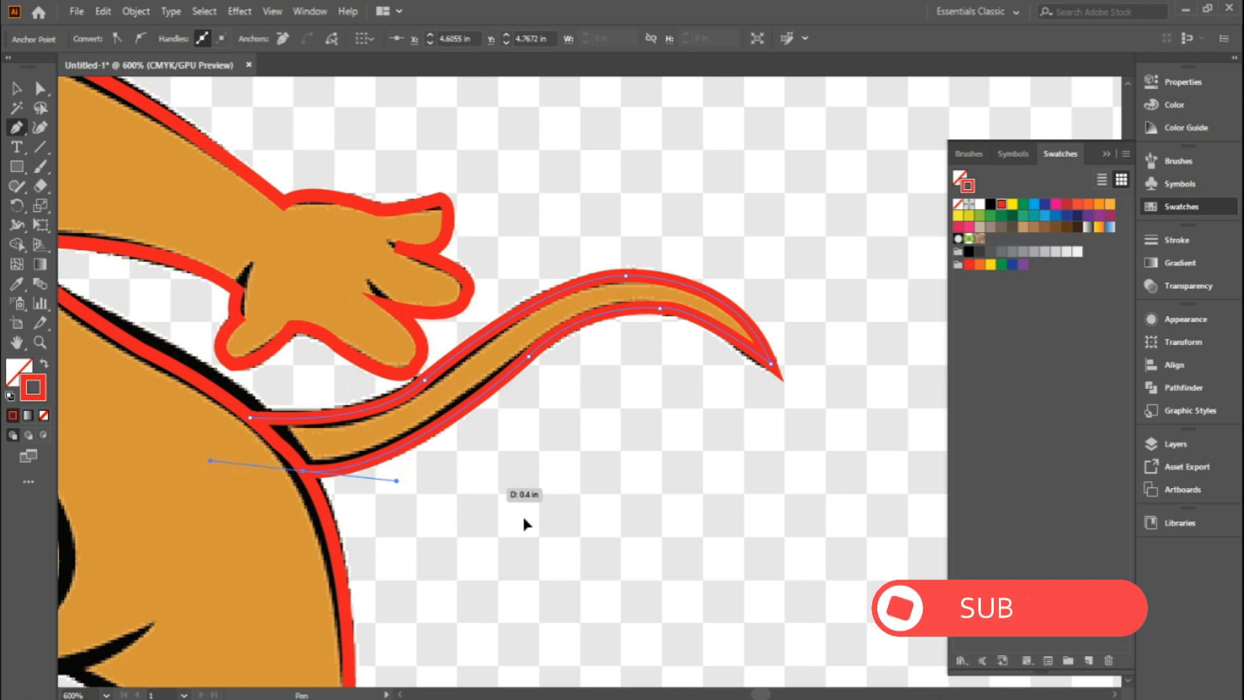
left_click_drag(523, 520, 688, 394)
key("a")
scroll(691, 400, "down", 2)
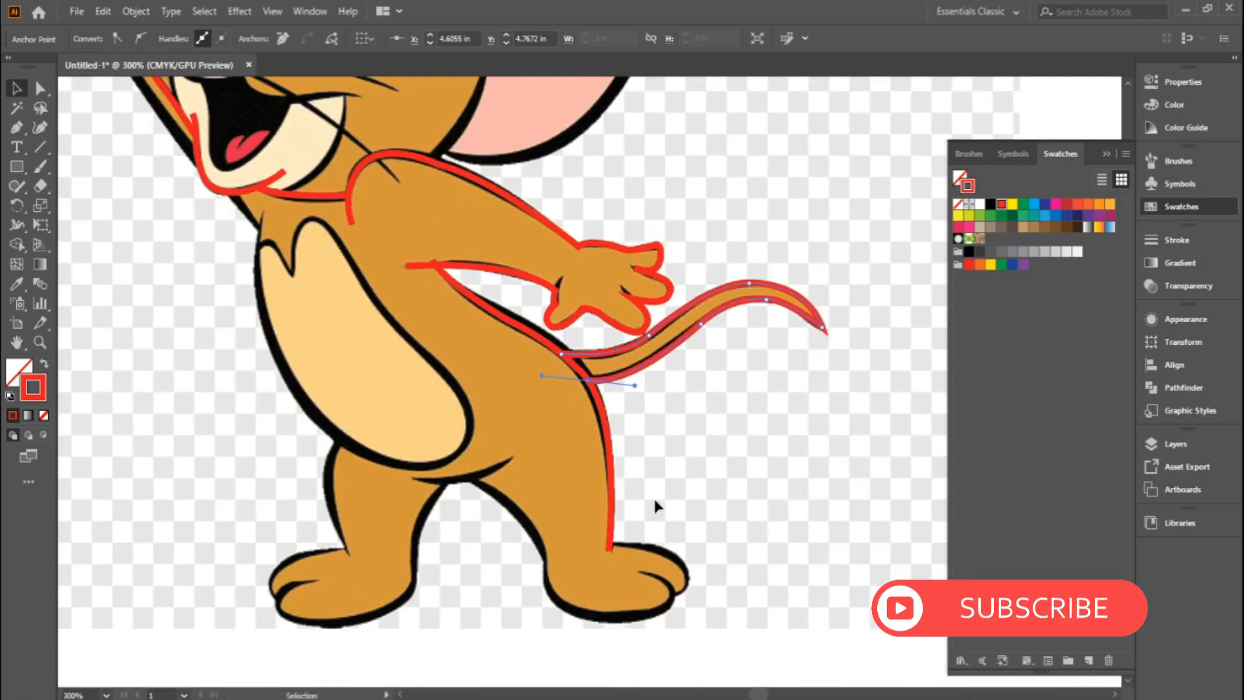
Trace the top of the foot below the tail from the back of the leg around to the toe notch, and end the path.
left_click_drag(646, 515, 611, 386)
key("ctrl+plus")
left_click_drag(637, 531, 471, 283)
key("p")
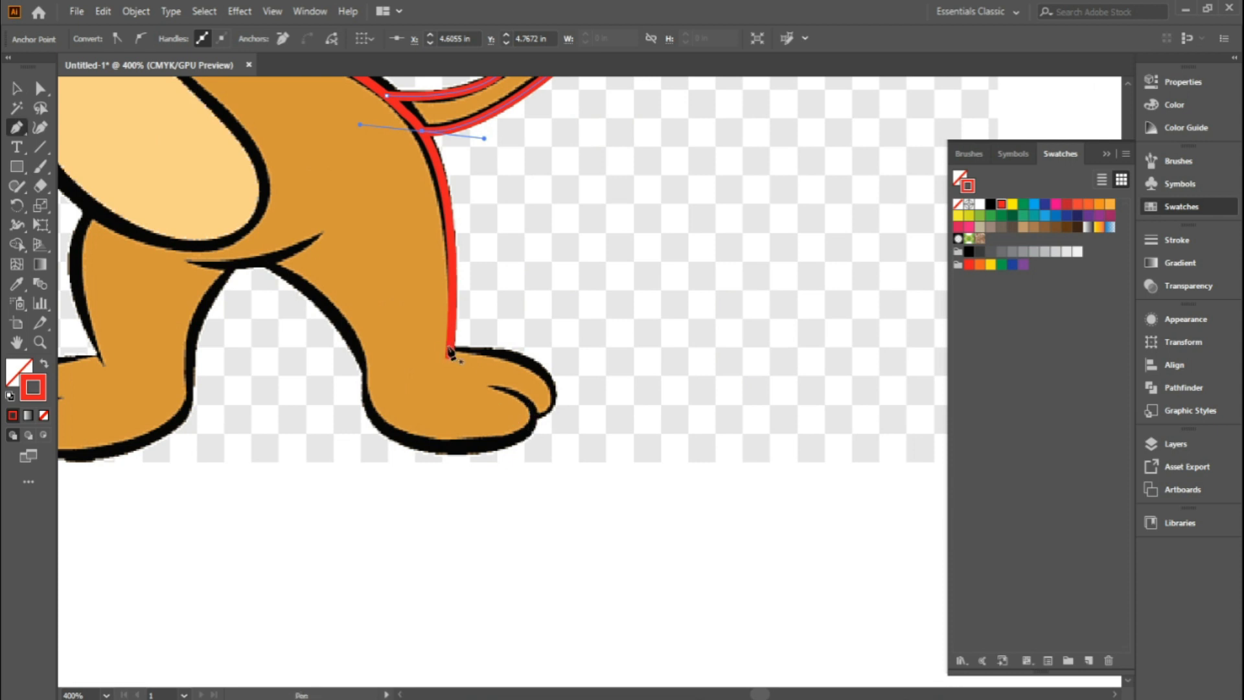
left_click(451, 352)
left_click_drag(520, 359, 542, 379)
left_click(519, 358, "alt")
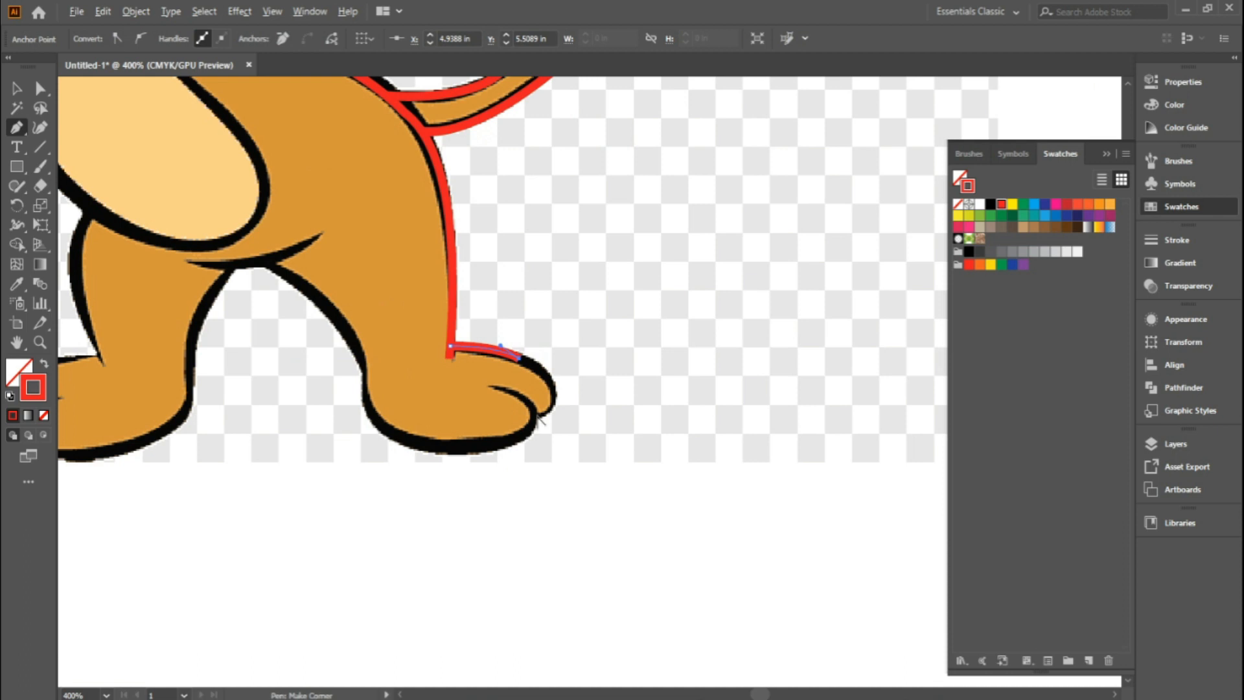
left_click_drag(537, 417, 445, 487)
key("v")
Trace that foot's inner toe line, along the sole and up the inside of the leg to the crotch with the Pen tool.
key("p")
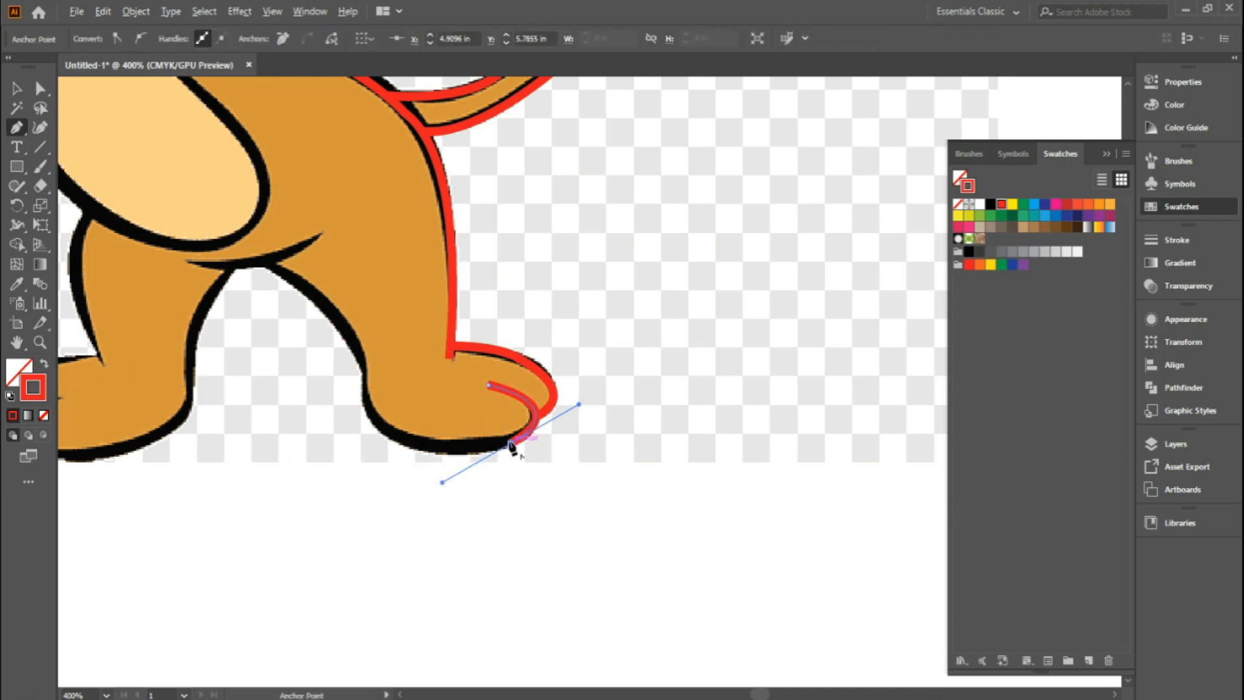
left_click_drag(366, 402, 383, 465)
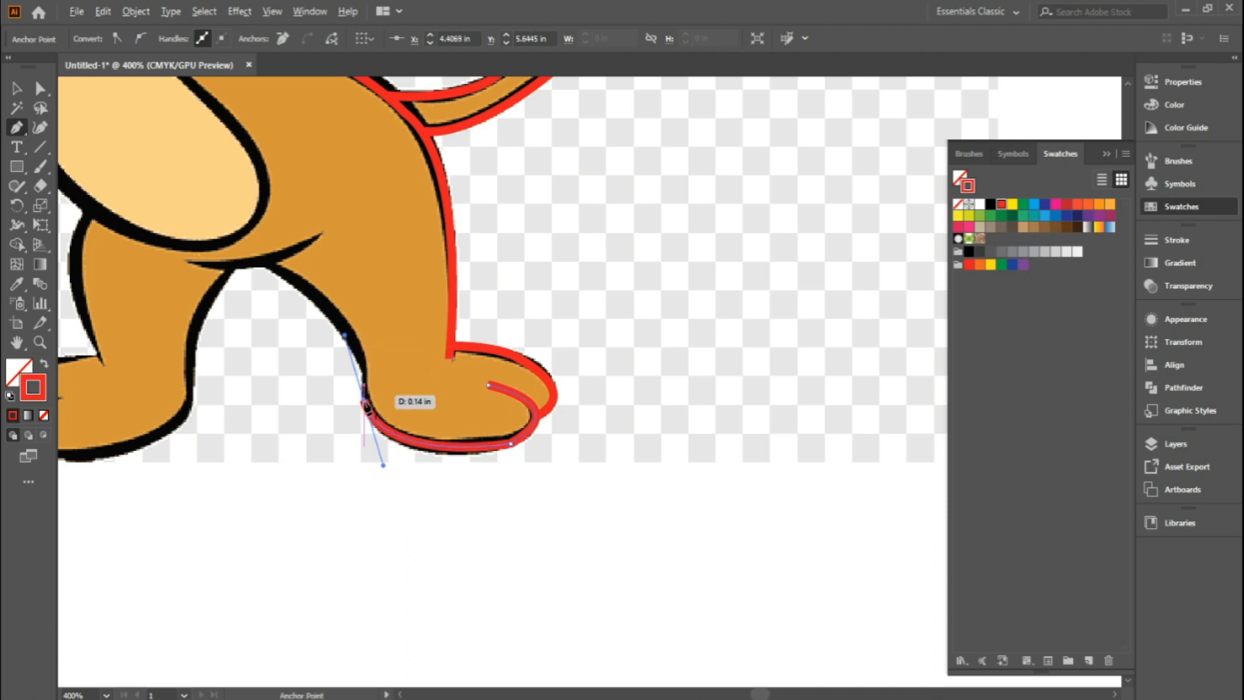
left_click_drag(327, 311, 283, 289)
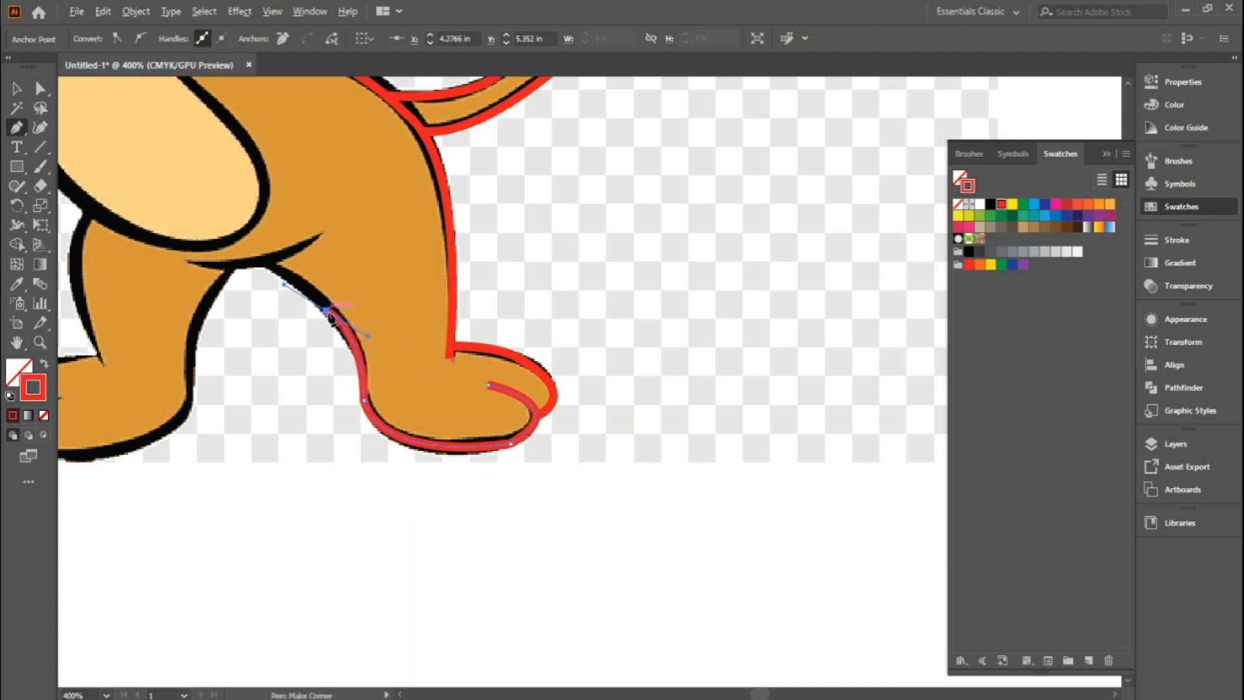
left_click_drag(359, 231, 668, 395)
left_click_drag(574, 428, 534, 406)
left_click(577, 426)
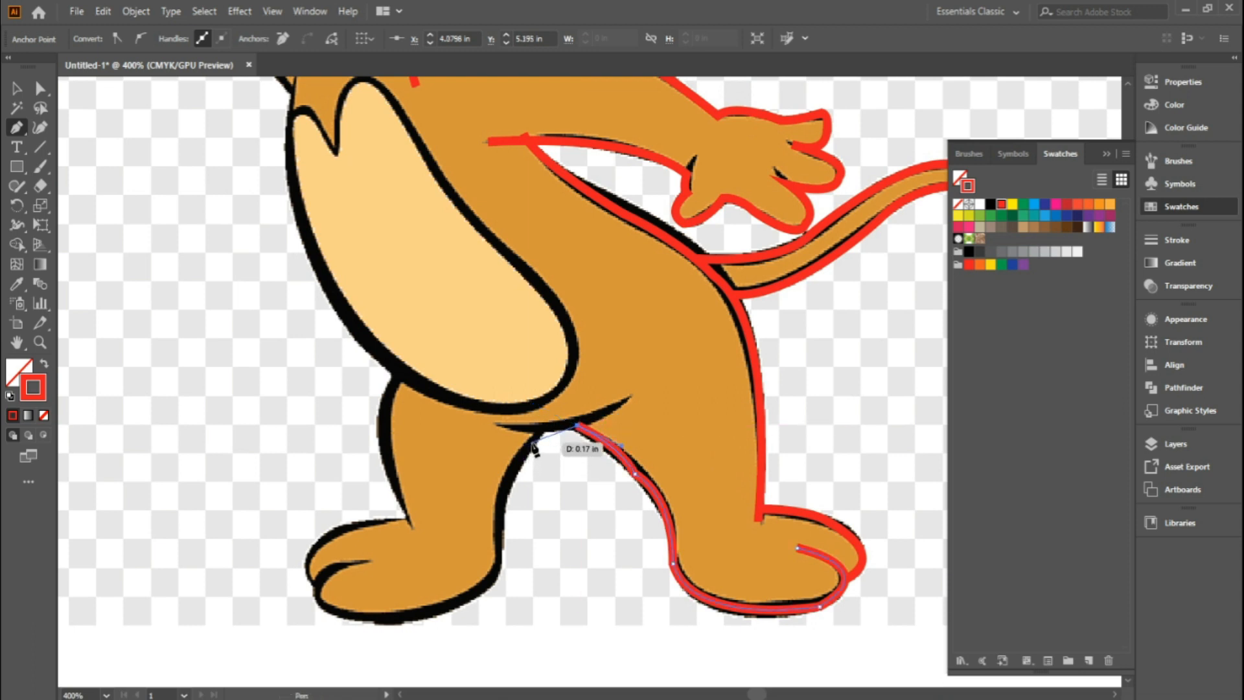
Continue the path across the crotch and down the inside of the other leg to the back of its foot.
left_click_drag(537, 429, 529, 443)
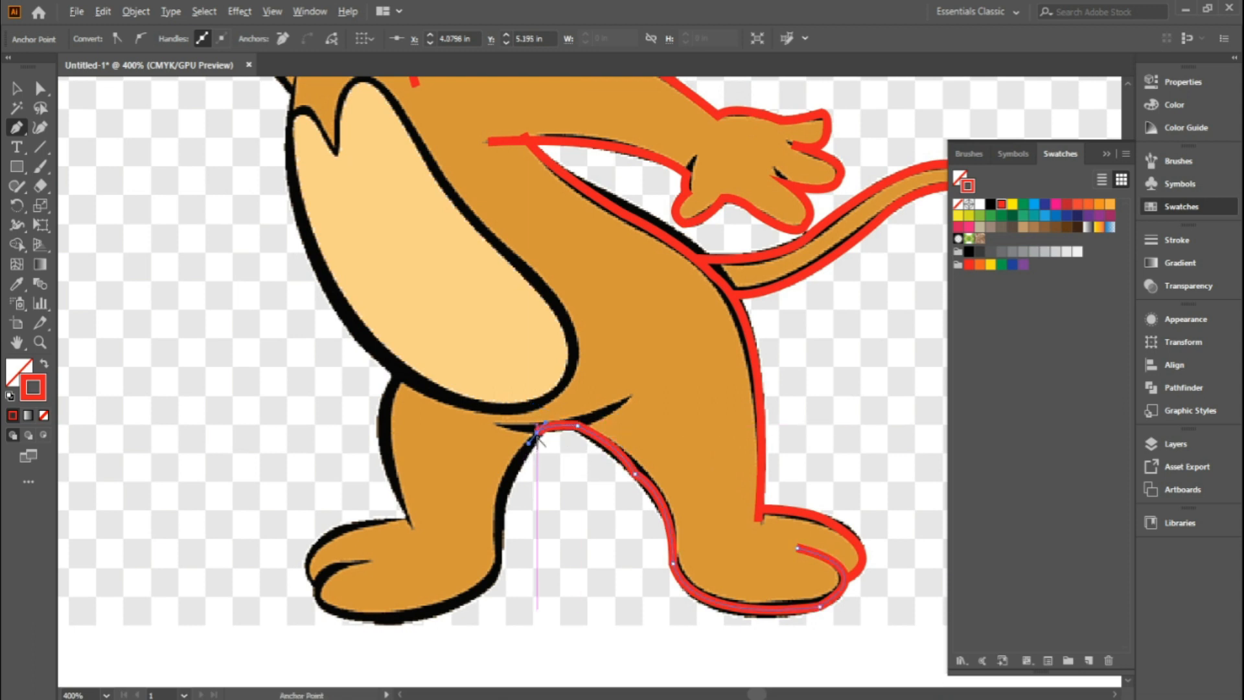
left_click_drag(501, 522, 506, 581)
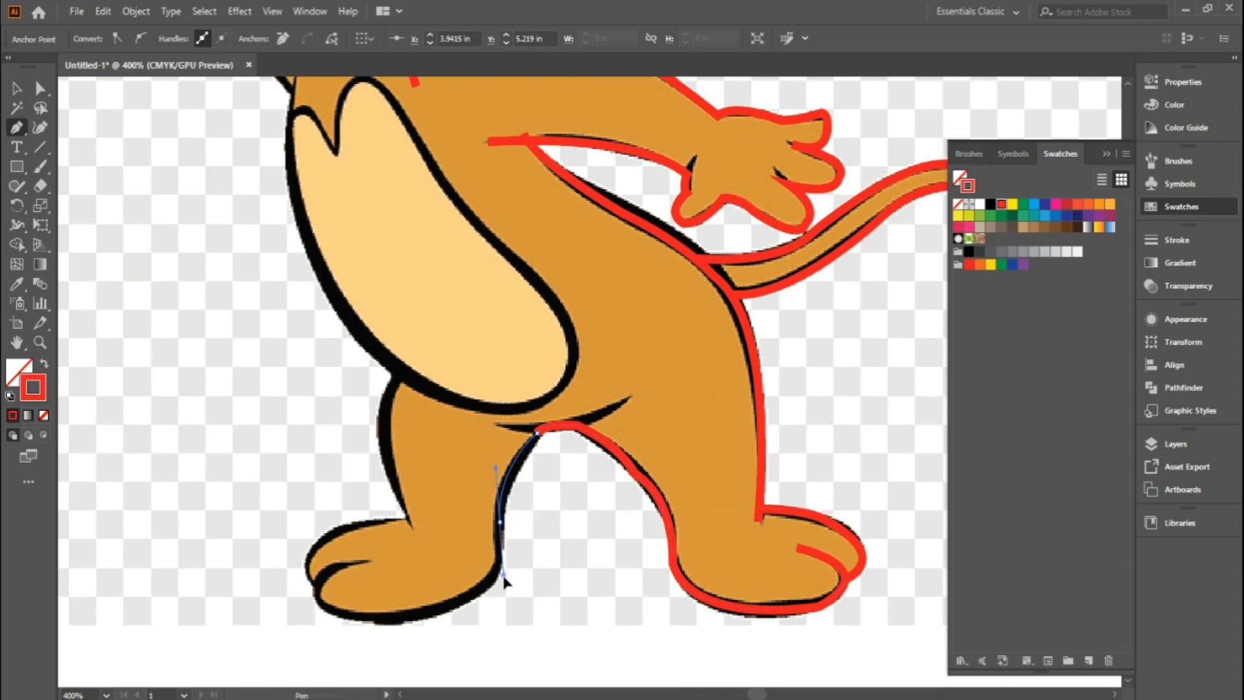
left_click(500, 521, "alt")
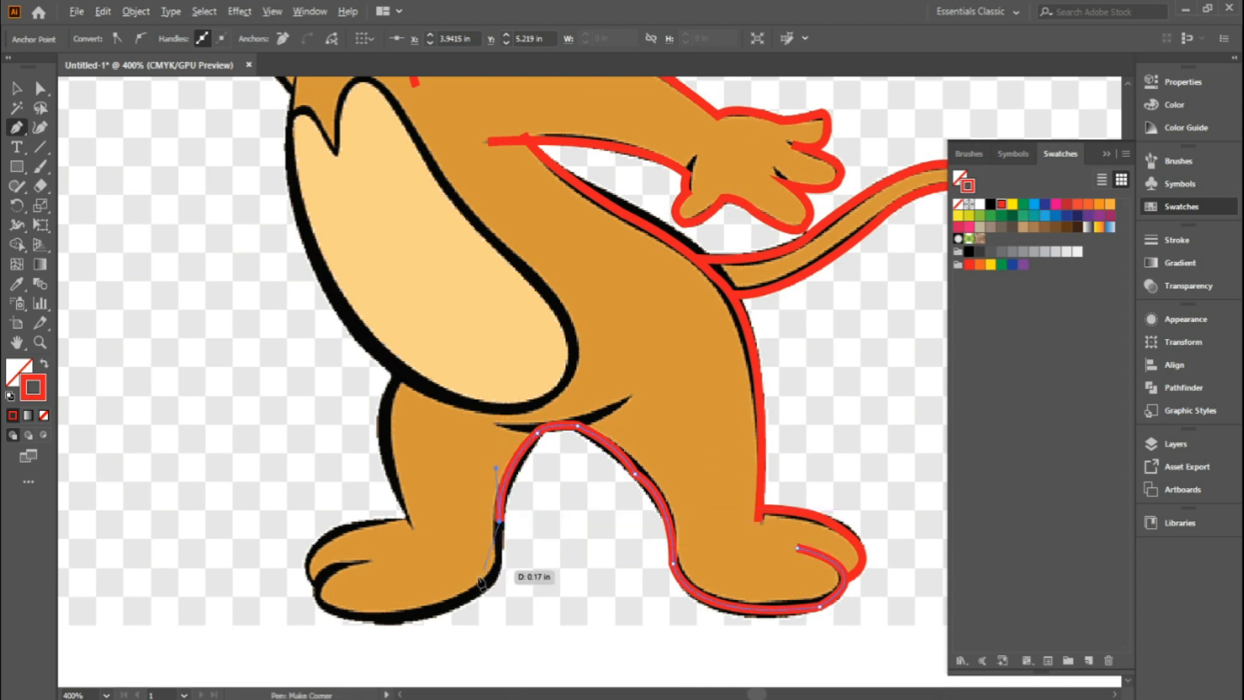
left_click_drag(469, 595, 431, 605)
left_click(469, 596)
Trace the sole of the second foot around the front and into its toe line, and end the path.
left_click_drag(401, 541, 543, 448)
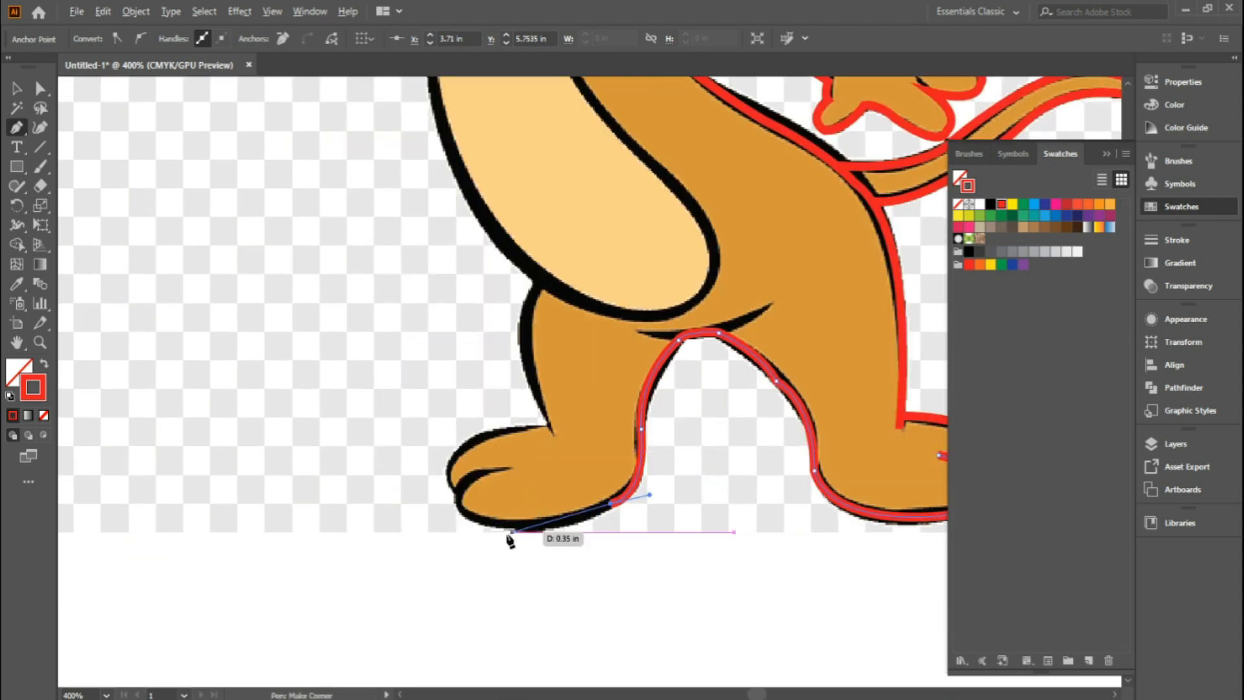
left_click_drag(474, 517, 404, 496)
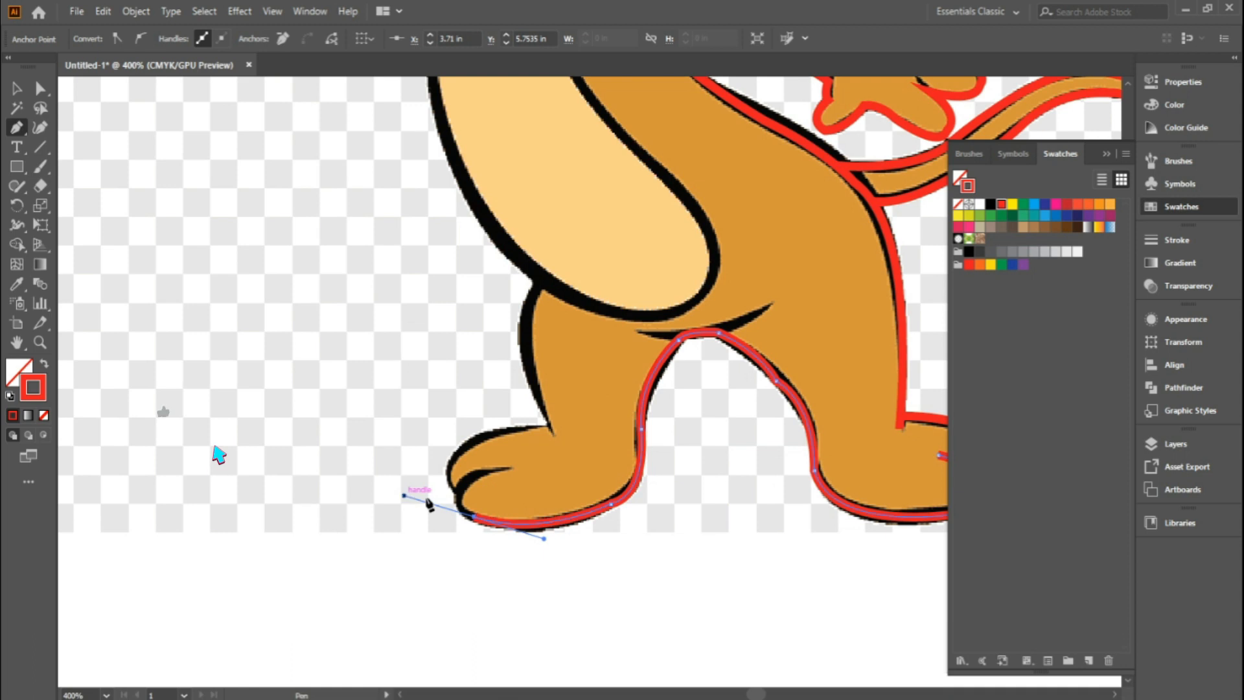
left_click(474, 517, "alt")
left_click_drag(466, 479, 494, 454)
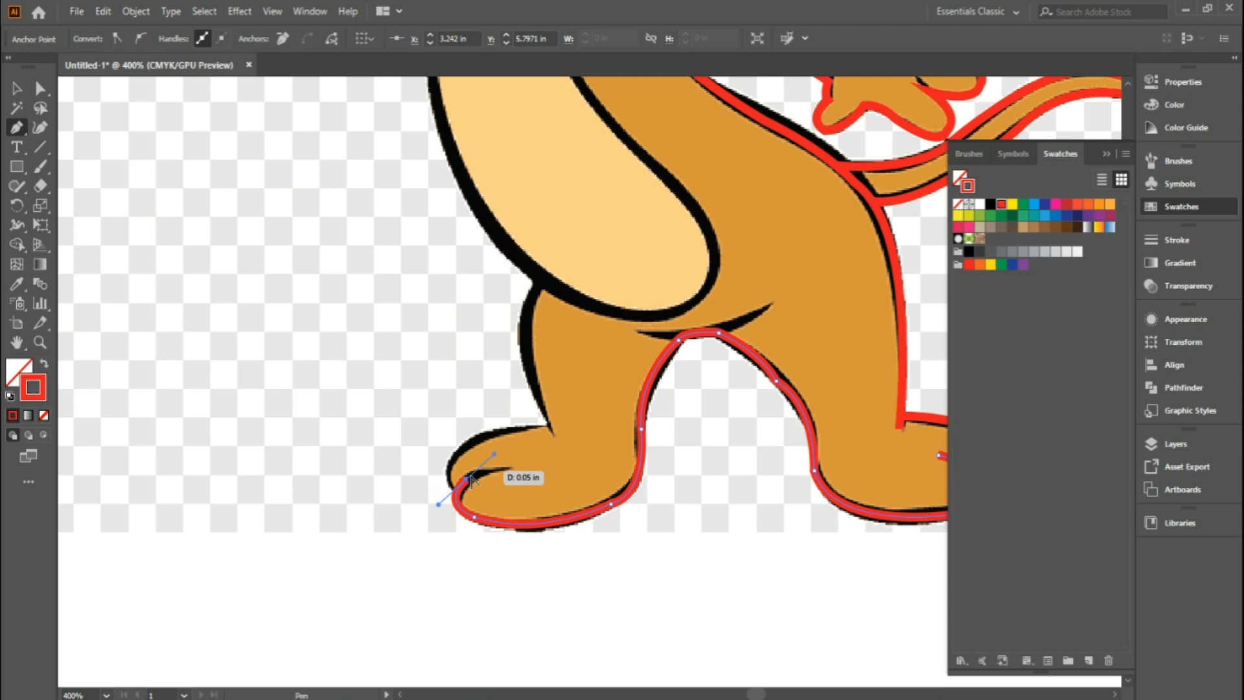
key("alt")
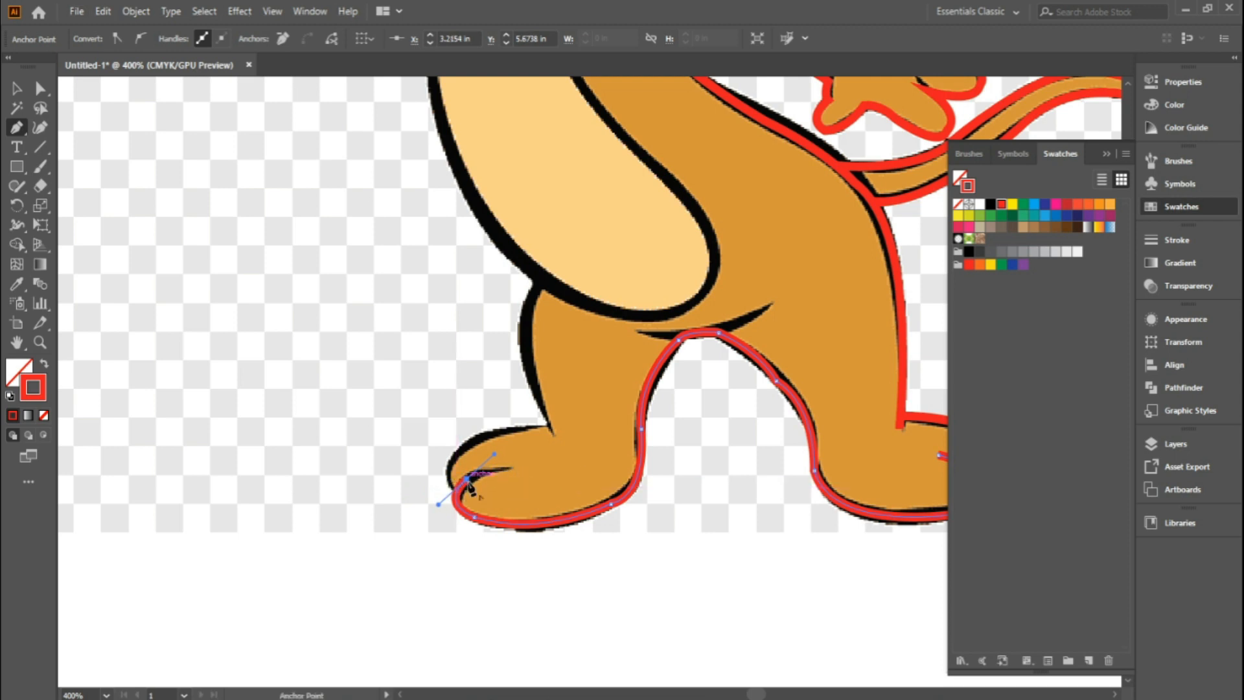
left_click_drag(512, 468, 542, 466)
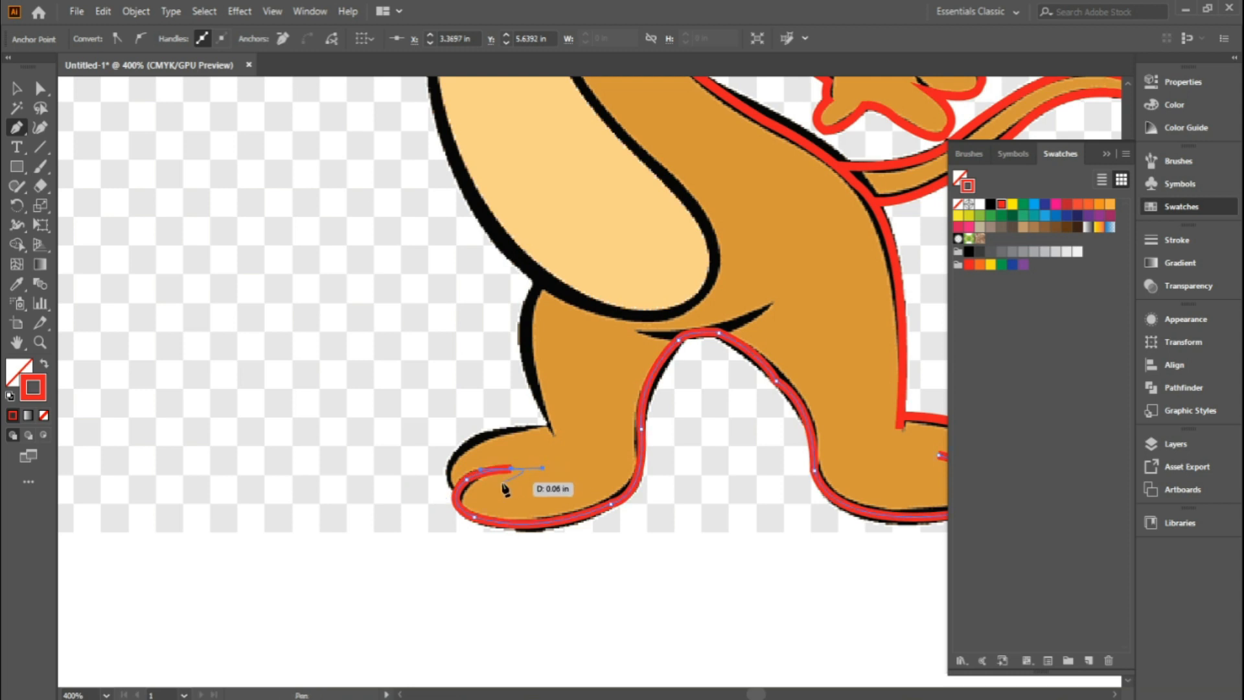
key("v")
Trace the second foot's upper outline from the toe notch around to the ankle, and align its end anchor with the ankle.
key("space")
left_click_drag(544, 366, 610, 423)
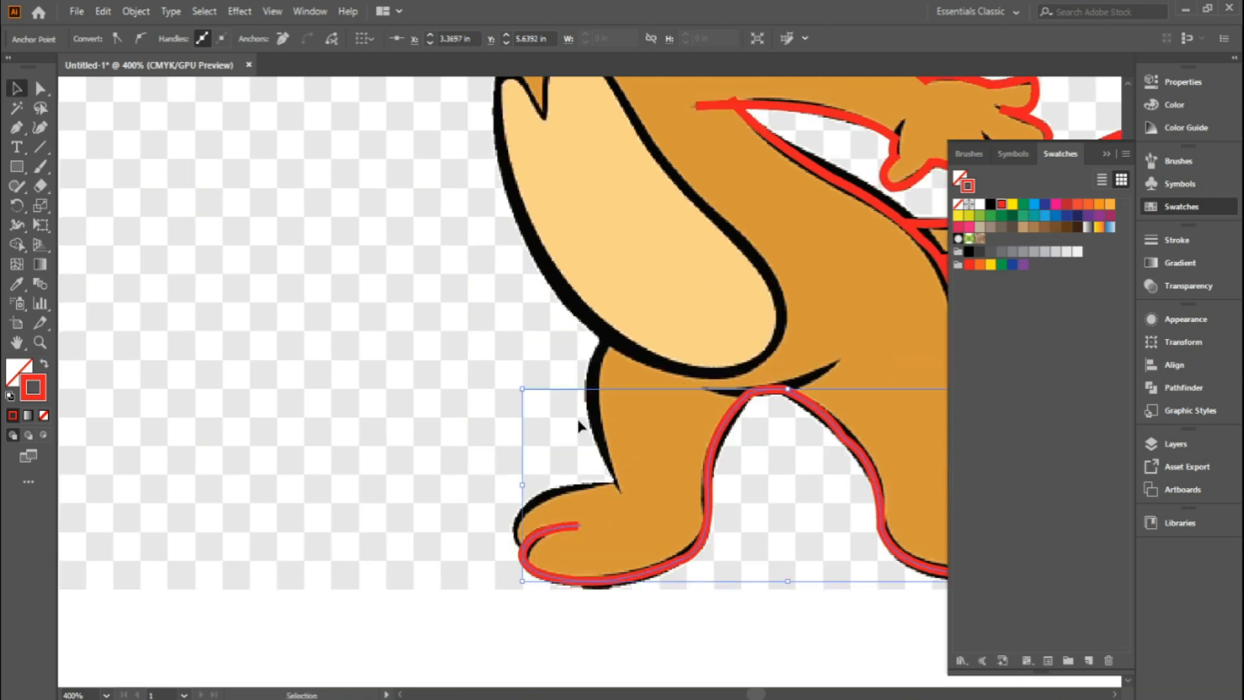
key("p")
left_click(522, 549)
left_click_drag(614, 485, 751, 487)
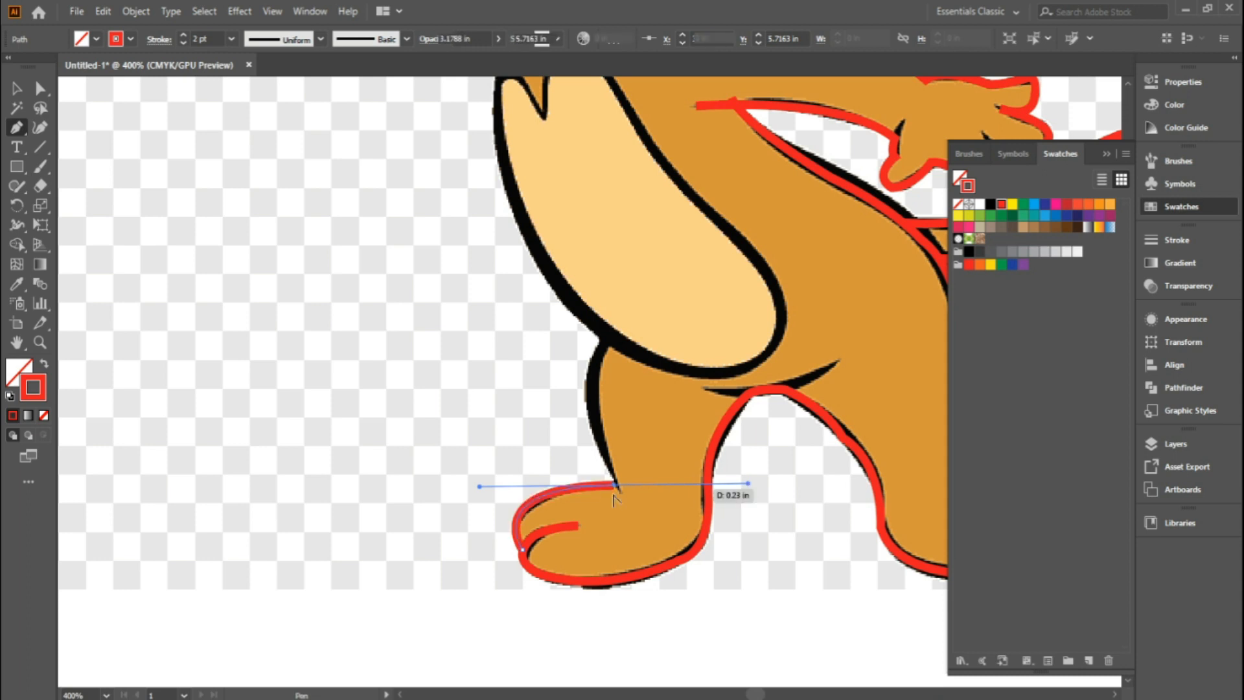
left_click(615, 485)
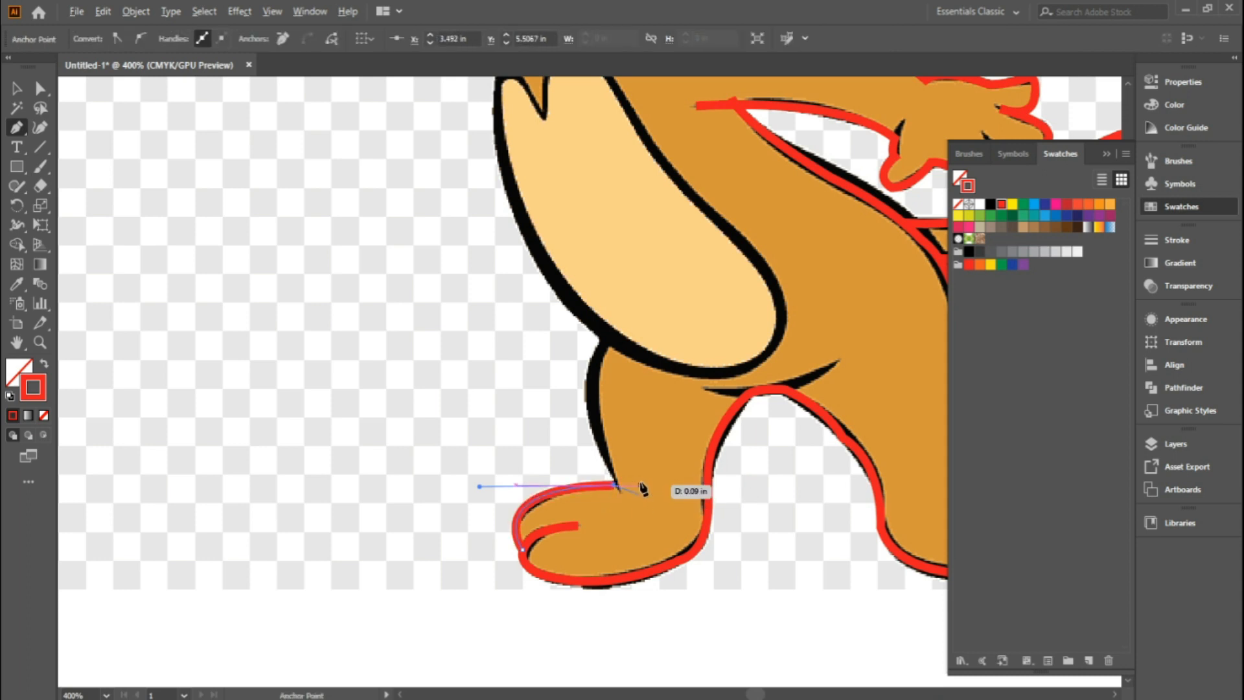
left_click_drag(617, 491, 621, 482)
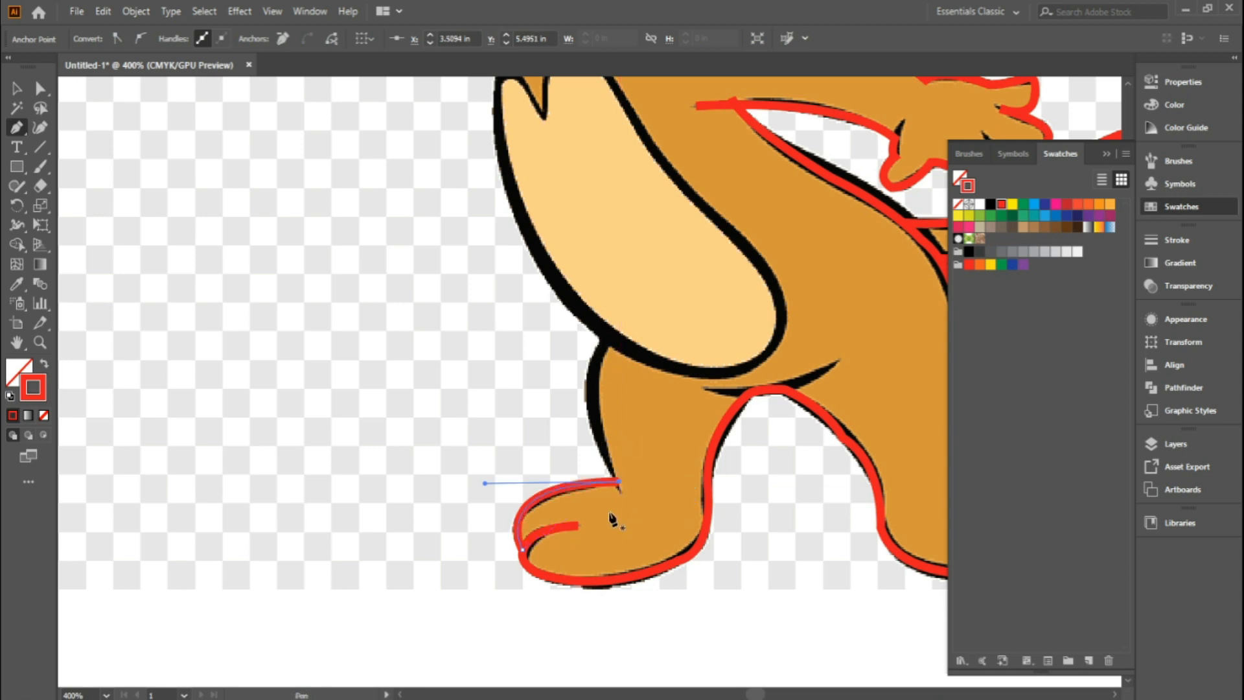
Trace the outer edge of the second leg from the ankle up to the belly, adjusting the curve's handle to fit and making the end a corner.
left_click(619, 483)
left_click_drag(602, 341, 632, 281)
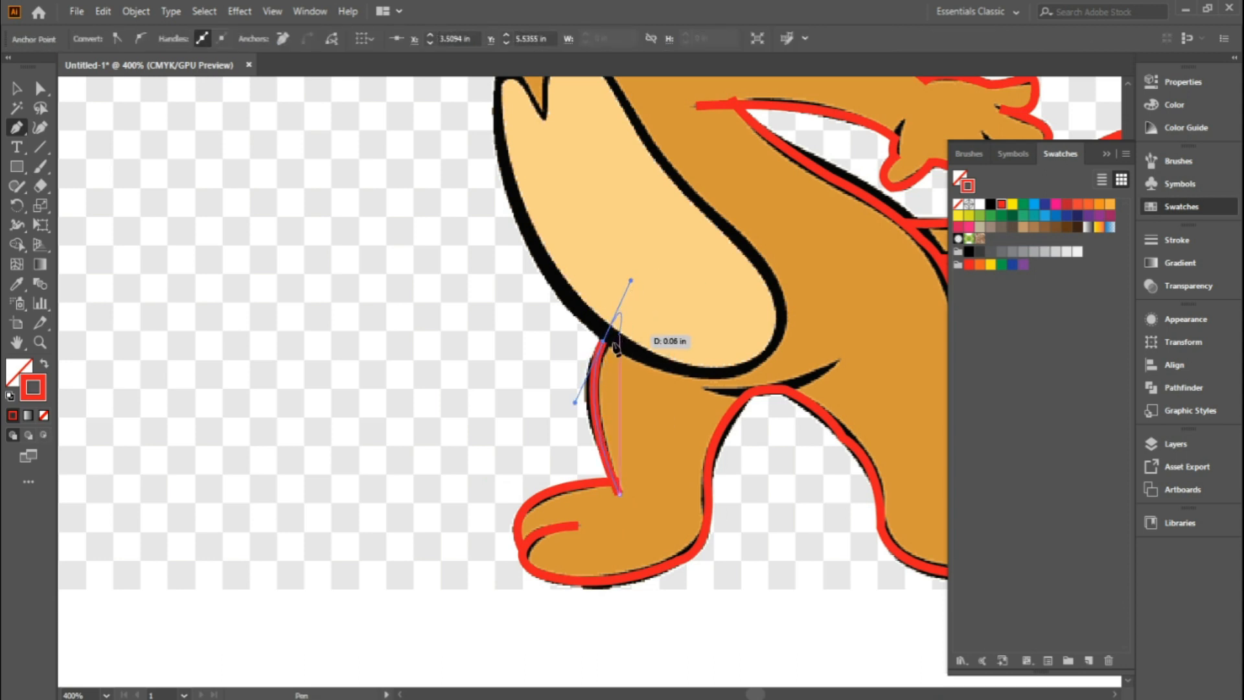
left_click_drag(607, 343, 610, 339)
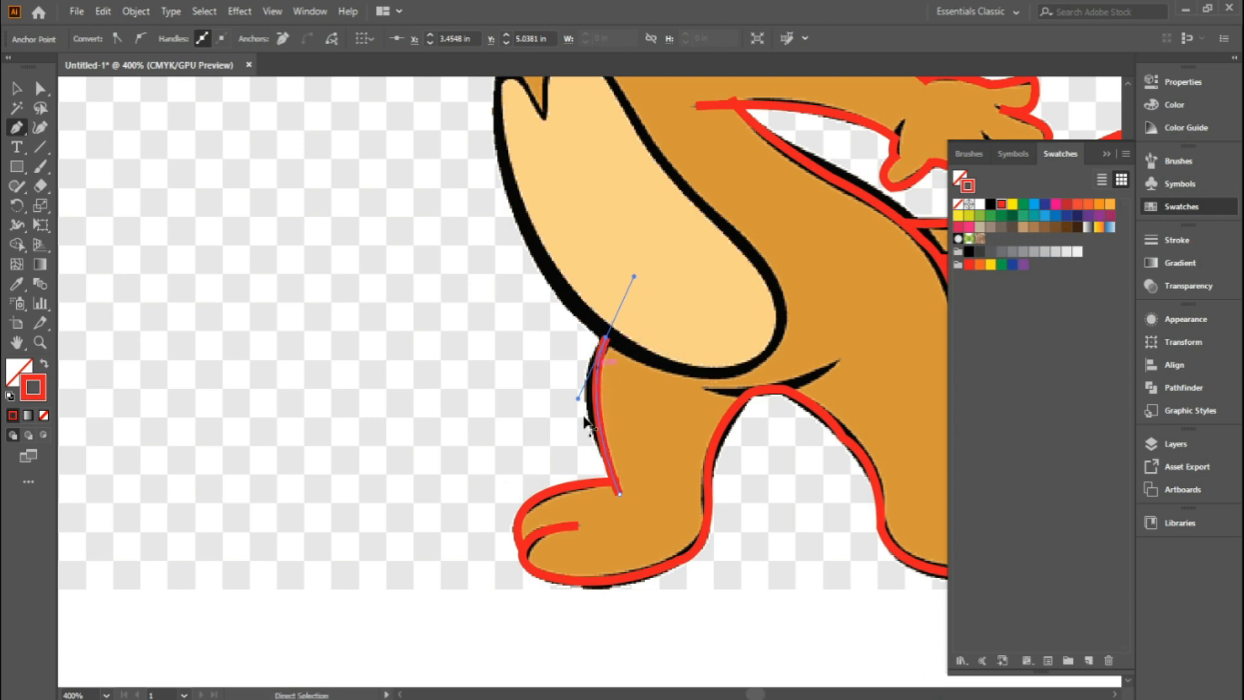
left_click_drag(578, 399, 568, 404)
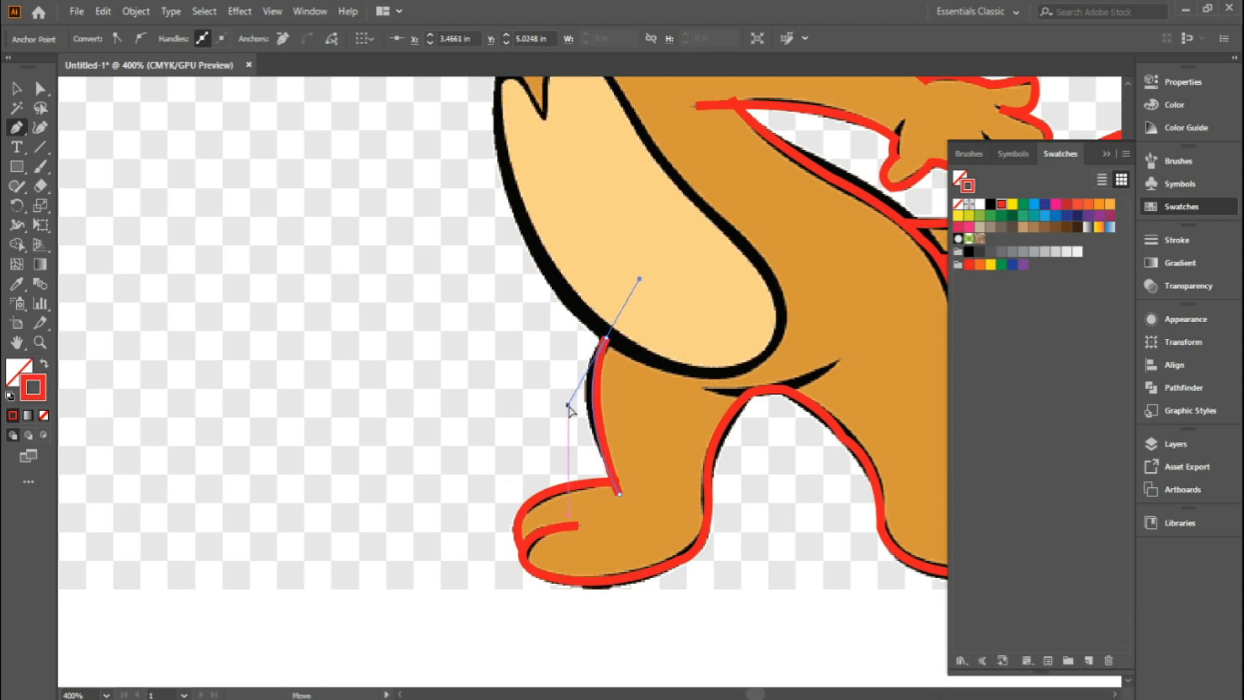
left_click(607, 340)
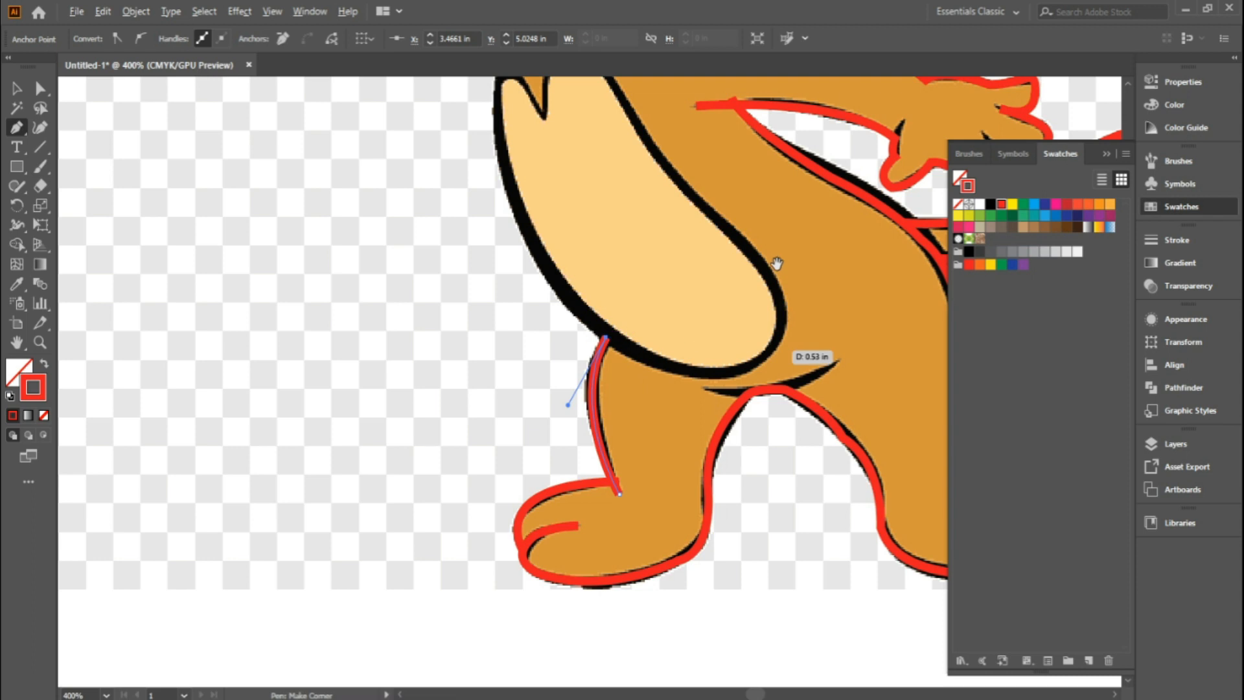
Trace the short crease line just below the belly patch, above the crotch, as a separate curved path.
left_click_drag(775, 264, 477, 453)
key("v")
key("p")
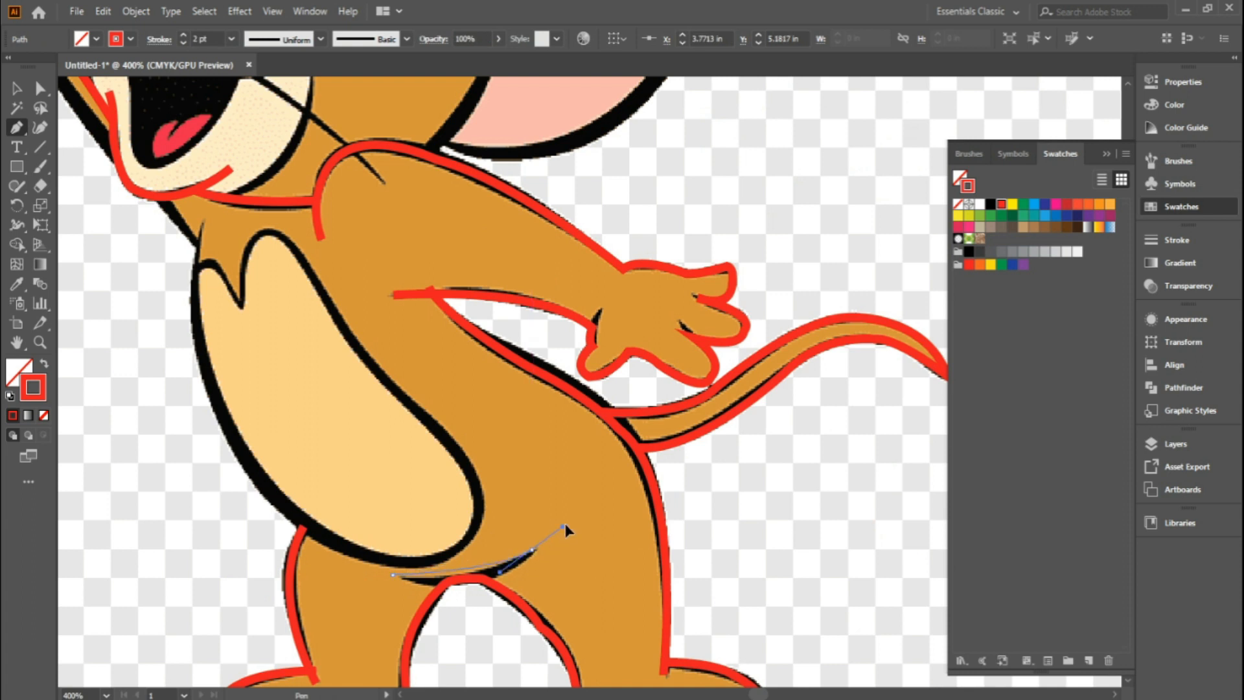
left_click_drag(593, 510, 595, 494)
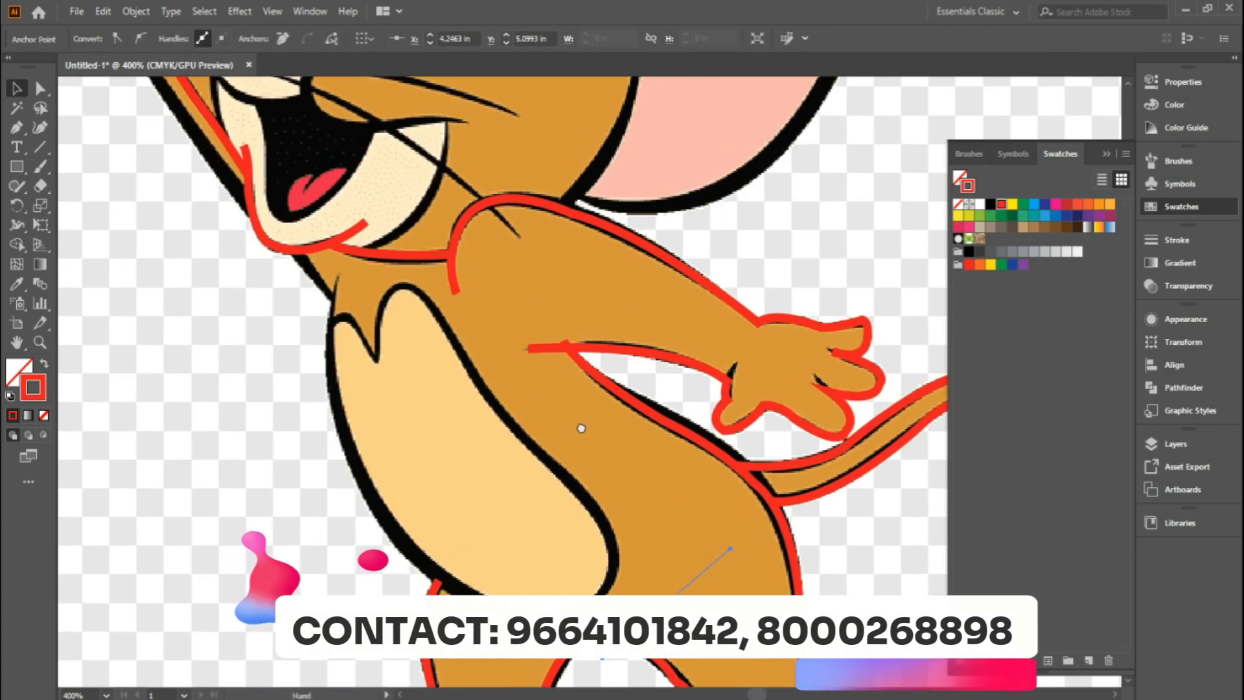
Trace the belly patch from the chest notch over its rounded peak and down its long inner edge, adjusting the last anchor to fit.
key("p")
left_click(376, 359)
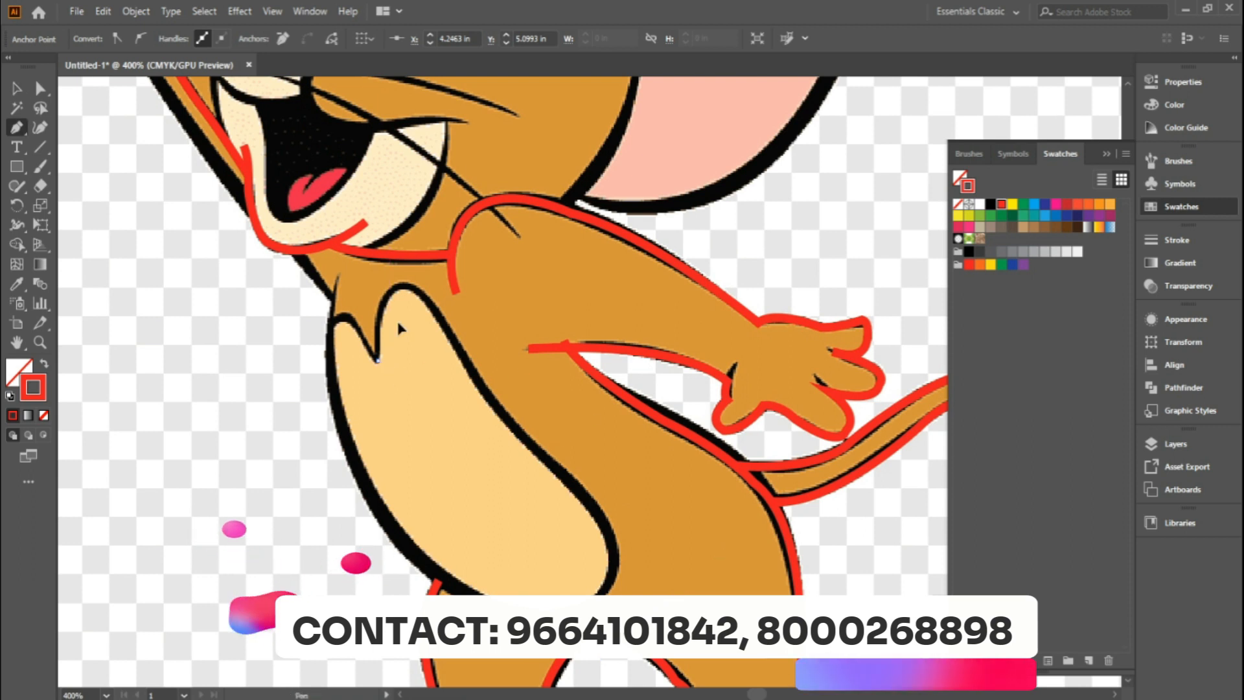
left_click(406, 286)
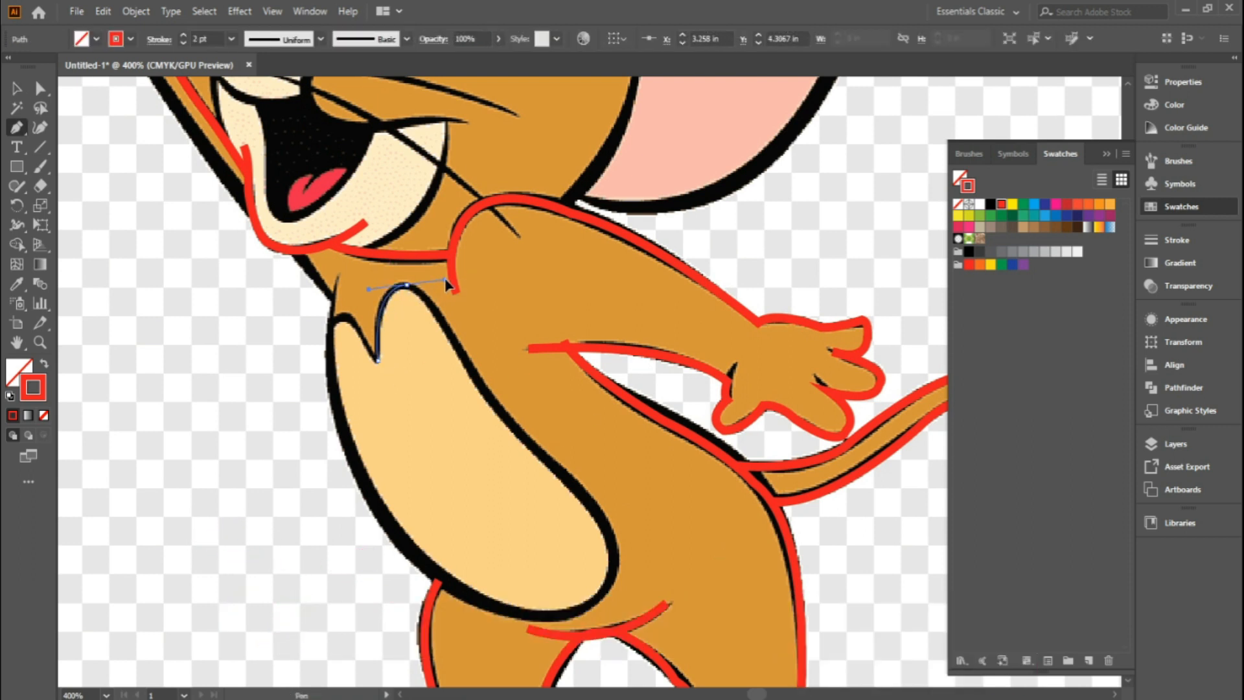
left_click(405, 285)
left_click_drag(464, 361, 495, 432)
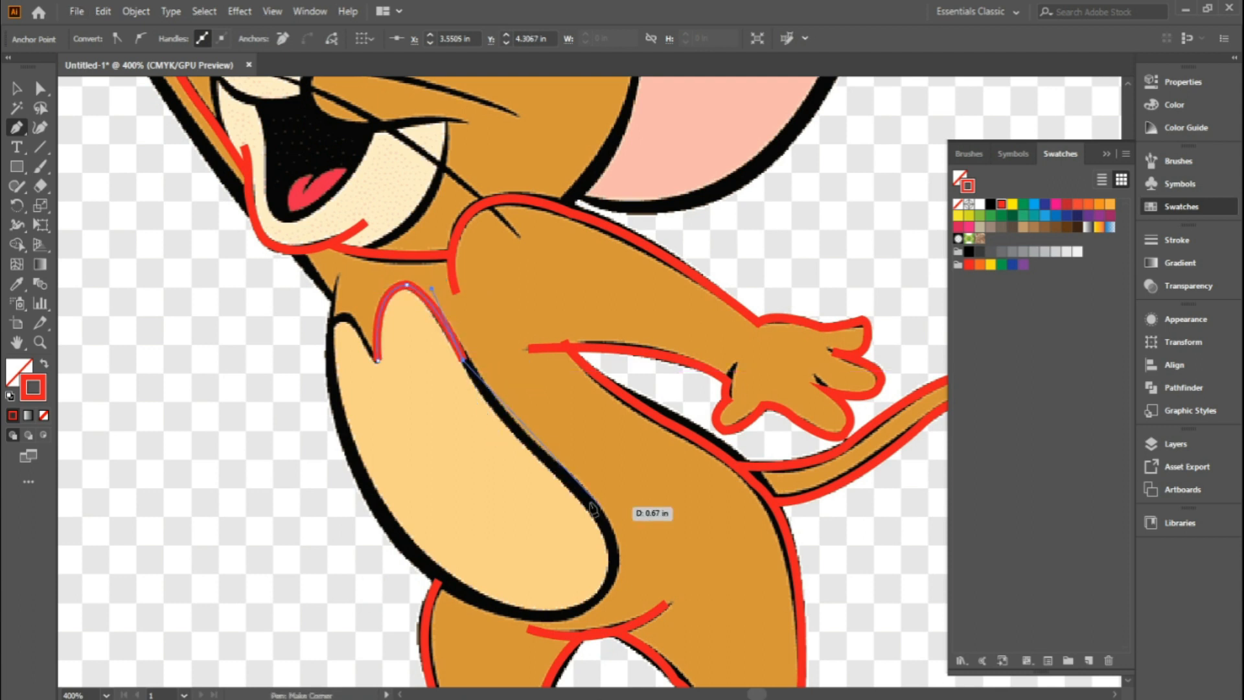
left_click_drag(584, 497, 624, 530)
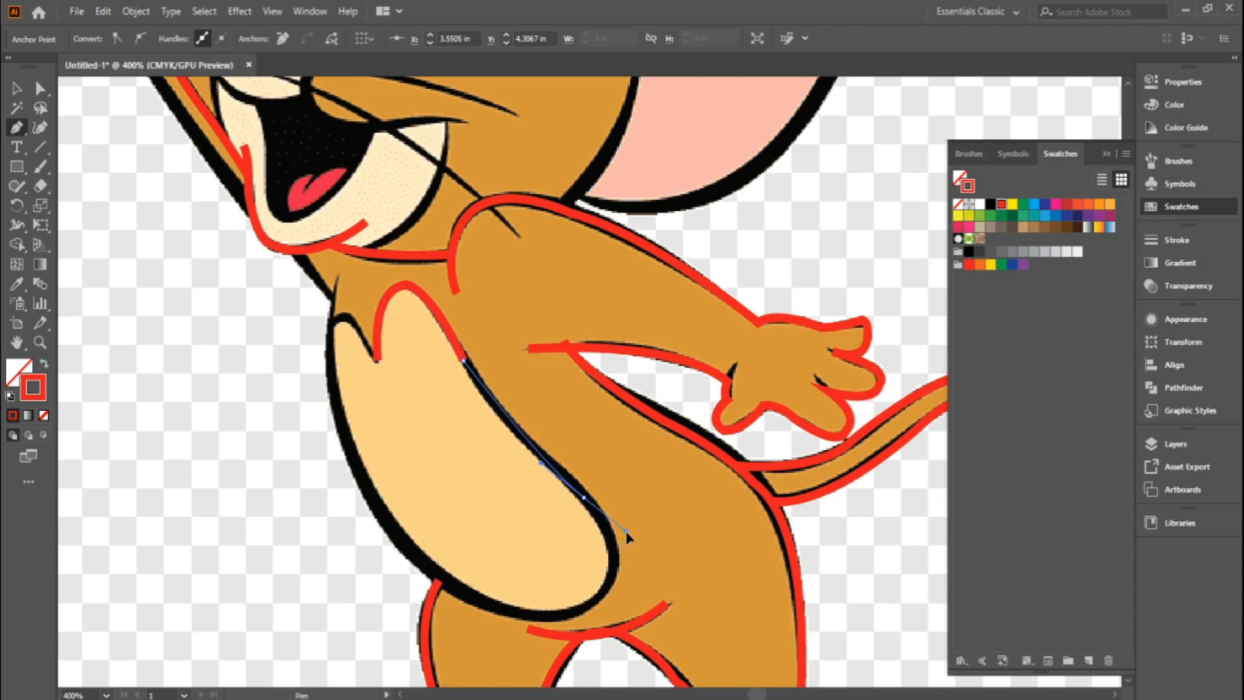
left_click_drag(563, 475, 558, 473)
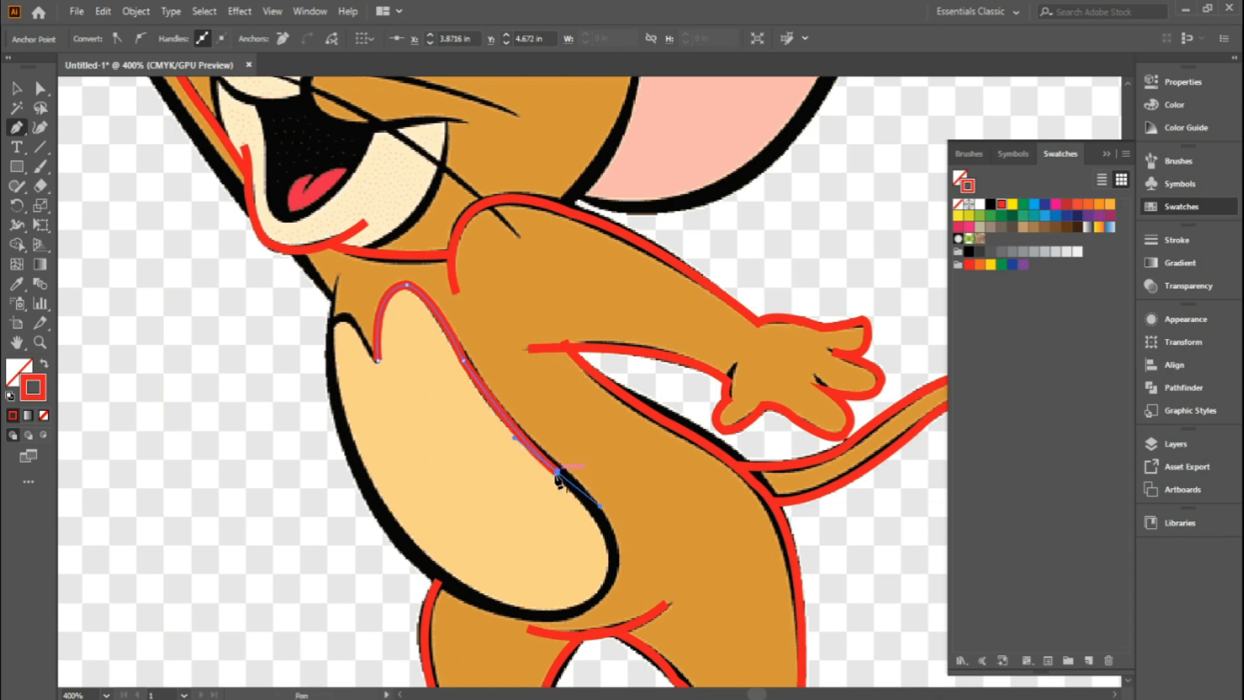
mouse_move(557, 475)
left_mouse_down()
mouse_move(560, 490)
mouse_move(557, 468)
left_mouse_up()
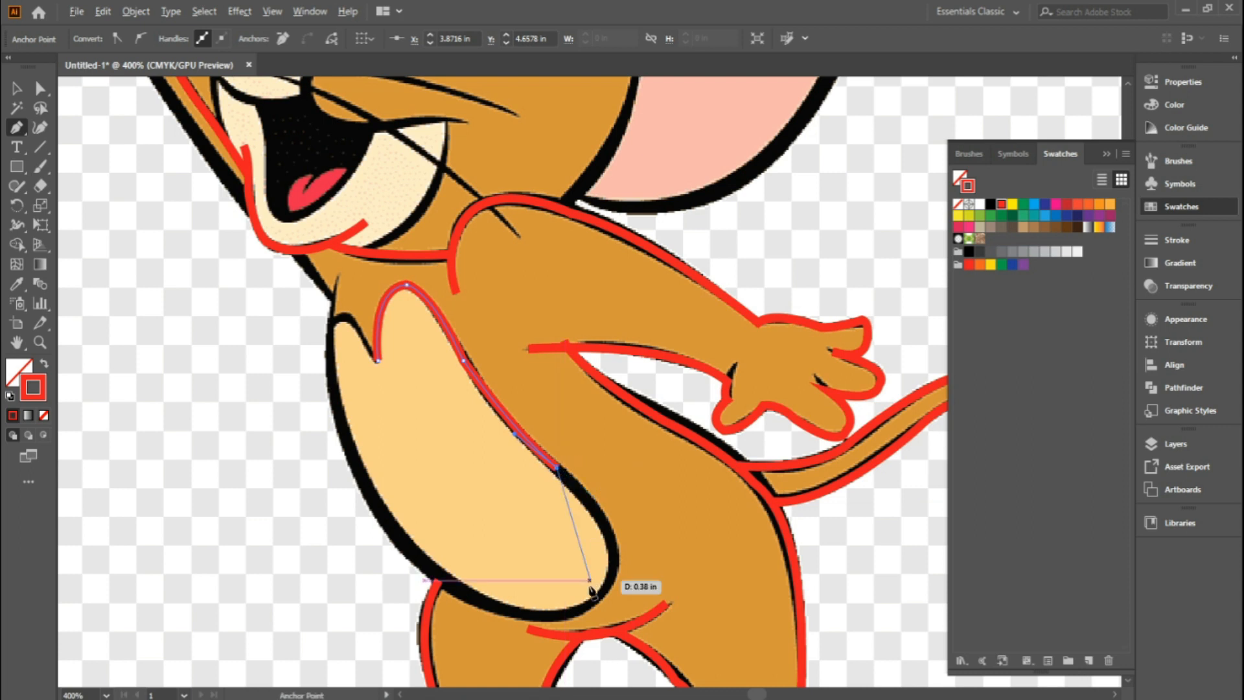
Continue the belly path around its base, up the outer side to the chest tip, and over the small peak to the notch.
mouse_move(581, 611)
left_mouse_down()
mouse_move(499, 664)
mouse_move(579, 614)
left_mouse_up()
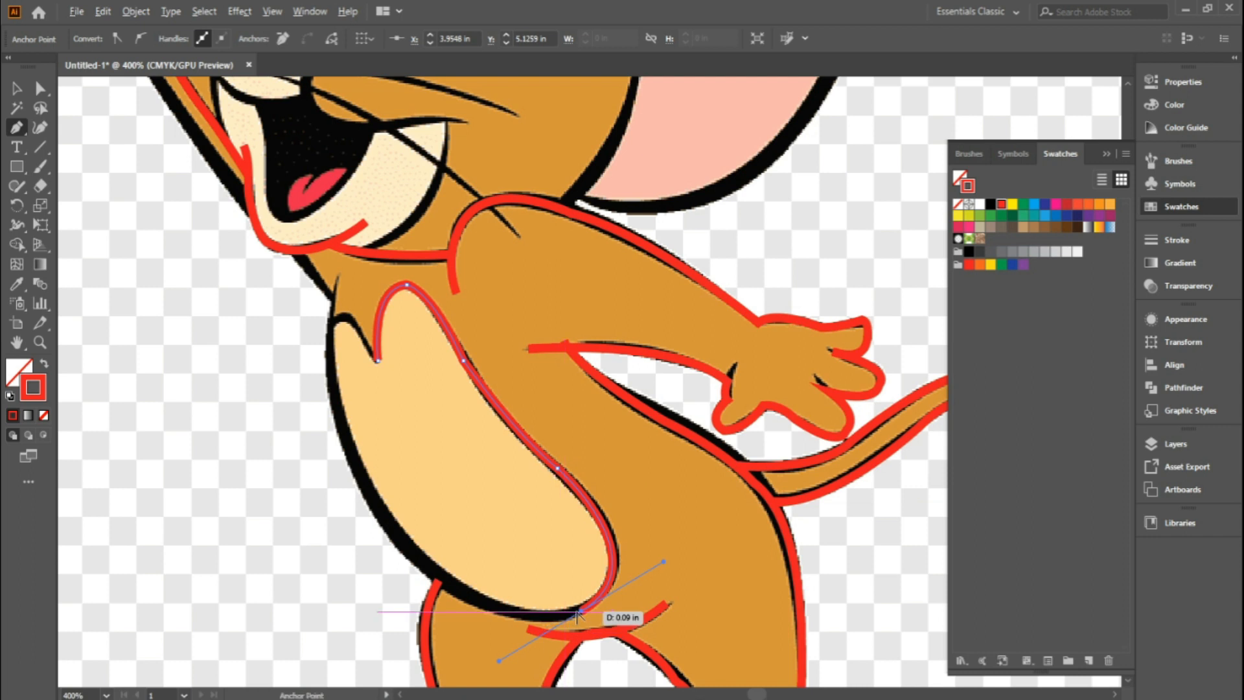
mouse_move(403, 542)
left_mouse_down()
mouse_move(331, 457)
mouse_move(331, 437)
mouse_move(415, 531)
left_mouse_up()
left_click(402, 542, "alt")
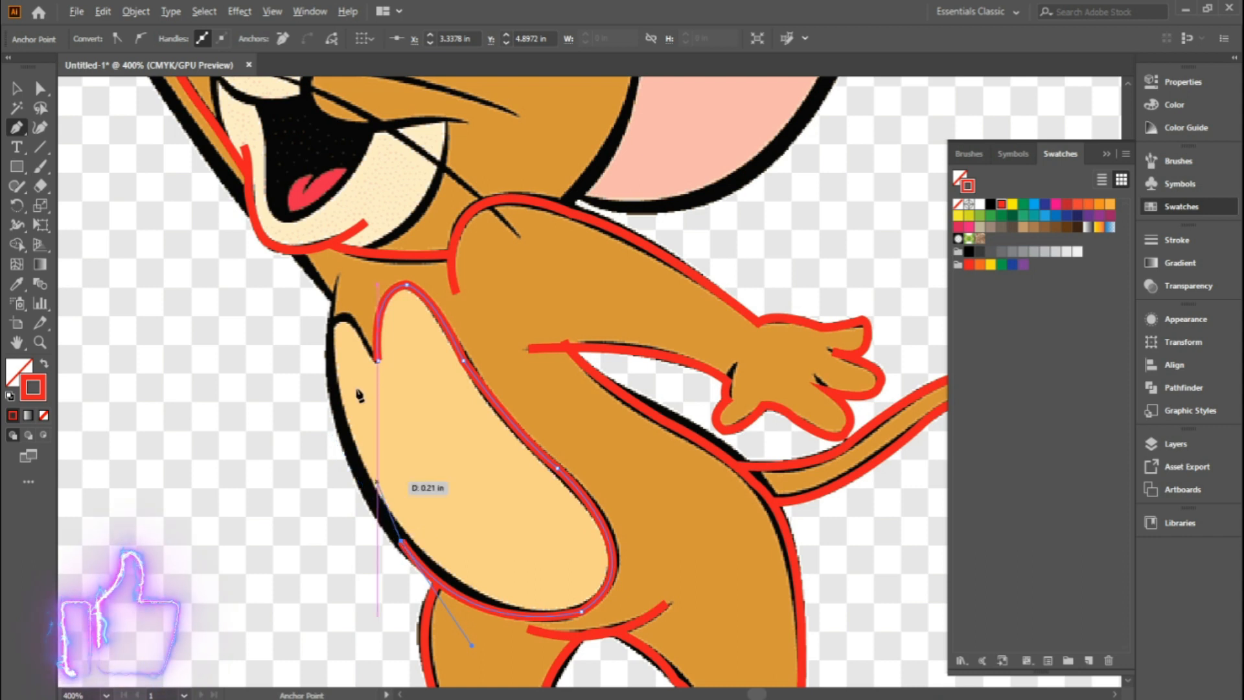
left_click_drag(360, 380, 464, 499)
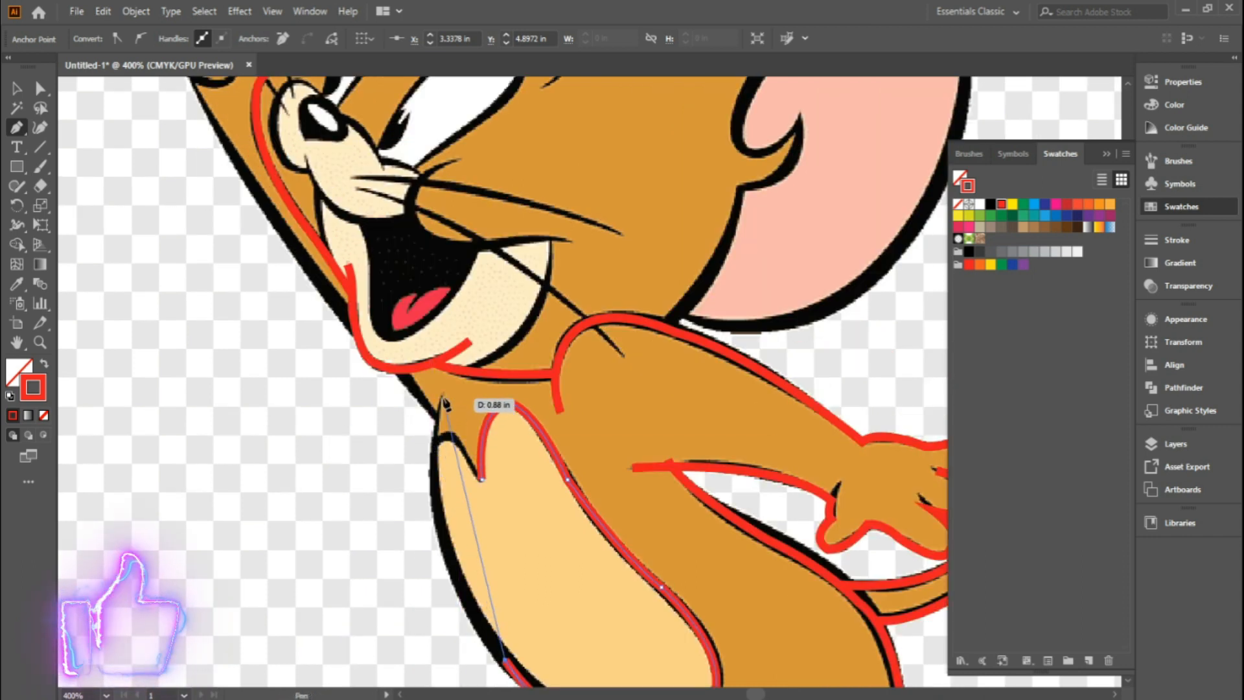
left_click_drag(442, 394, 449, 343)
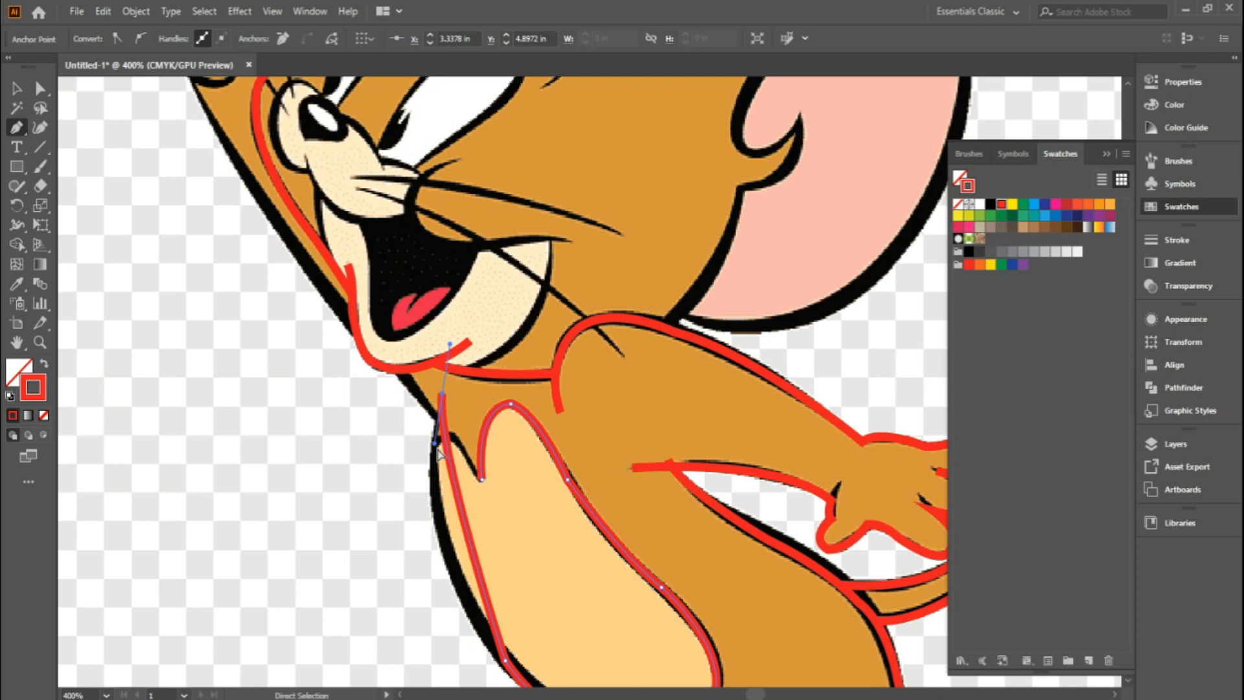
left_click_drag(437, 446, 413, 574)
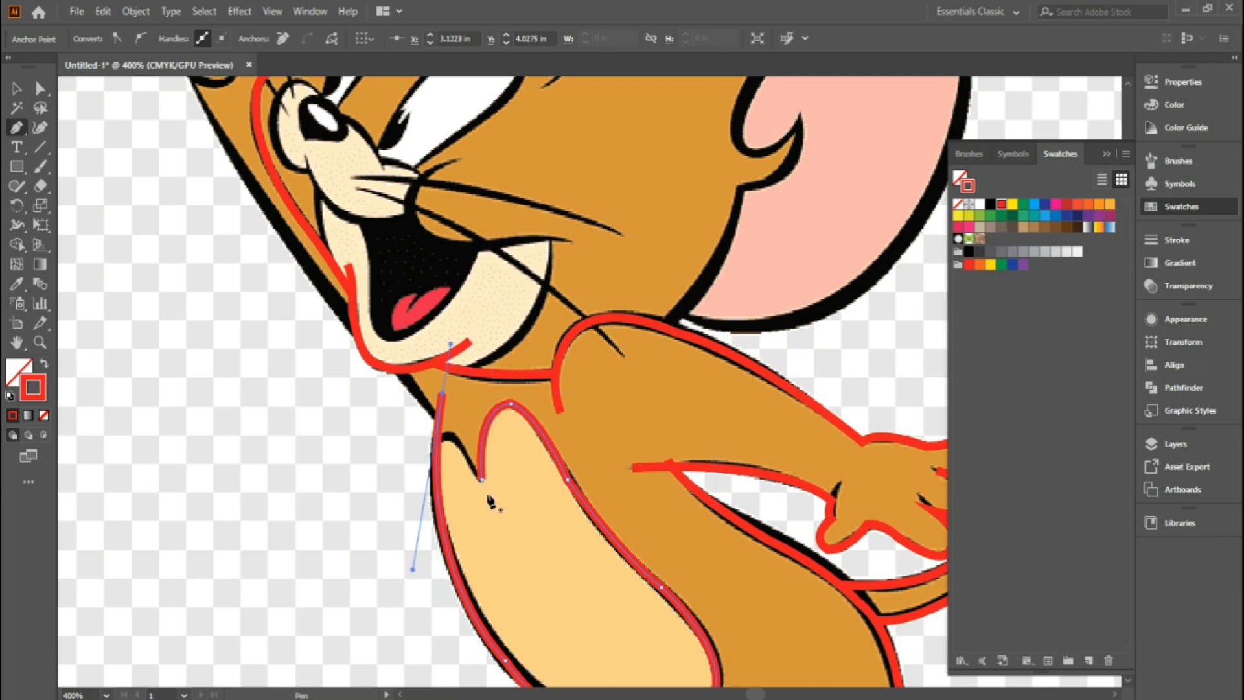
left_click_drag(438, 443, 422, 472)
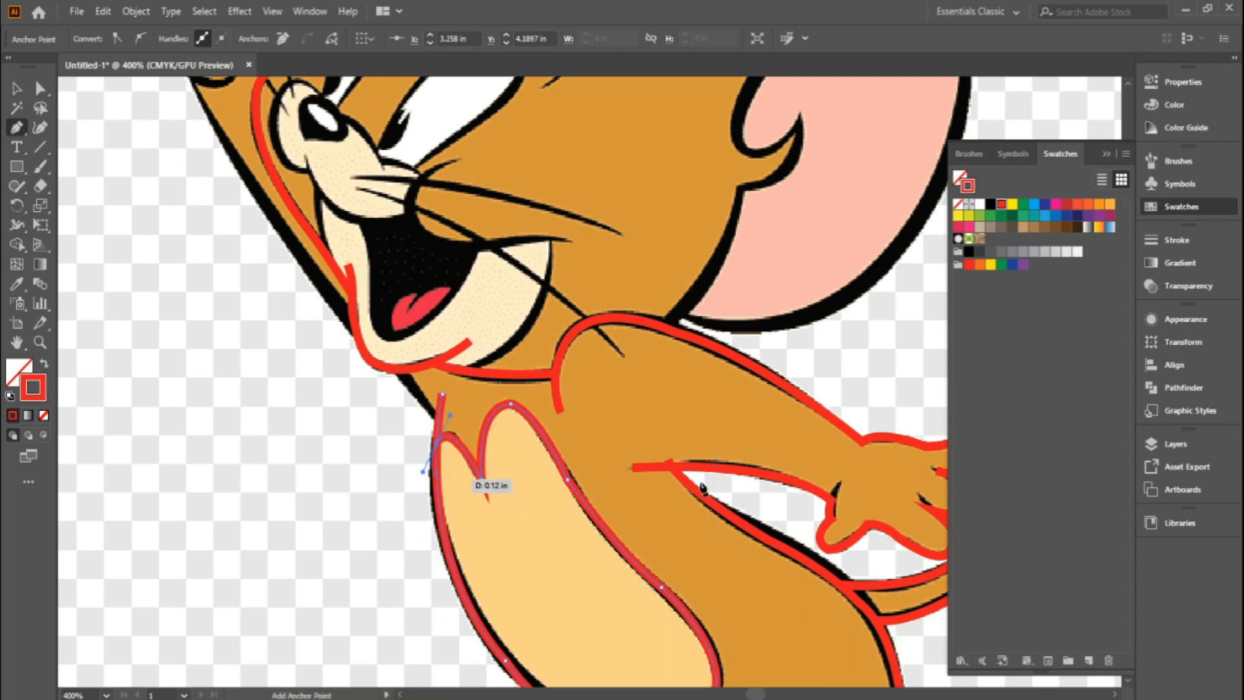
Trace the short chest line from the belly patch's upper corner to the chin, and align its end anchor with the chin outline.
key("ctrl+minus")
key("ctrl+minus")
left_click_drag(609, 473, 421, 409)
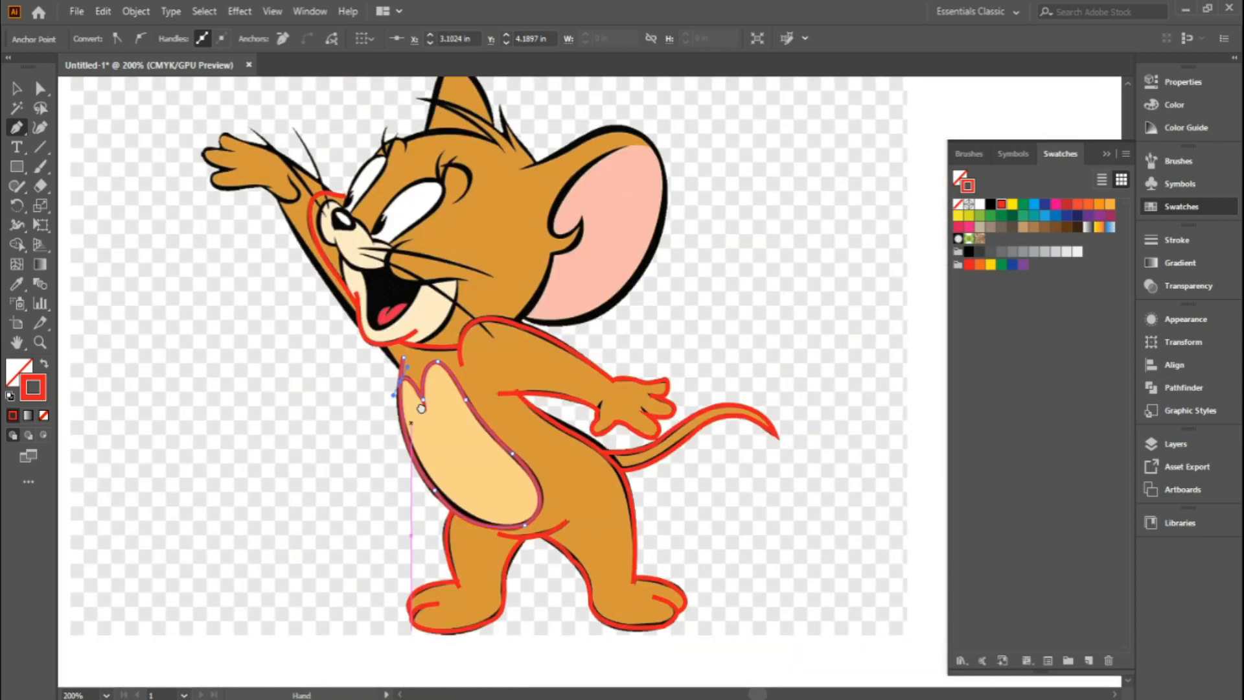
left_click_drag(425, 292, 565, 433)
key("ctrl+plus")
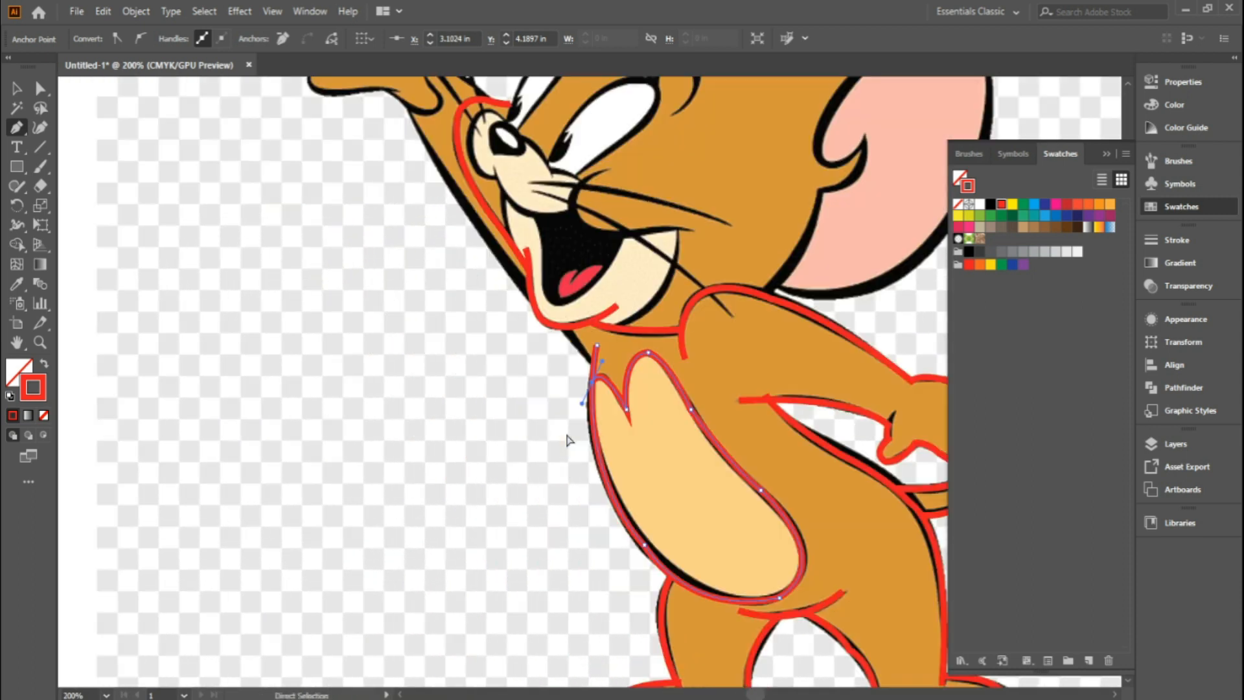
left_click_drag(520, 392, 620, 628)
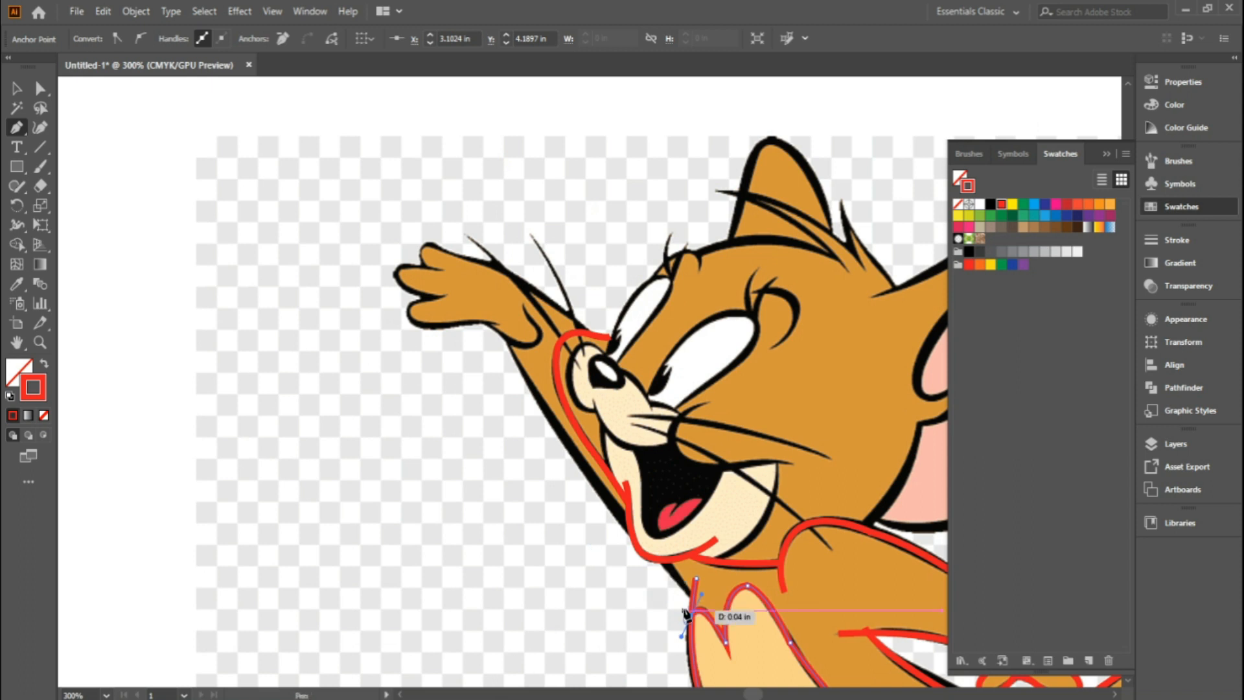
key("v")
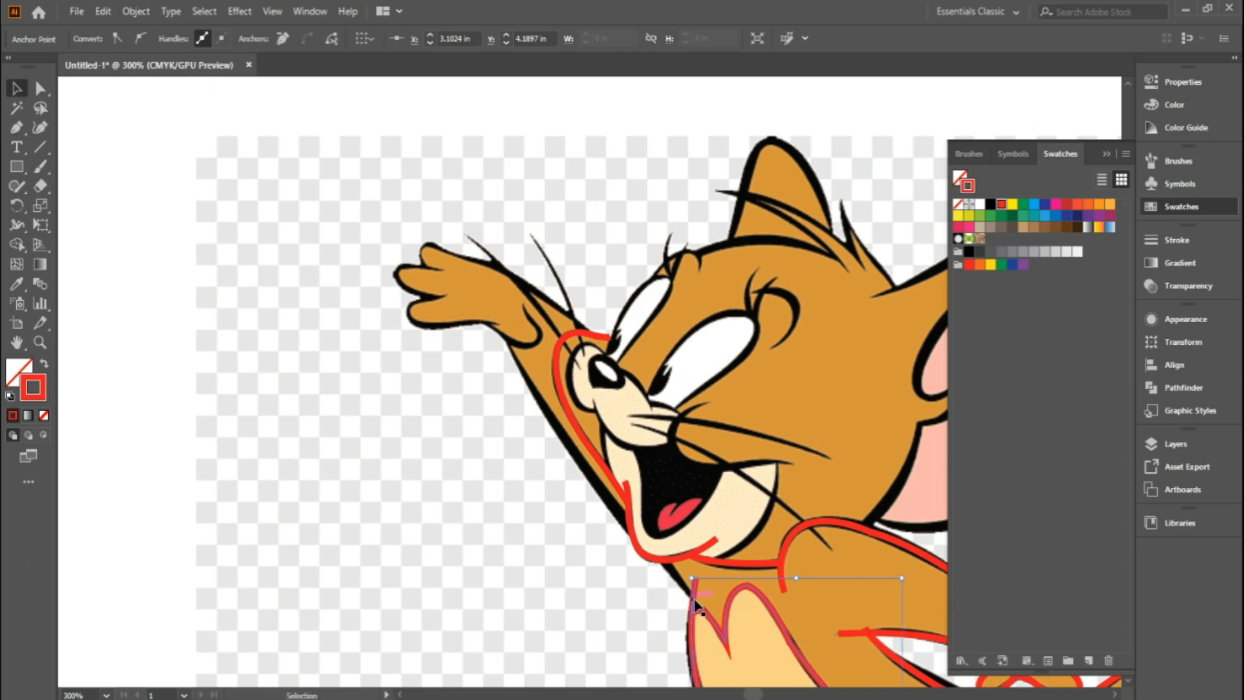
key("p")
left_click(694, 600)
key("ctrl+plus")
left_click_drag(550, 311, 740, 617)
left_click(744, 621)
key("v")
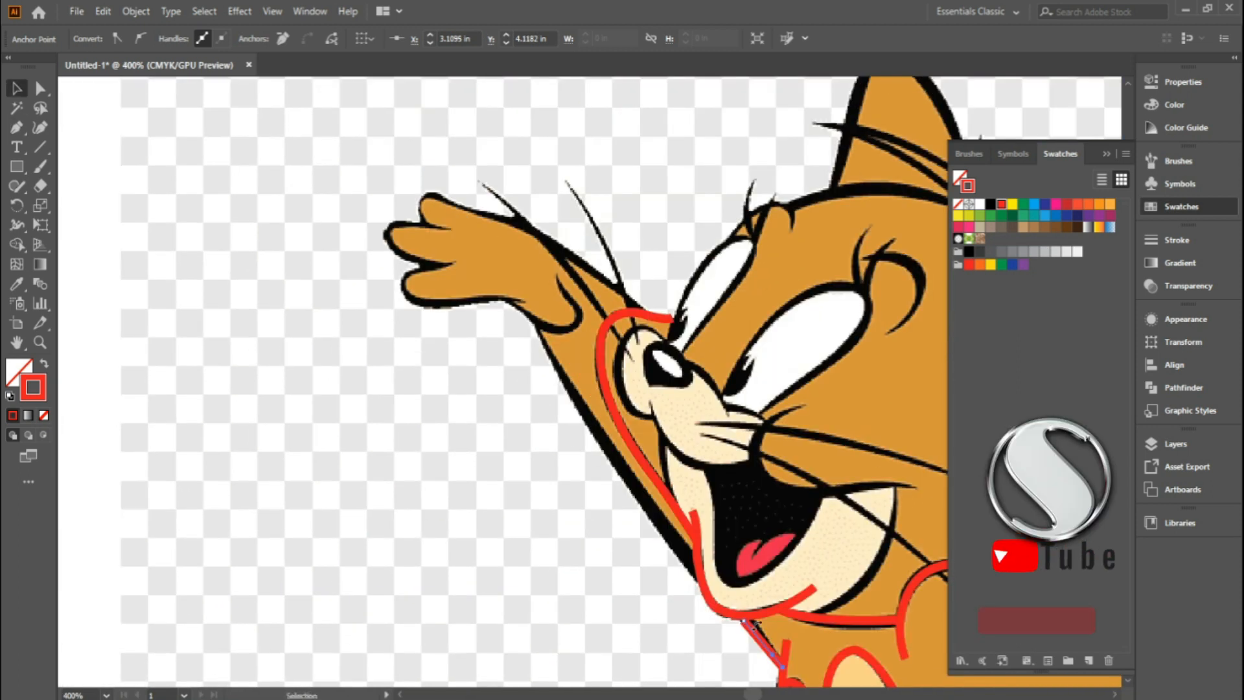
left_click(746, 620)
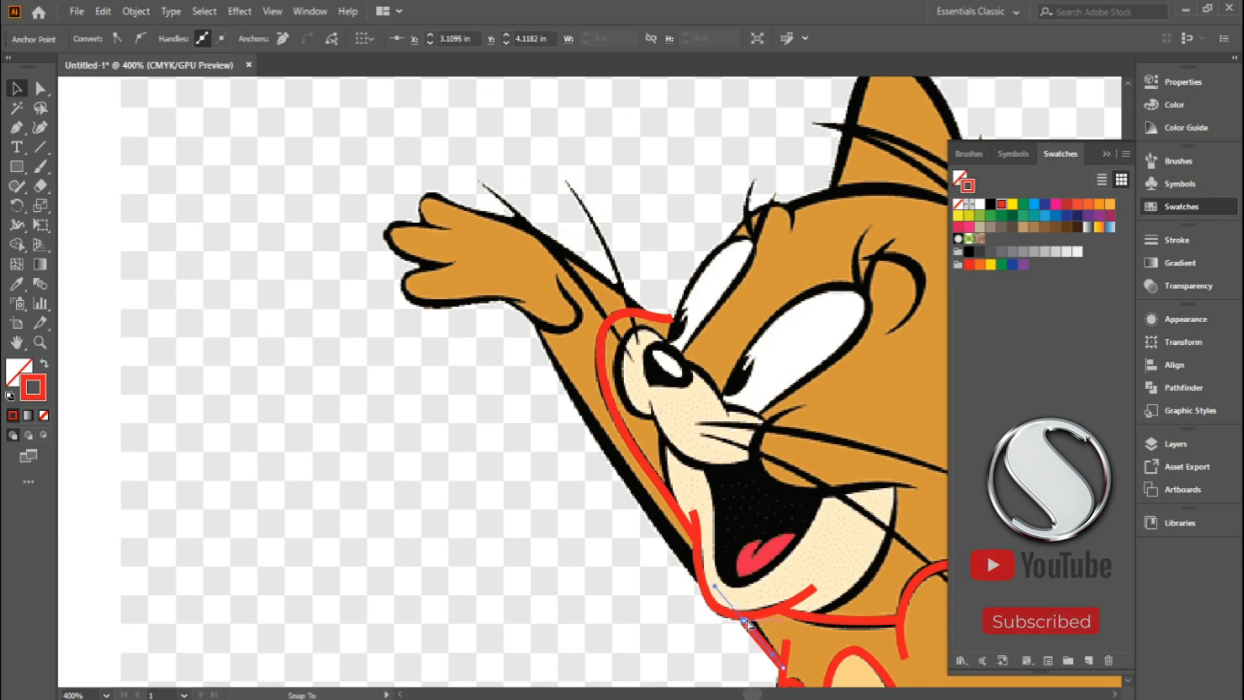
left_click_drag(747, 619, 749, 615)
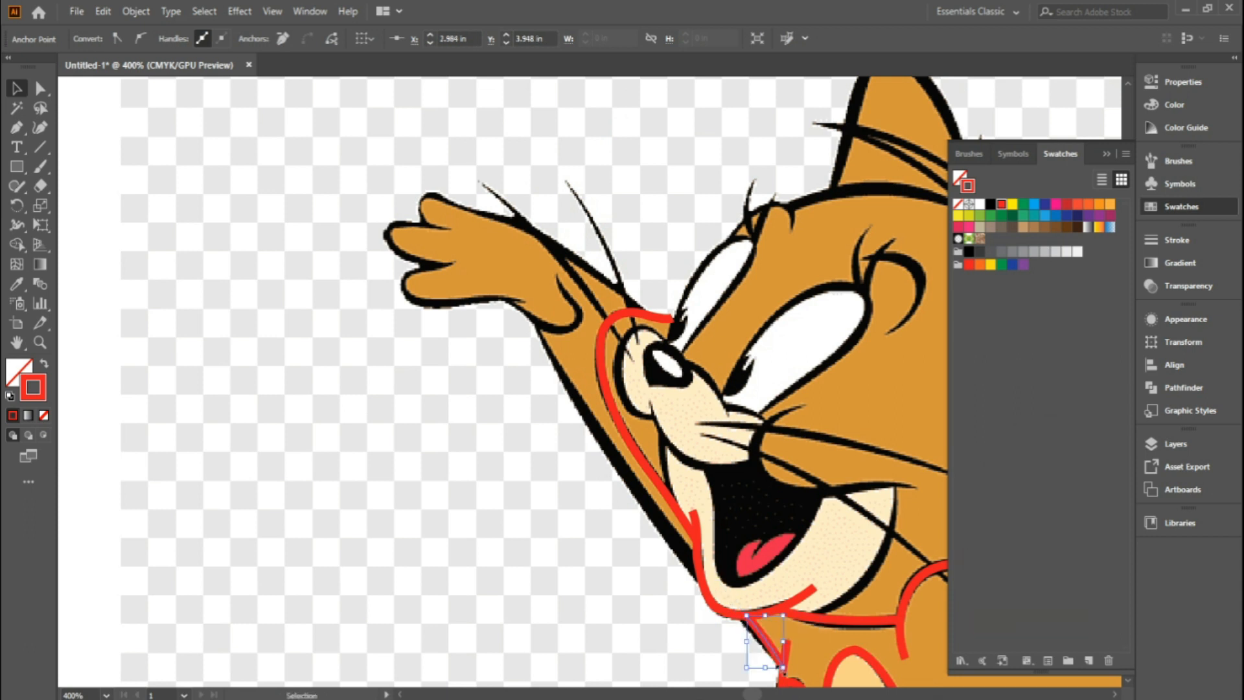
Trace the underside of the raised arm from the chin up to the wrist with one slightly curved segment.
key("p")
left_click_drag(609, 471, 676, 513)
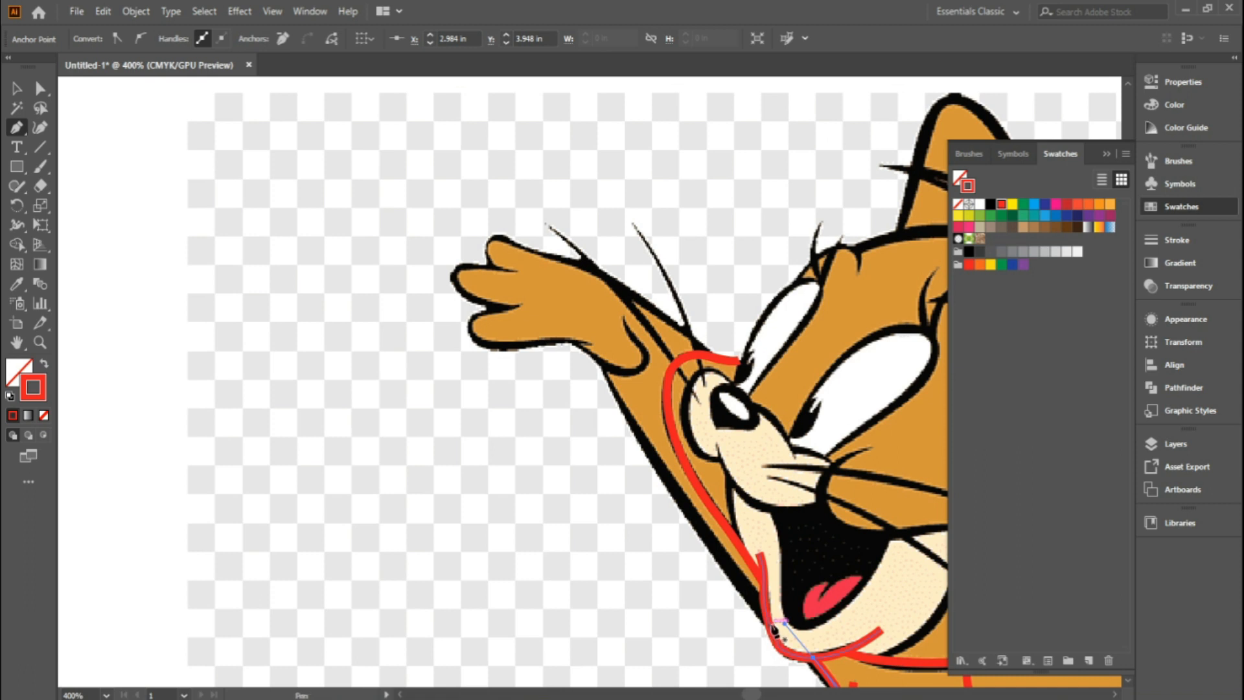
left_click_drag(604, 371, 569, 306)
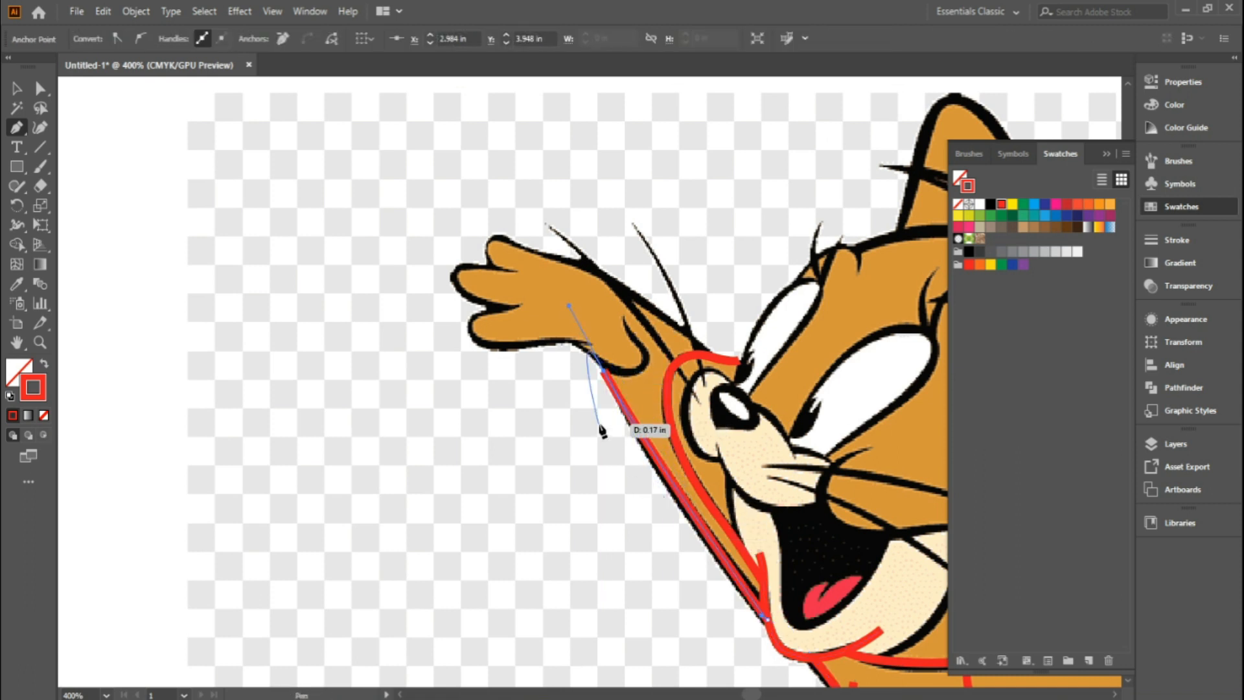
key("v")
Trace the raised hand's thumb from its inner crease around the tip and along to the lower palm edge as a separate path.
key("space")
left_click_drag(540, 351, 540, 501)
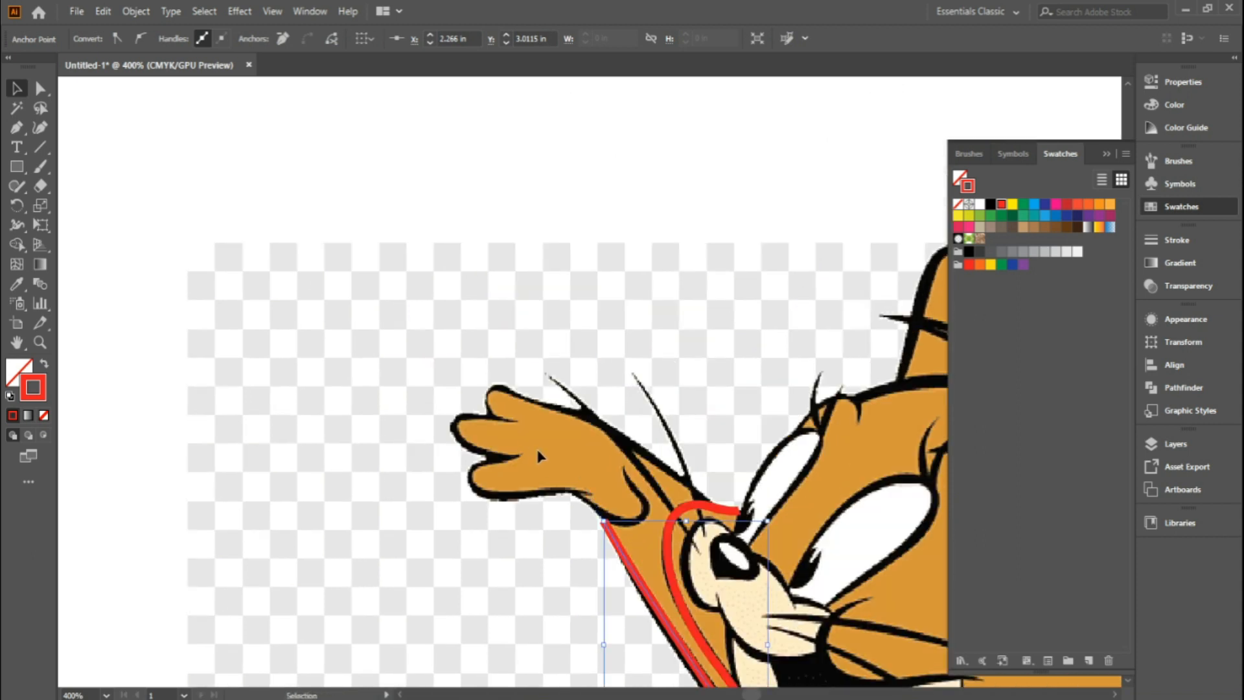
key("p")
left_click(649, 508)
mouse_move(660, 516)
left_mouse_down()
mouse_move(565, 493)
mouse_move(532, 505)
mouse_move(558, 493)
left_mouse_up()
key("Down")
key("v")
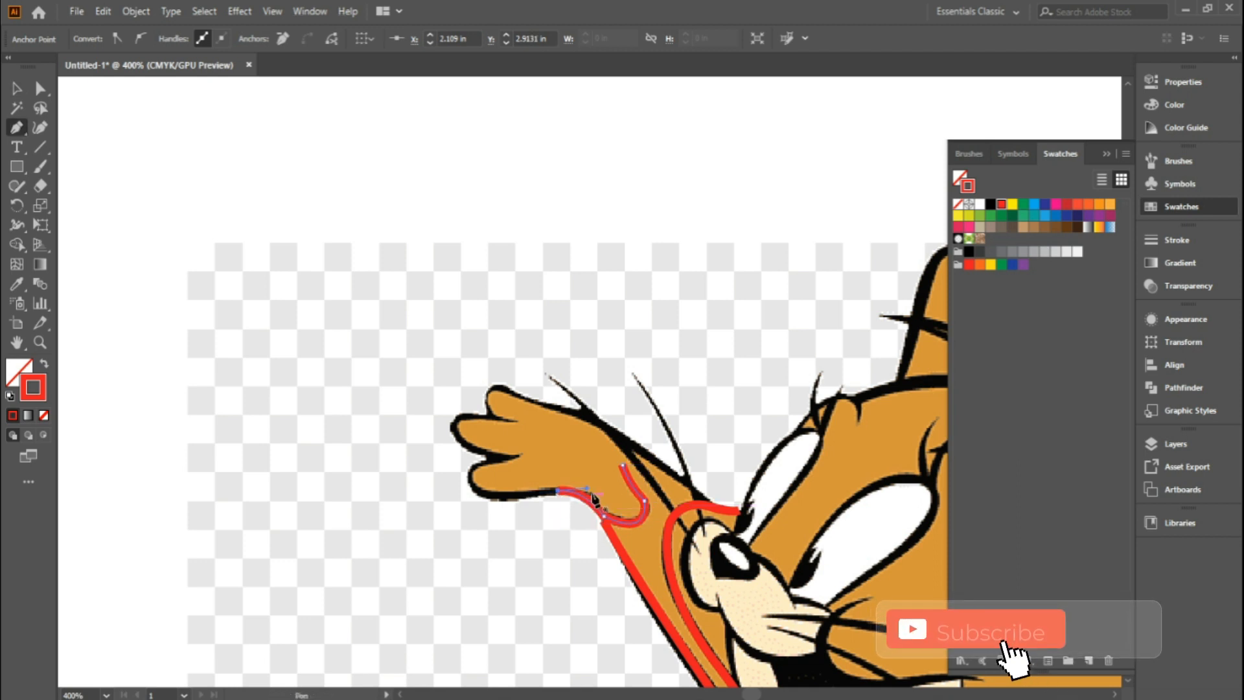
Trace the raised hand's lower finger from the palm edge around the fingertip to the first finger notch, redoing the misplaced anchor.
key("p")
left_click_drag(524, 496, 486, 502)
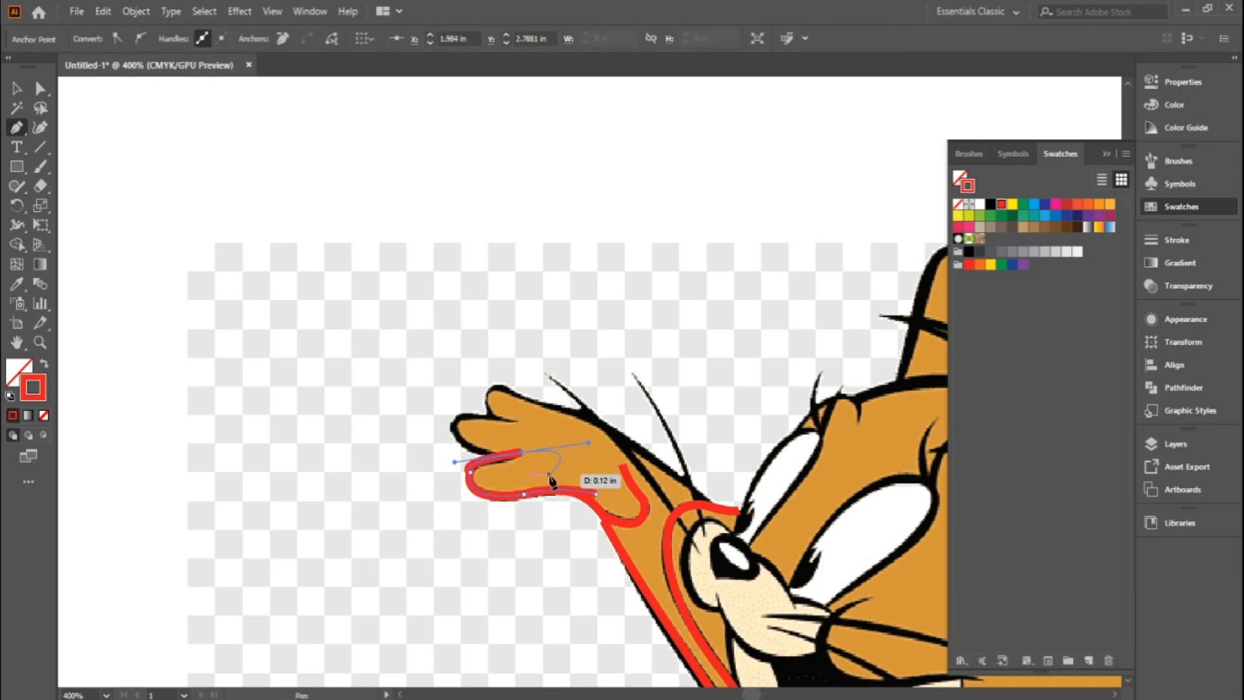
key("ctrl+z")
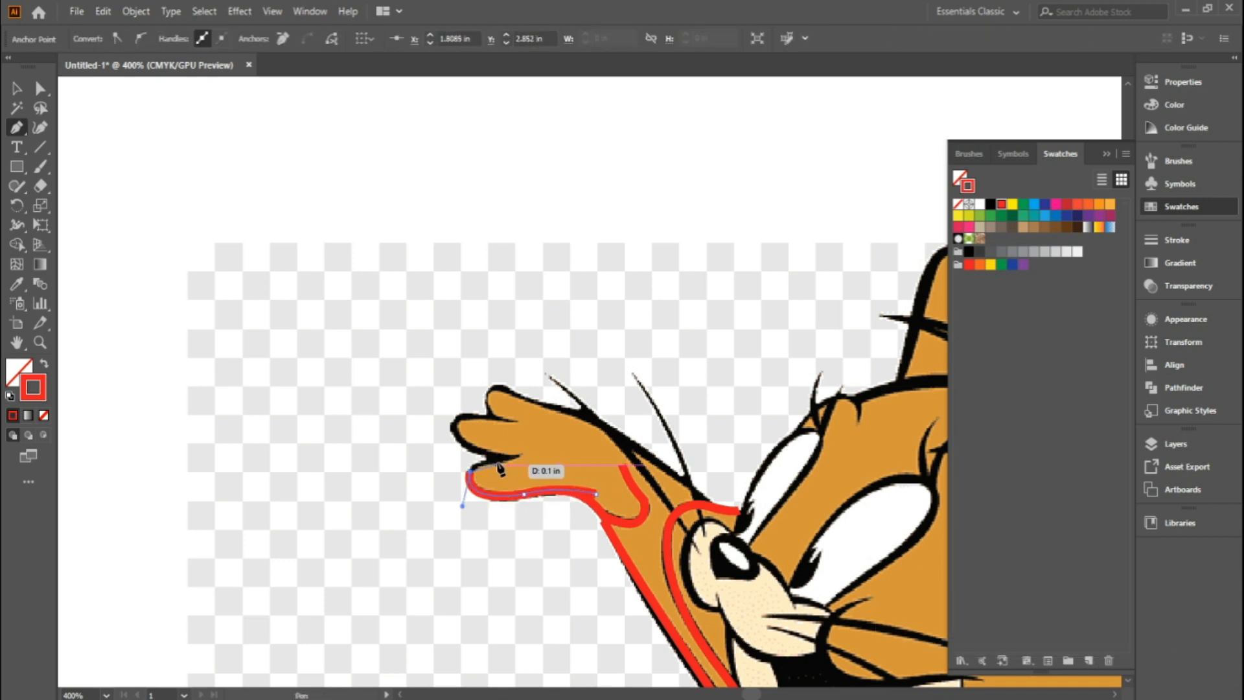
left_click_drag(515, 467, 534, 446)
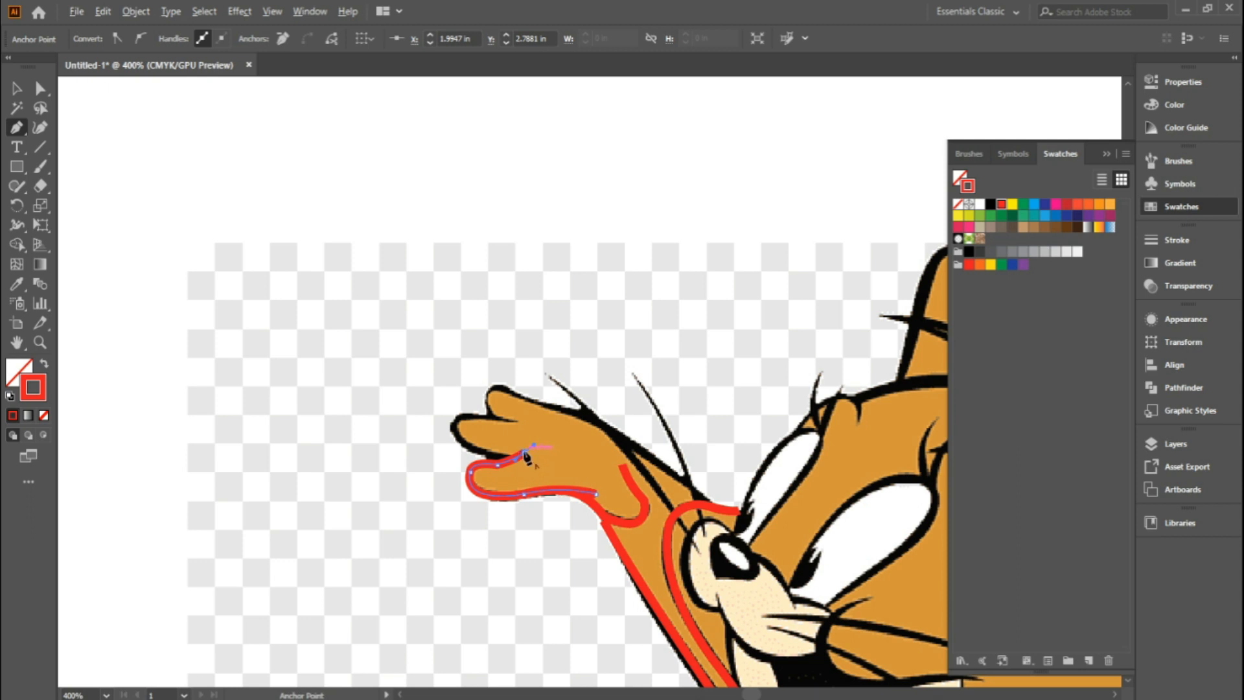
Continue the hand path around the middle and upper fingers, then along the back of the hand and arm to the muzzle.
mouse_move(451, 428)
left_mouse_down()
mouse_move(427, 391)
mouse_move(534, 428)
mouse_move(484, 367)
left_mouse_up()
left_click(492, 417)
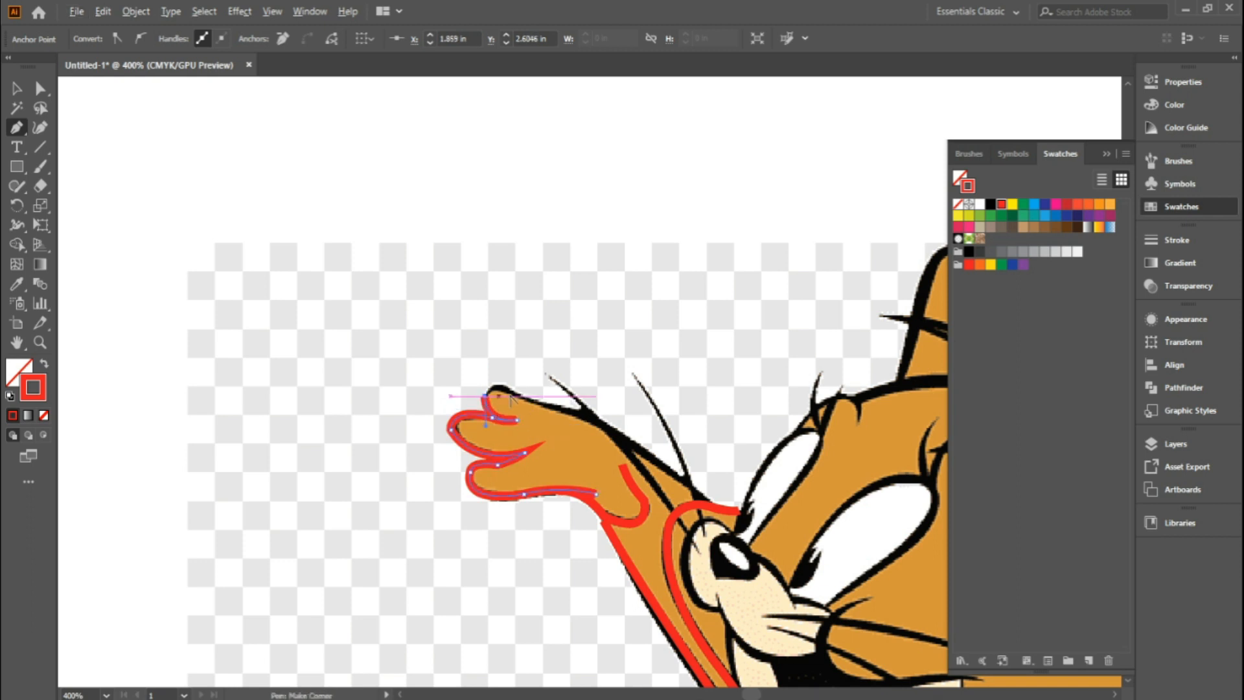
mouse_move(529, 402)
left_mouse_down()
mouse_move(554, 420)
mouse_move(571, 422)
mouse_move(518, 399)
mouse_move(535, 415)
mouse_move(595, 425)
mouse_move(605, 413)
left_mouse_up()
left_click_drag(708, 500, 754, 538)
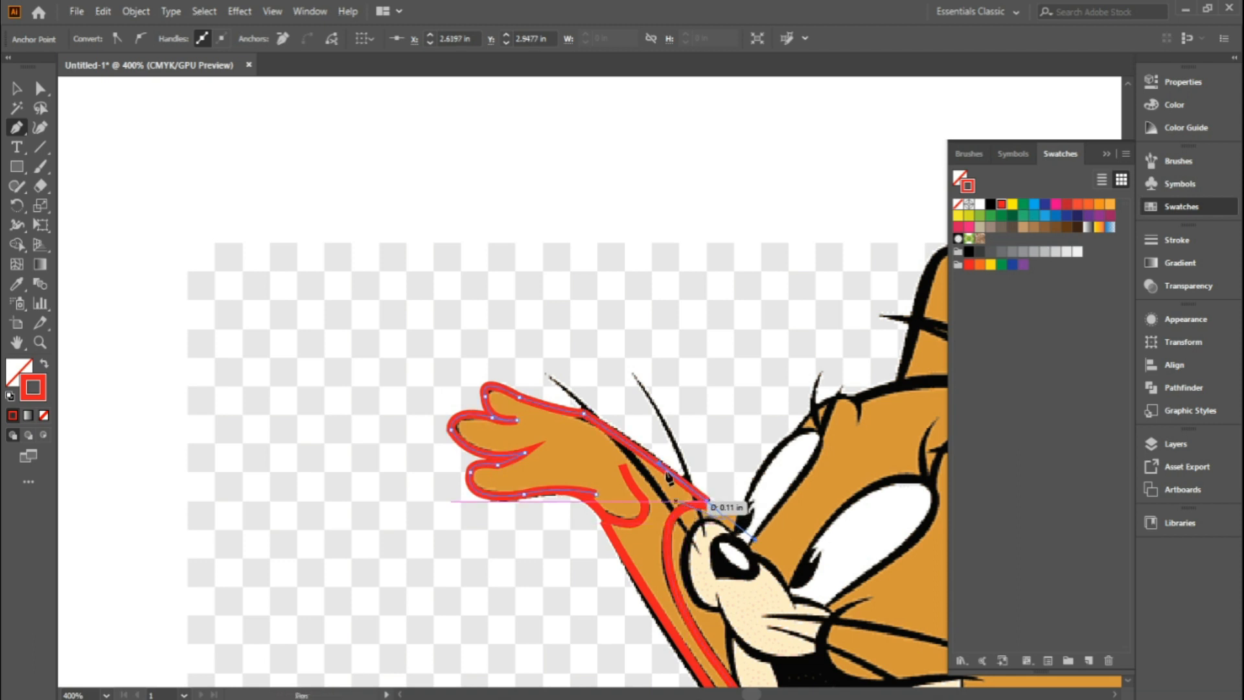
Trace the whisker crossing the raised arm, from beside the nose to its outer tip, as a separate curved path.
left_click_drag(663, 465, 539, 386)
key("space")
key("v")
key("p")
left_click(592, 451)
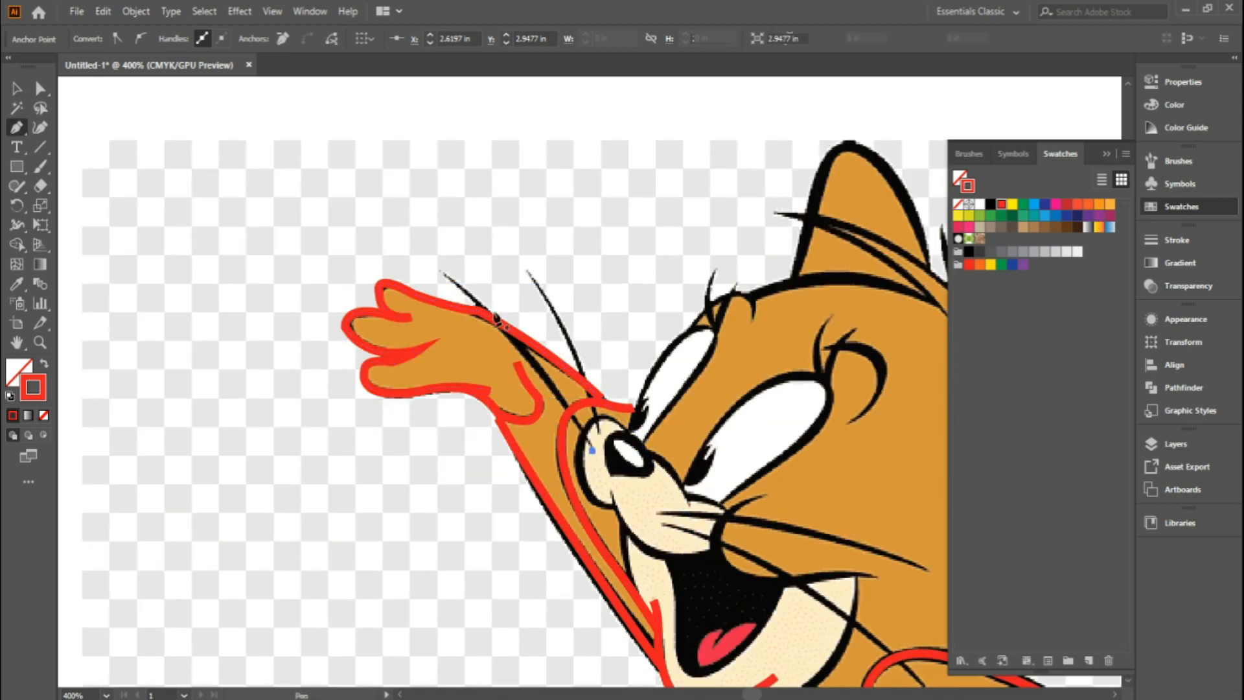
left_click_drag(442, 272, 377, 233)
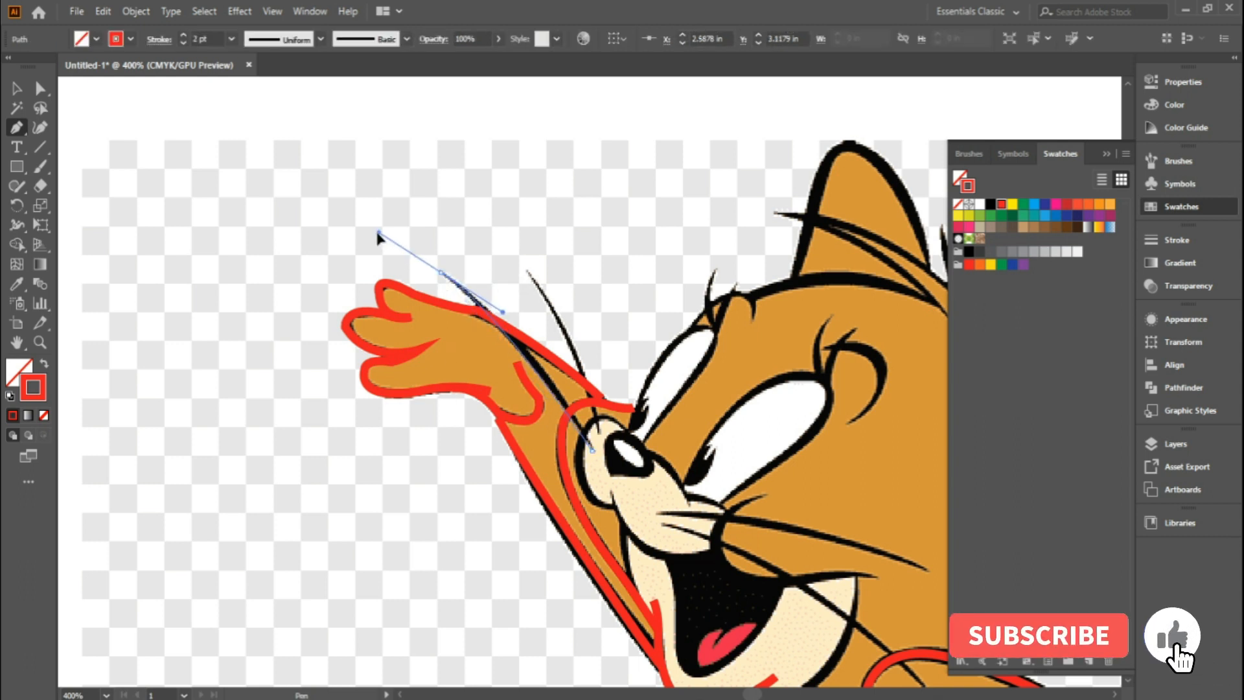
key("v")
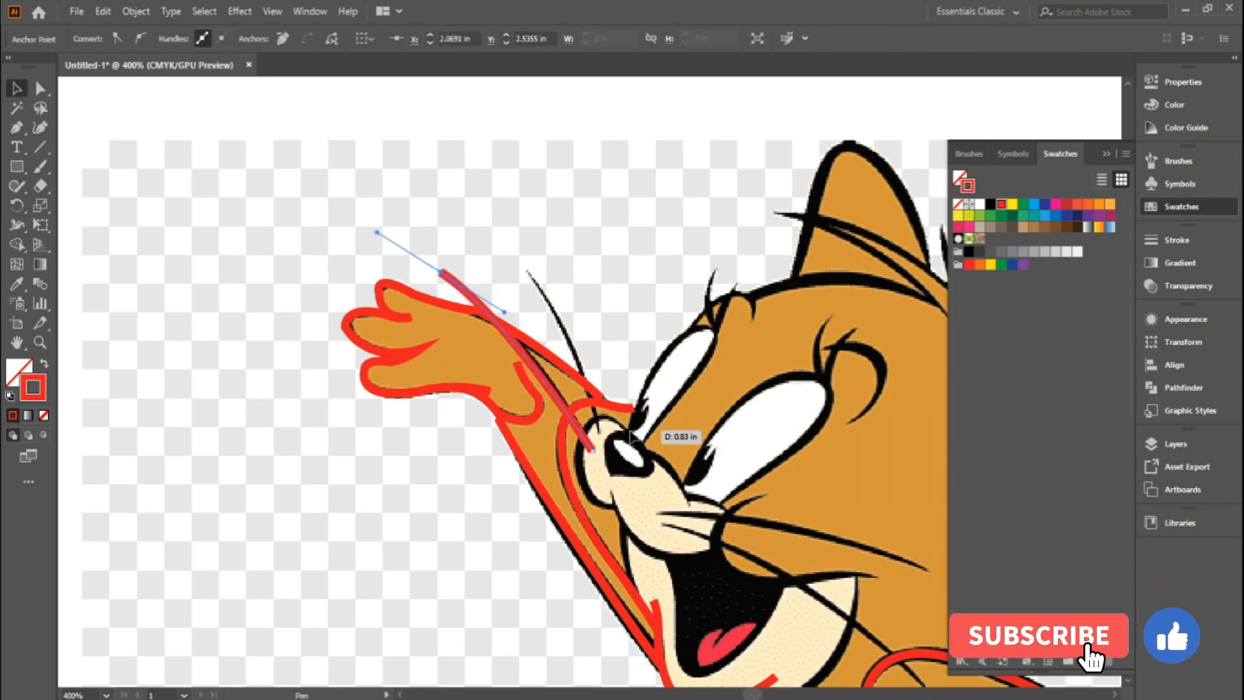
Trace the second upper whisker from above the nose to its outer tip with a curved segment.
key("p")
left_click(601, 433)
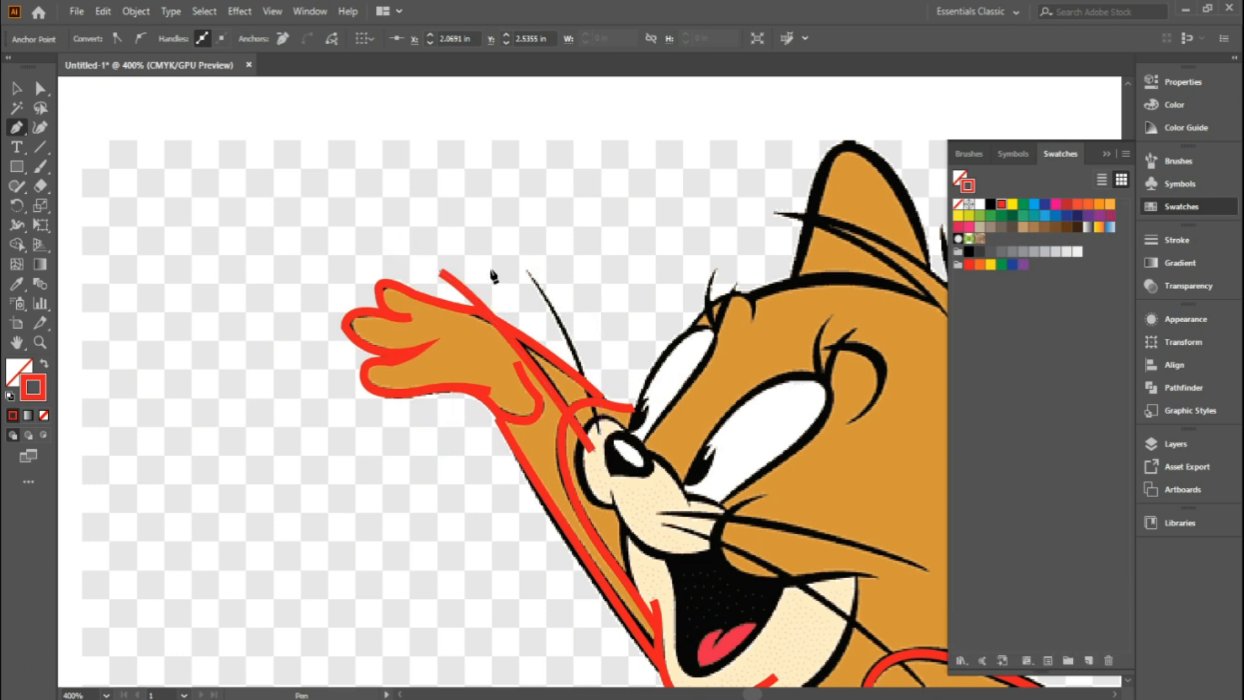
left_click_drag(526, 272, 475, 208)
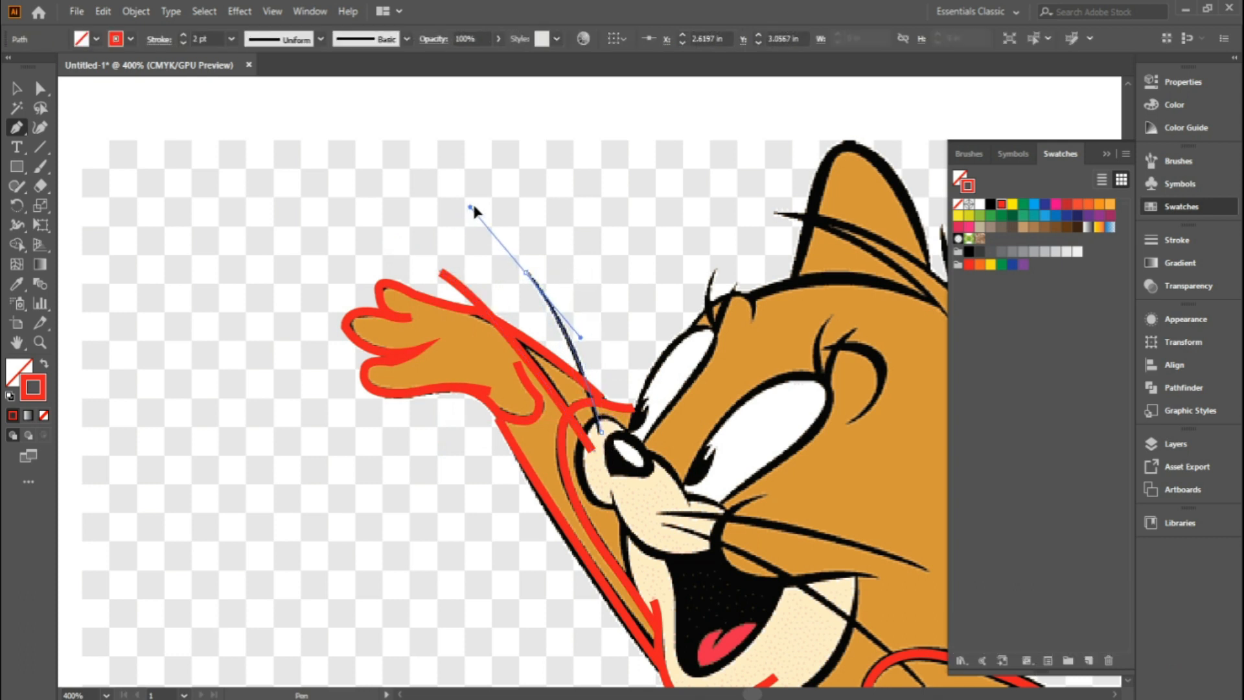
Trace the near eye's upper edge from the muzzle to its outer end, undoing the misplaced segment and setting a corner there.
left_click_drag(754, 468, 410, 241)
left_click_drag(509, 326, 563, 410)
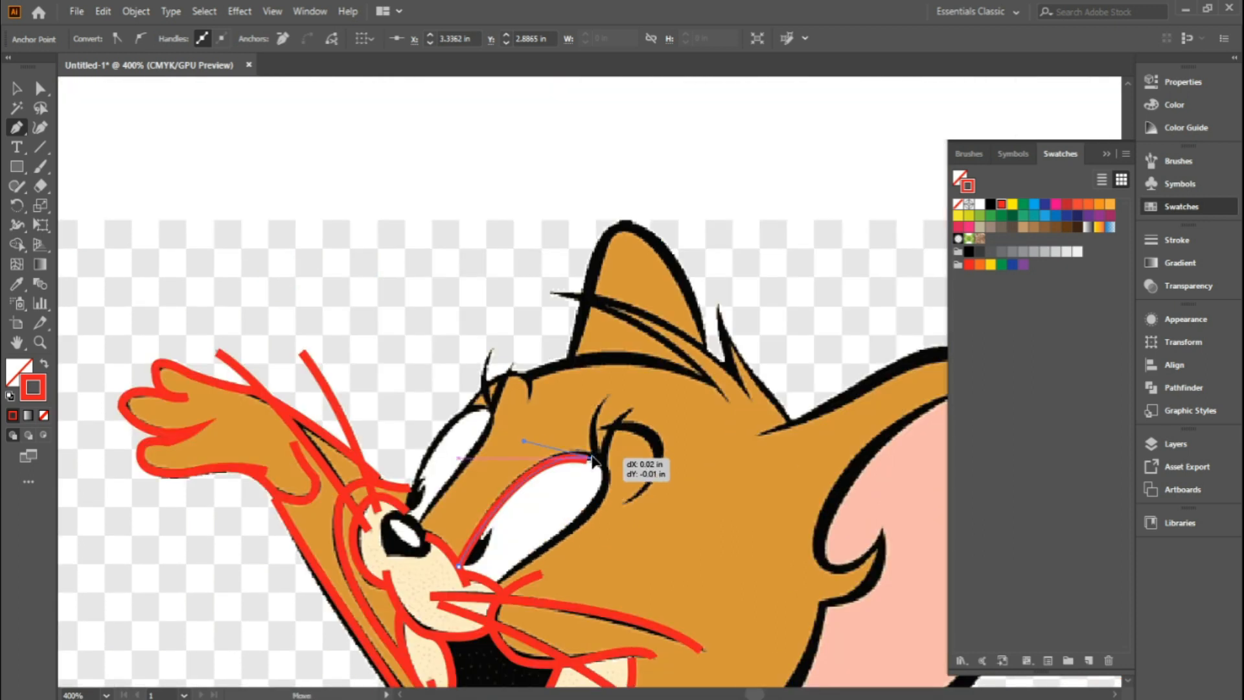
left_click_drag(593, 460, 595, 461)
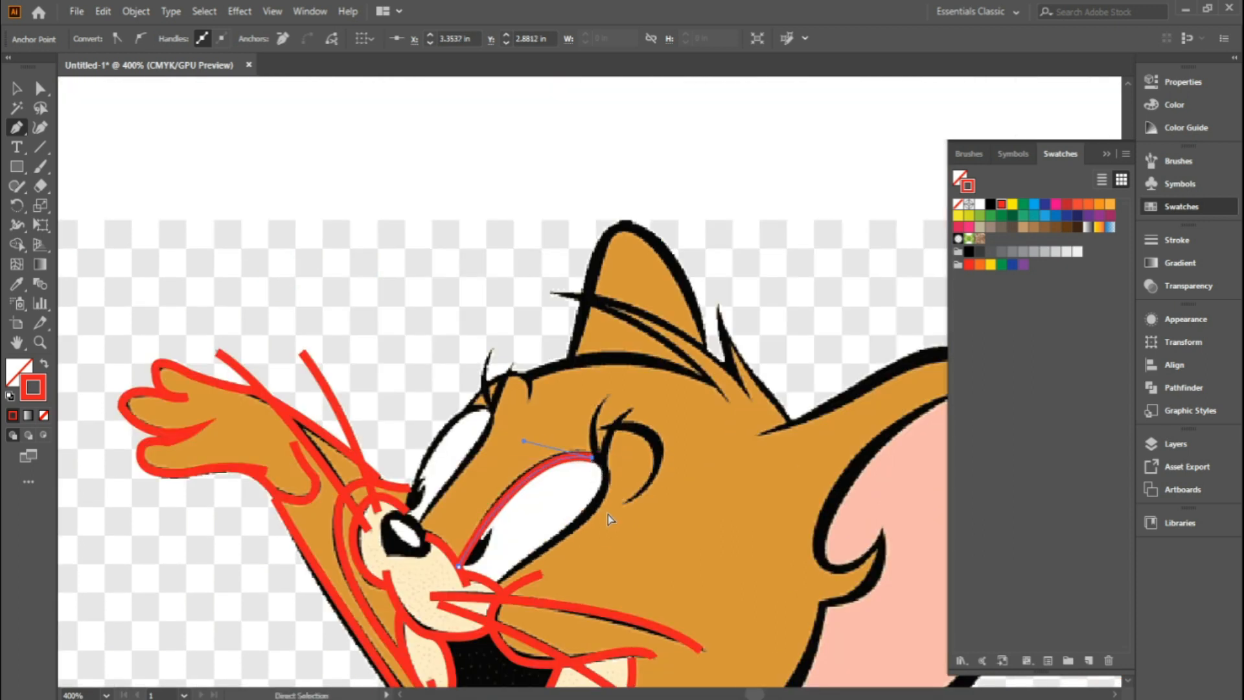
left_click_drag(552, 546, 609, 534)
key("ctrl+z")
left_click(591, 459)
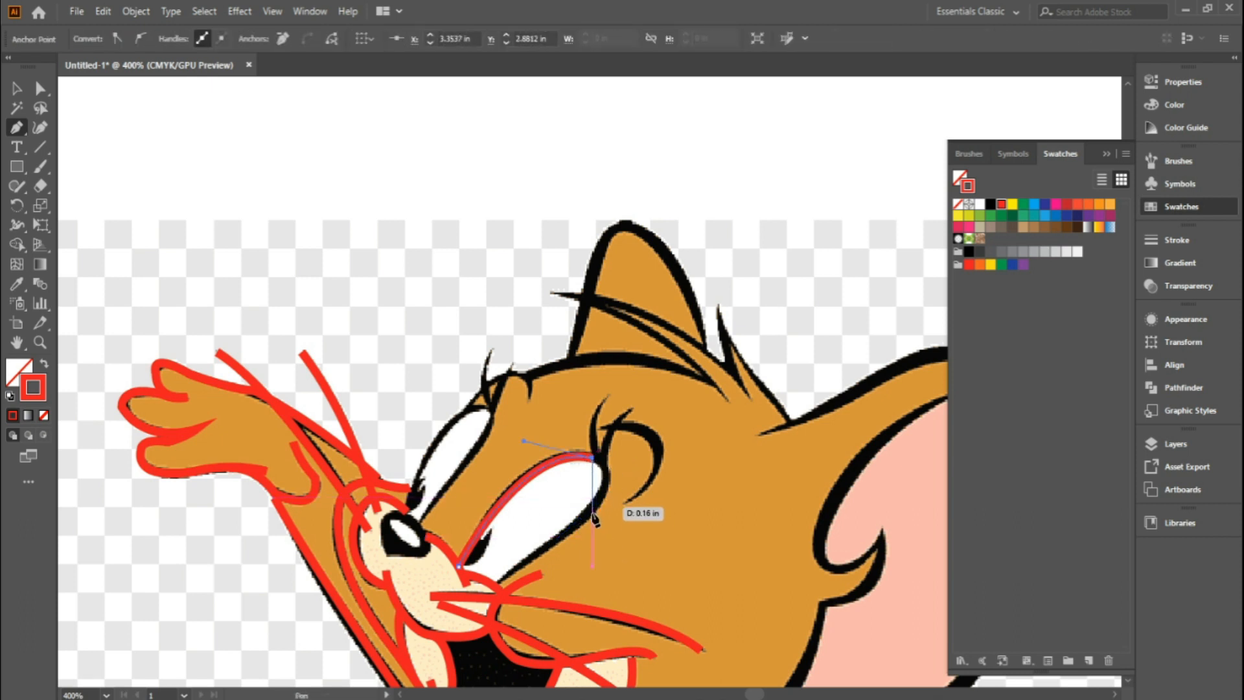
Continue the near eye's path around its outer end and lower edge to the muzzle, and trace the far eye's outline.
left_click_drag(588, 518, 567, 527)
left_click_drag(548, 565, 547, 567)
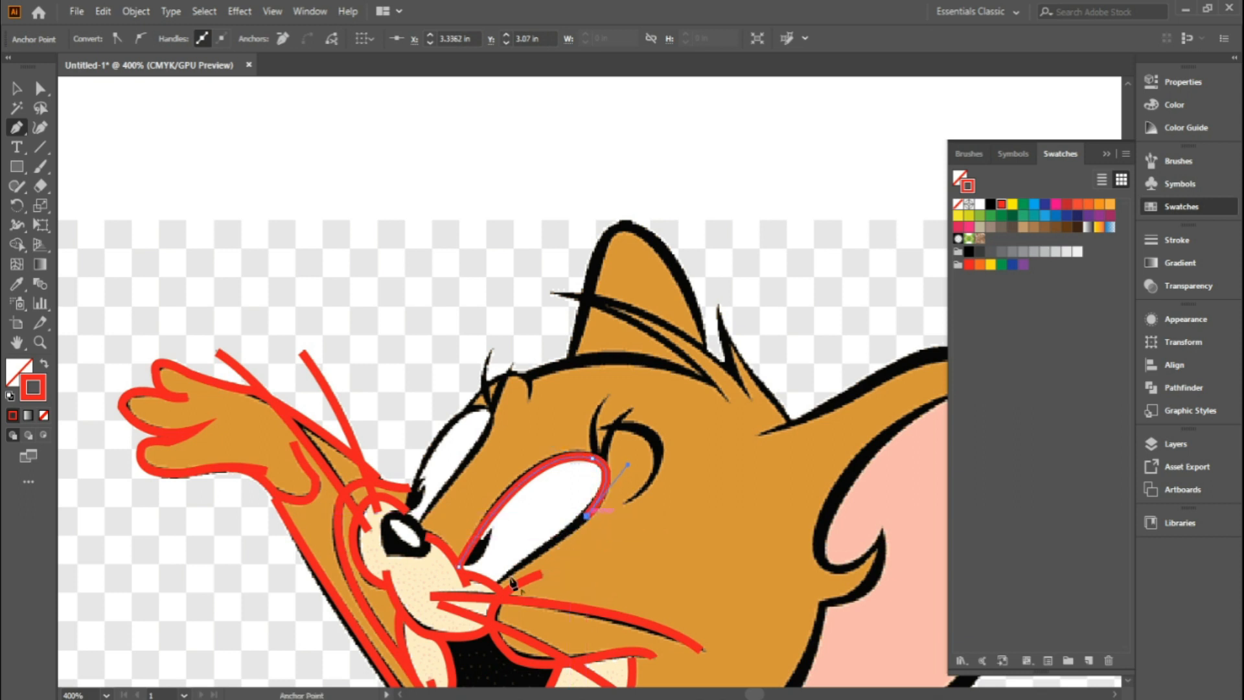
left_click_drag(497, 585, 484, 591)
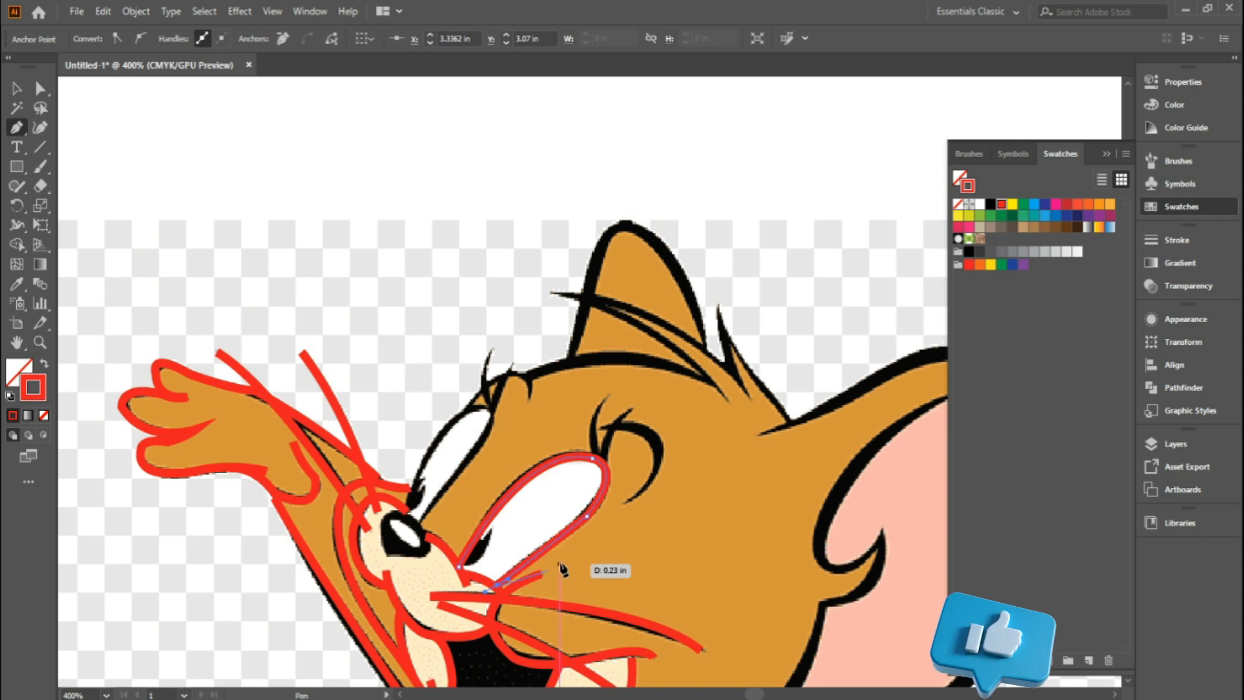
left_click_drag(572, 445, 604, 439)
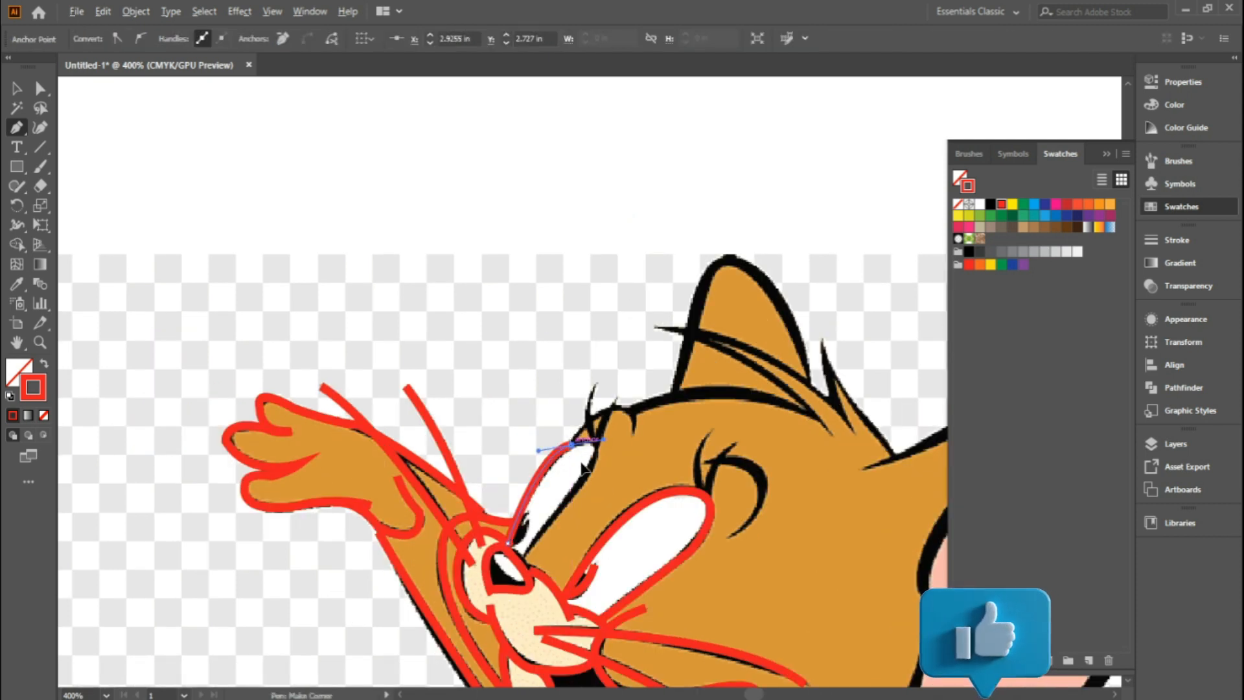
left_click(566, 507)
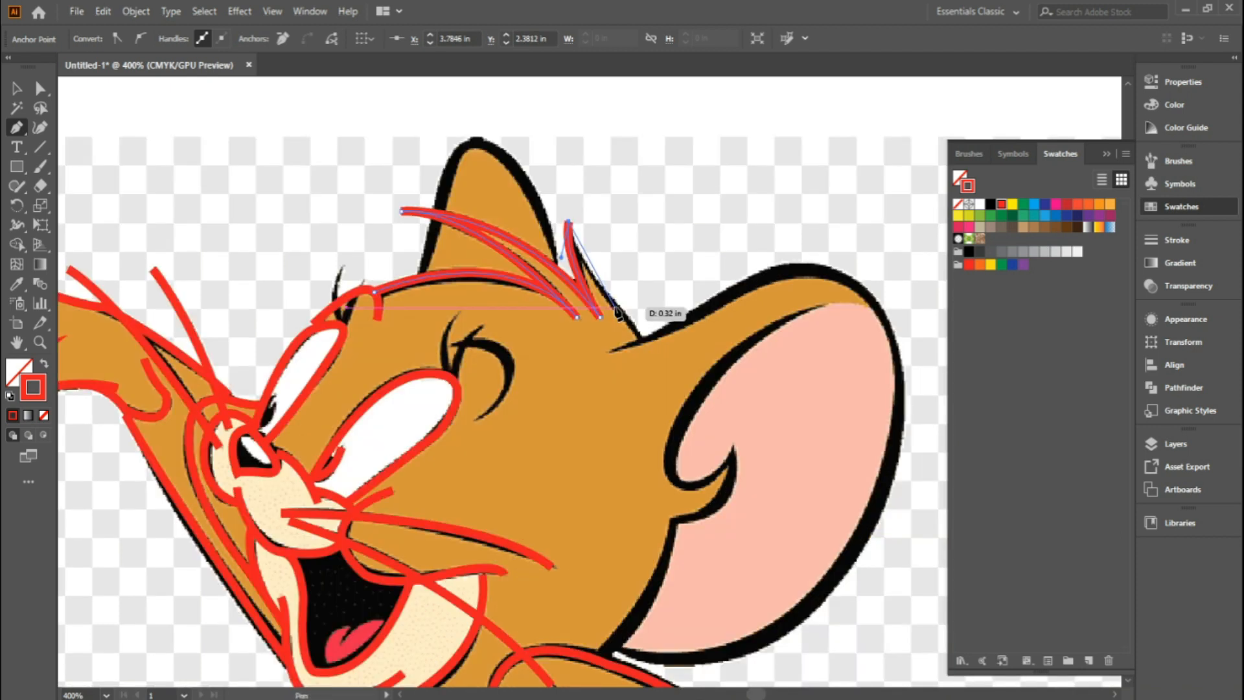
Finish the hair tuft path from its pointed tip down the back edge to the ear junction and end the path.
left_click(568, 222)
left_click_drag(639, 321, 642, 328)
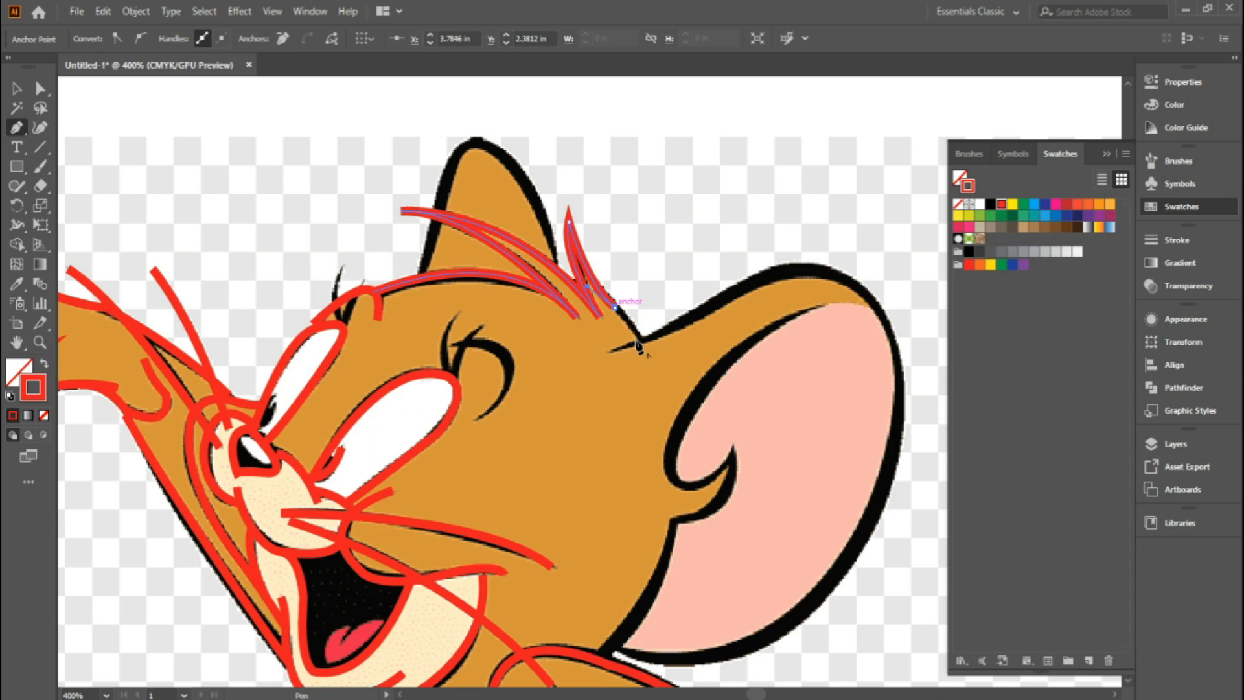
left_click_drag(636, 337, 637, 345)
left_click(636, 339)
key("Escape")
Trace the large ear's upper outer edge from the head over the top to the back as a new curved path.
left_click(608, 350)
mouse_move(720, 296)
left_mouse_down()
mouse_move(729, 266)
mouse_move(745, 272)
left_mouse_up()
left_click(720, 297, "alt")
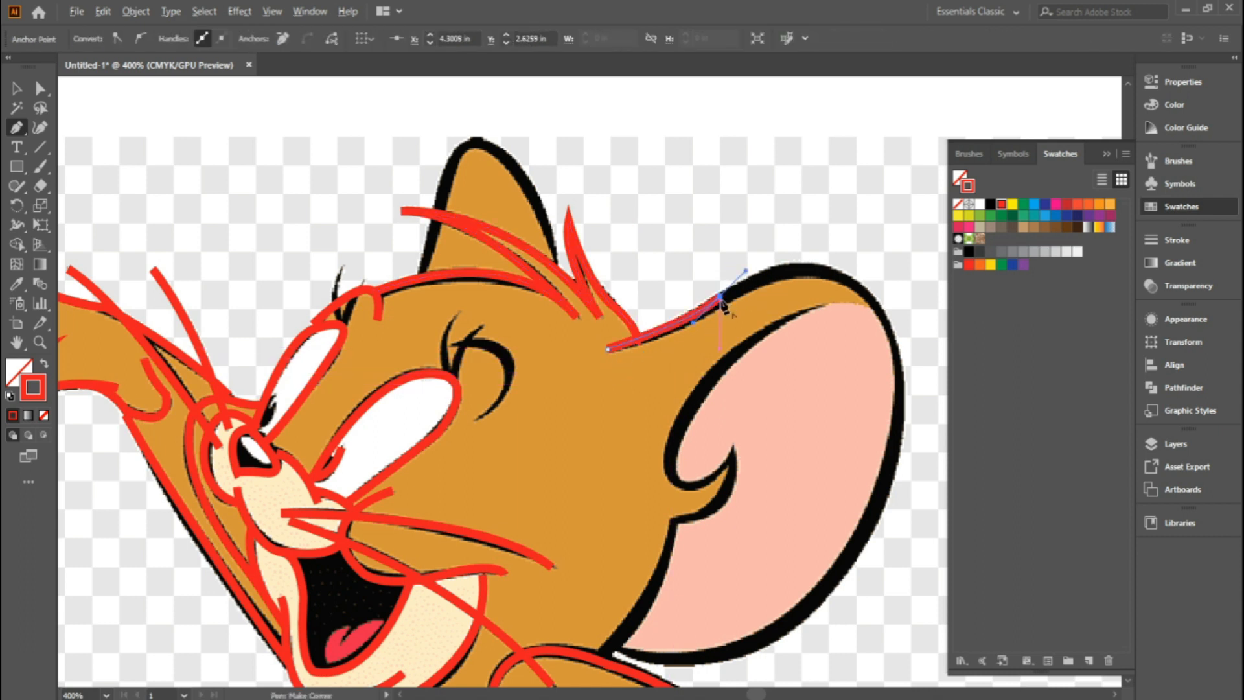
mouse_move(883, 314)
left_mouse_down()
mouse_move(922, 423)
mouse_move(933, 401)
left_mouse_up()
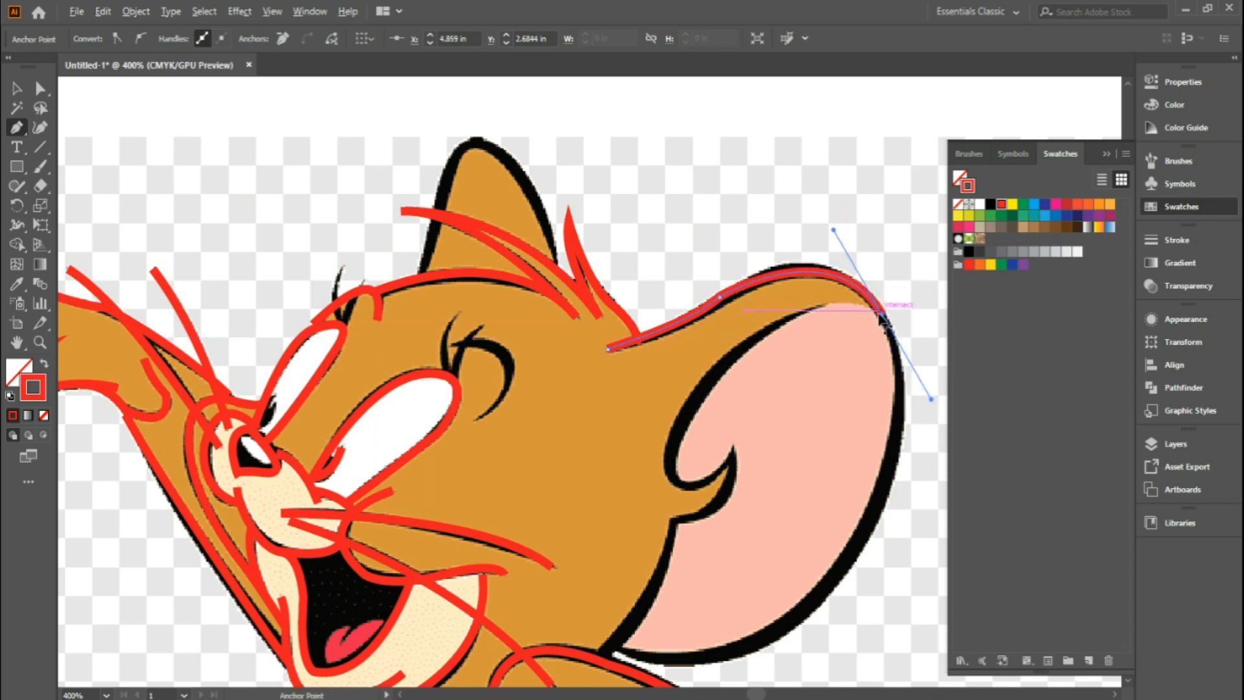
left_click(882, 314, "alt")
Continue the large ear's outer path down the back and along the lower edge to the cheek, adjusting the curve to the image.
left_click_drag(843, 429, 791, 283)
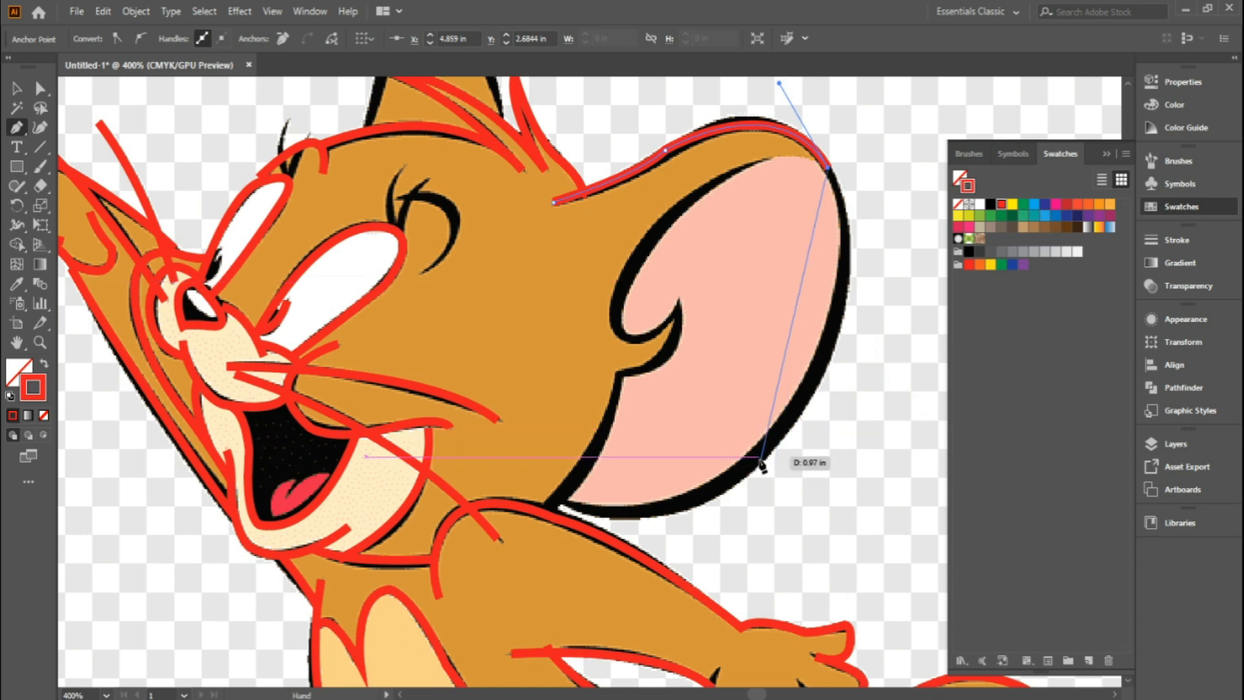
left_click_drag(759, 457, 663, 542)
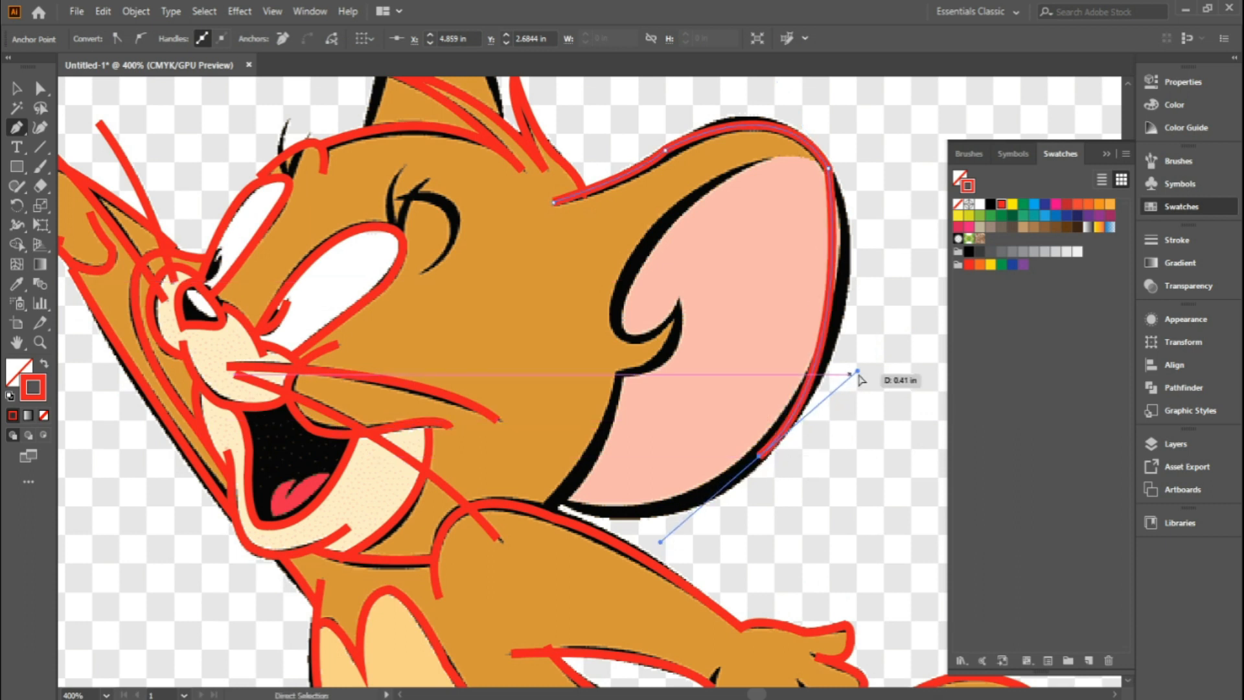
left_click_drag(858, 372, 896, 291)
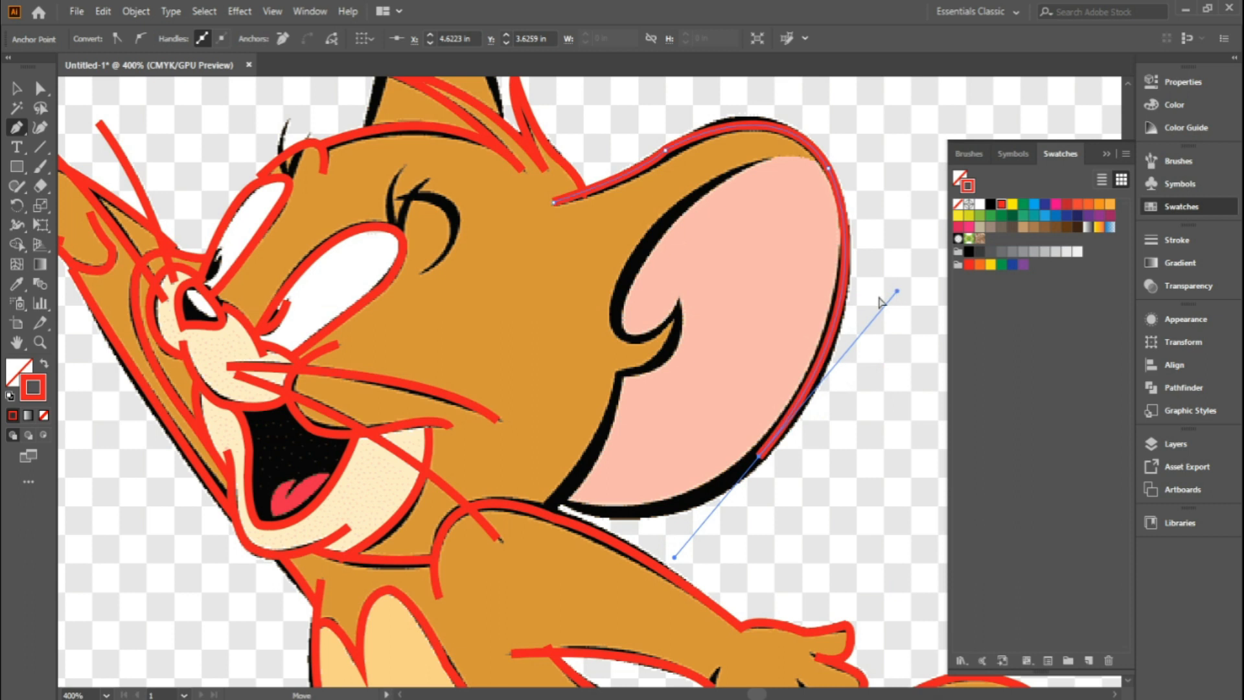
left_click(759, 457)
left_click_drag(558, 499, 438, 457)
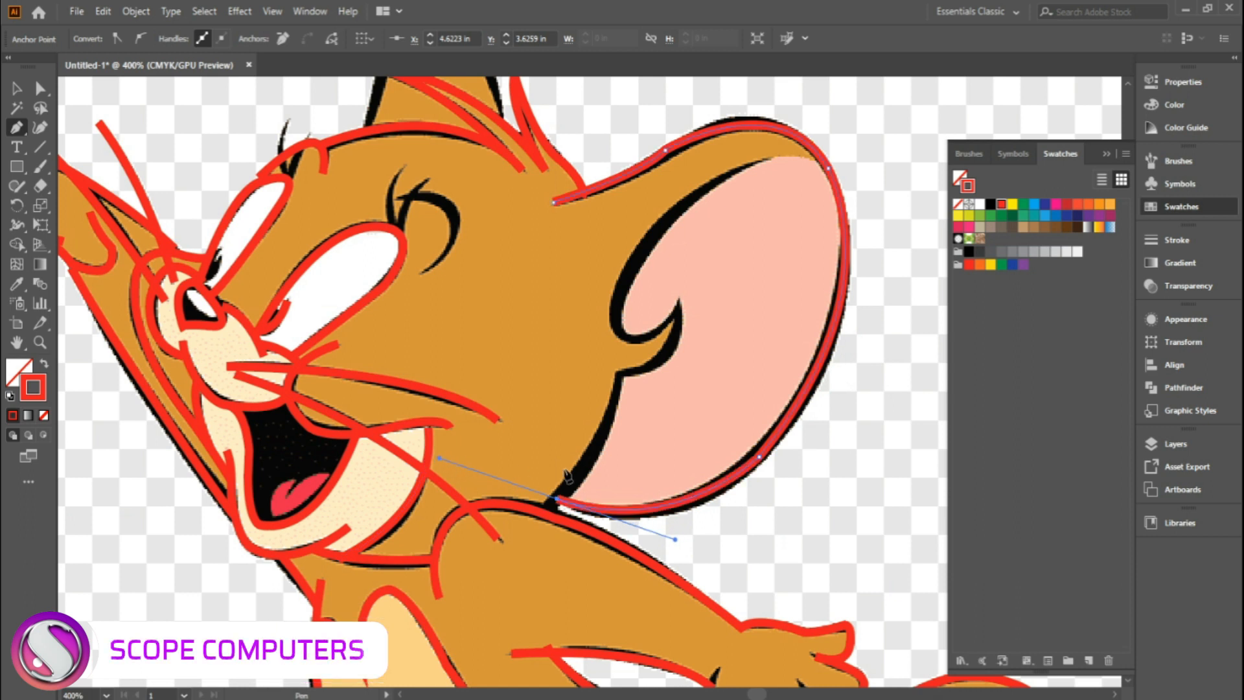
left_click(555, 500)
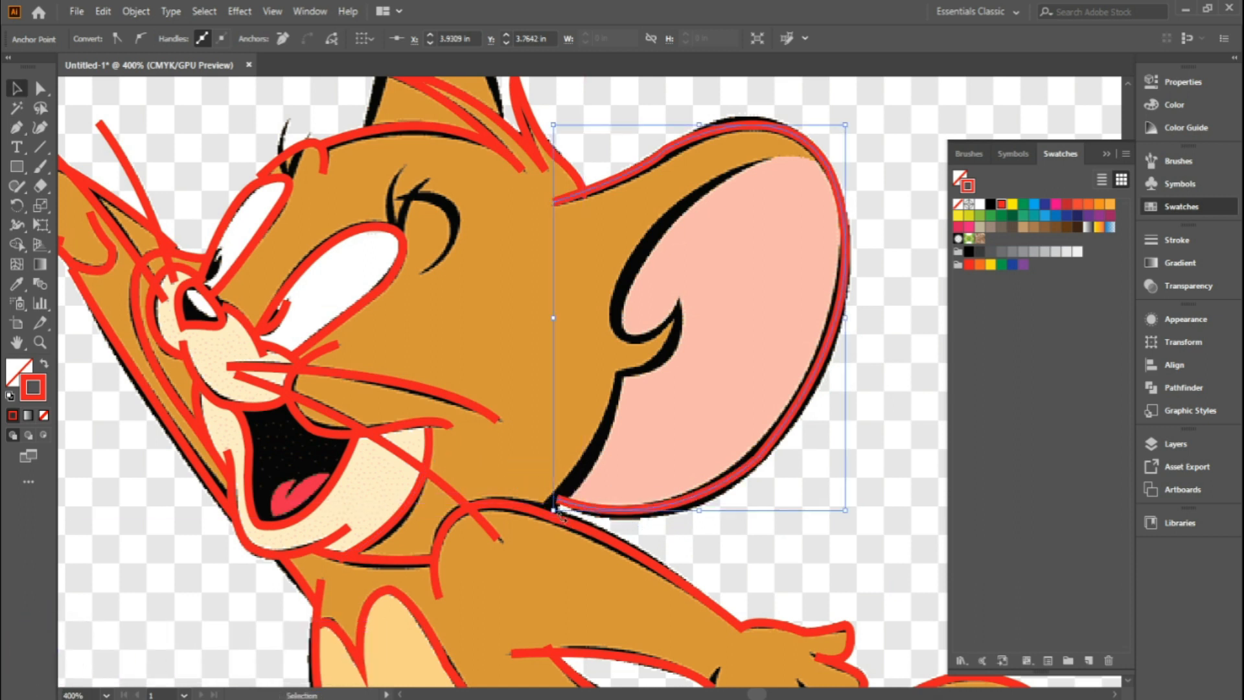
Trace the inner ear edge from the ear's base around the pointed fold and up to the top of the pink area.
left_click(539, 512)
left_click_drag(620, 374, 625, 304)
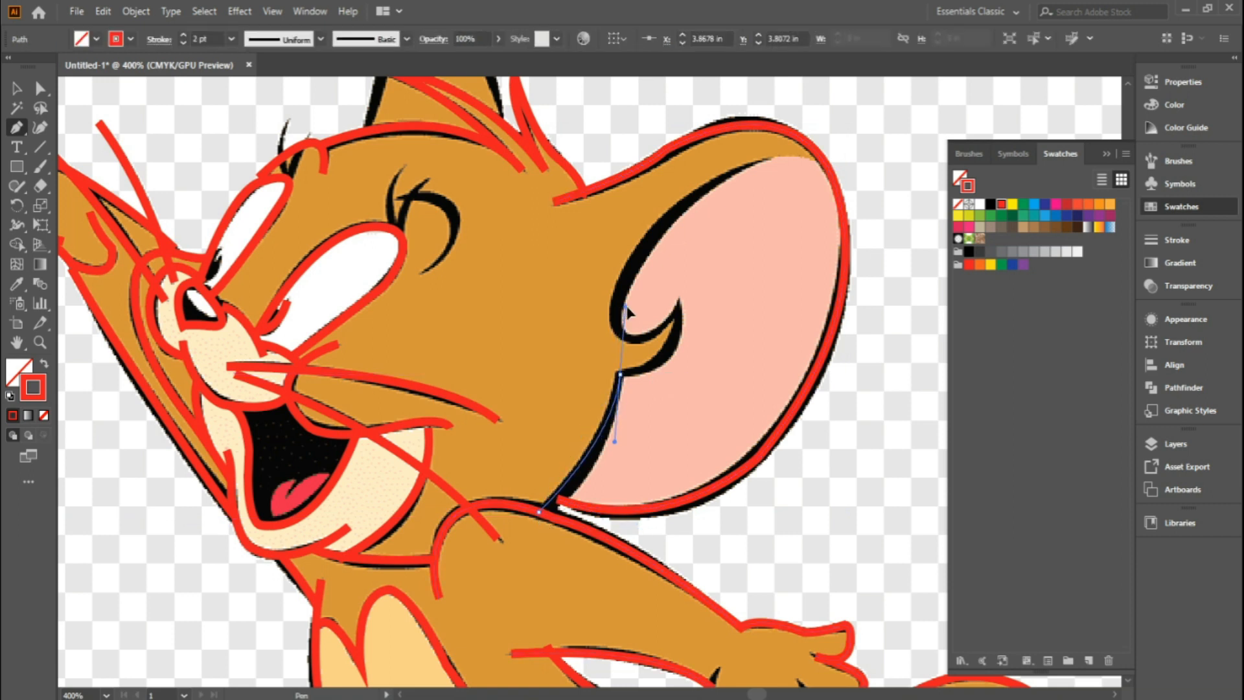
left_click(620, 374)
key("alt+v")
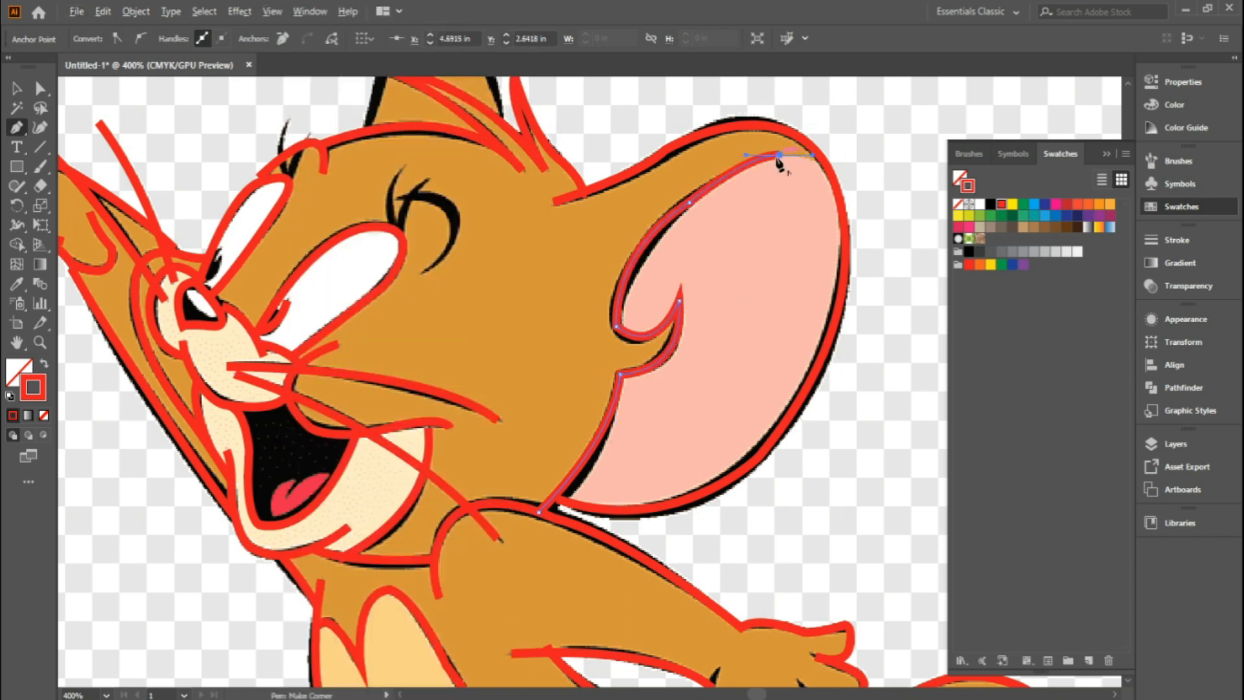
left_click(779, 155)
Trace the near eye's first lash as a curved open path from the eye's outer end, undoing the extra closing segment.
left_click_drag(630, 237, 589, 381)
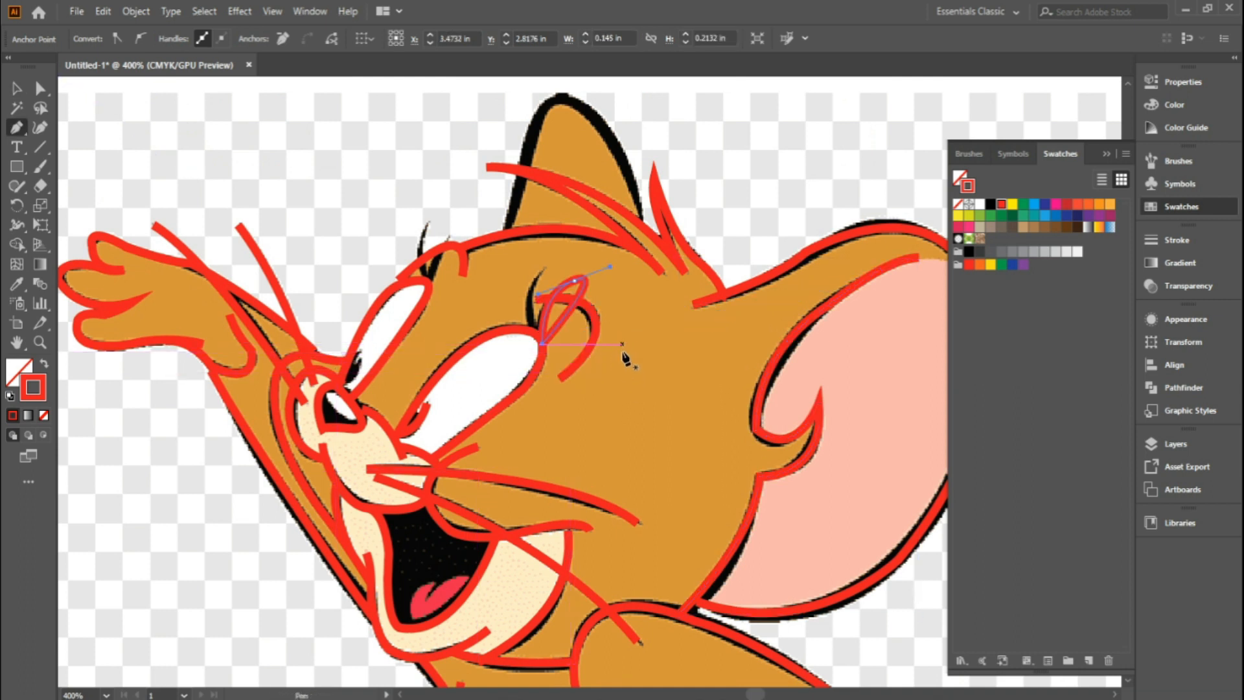
key("ctrl+z")
left_click(575, 281)
key("v")
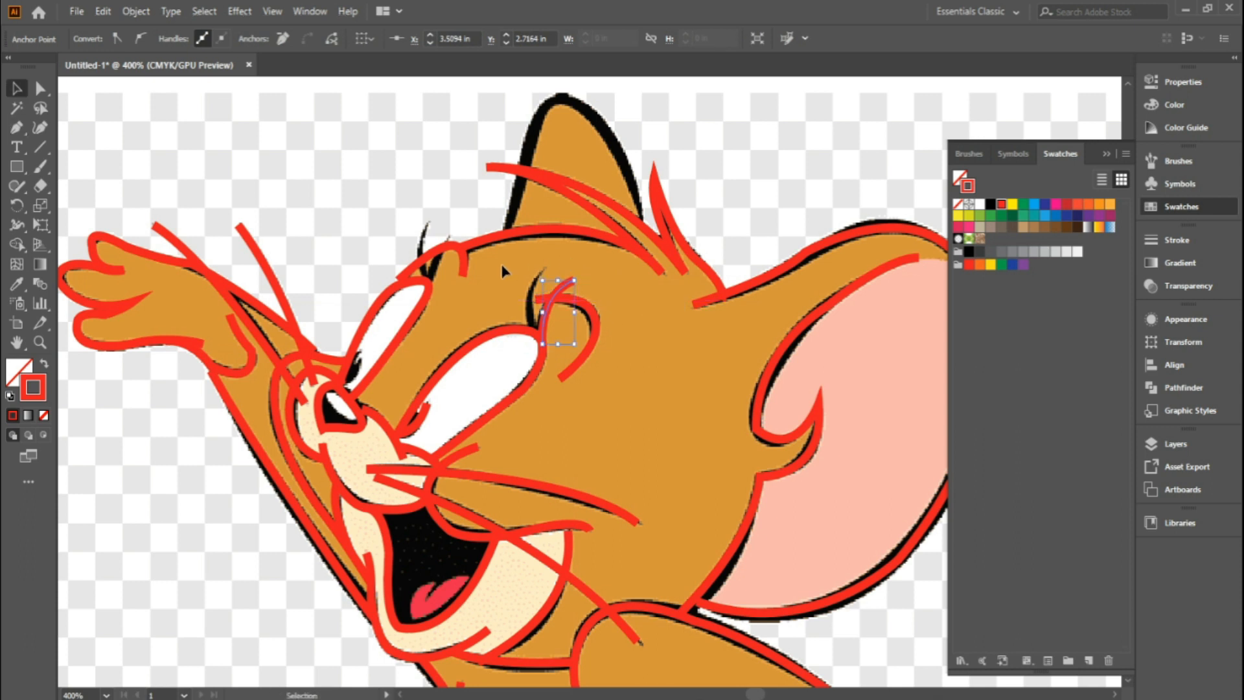
Trace the near eye's second lash as a narrow loop and outline the far eye's lash with a separate path.
key("p")
left_click(536, 333)
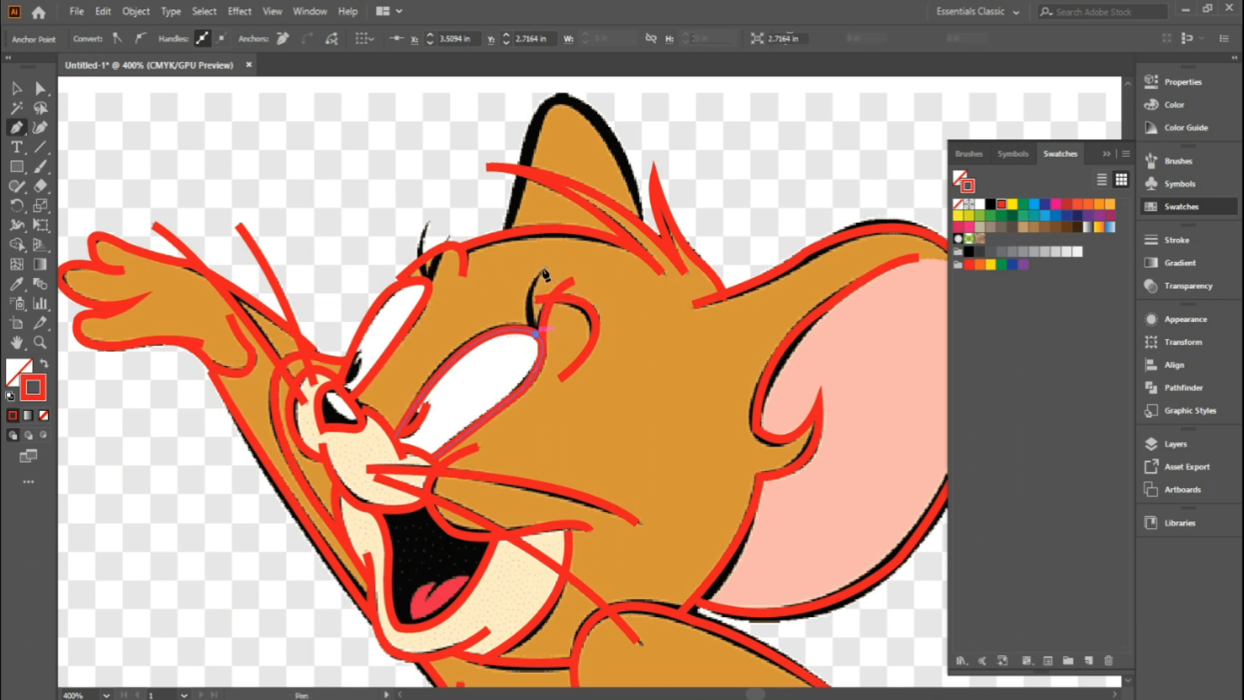
left_click_drag(543, 267, 571, 229)
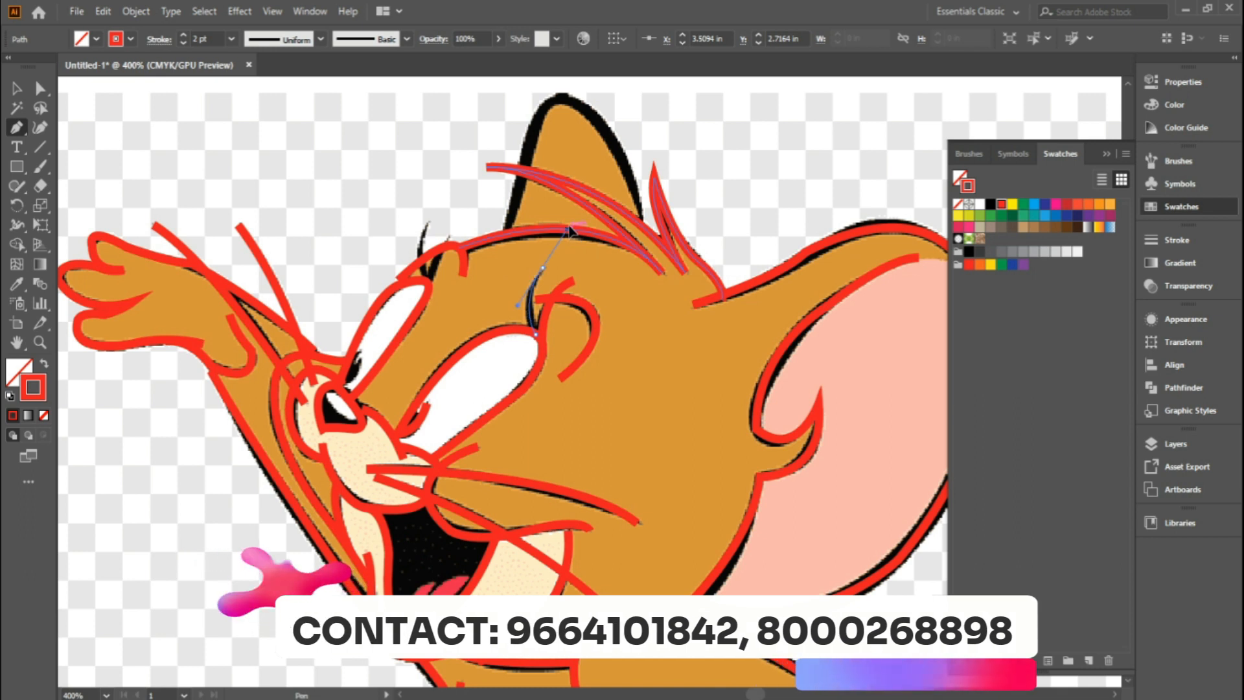
left_click(536, 333)
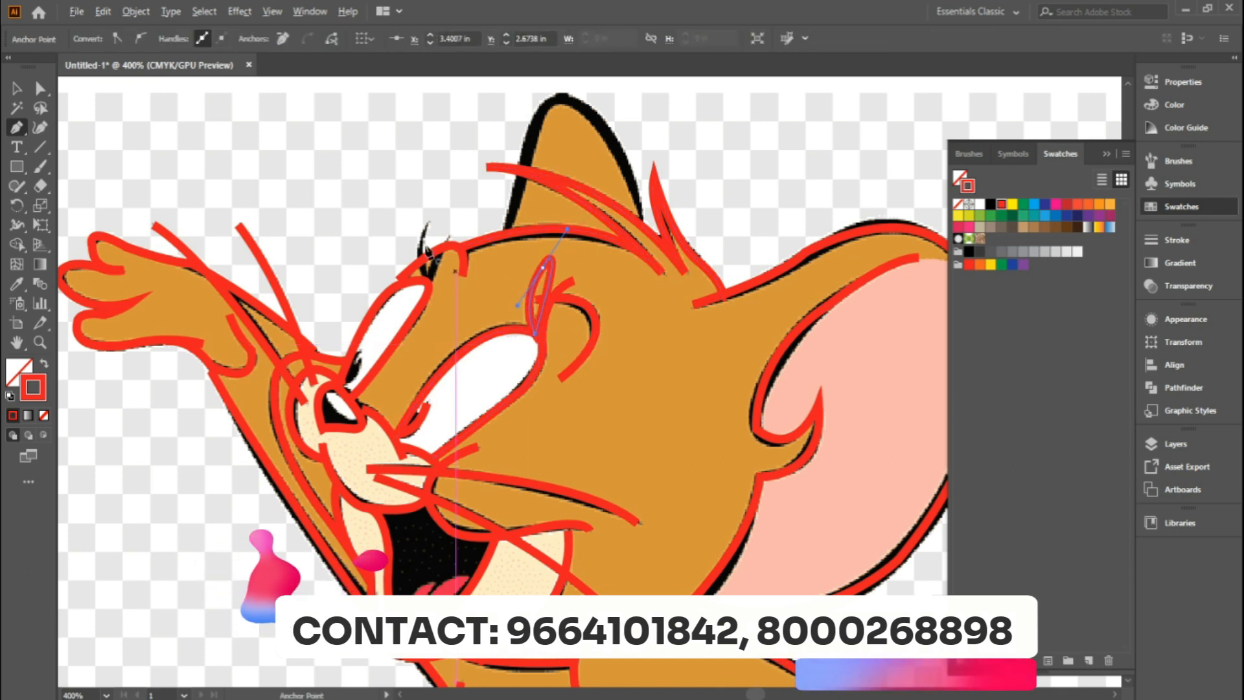
left_click(449, 230)
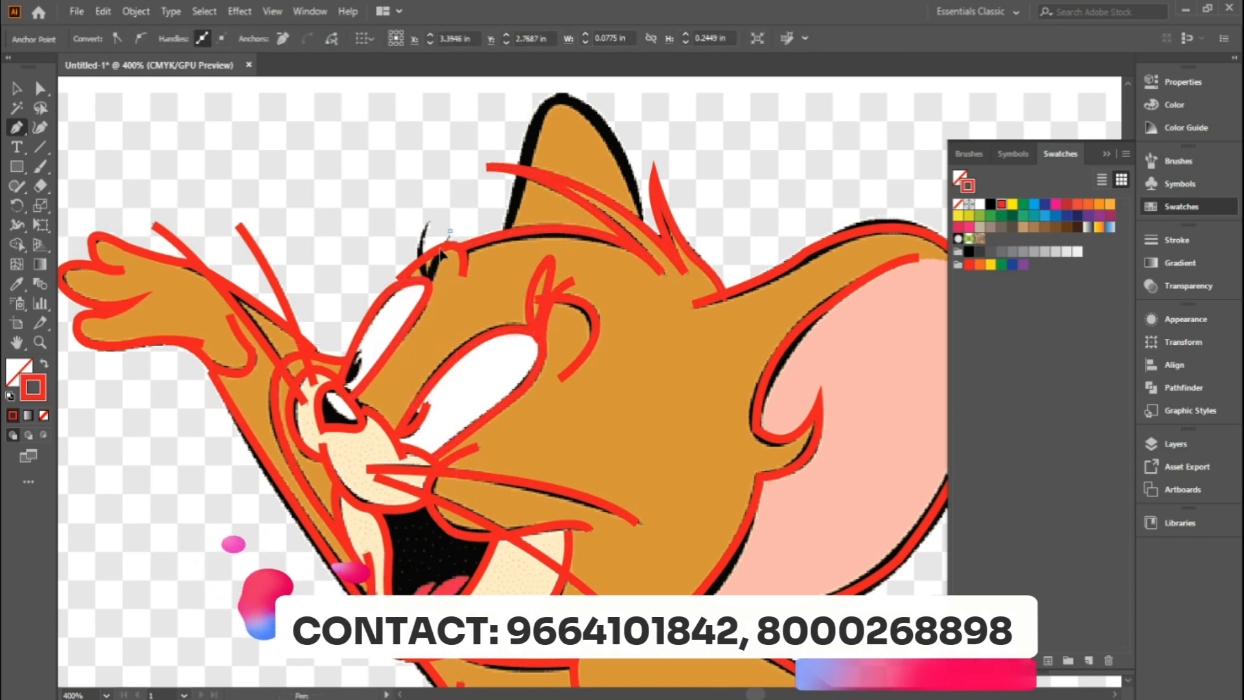
left_click(431, 293)
Examine the complete Jerry tracing at several magnifications and in outline view, returning to the colour preview.
key("ctrl+0")
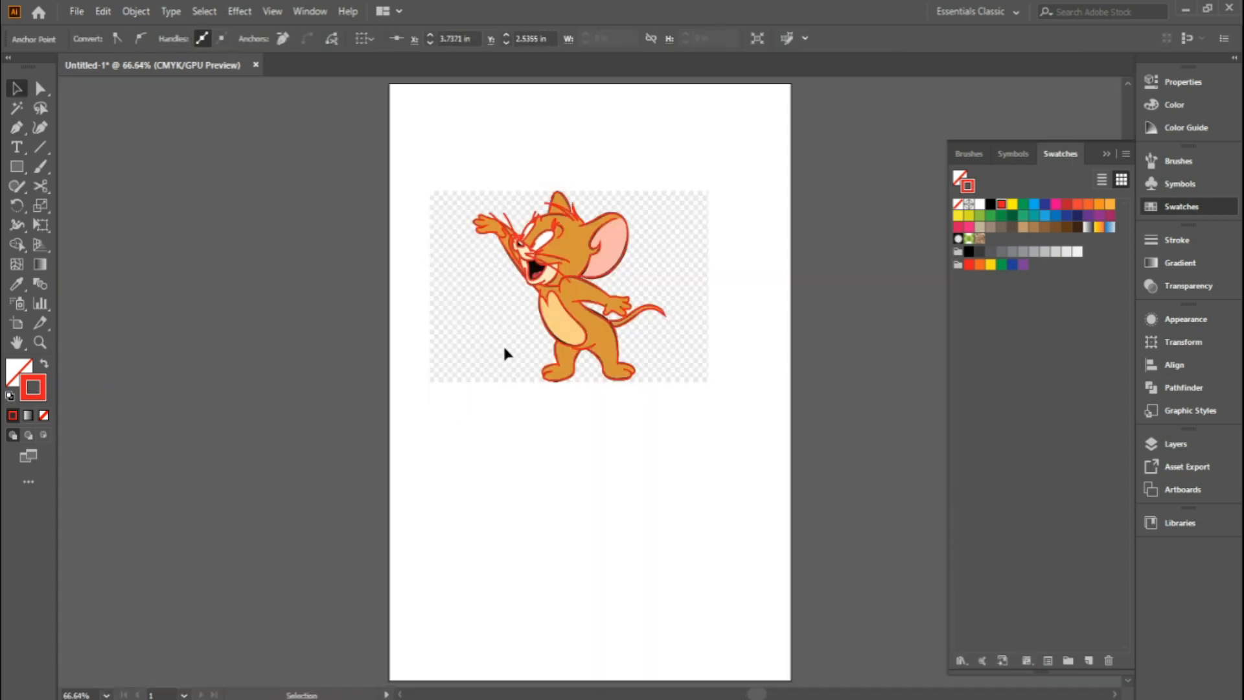
left_click(493, 239)
key("ctrl+plus")
key("ctrl+plus")
key("ctrl+plus")
left_click_drag(496, 238, 503, 426)
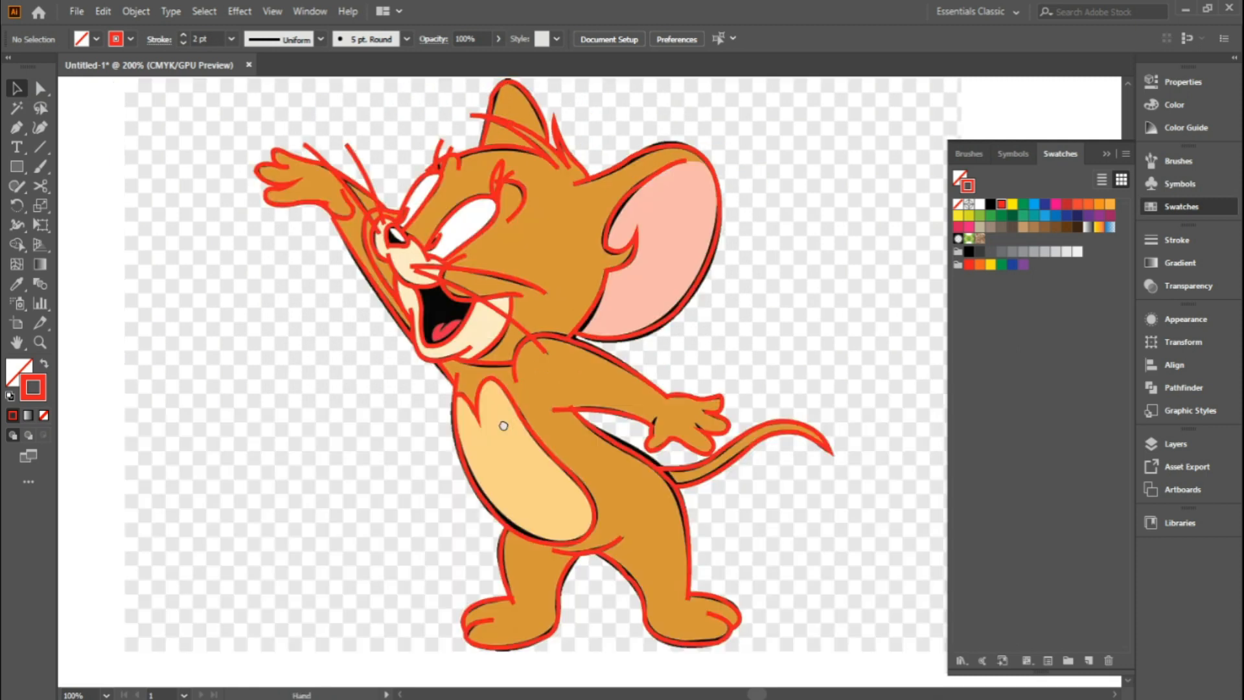
key("ctrl+minus")
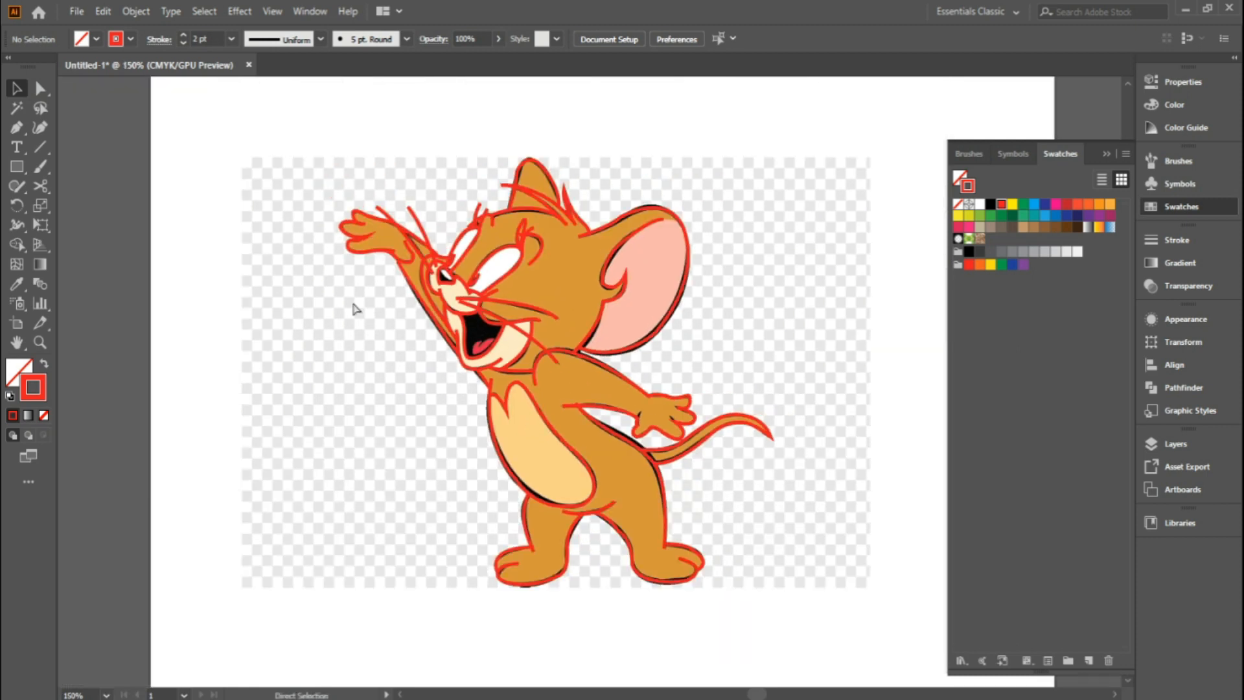
key("ctrl+y")
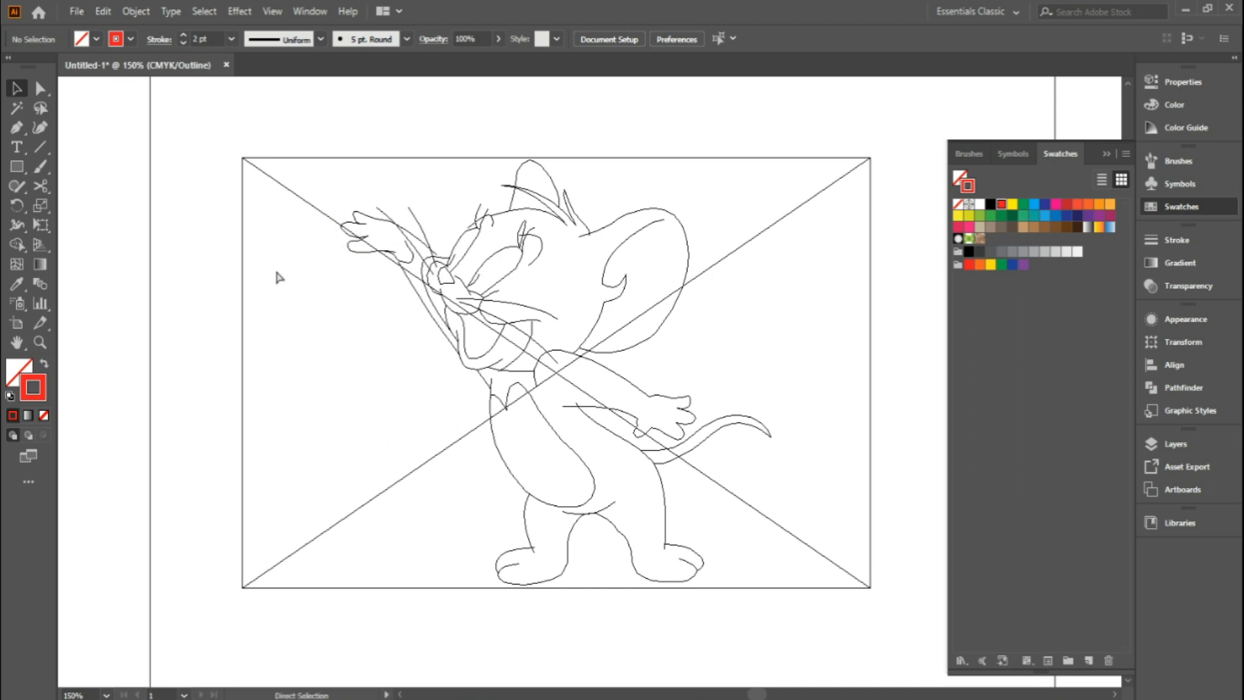
key("ctrl+y")
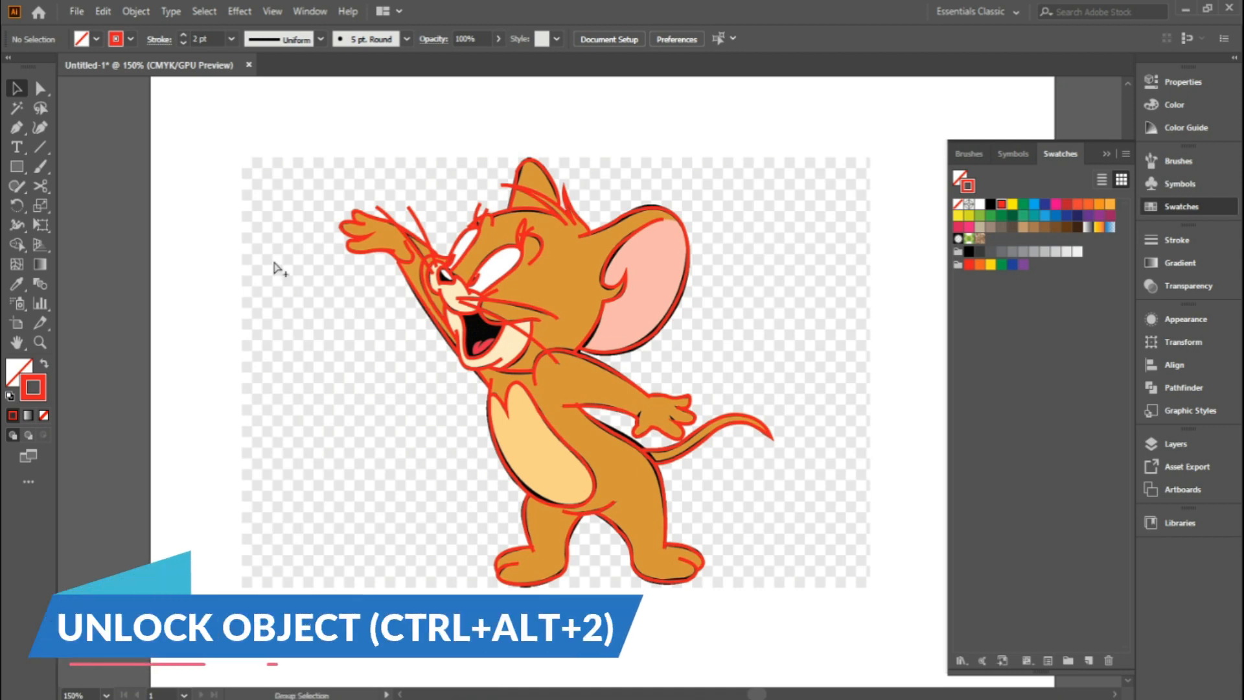
Unlock the Jerry reference image and fit the artboard in view.
key("ctrl+alt+2")
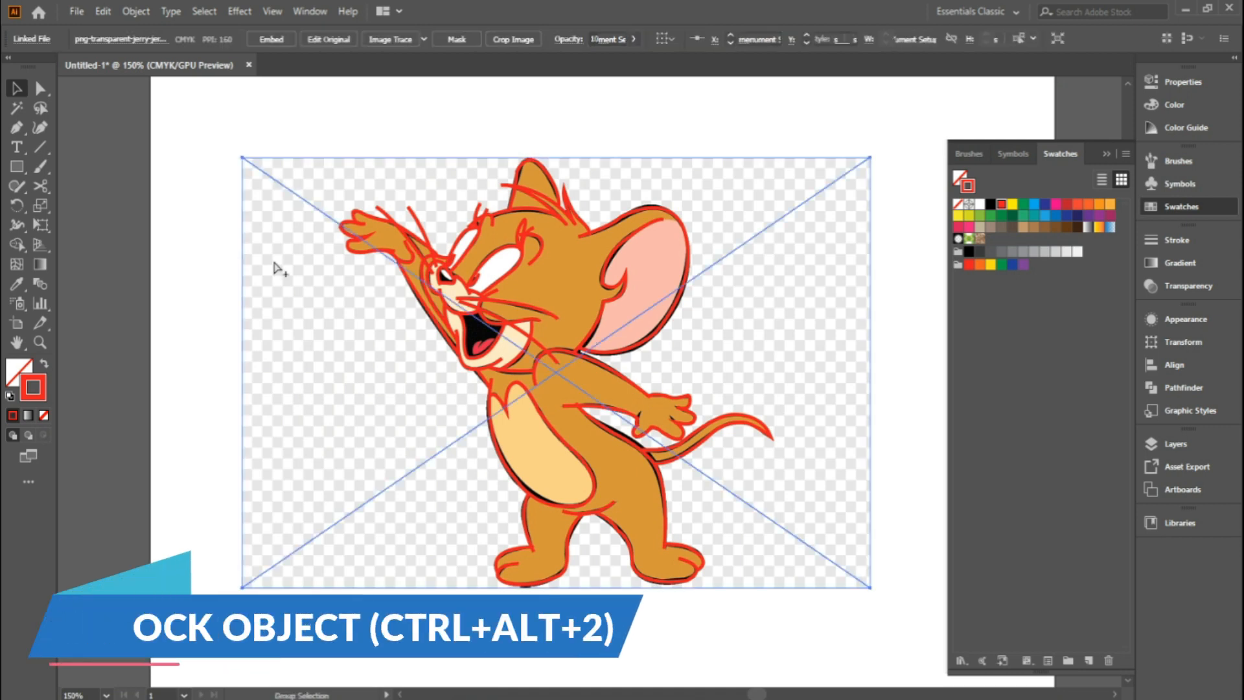
key("ctrl+0")
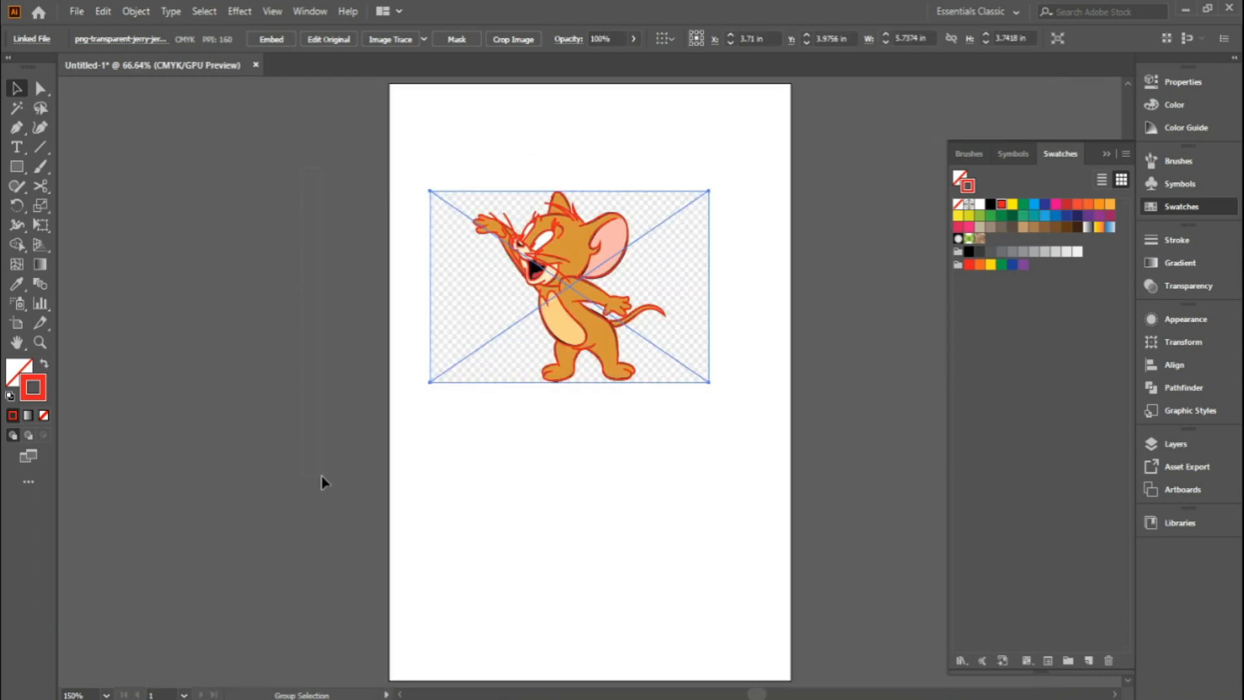
key("ctrl+h")
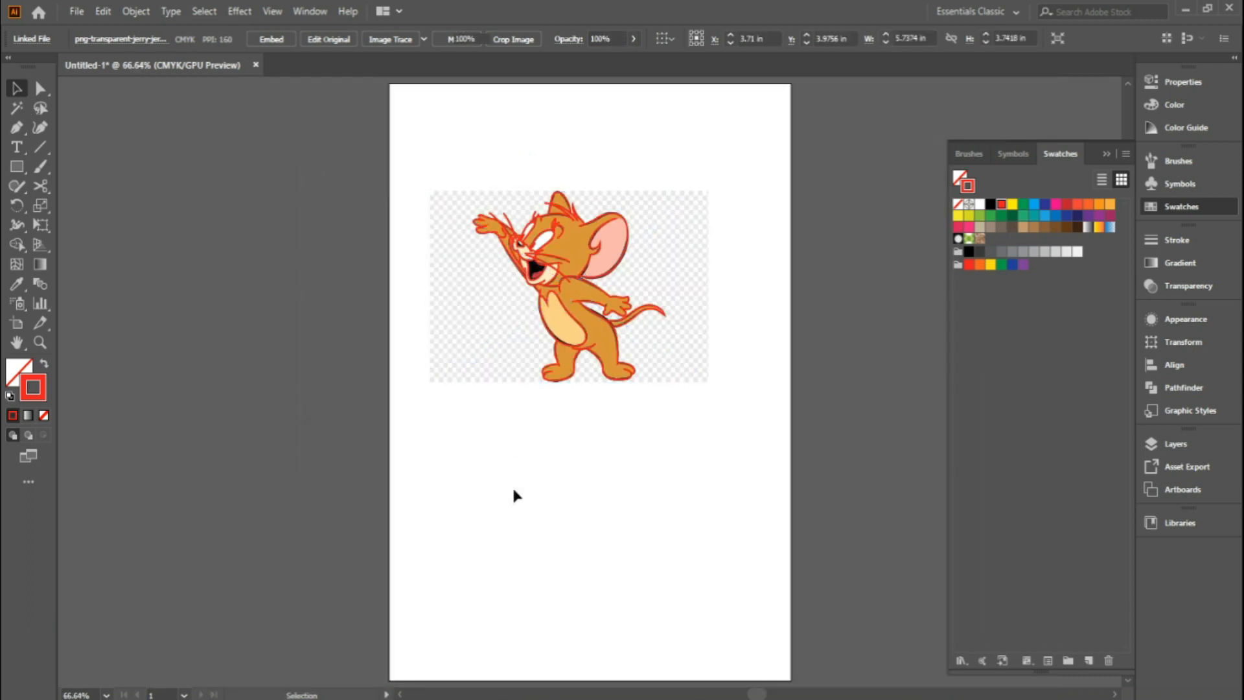
Select the Jerry reference image and lock it again.
left_click(474, 356)
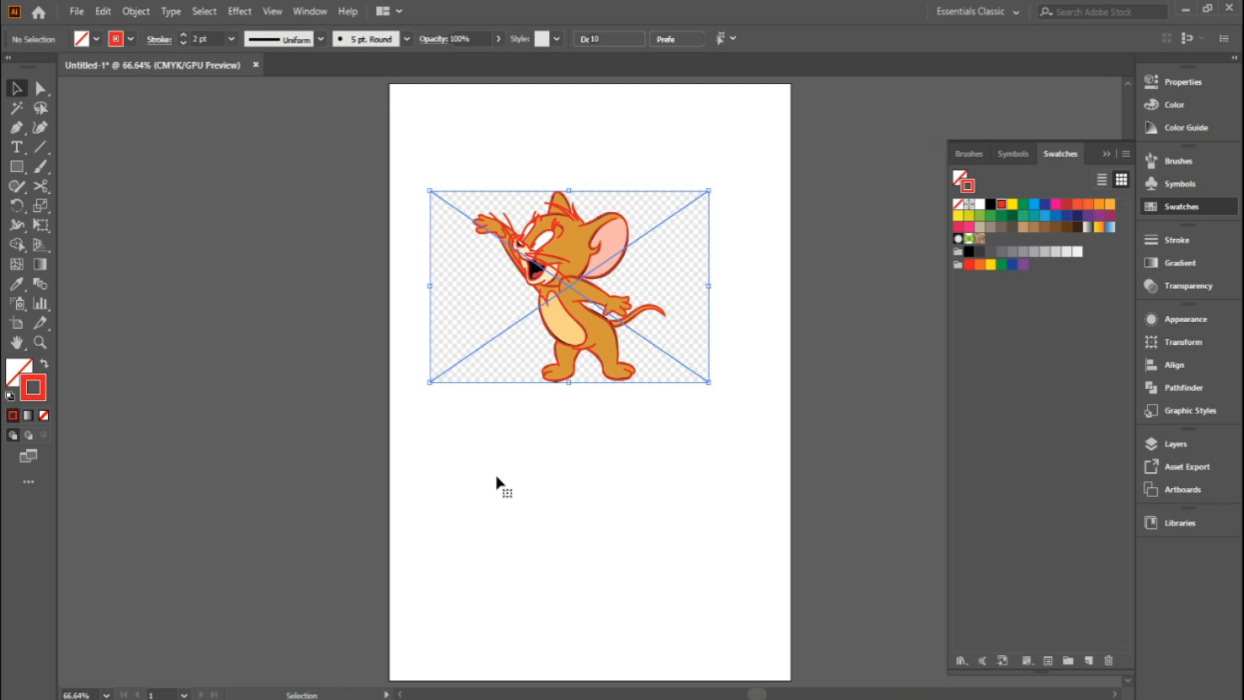
left_click(136, 11)
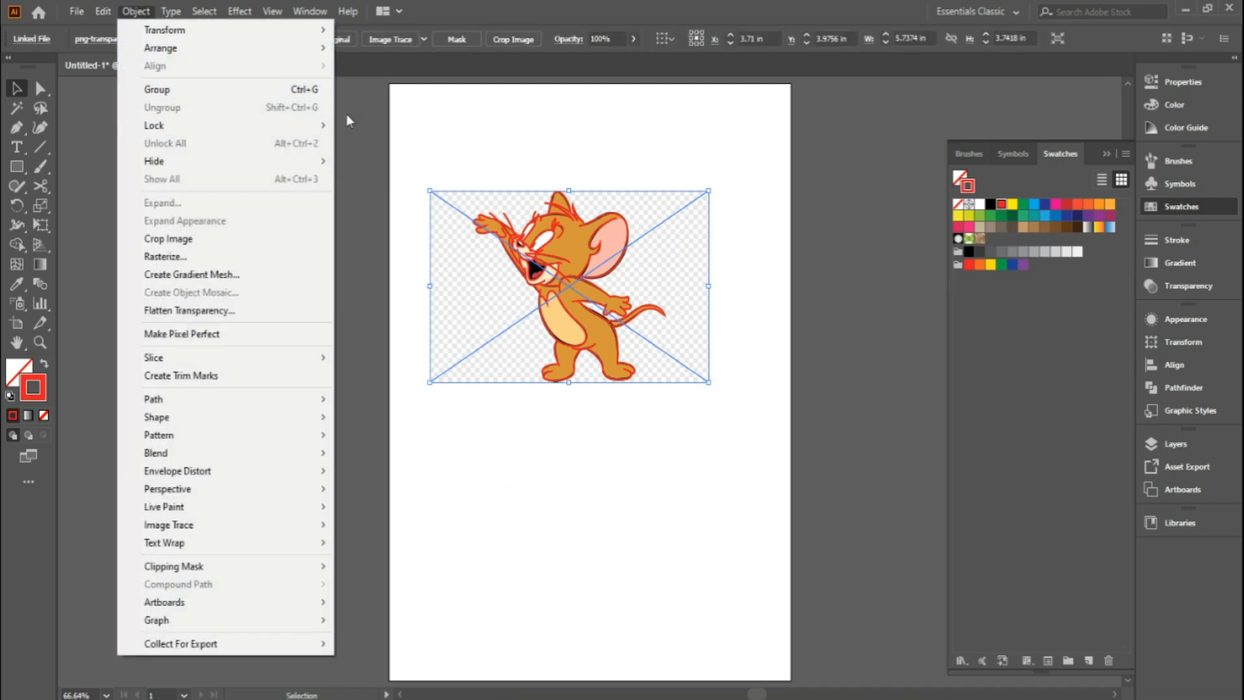
mouse_move(274, 128)
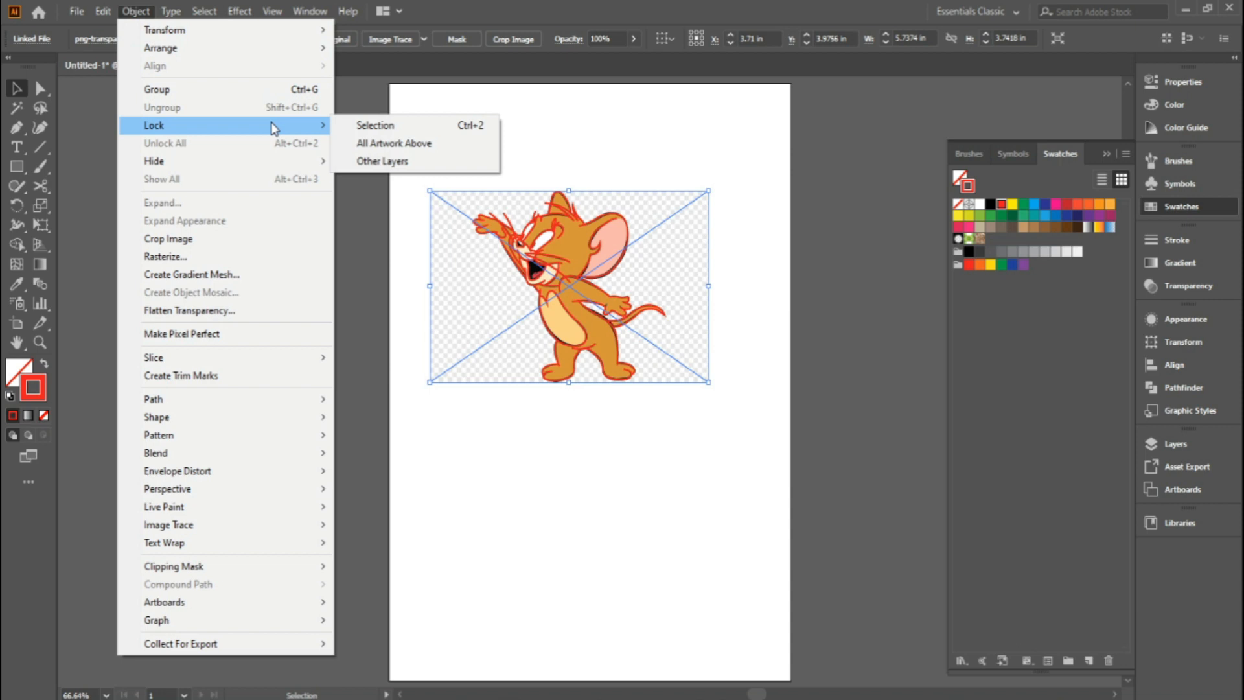
left_click(373, 126)
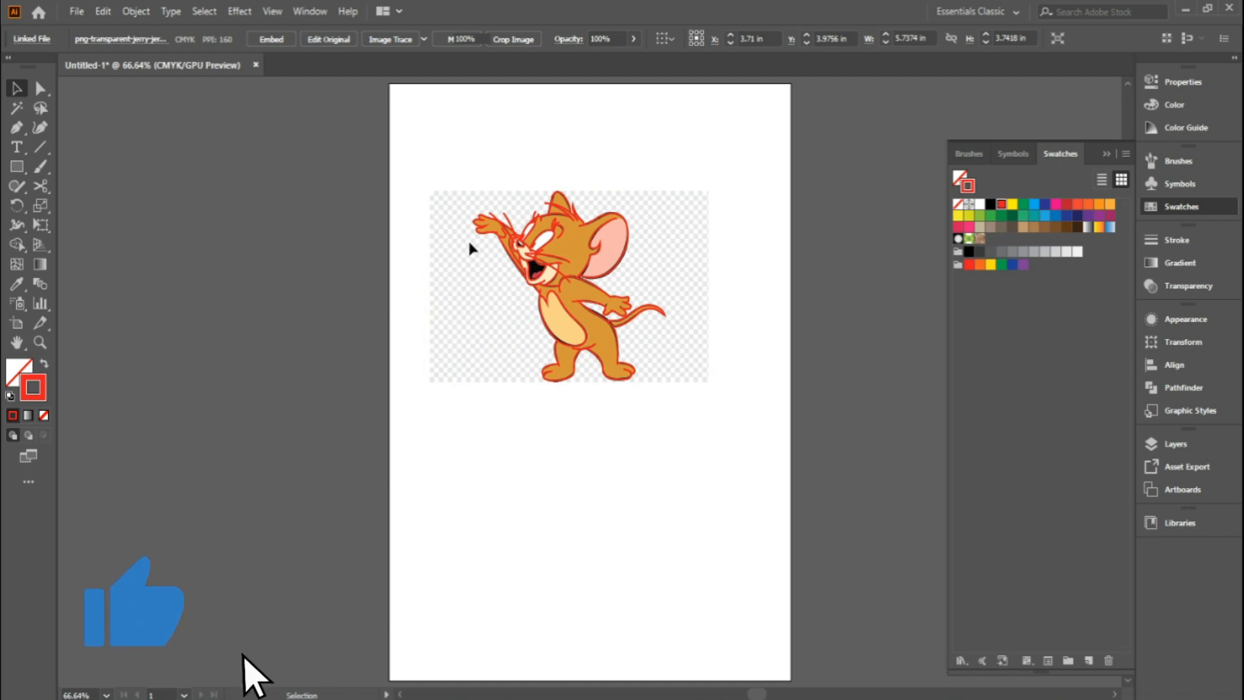
Move the Jerry reference image beside the tracing, partly off the artboard, and deselect it.
mouse_move(708, 259)
left_mouse_down()
mouse_move(690, 450)
mouse_move(717, 497)
mouse_move(845, 361)
mouse_move(875, 269)
mouse_move(389, 277)
mouse_move(419, 254)
mouse_move(453, 327)
left_mouse_up()
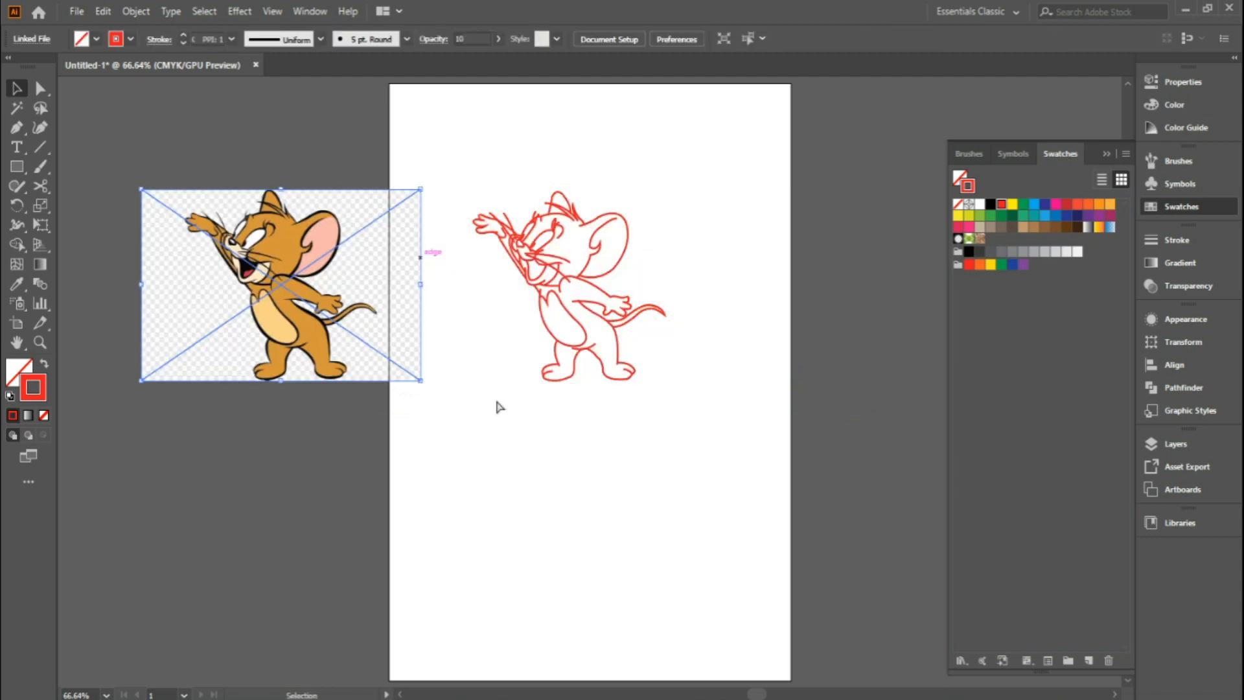
key("ctrl+equal")
key("ctrl+equal")
left_click_drag(458, 316, 477, 373)
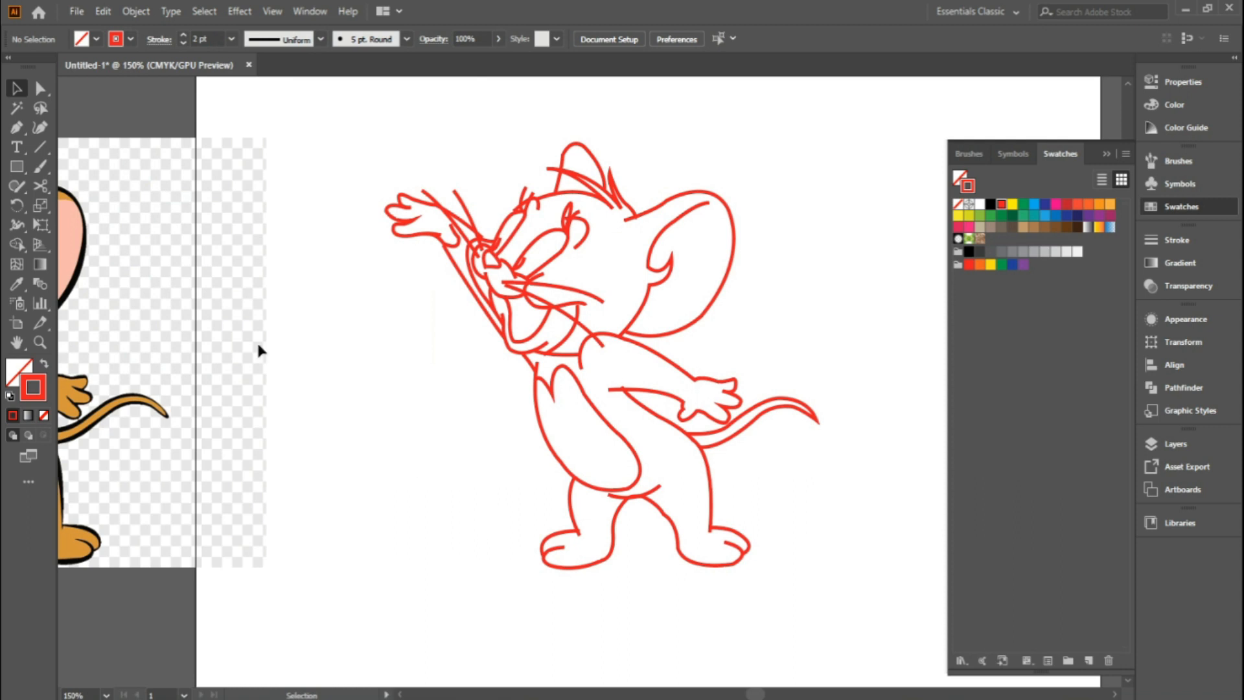
Select all red traced paths with the Magic Wand and apply the wedge-shaped variable width profile that tapers to one end.
left_click(17, 107)
left_click(685, 214)
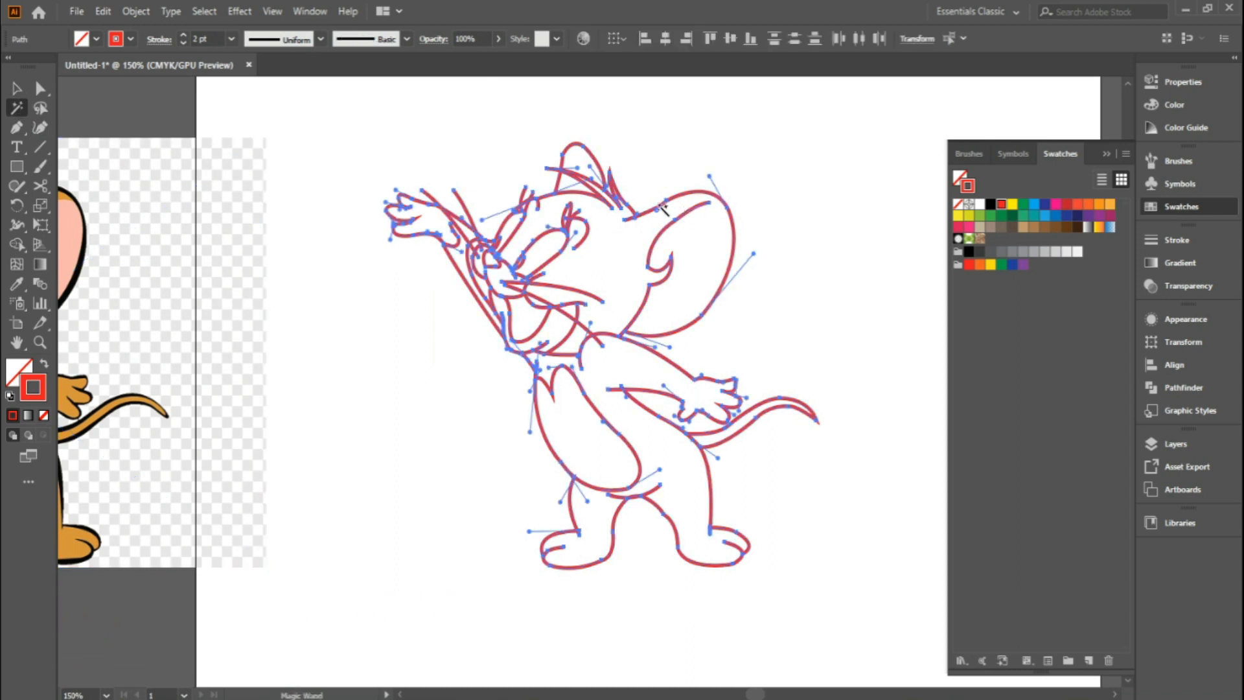
left_click(403, 41)
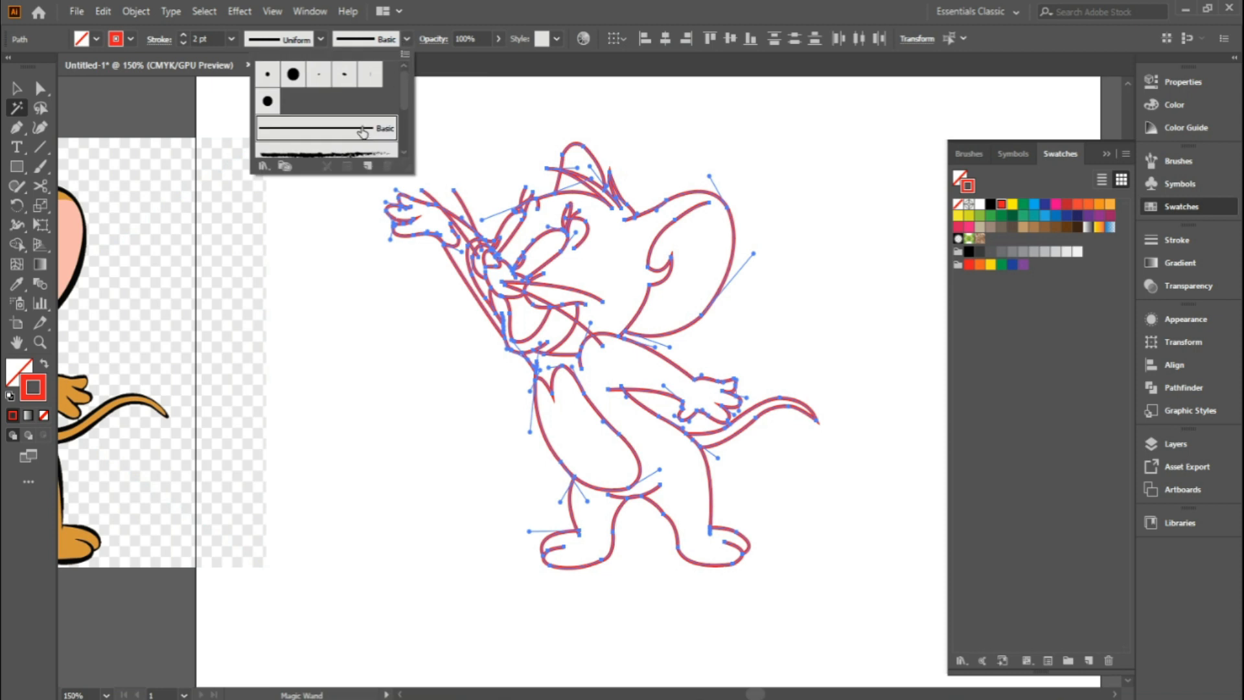
left_click(406, 42)
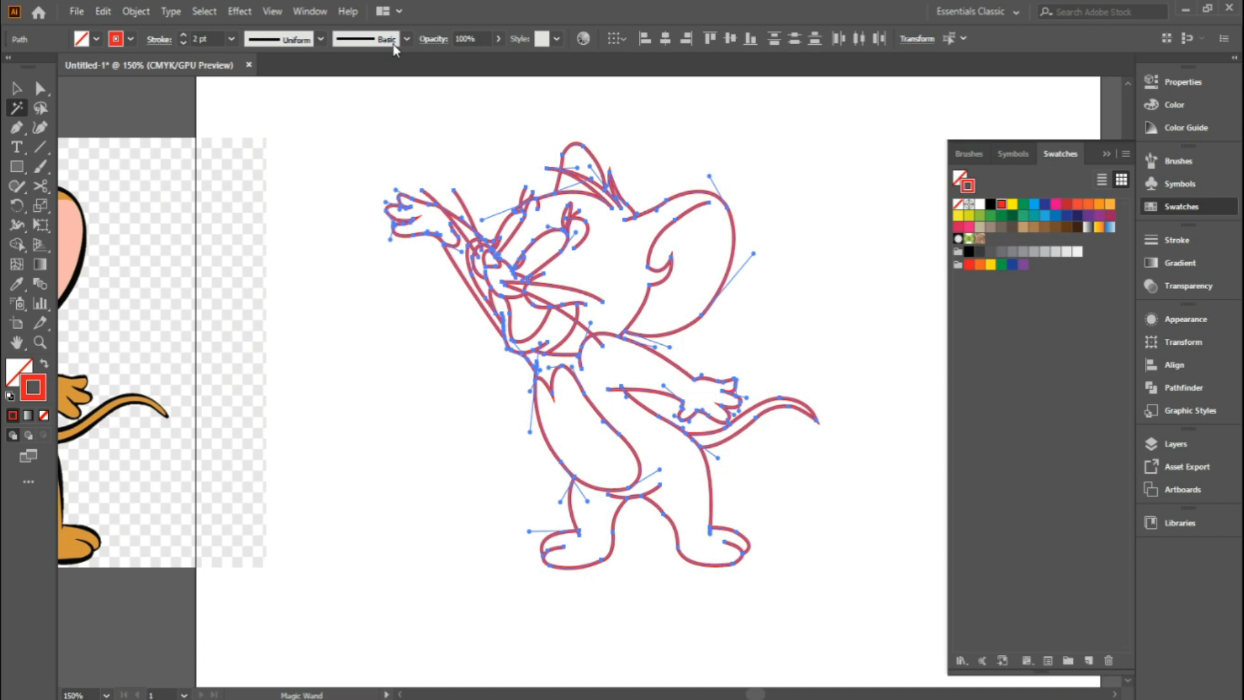
left_click(320, 40)
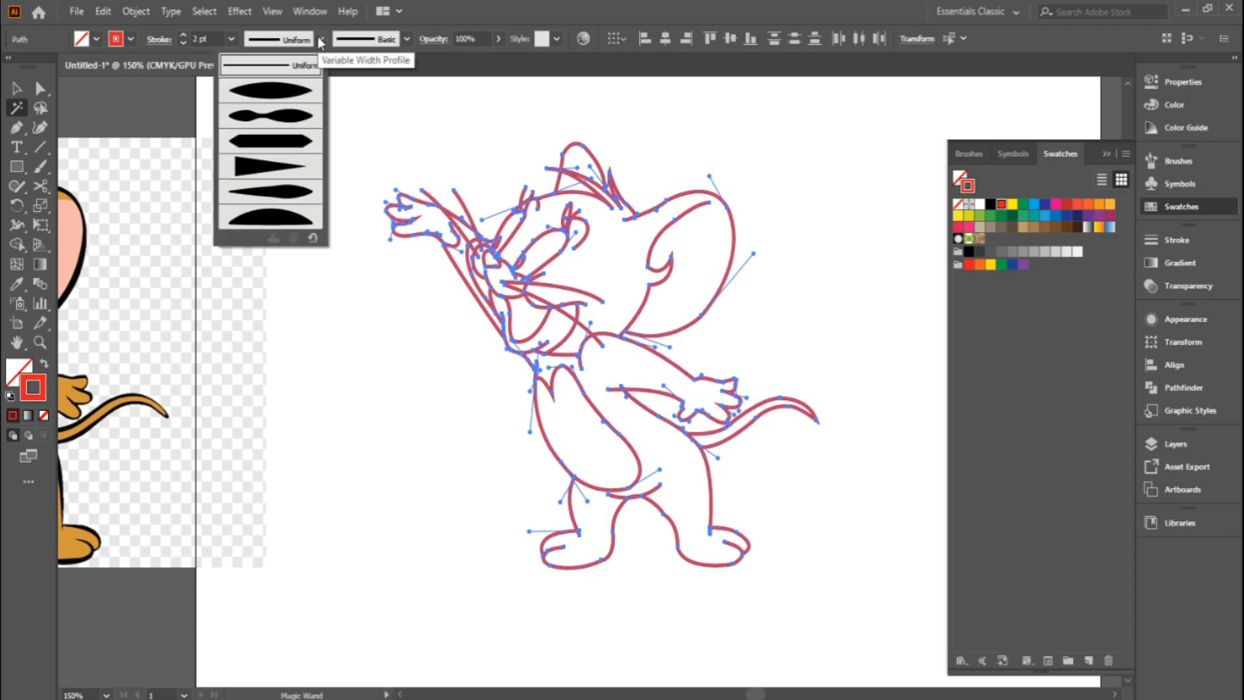
left_click(272, 168)
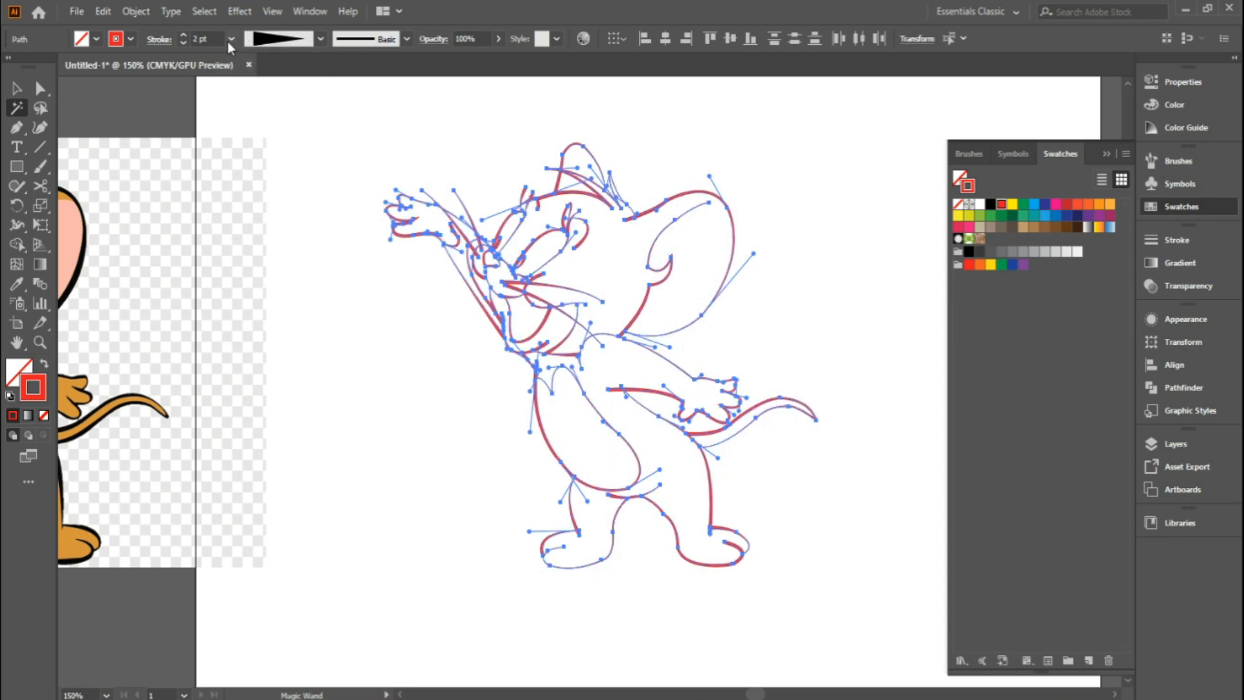
Set the stroke weight of all selected tracing paths to 5 pt and deselect them.
left_click(185, 35)
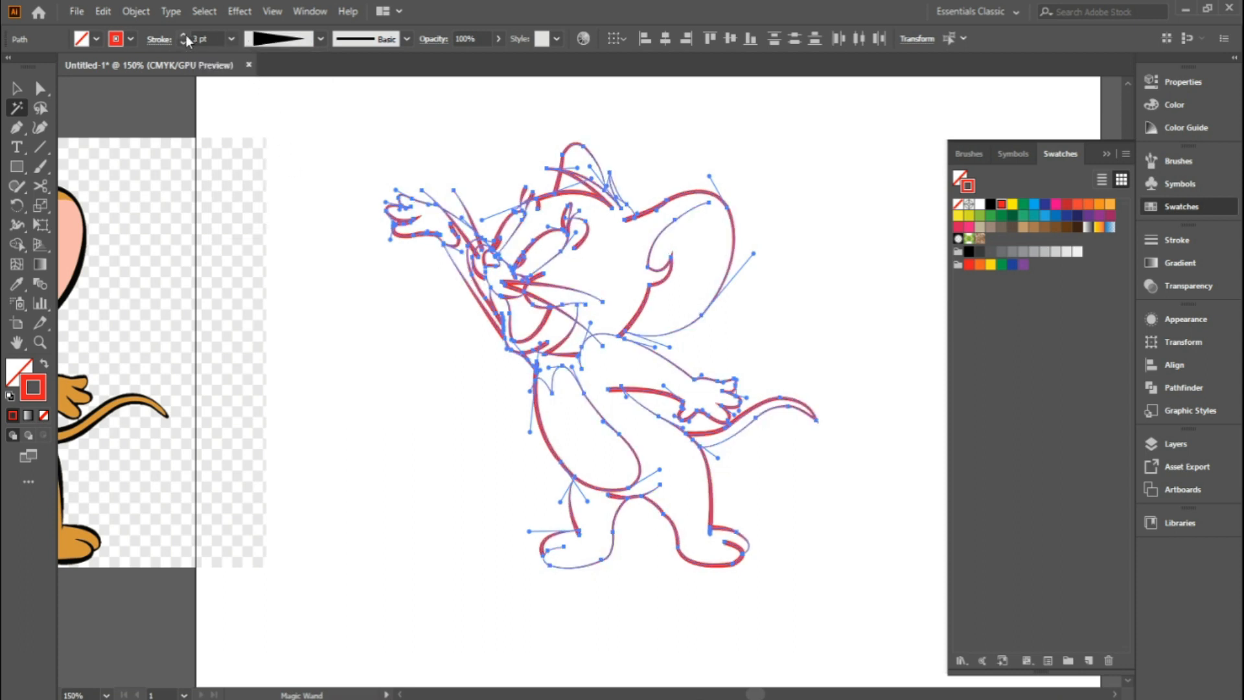
left_click(185, 35)
left_click(185, 35)
left_click(17, 88)
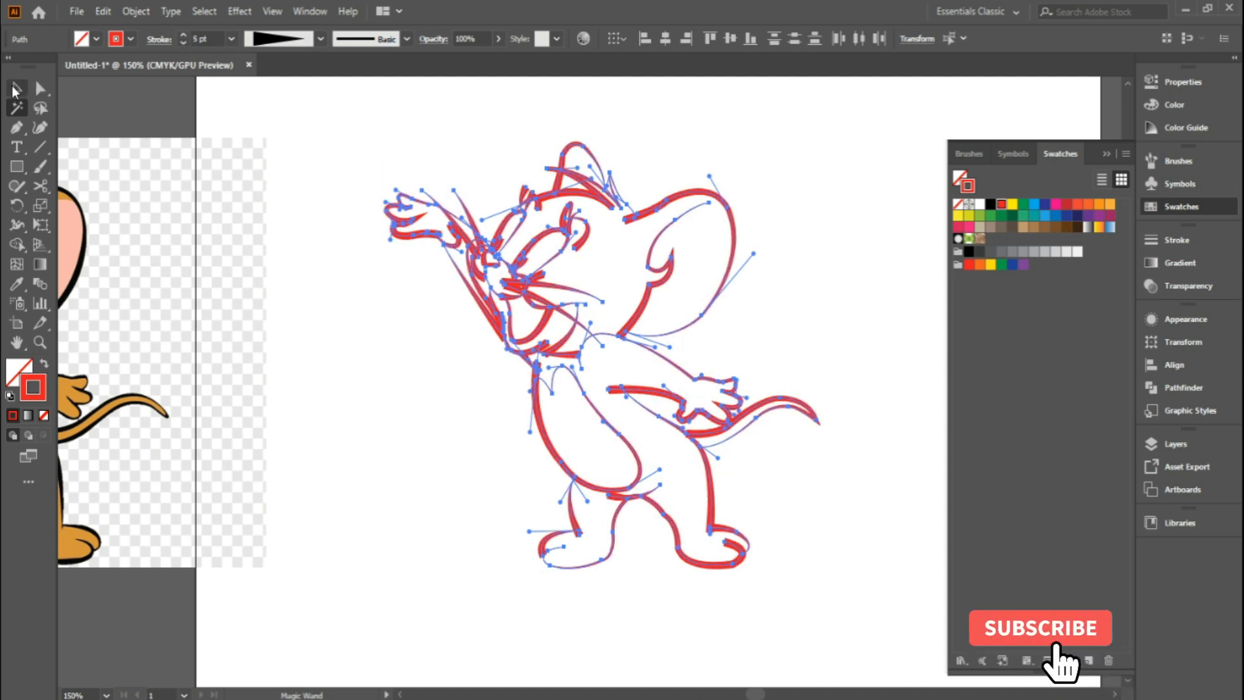
left_click(349, 319)
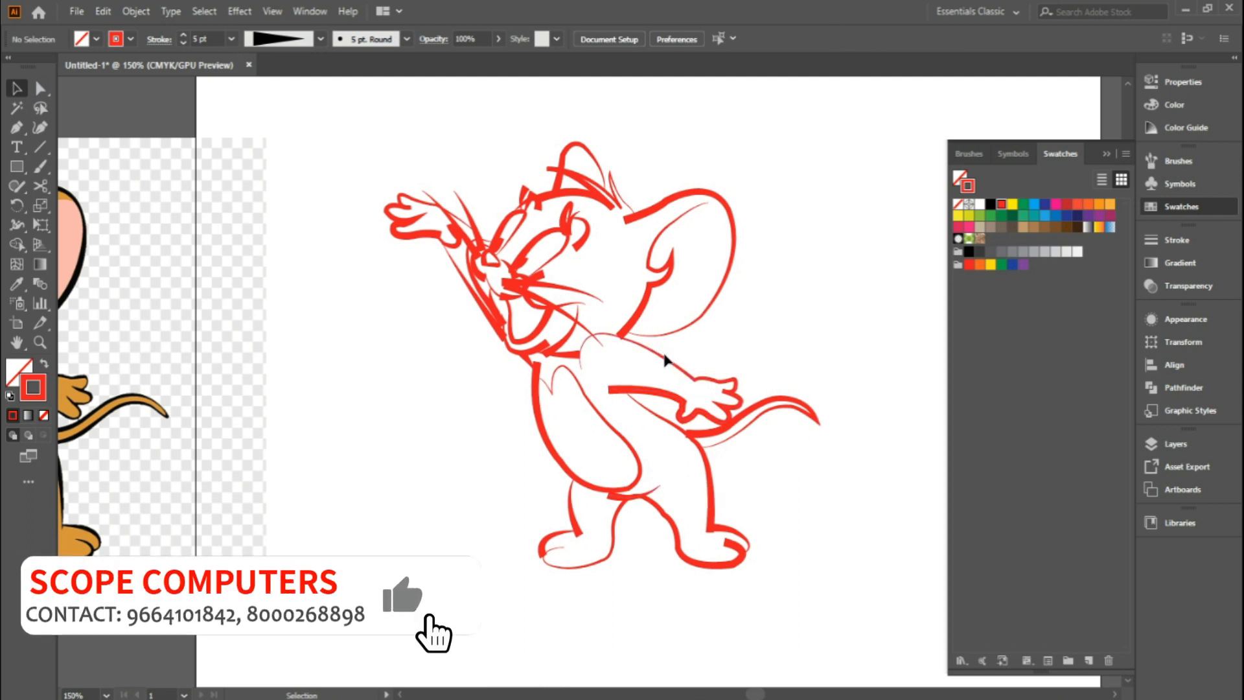
Set the stroke of the lowered arm and hand to 2 pt and that of the back and outer leg line to 3 pt.
left_click(704, 423)
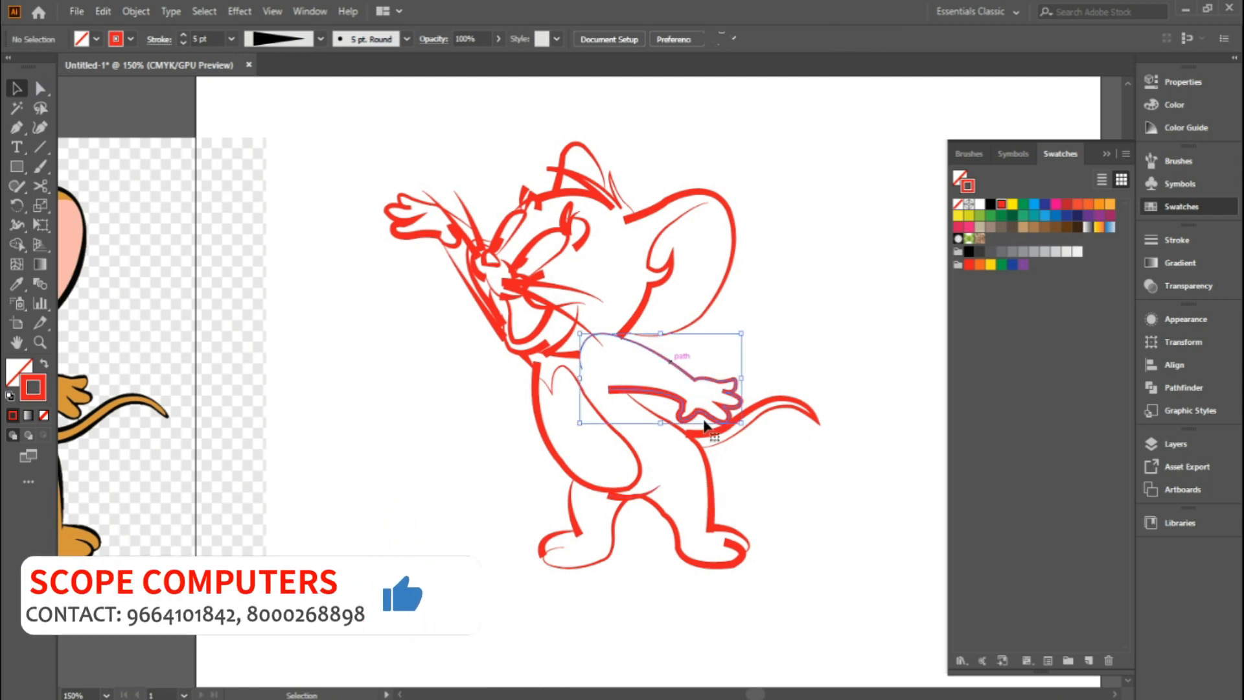
left_click(184, 43)
left_click(184, 43)
left_click(184, 44)
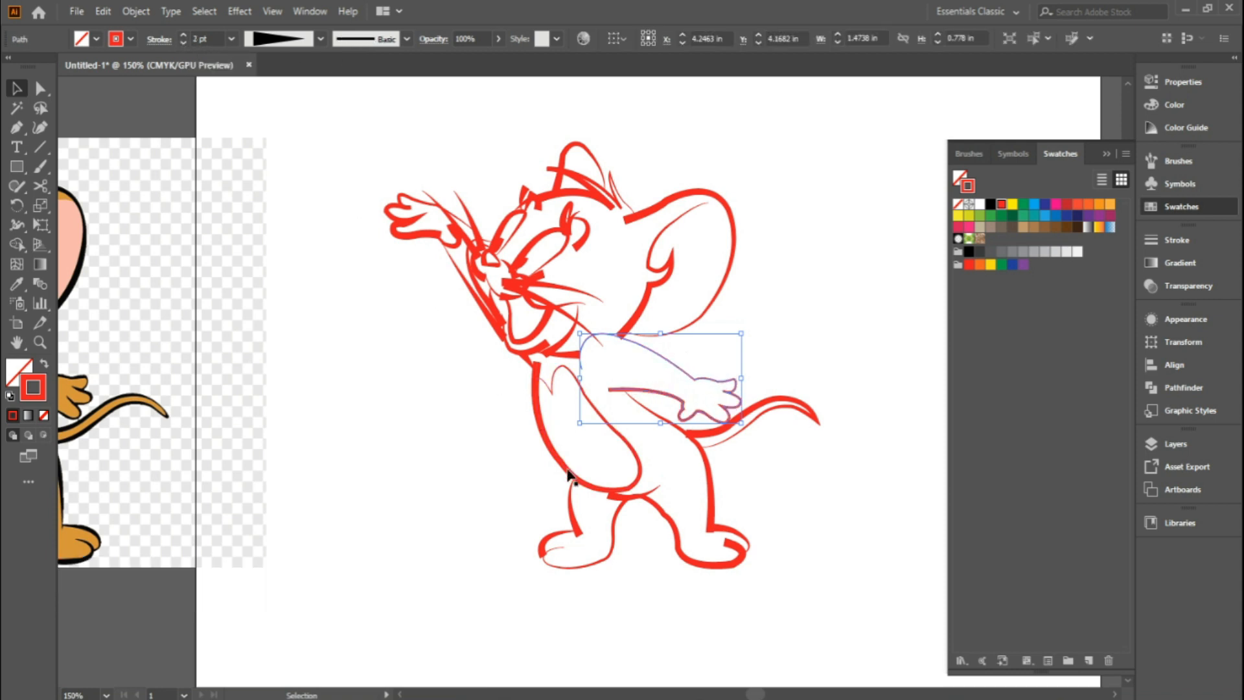
left_click(709, 513)
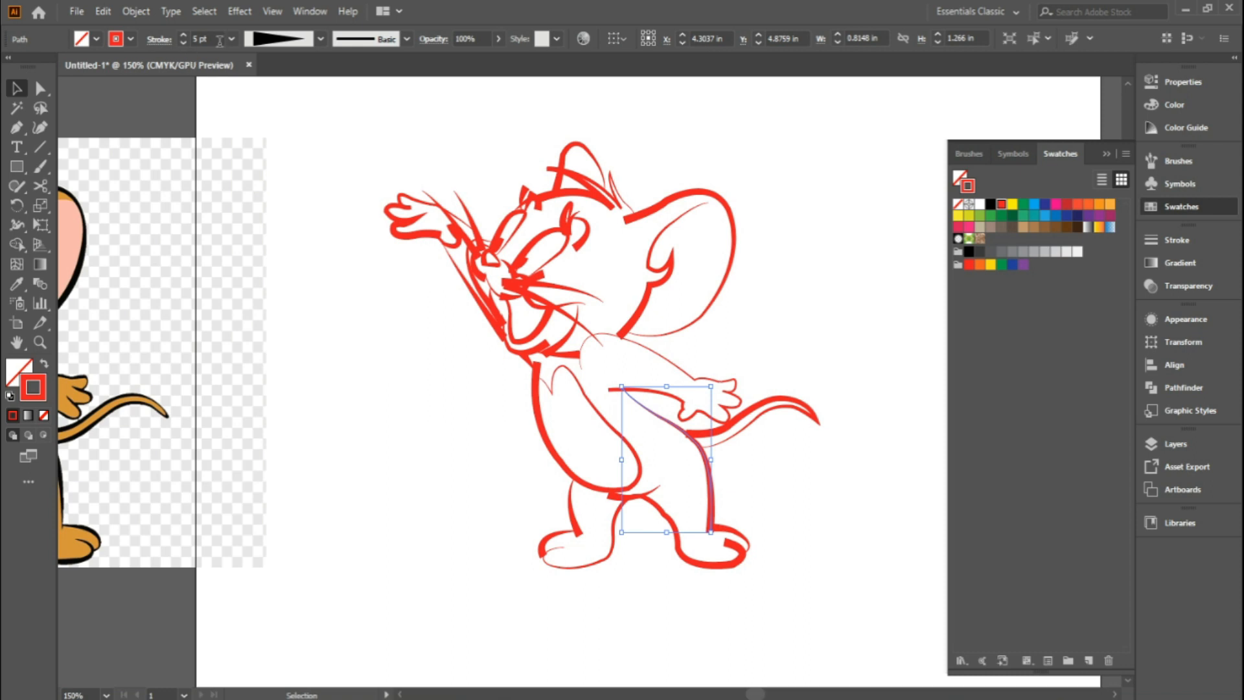
left_click(187, 44)
left_click(187, 44)
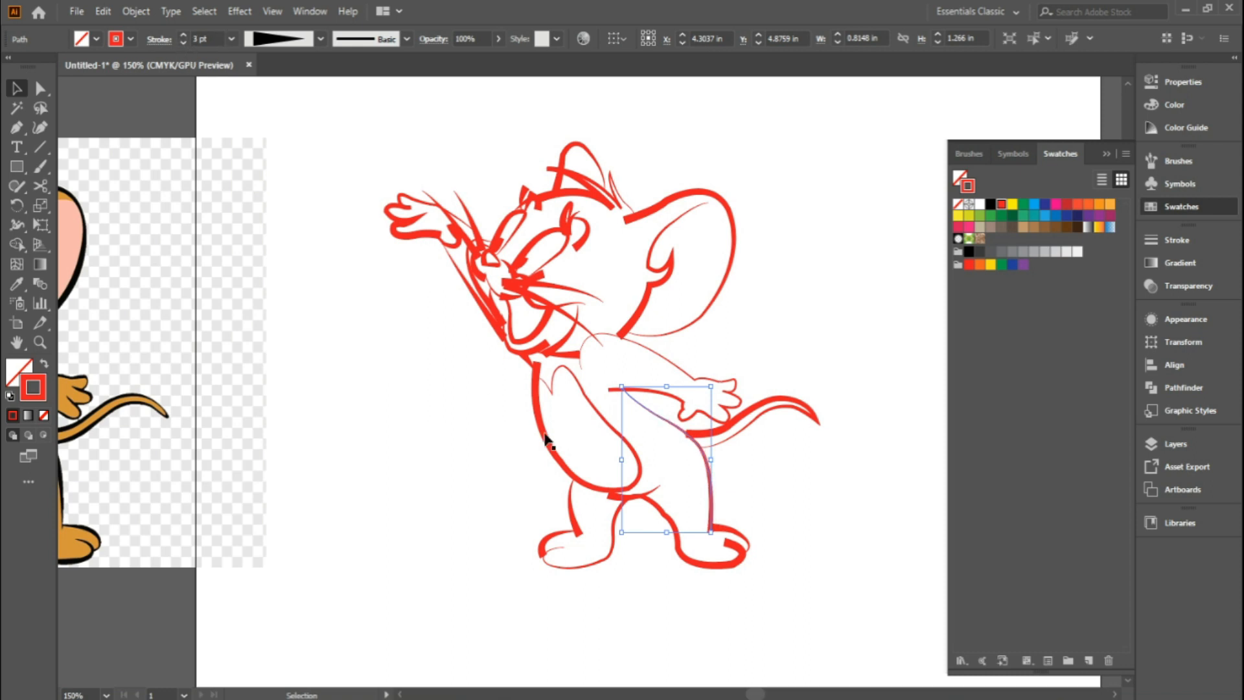
Set the inner legs and feet outline to a 2 pt stroke and thin the upper line of the left foot.
left_click(749, 565)
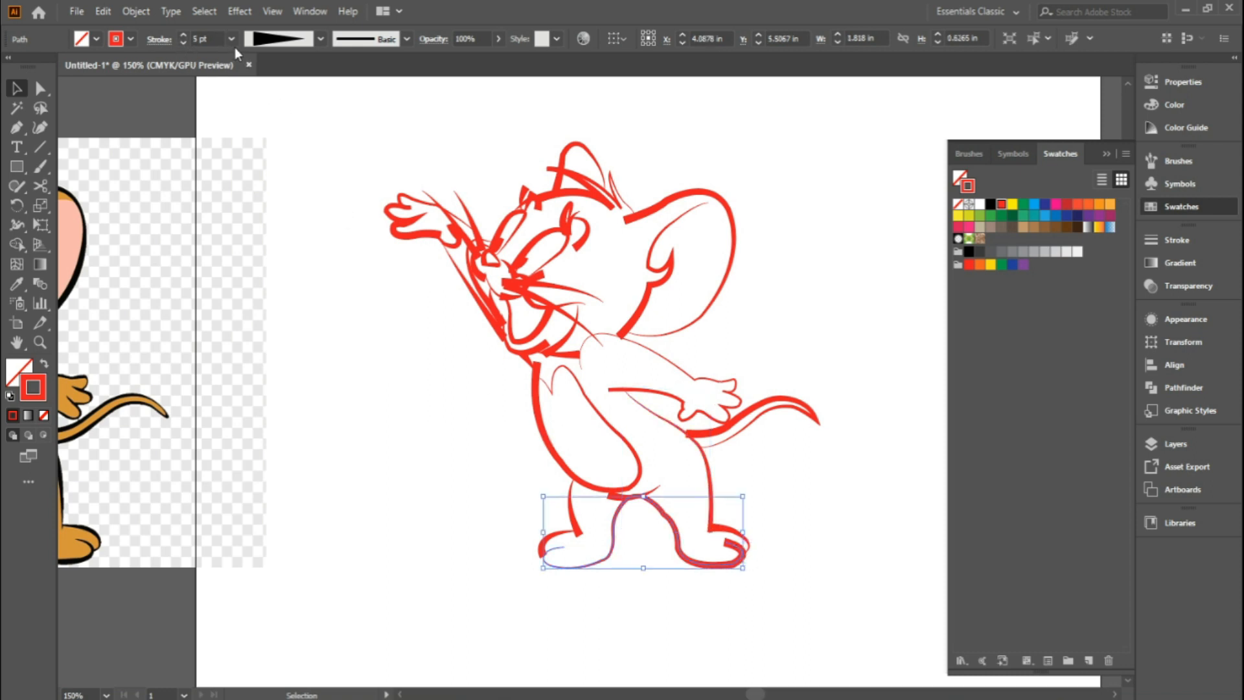
left_click(185, 42)
left_click(184, 41)
left_click(185, 41)
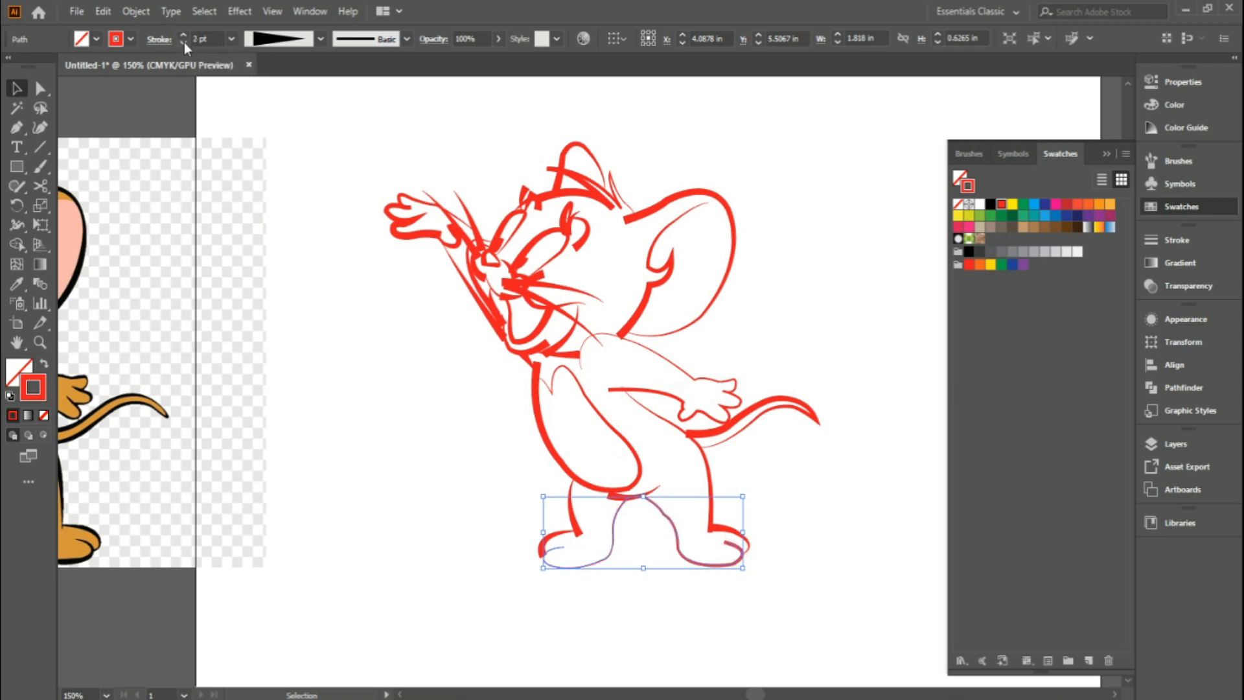
left_click(557, 542)
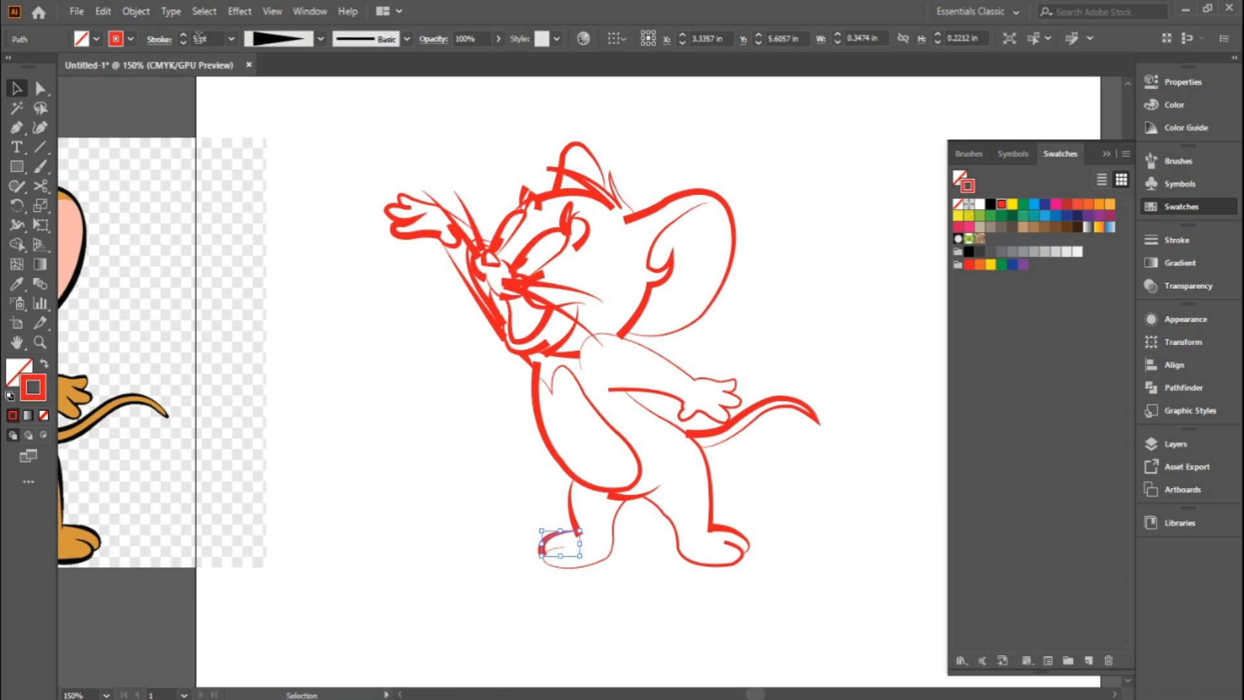
left_click(556, 580)
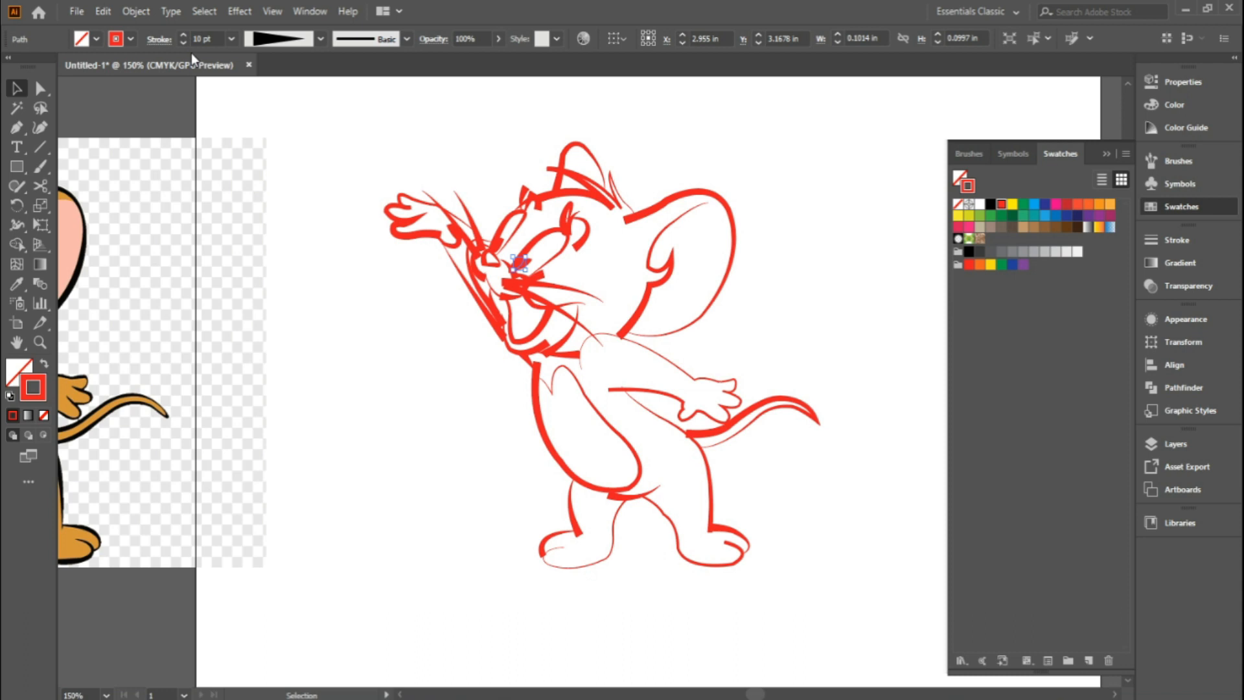
Give the near eye's pupil stroke round caps and round corner joins.
left_click(158, 40)
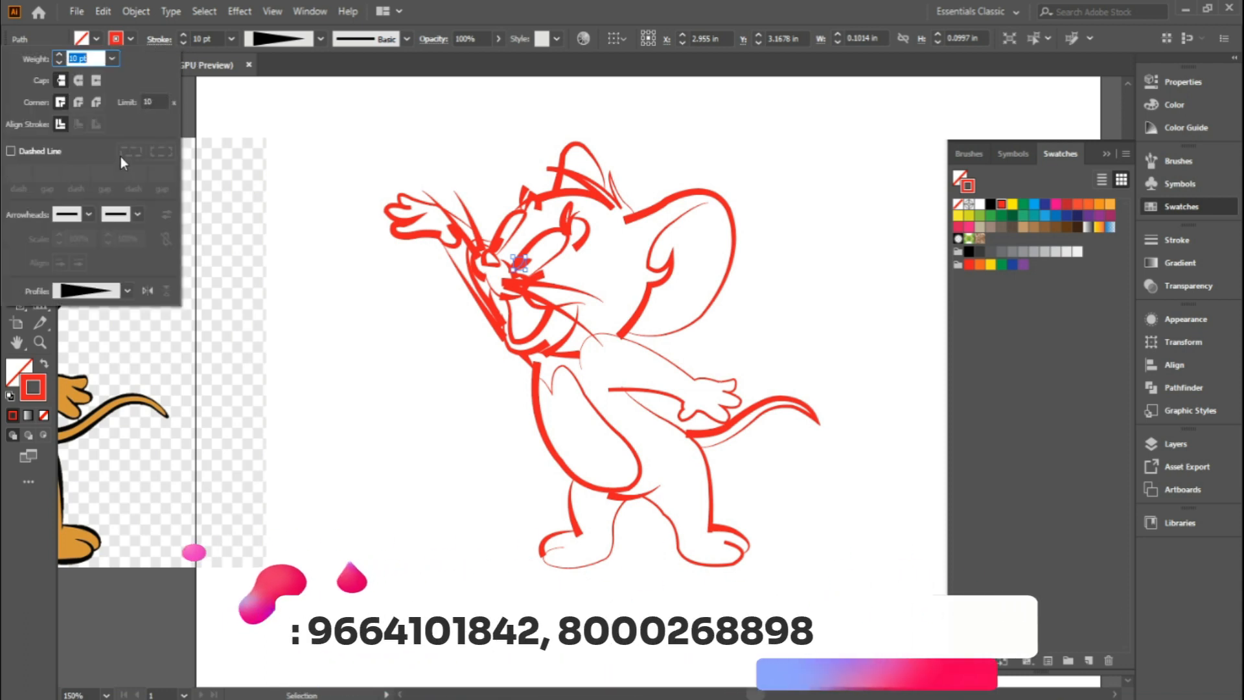
left_click(78, 81)
left_click(80, 101)
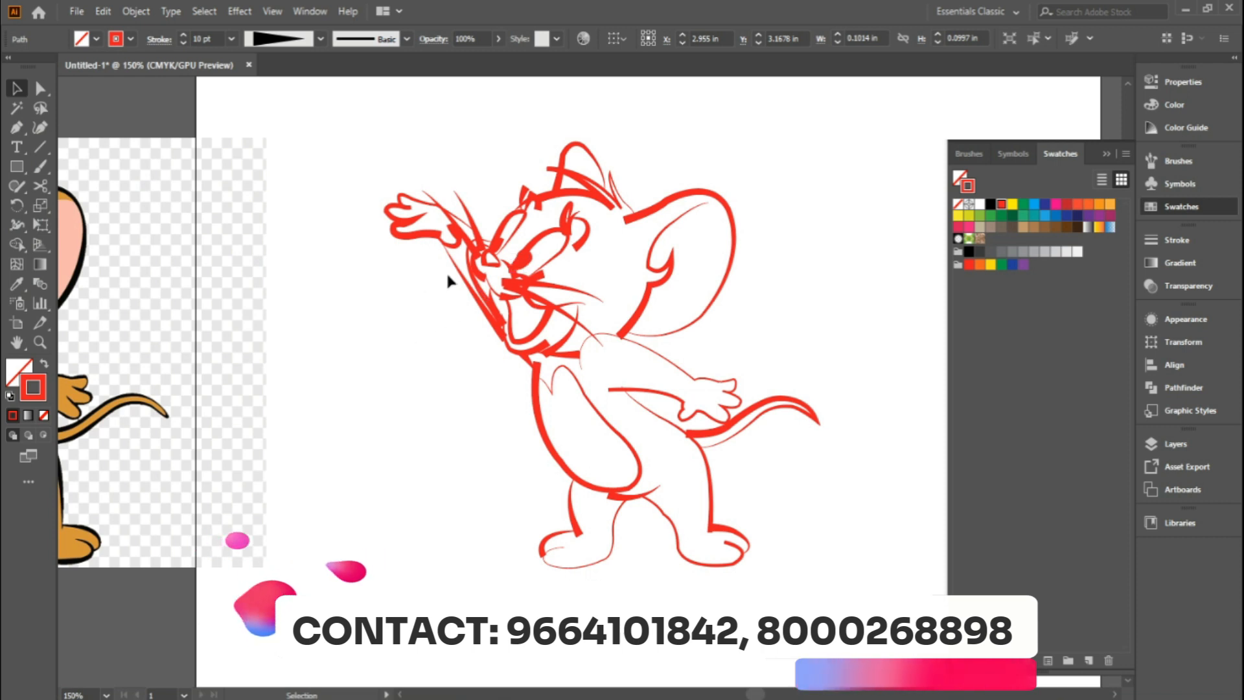
left_click(533, 266)
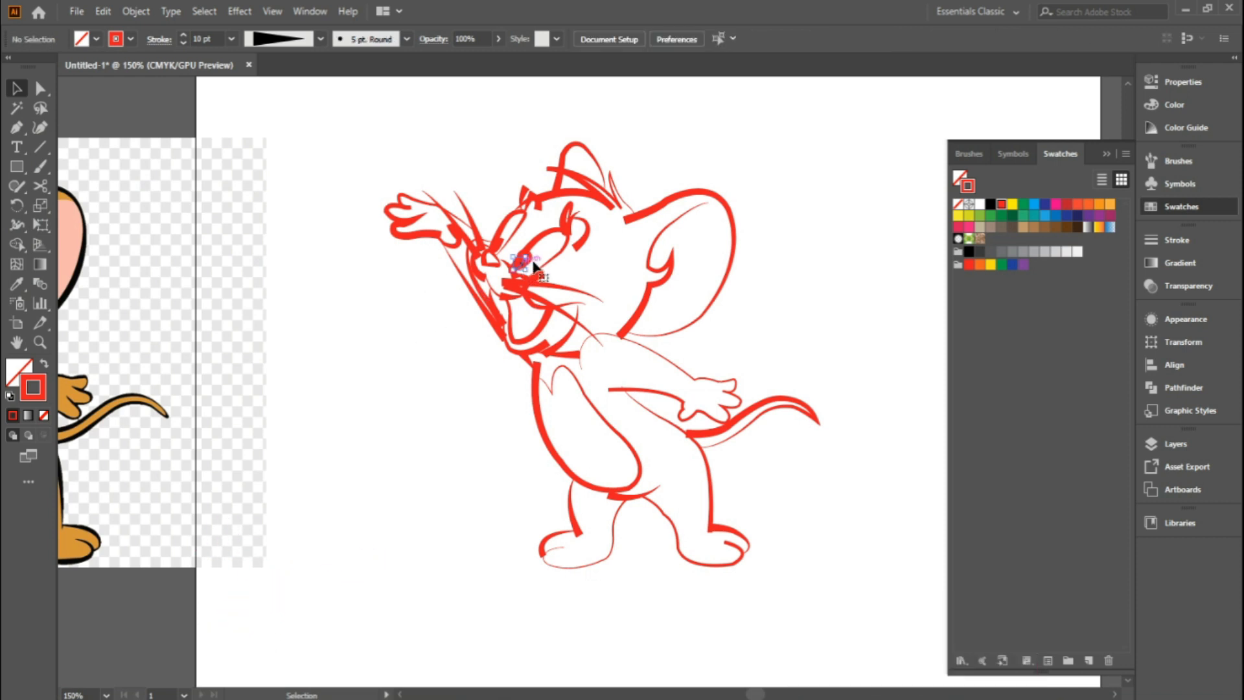
Set the far eye's path to a 3 pt stroke with round caps and round corner joins.
left_click(503, 247)
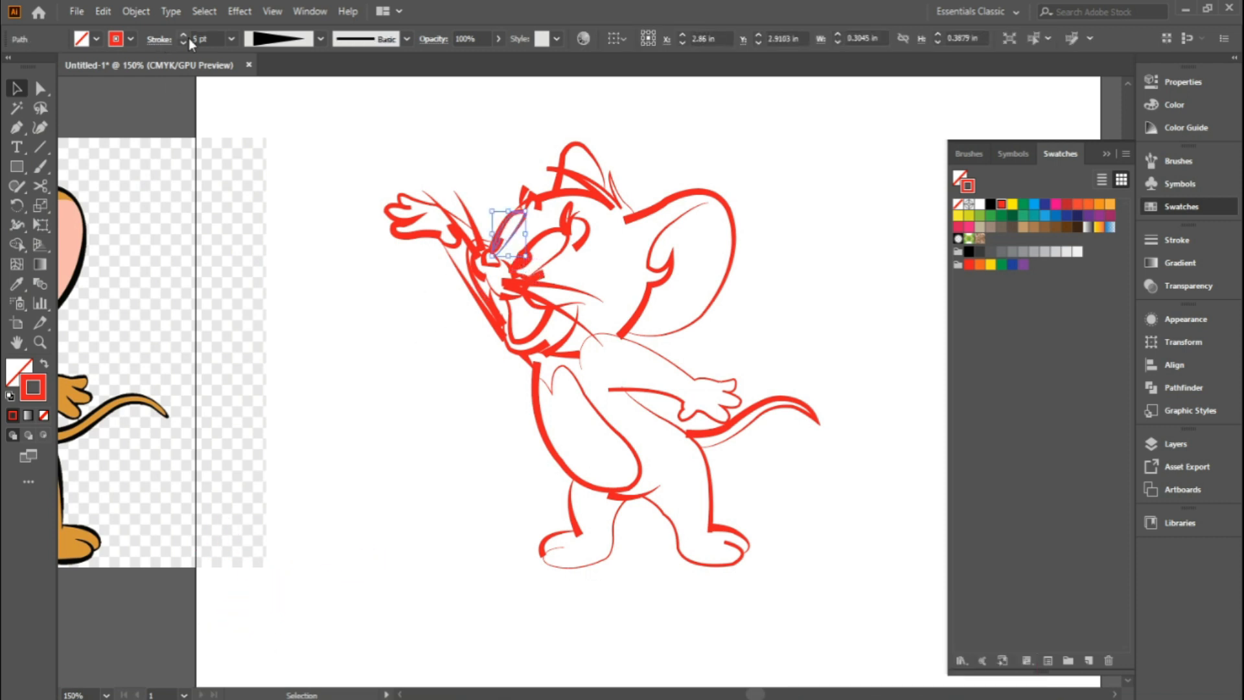
left_click(368, 295)
left_click(491, 252)
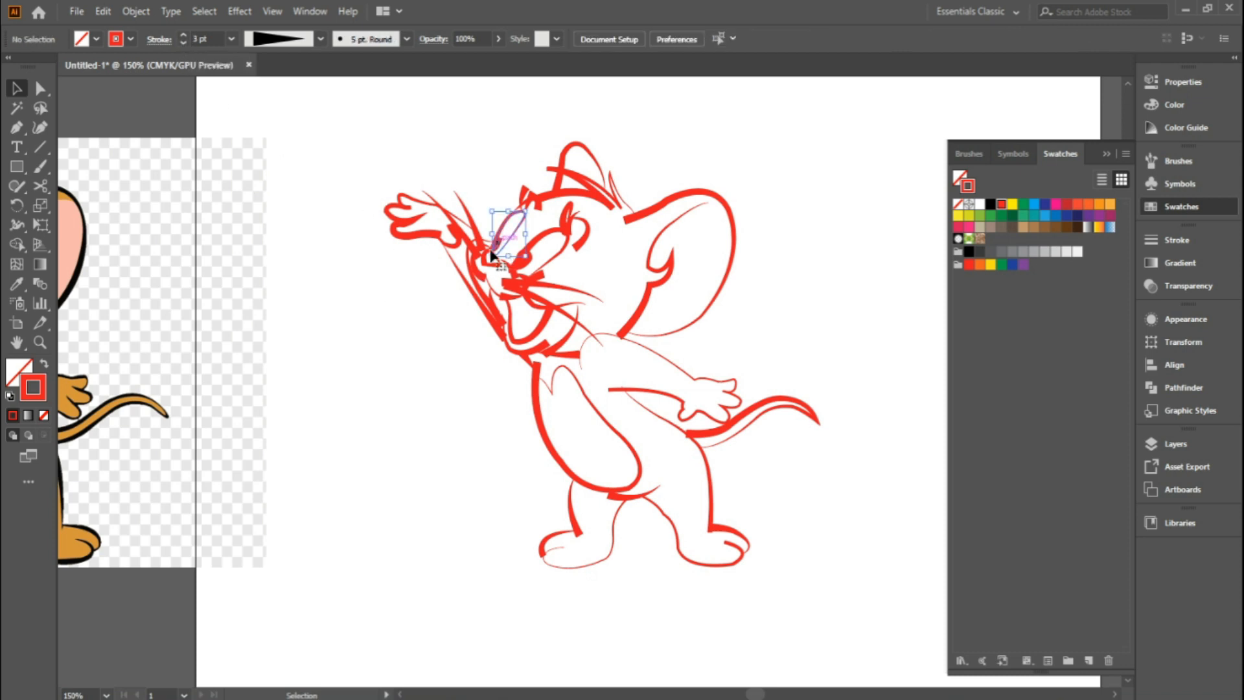
left_click_drag(465, 231, 639, 312)
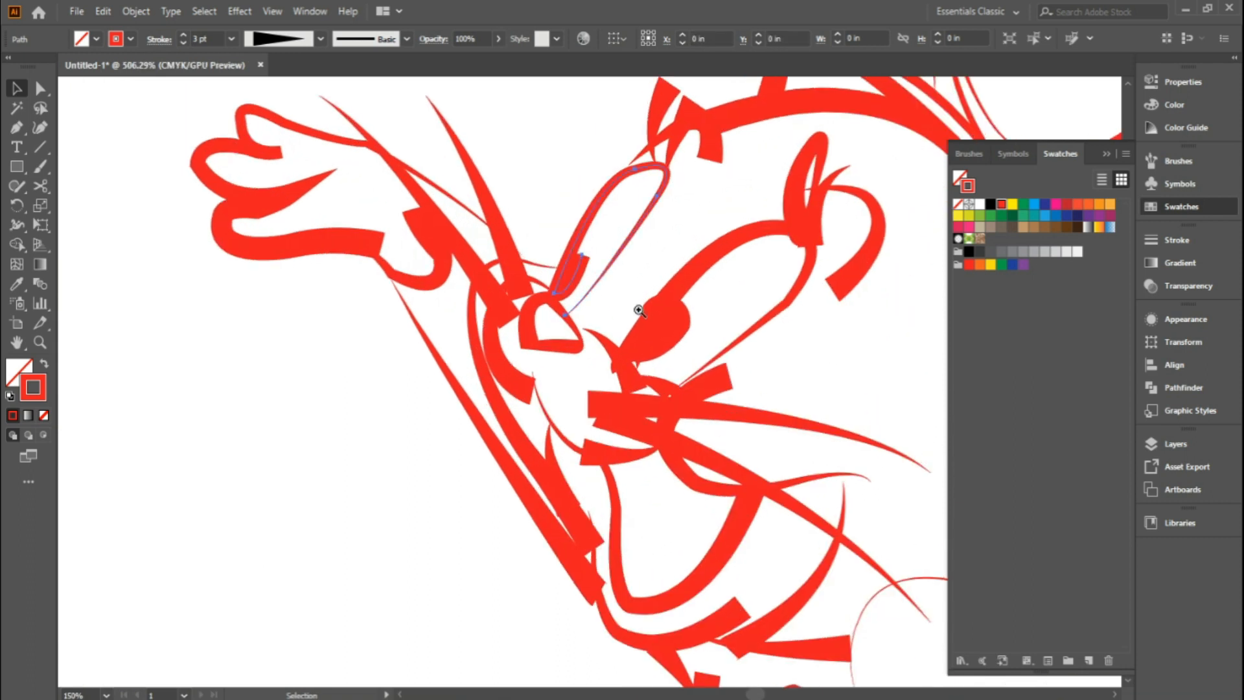
left_click(582, 263)
left_click(148, 43)
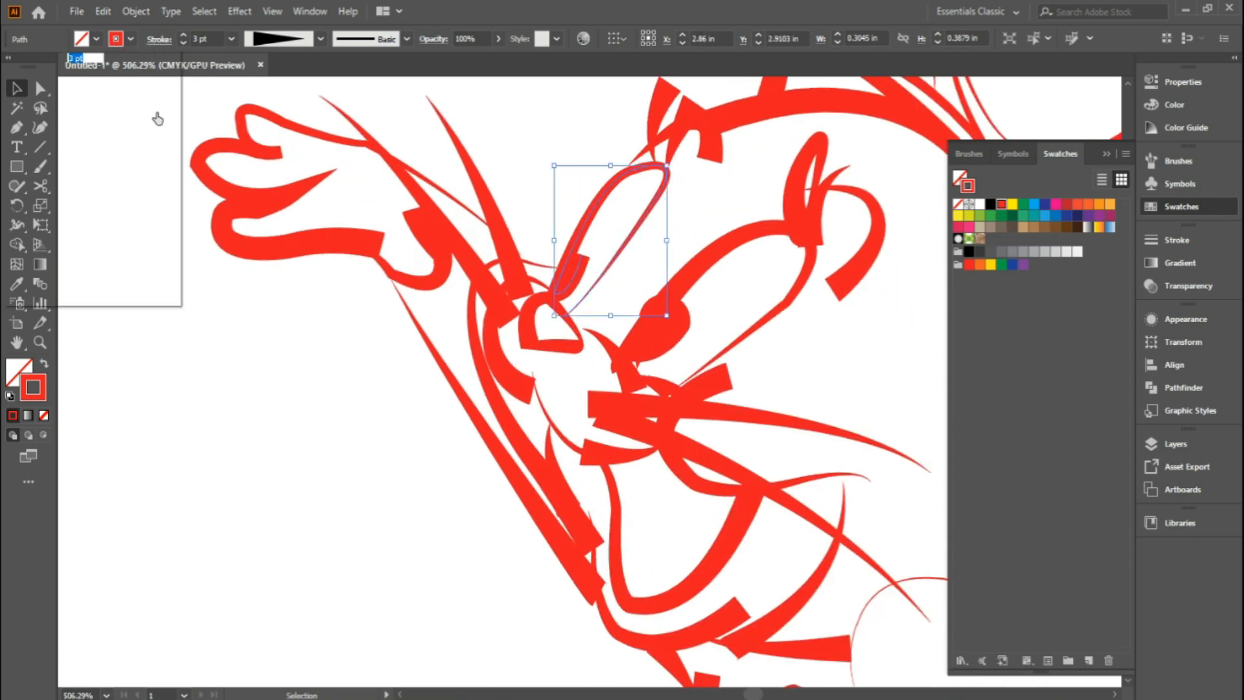
left_click(78, 82)
left_click(77, 103)
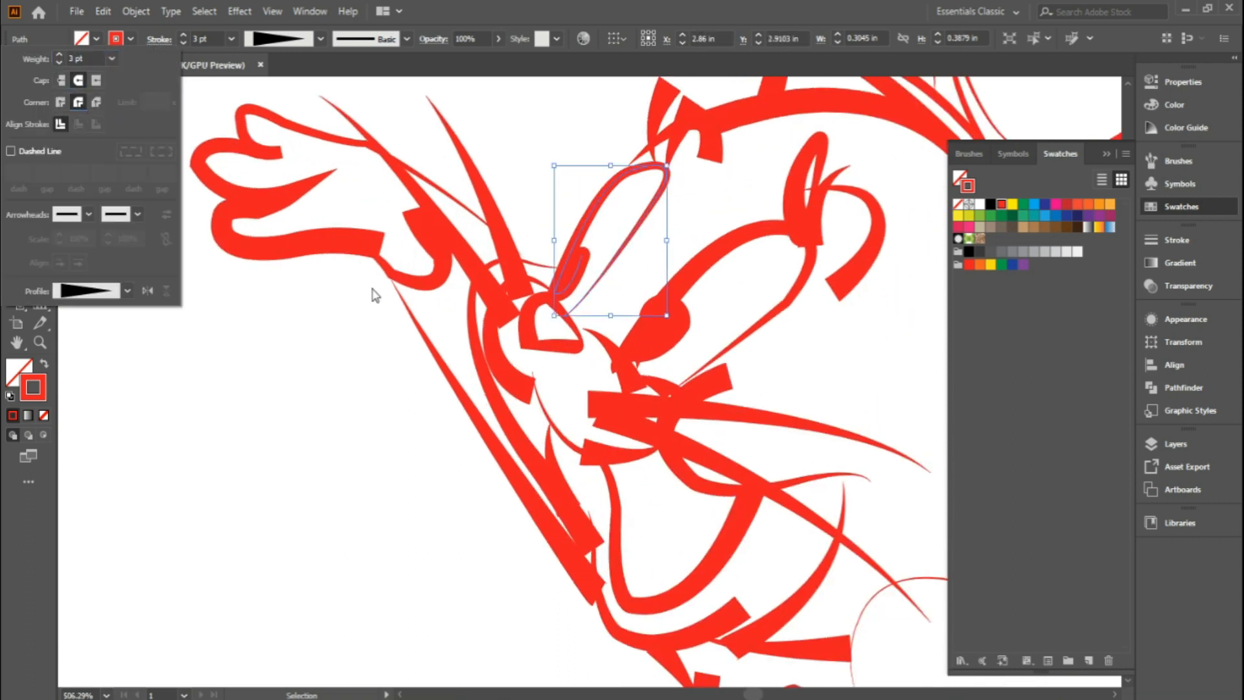
left_click(533, 170)
left_click(511, 153)
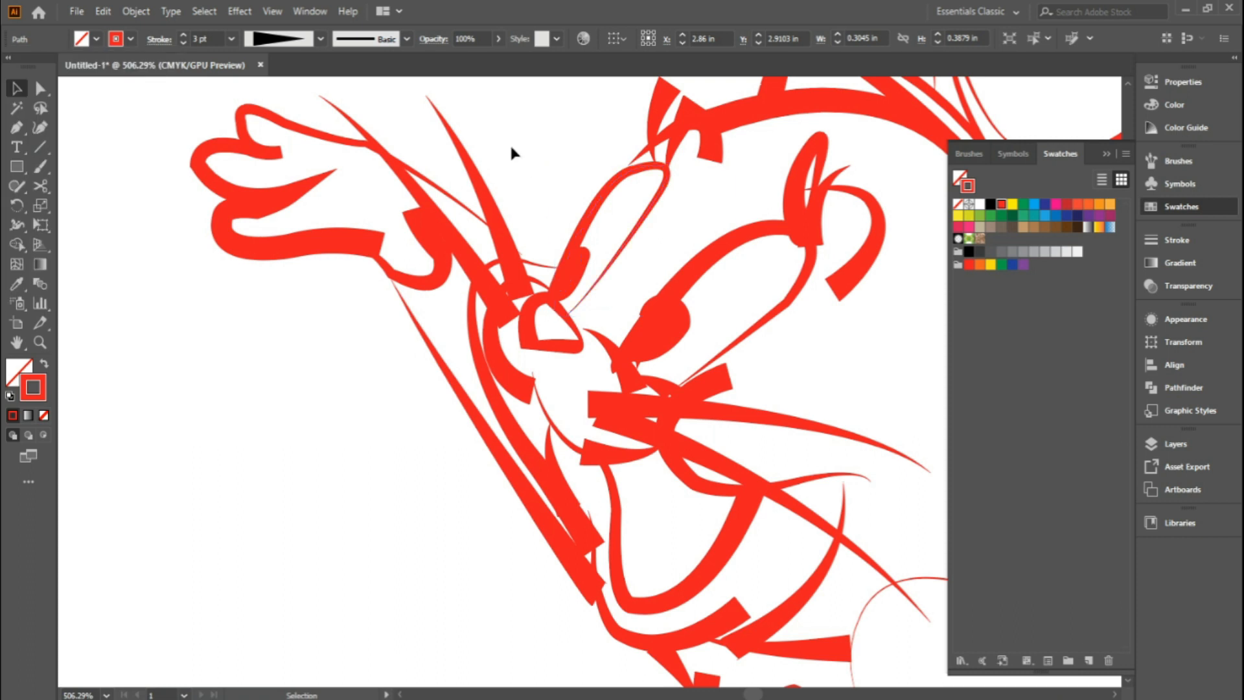
Thin the stroke of the upper whisker on the near cheek and set the lower whisker's stroke to 2 pt.
key("a")
key("ctrl+minus")
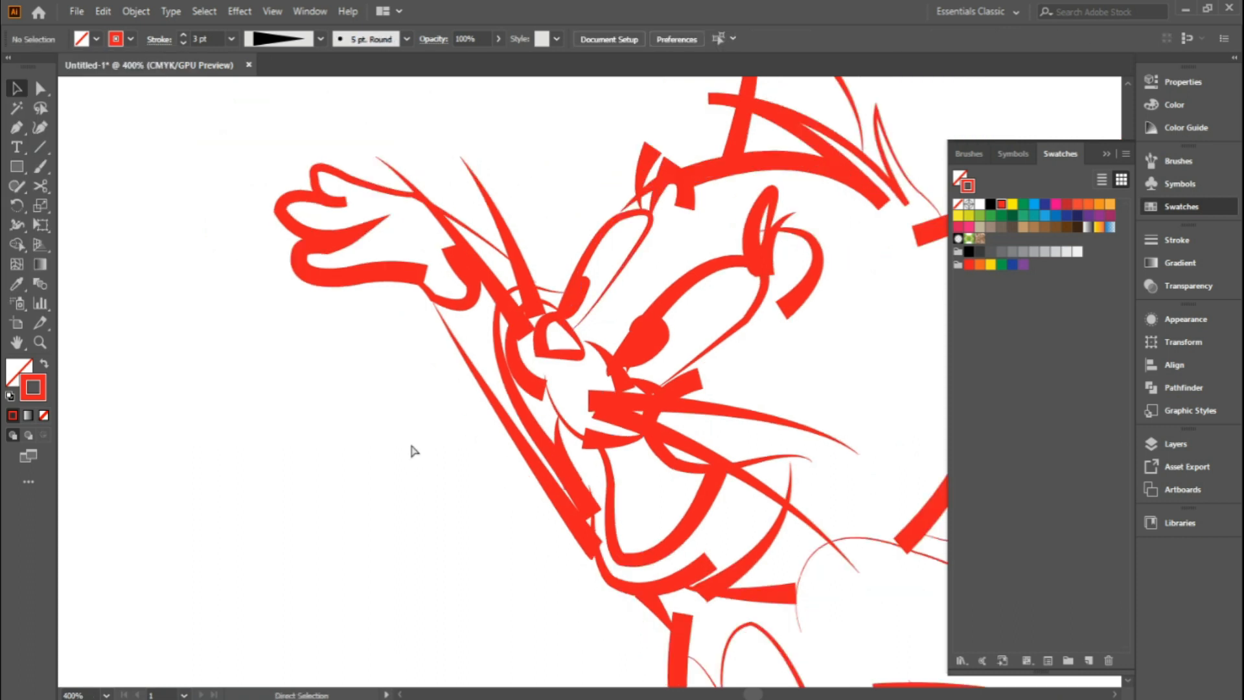
key("v")
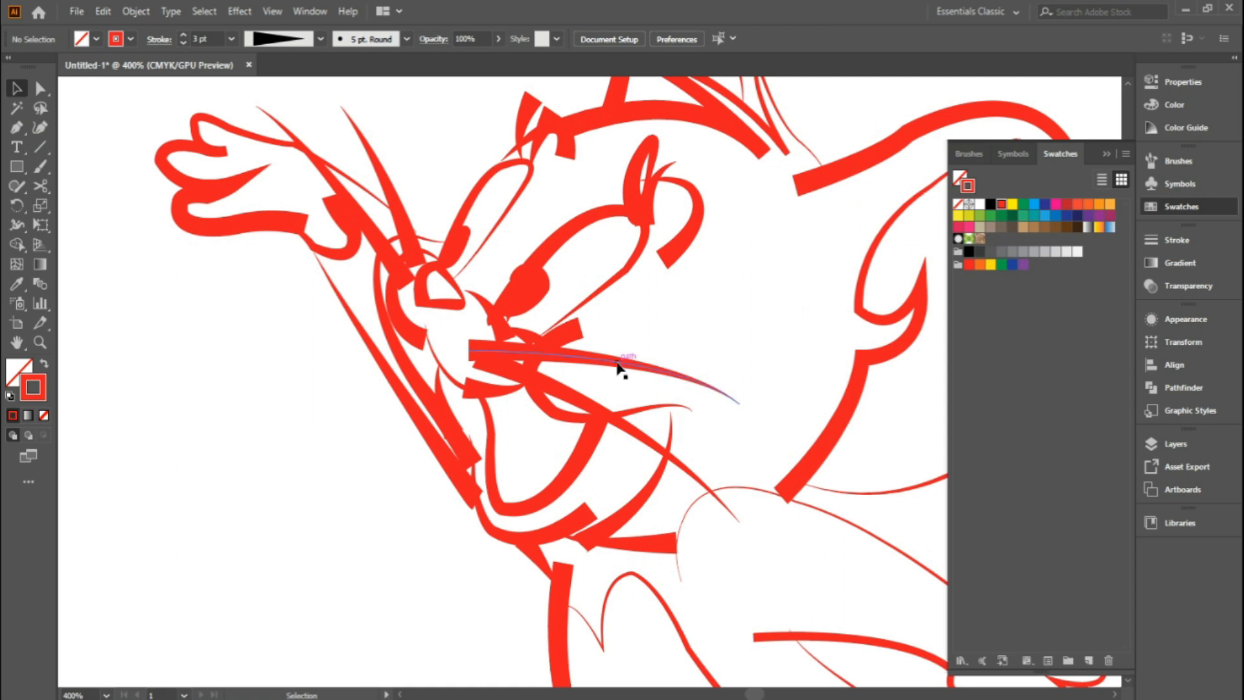
left_click(618, 361)
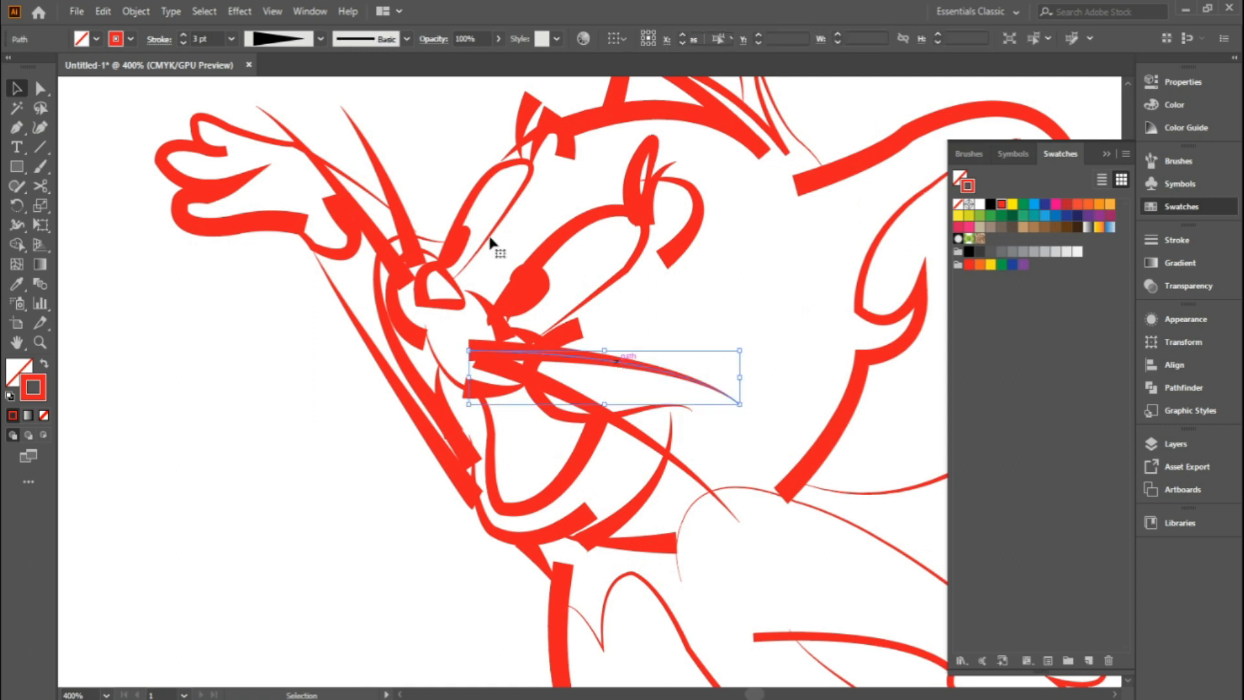
left_click(185, 44)
left_click(638, 434)
left_click(184, 44)
left_click(183, 43)
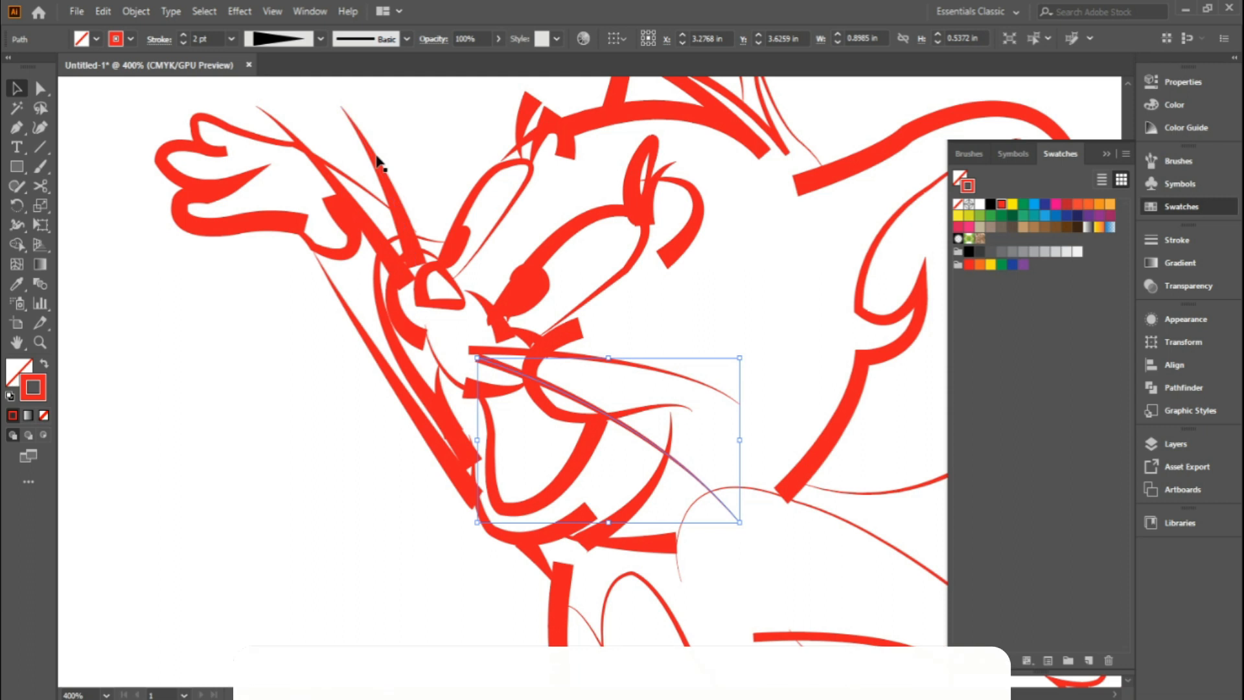
Set the stroke of the far-side whisker nearest the eye to 2 pt and the other far-side whisker to 3 pt.
left_click(387, 204)
left_click(183, 44)
left_click(182, 43)
left_click(282, 124)
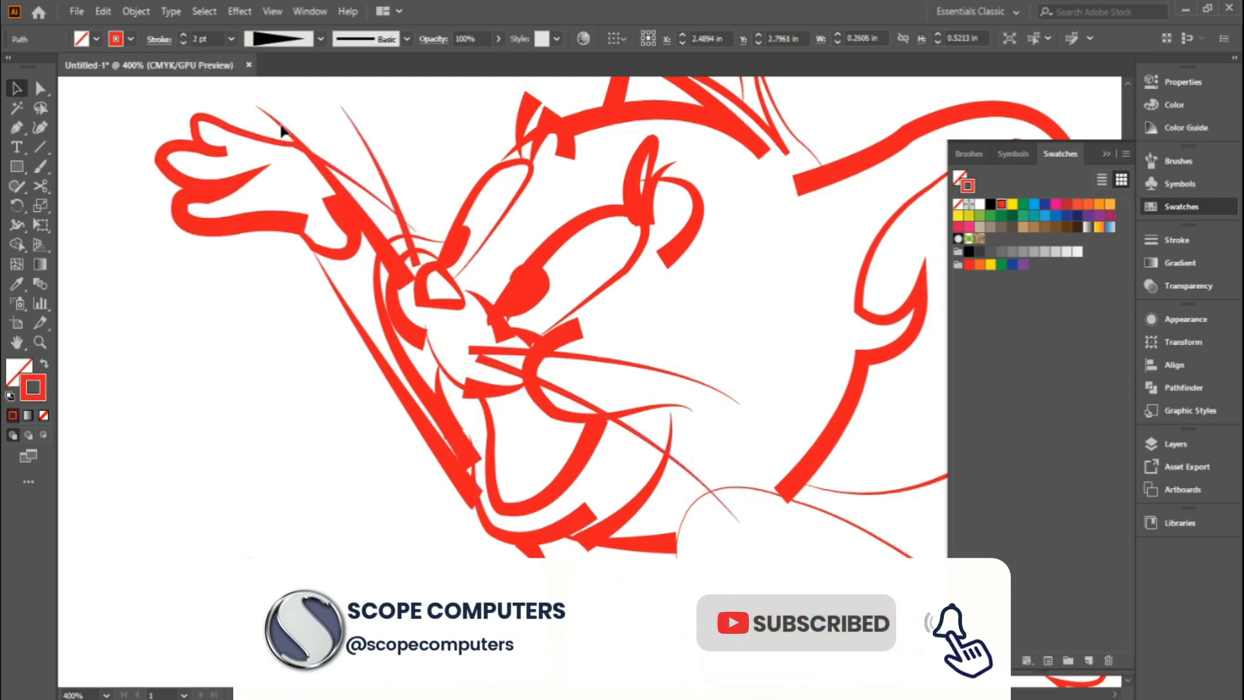
left_click(292, 138)
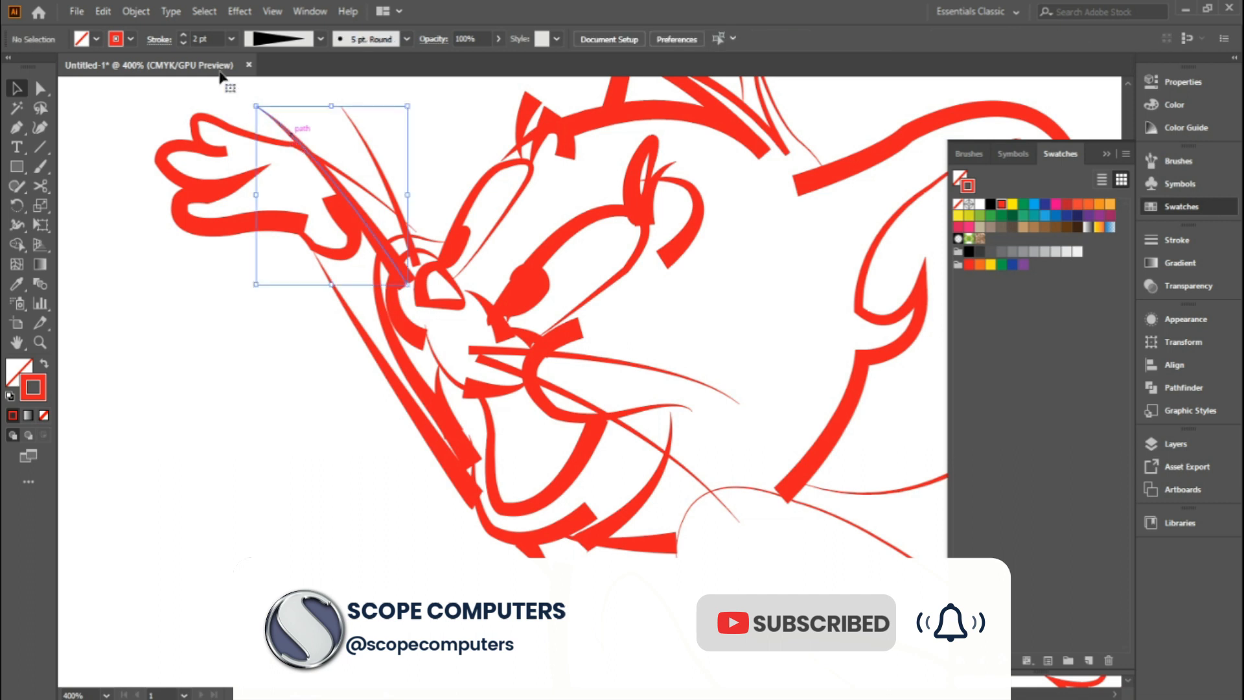
left_click(185, 44)
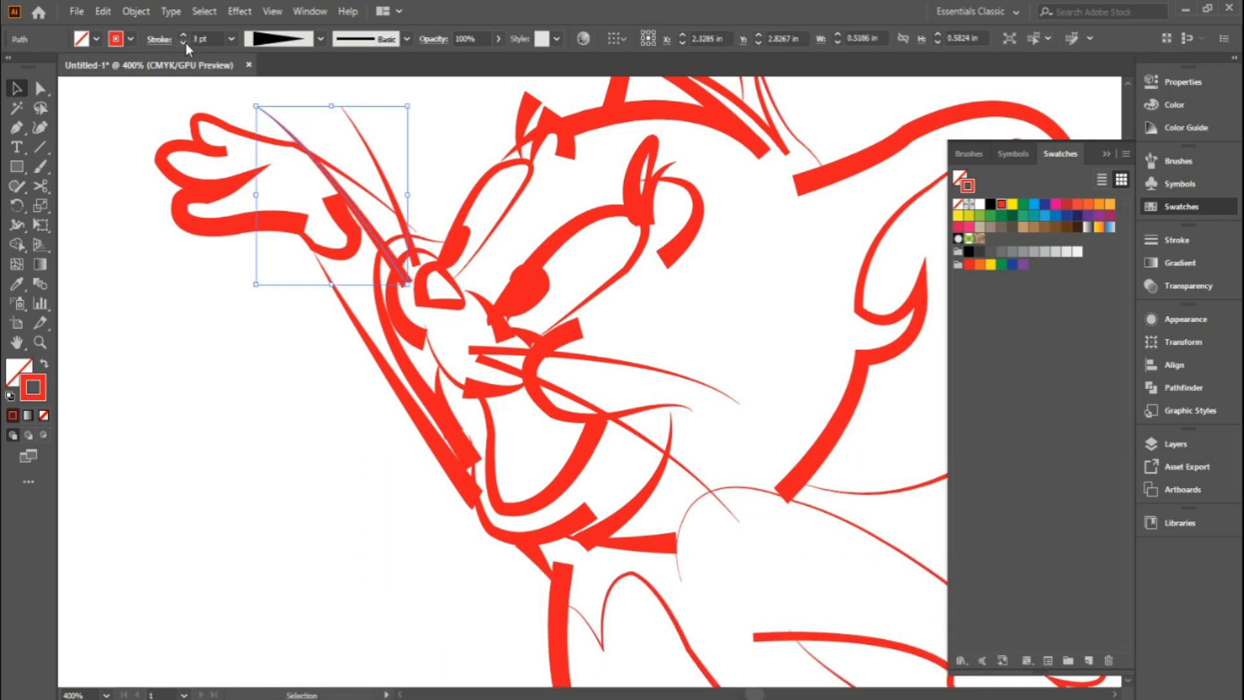
Set the raised hand's outline to a 2 pt stroke.
left_click(227, 226)
left_click(184, 42)
left_click(184, 42)
left_click(184, 41)
Thin the strokes of the raised arm's long outer line and the long curve running beside it around the muzzle.
left_click(434, 433)
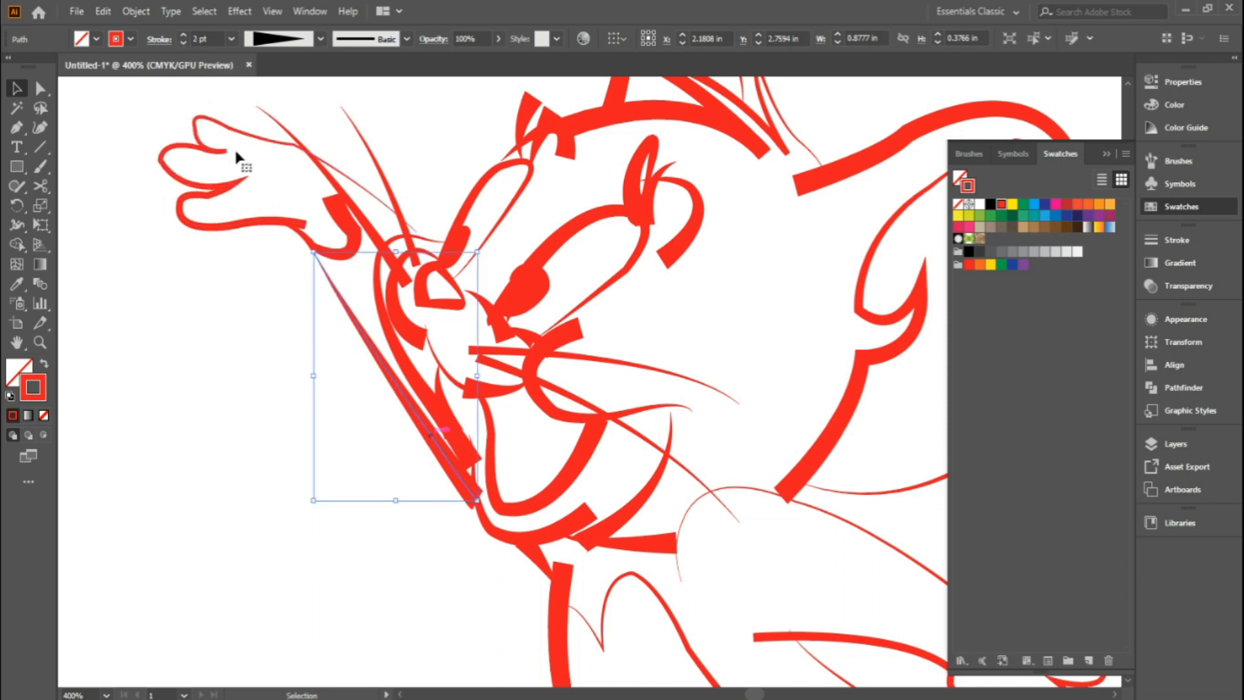
left_click(185, 43)
left_click(185, 43)
left_click(222, 319)
left_click_drag(402, 313, 382, 331)
left_click(402, 412)
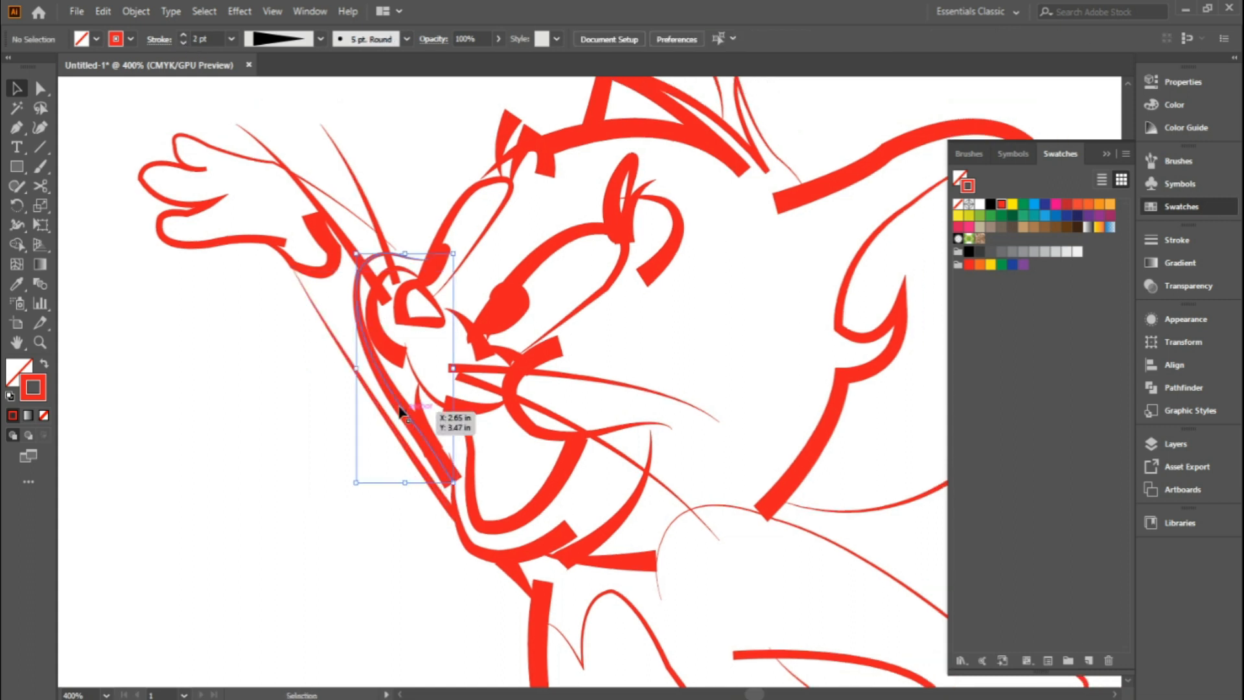
left_click(183, 38)
left_click(183, 42)
Set the short tapered line between the raised arm and the mouth to a 2 pt stroke.
left_click(429, 445)
left_click(183, 43)
left_click(183, 43)
left_click(183, 43)
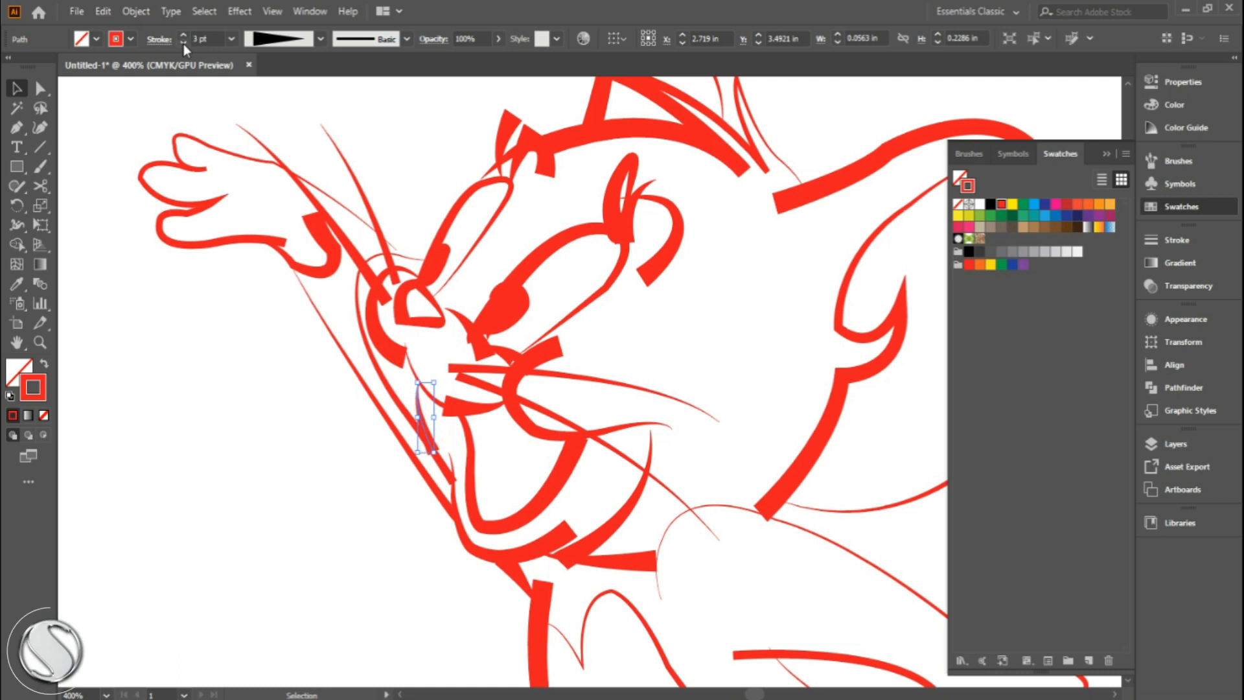
left_click(304, 438)
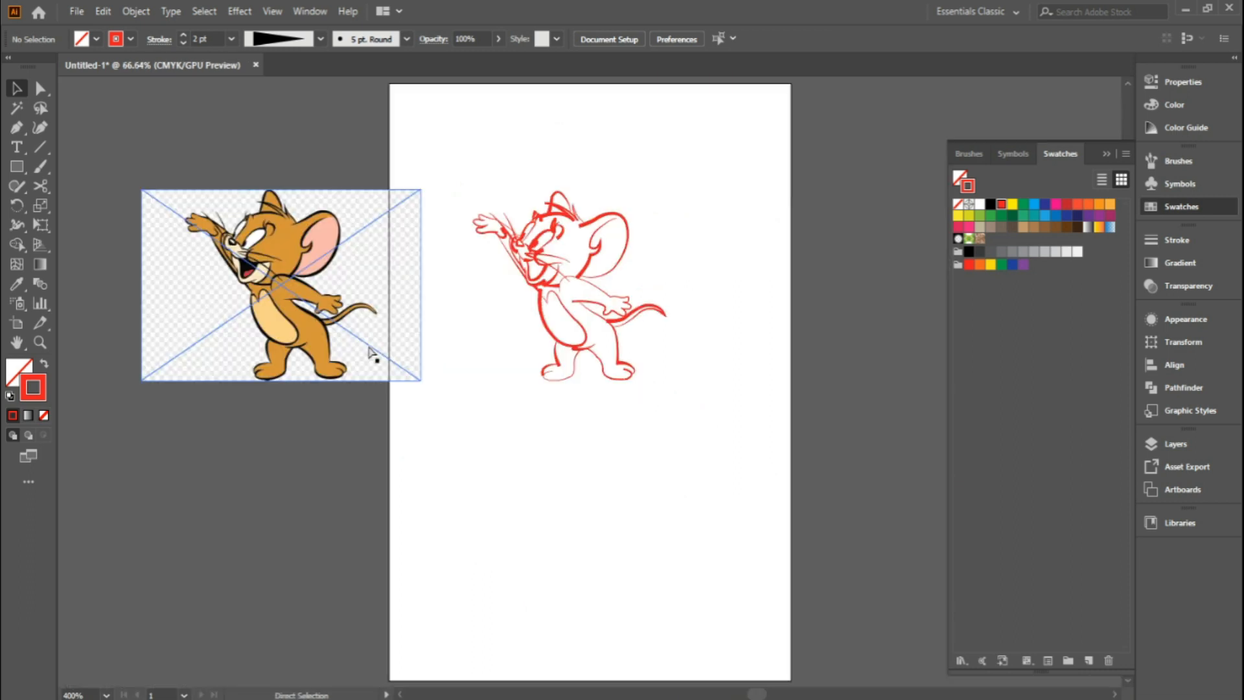
Move the Jerry reference image closer to the red line art.
key("ctrl+0")
left_click_drag(466, 164, 612, 497)
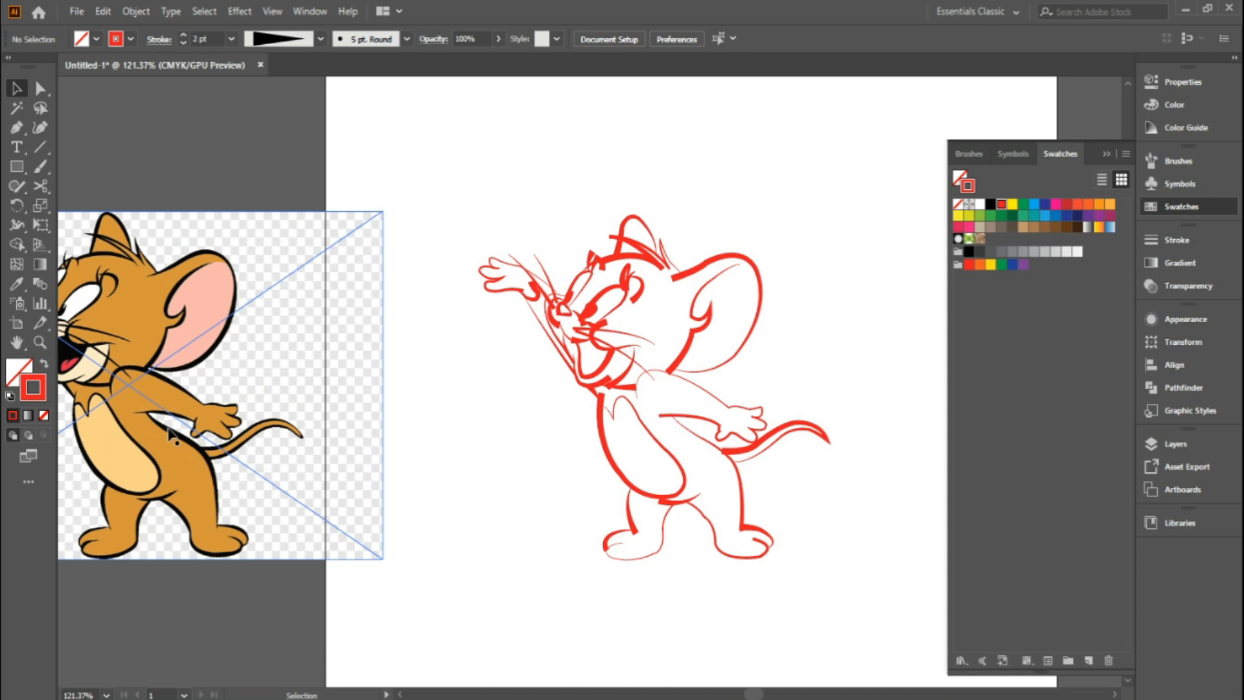
left_click_drag(236, 464, 711, 468)
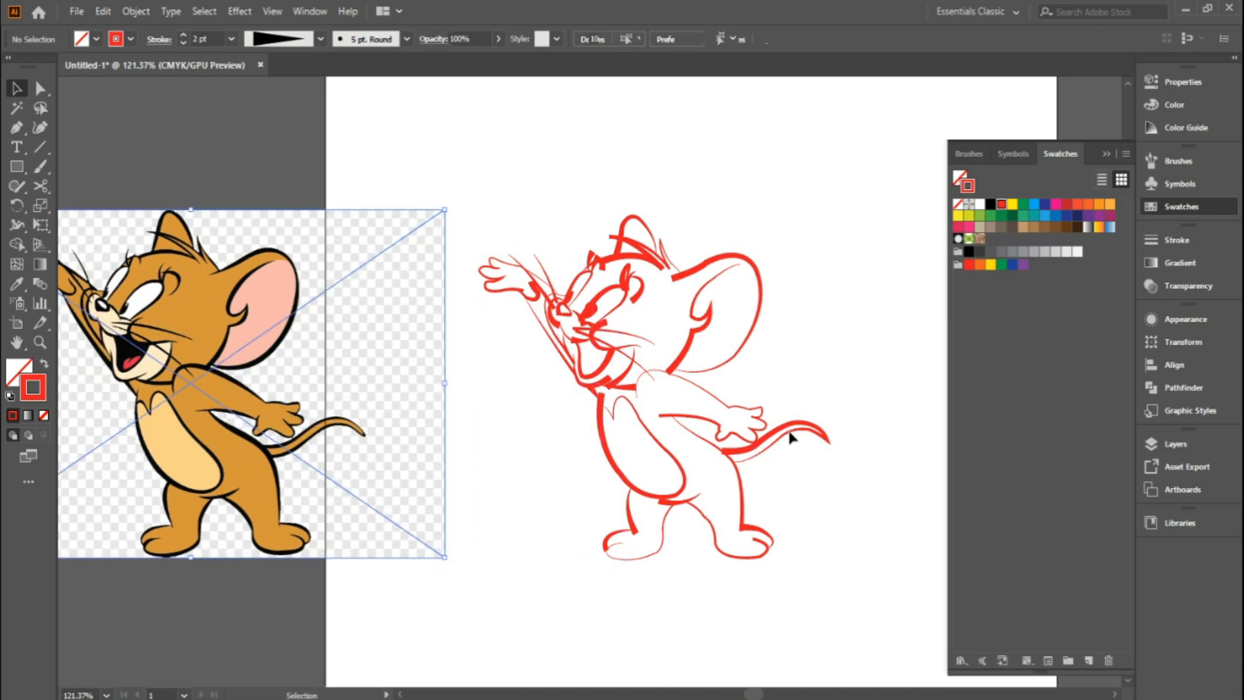
Try the off-centre teardrop, symmetric oval, double-bulge and half-dome width profiles on the tail's path.
left_click(789, 441)
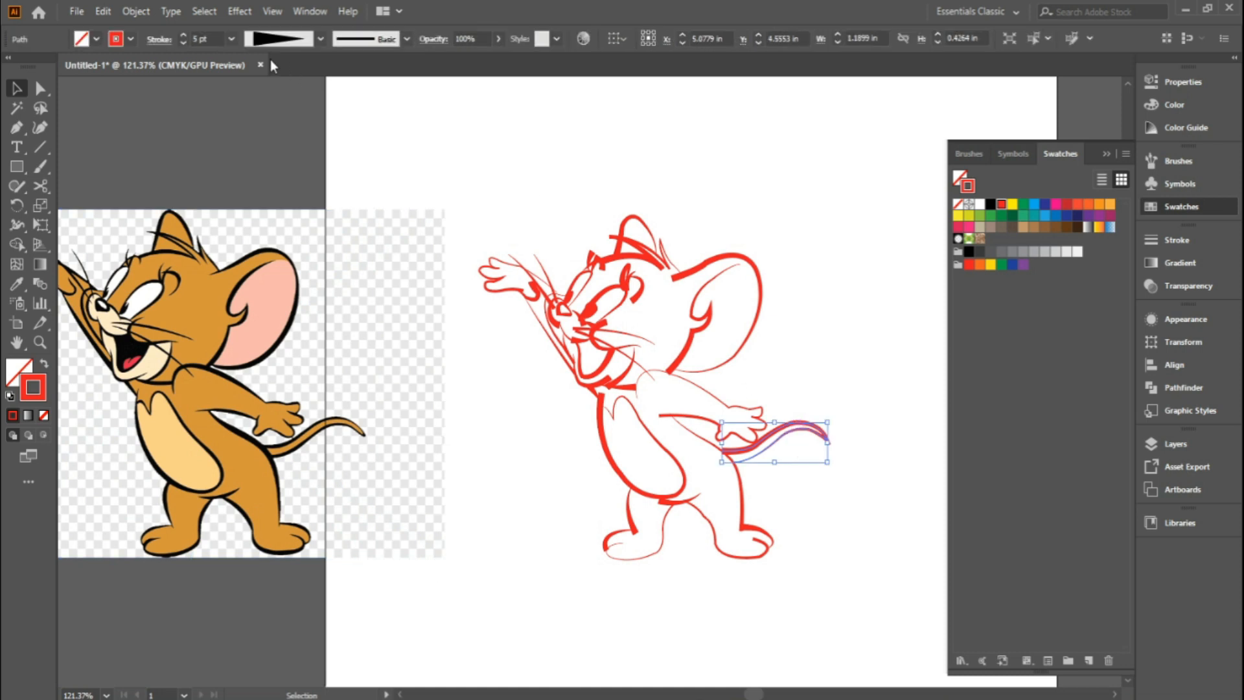
left_click(318, 39)
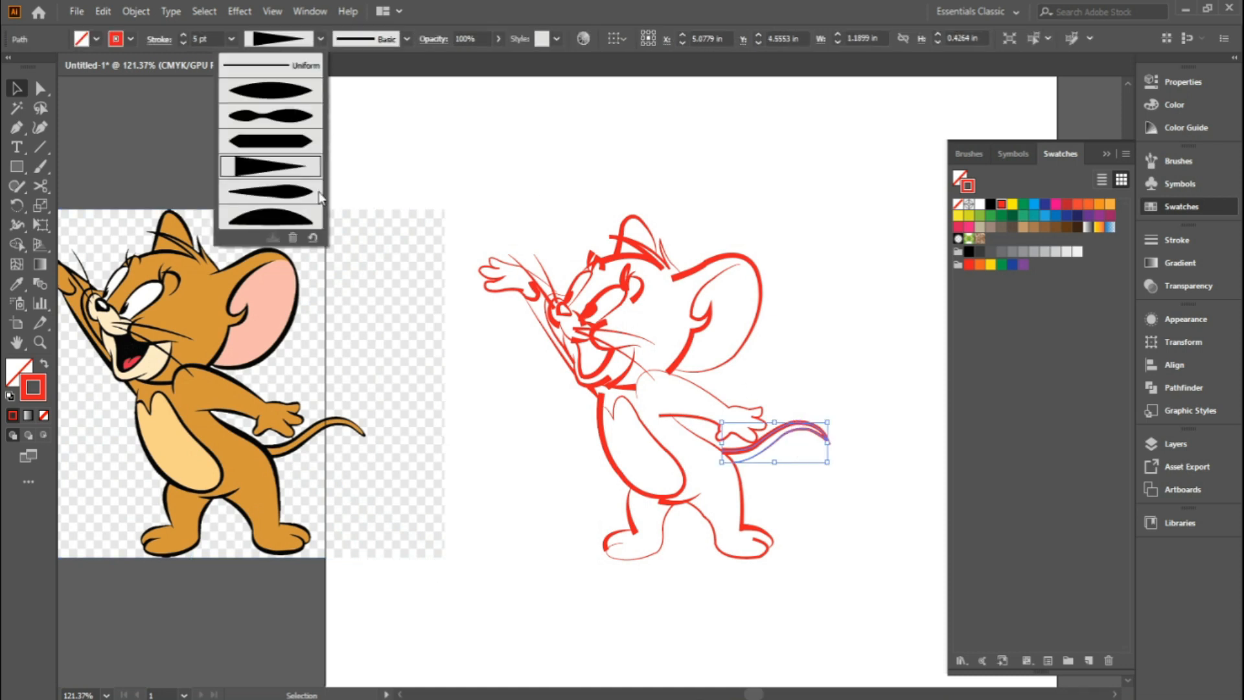
left_click(300, 199)
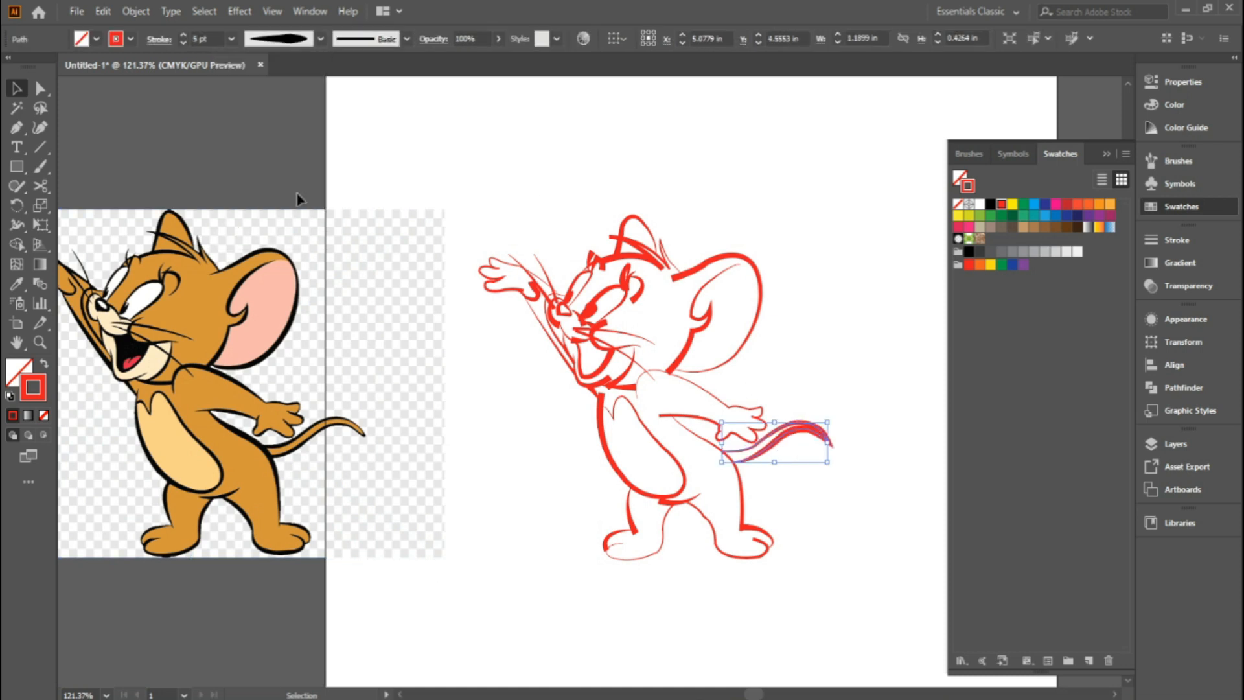
left_click(321, 38)
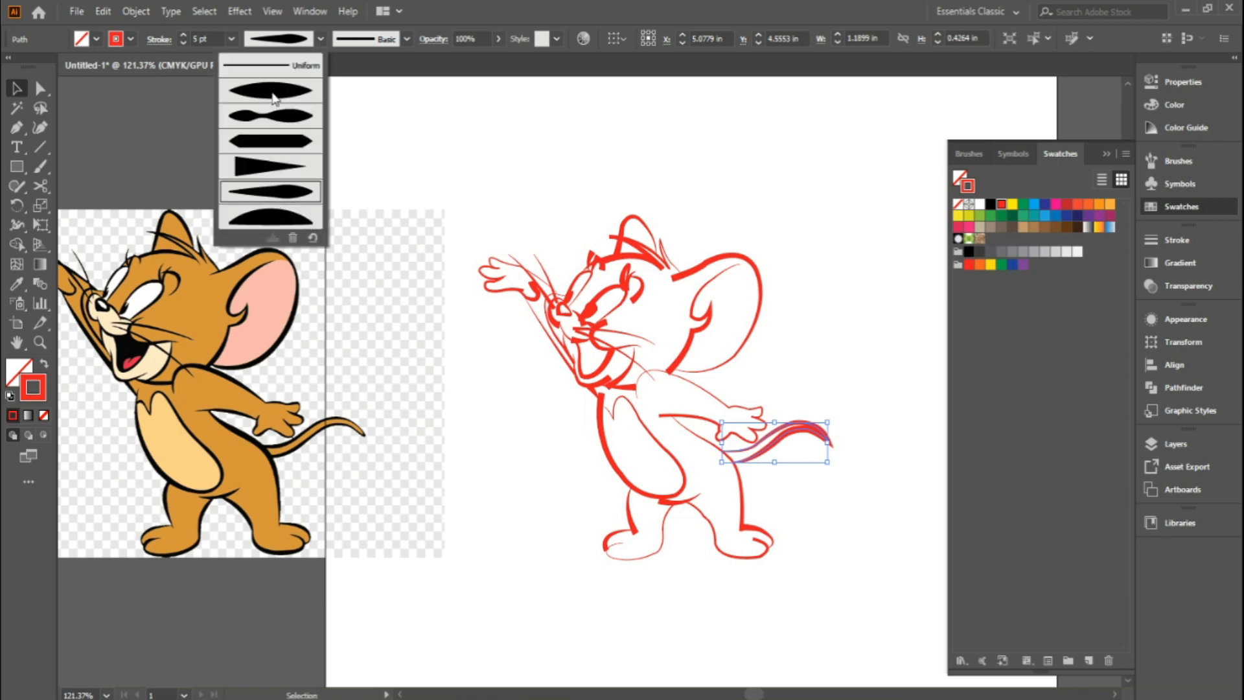
left_click(273, 98)
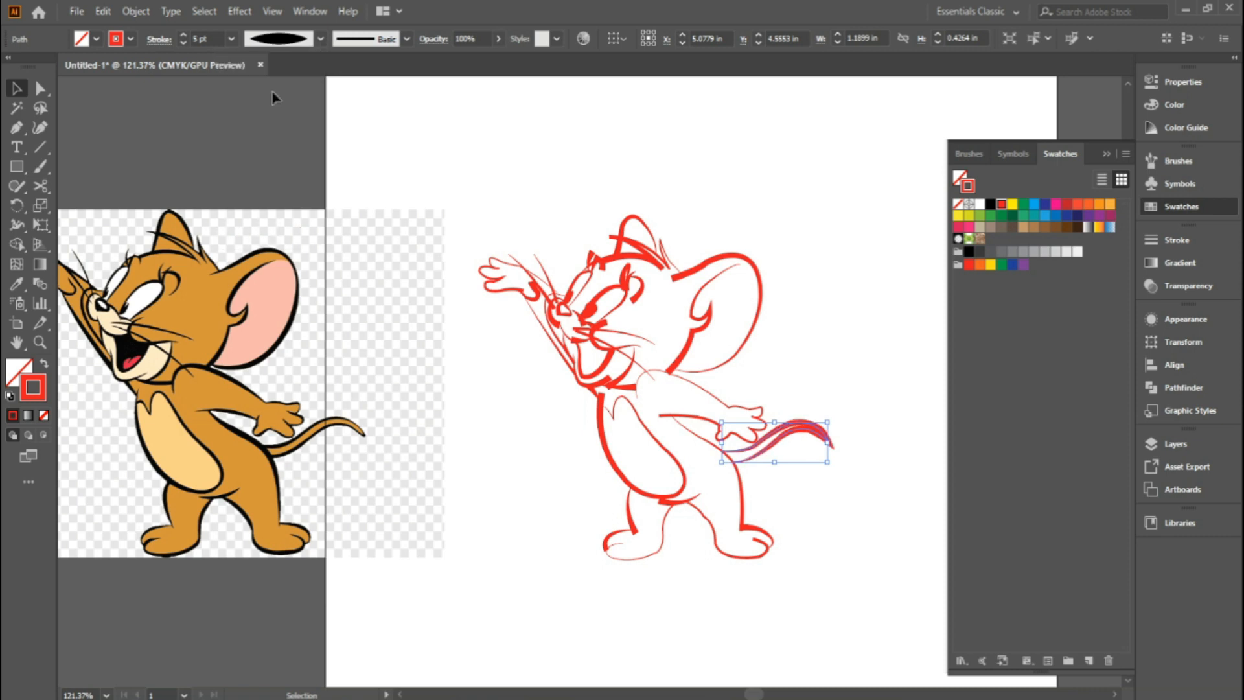
left_click(298, 41)
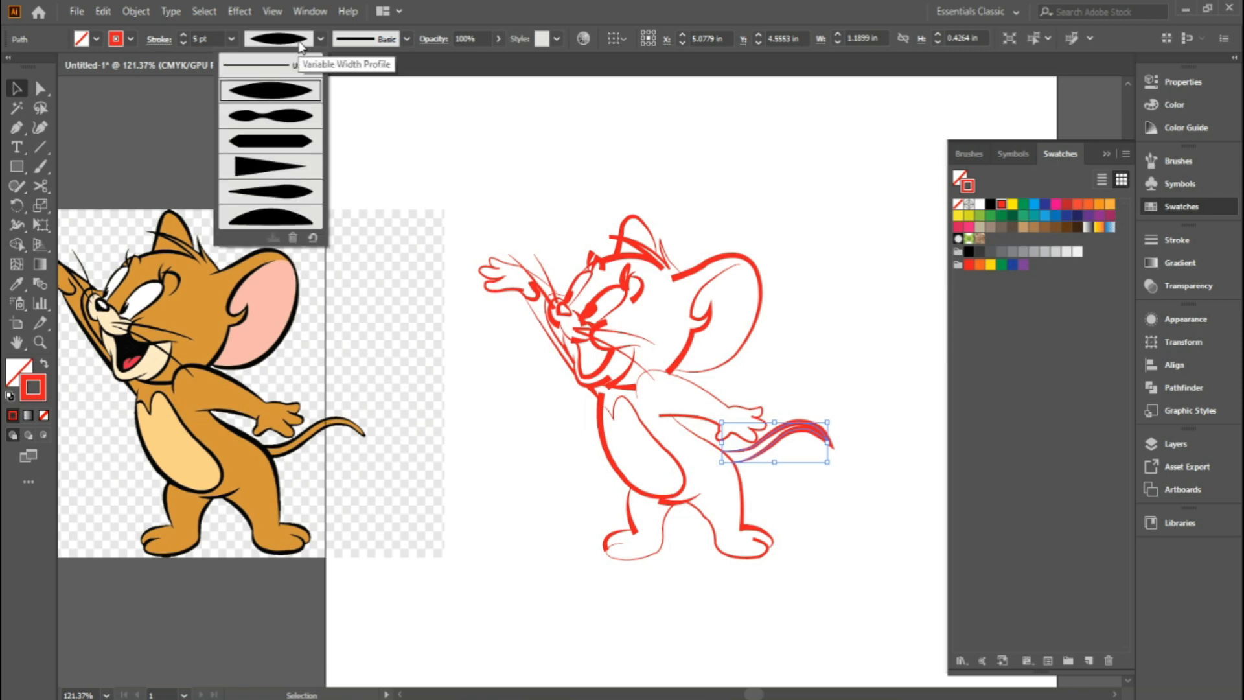
left_click(267, 120)
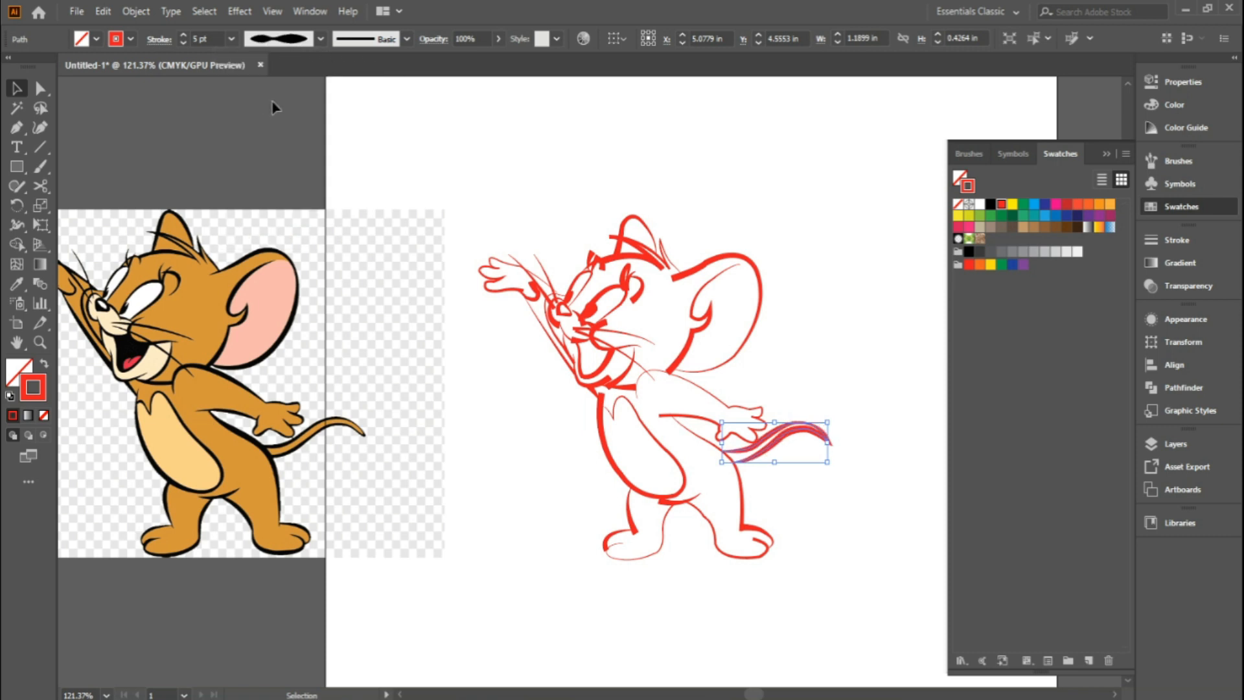
left_click(318, 40)
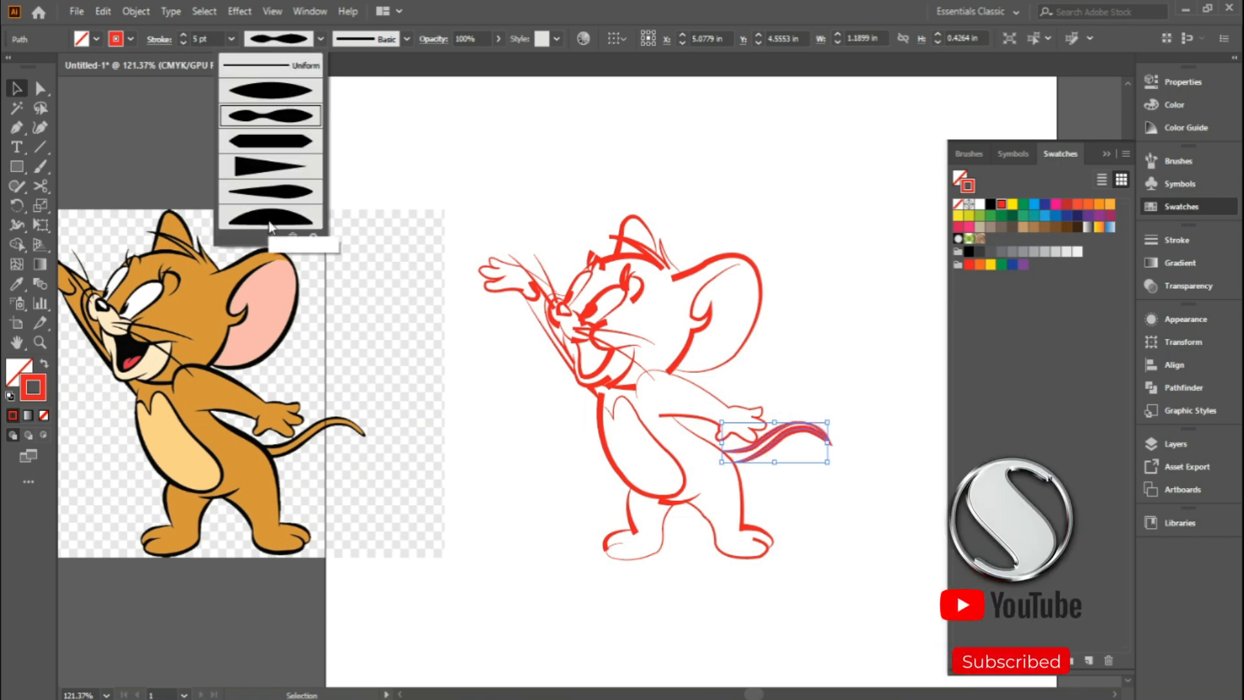
left_click(270, 218)
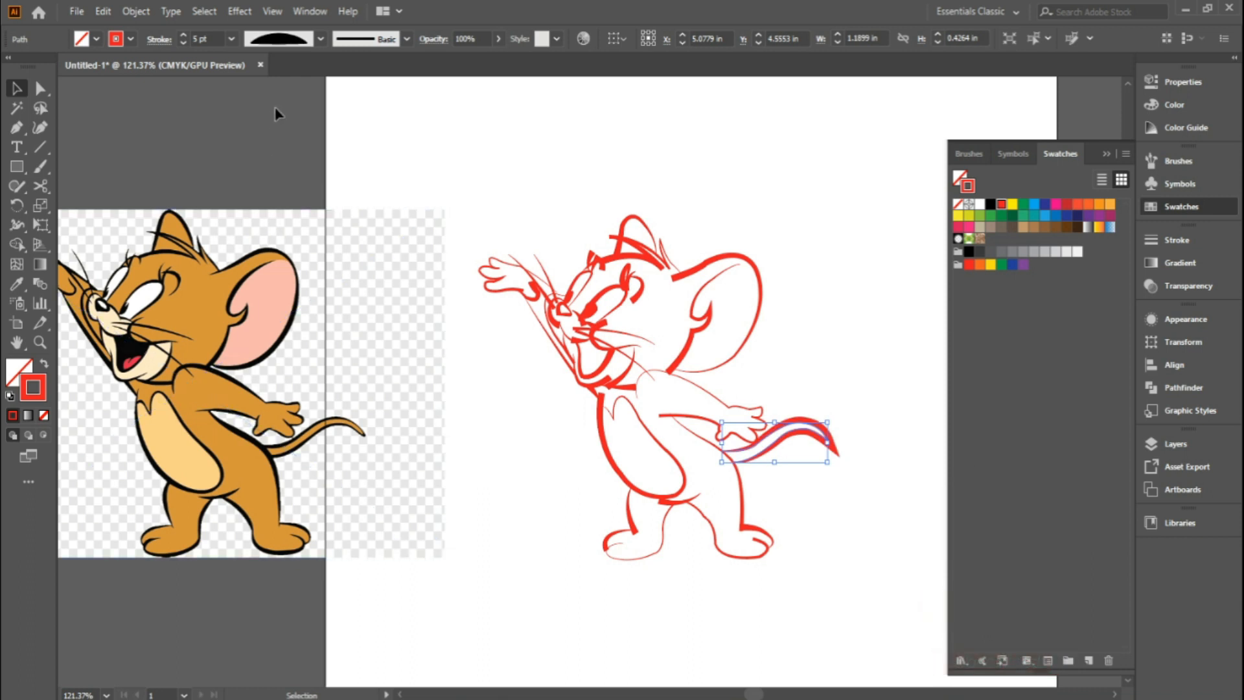
Give the tail's path the triangular tapered width profile and a 2 pt stroke.
left_click(319, 40)
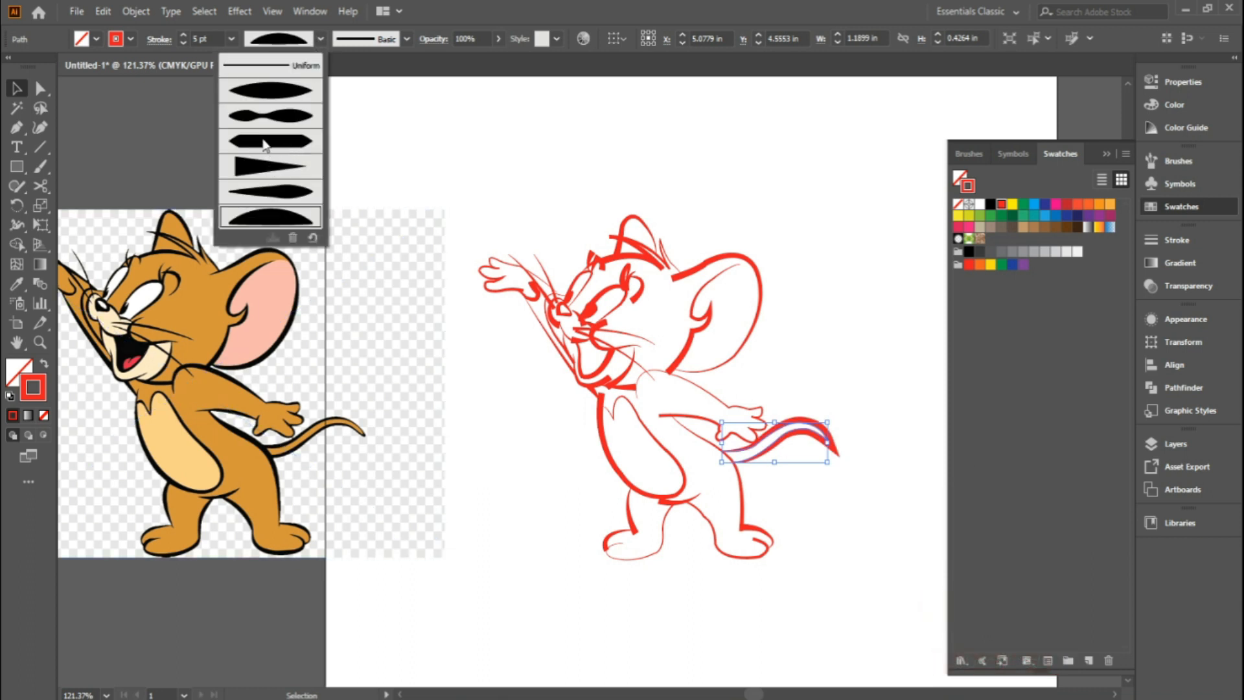
left_click(261, 167)
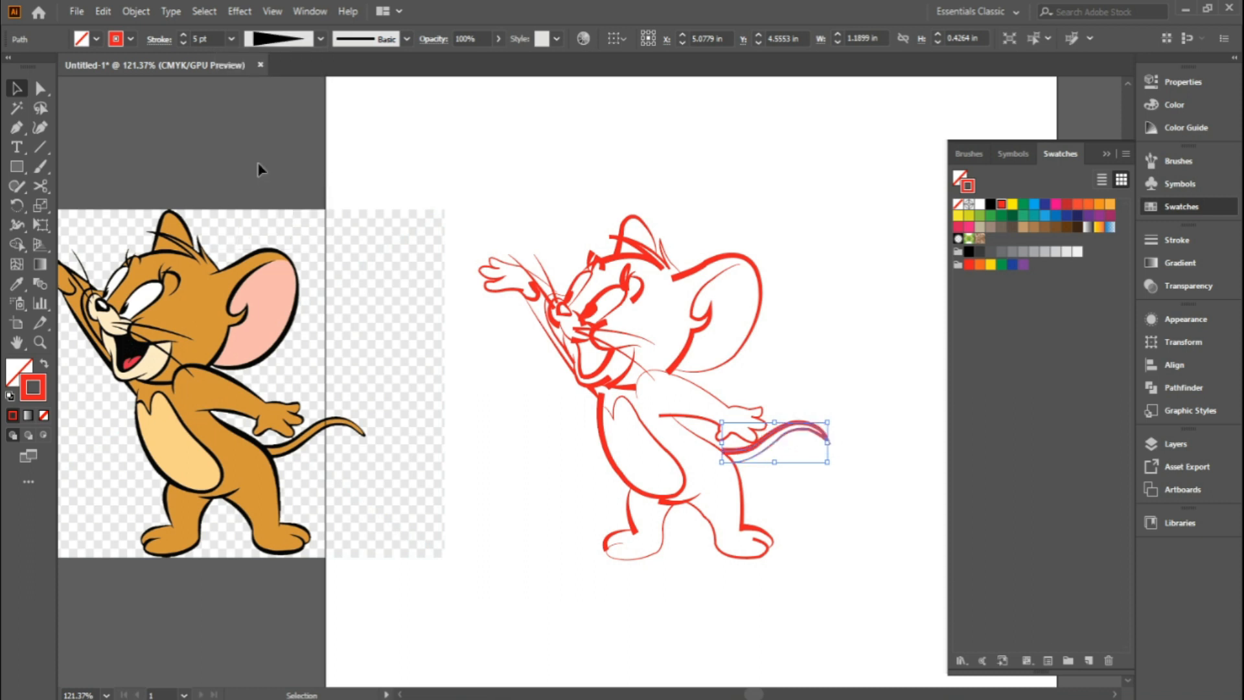
left_click(184, 43)
left_click(184, 43)
left_click(184, 43)
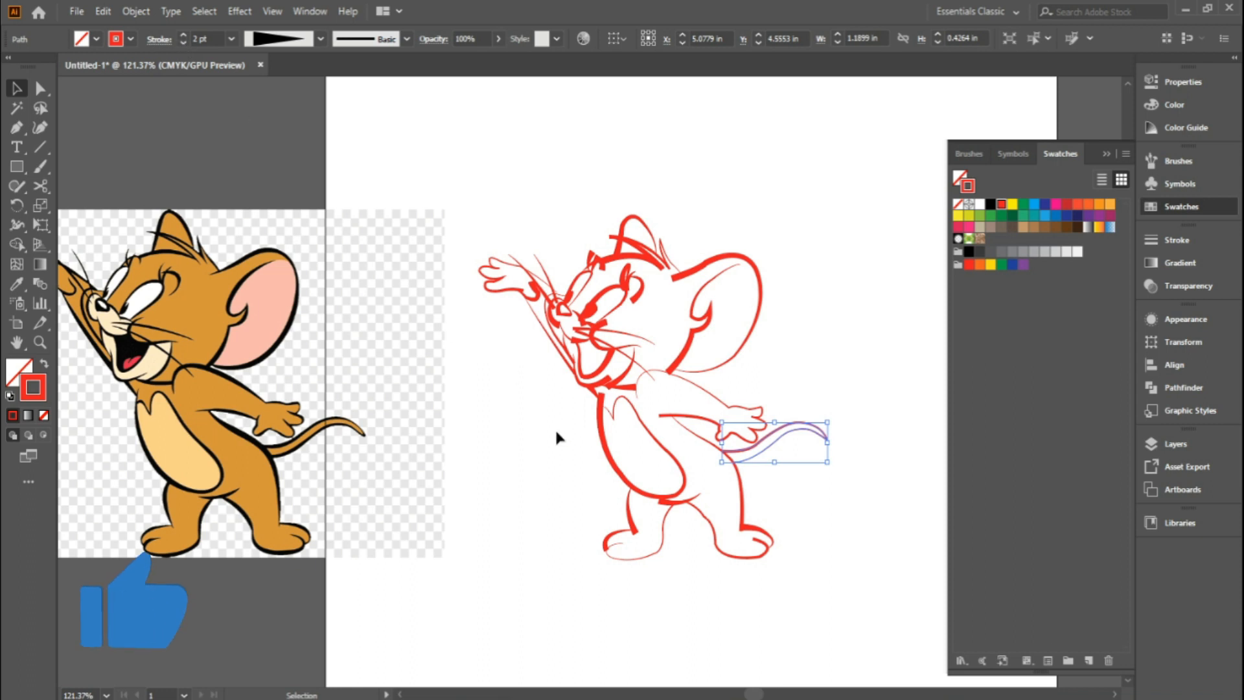
left_click(535, 467)
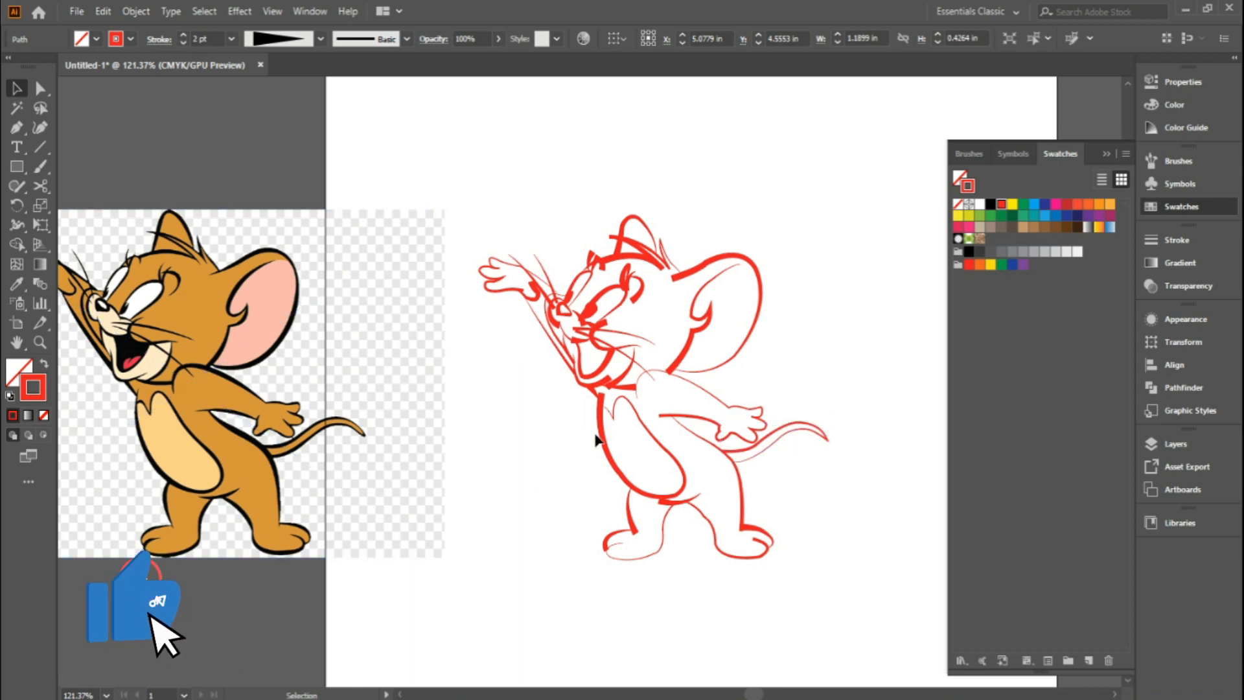
Set the path forming the chest and belly outline to a 2 pt stroke.
left_click(600, 415)
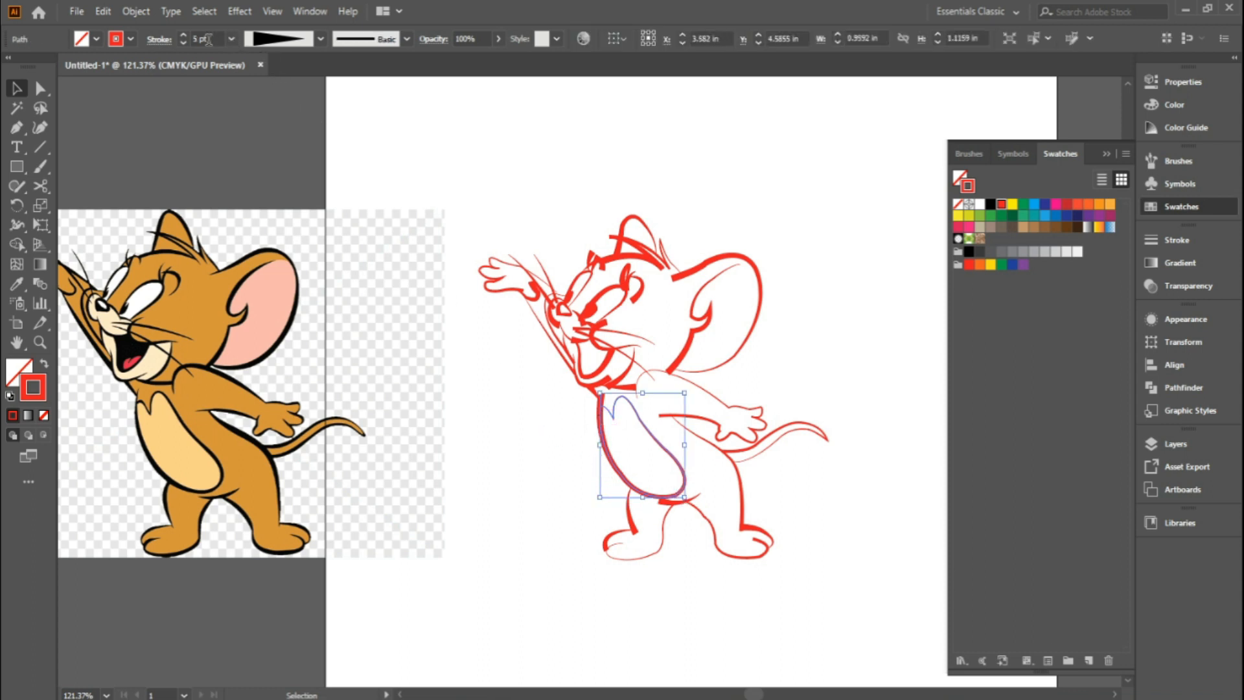
left_click(185, 44)
left_click(185, 44)
left_click(186, 44)
left_click(547, 472)
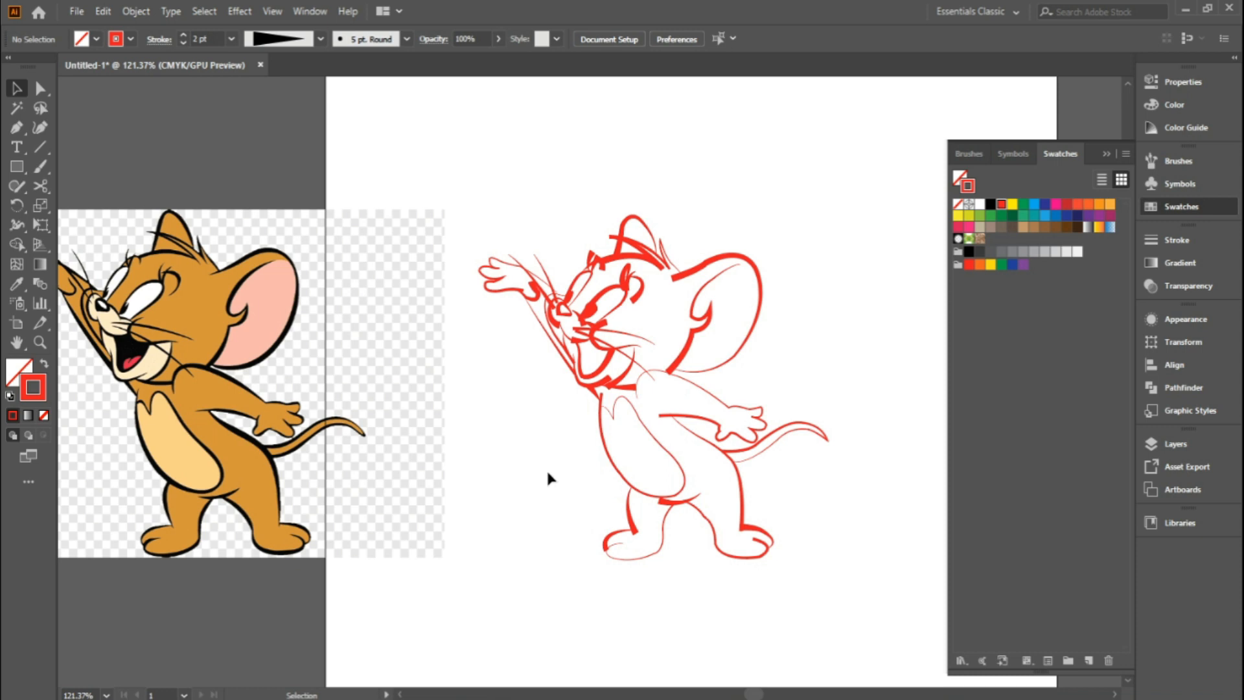
left_click(594, 389)
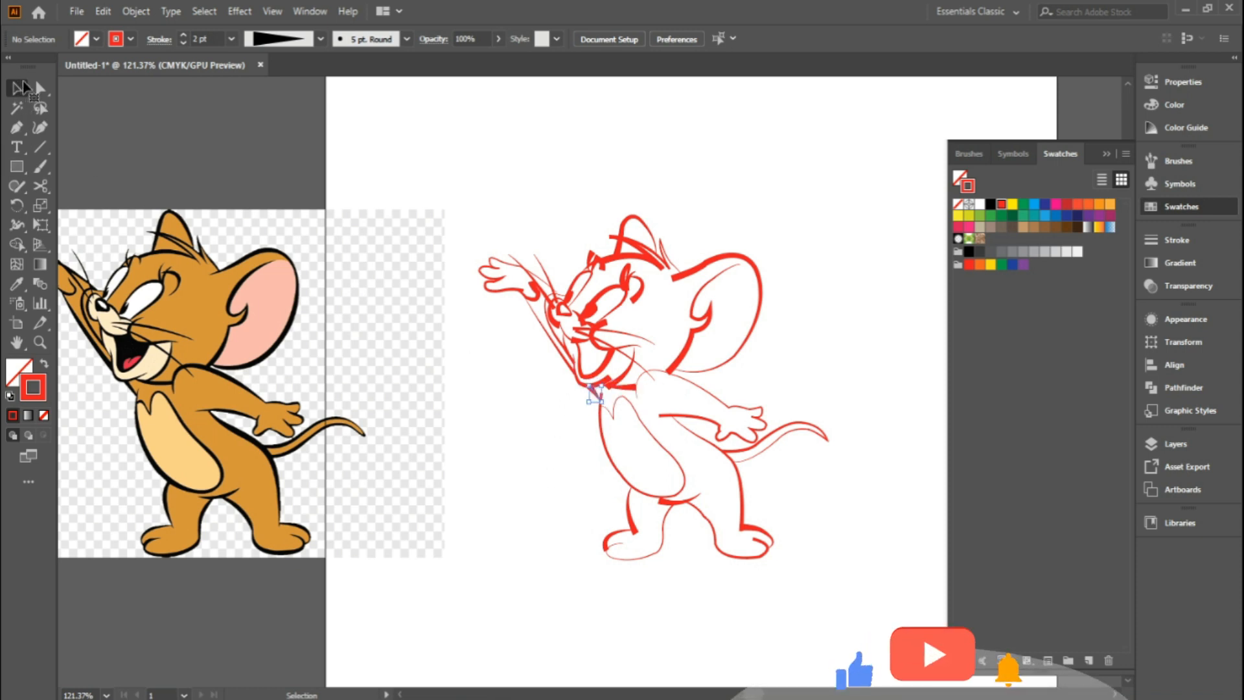
left_click(537, 434)
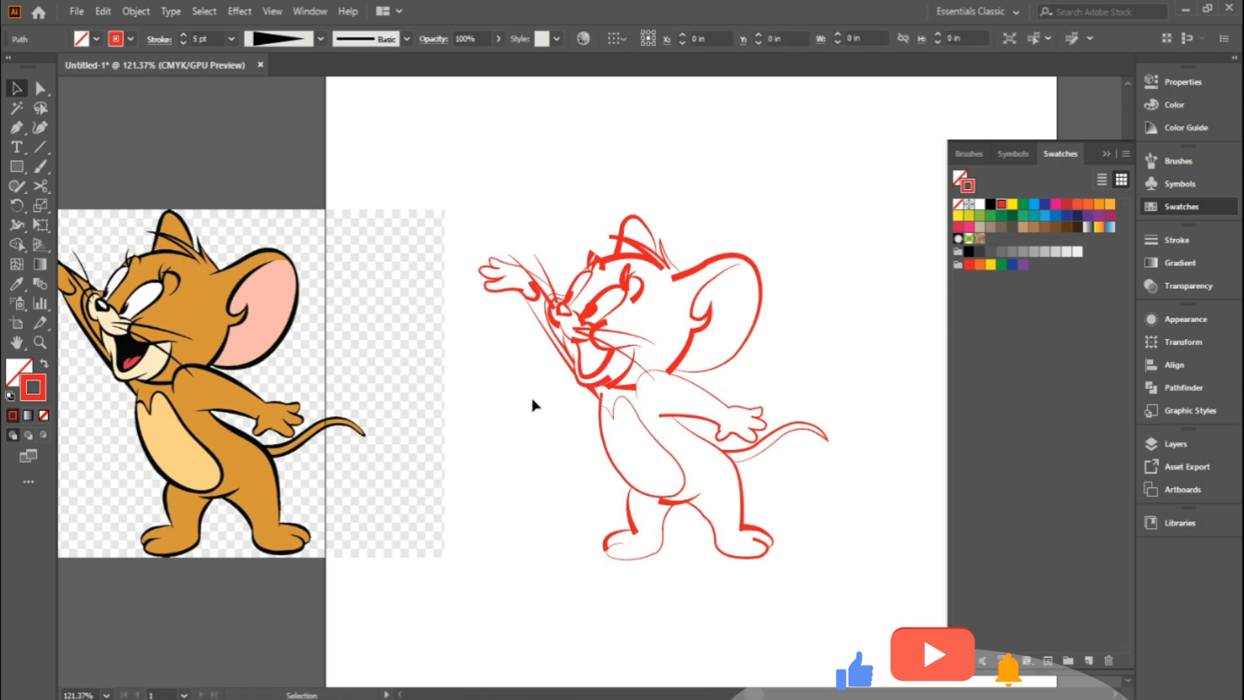
left_click(513, 309)
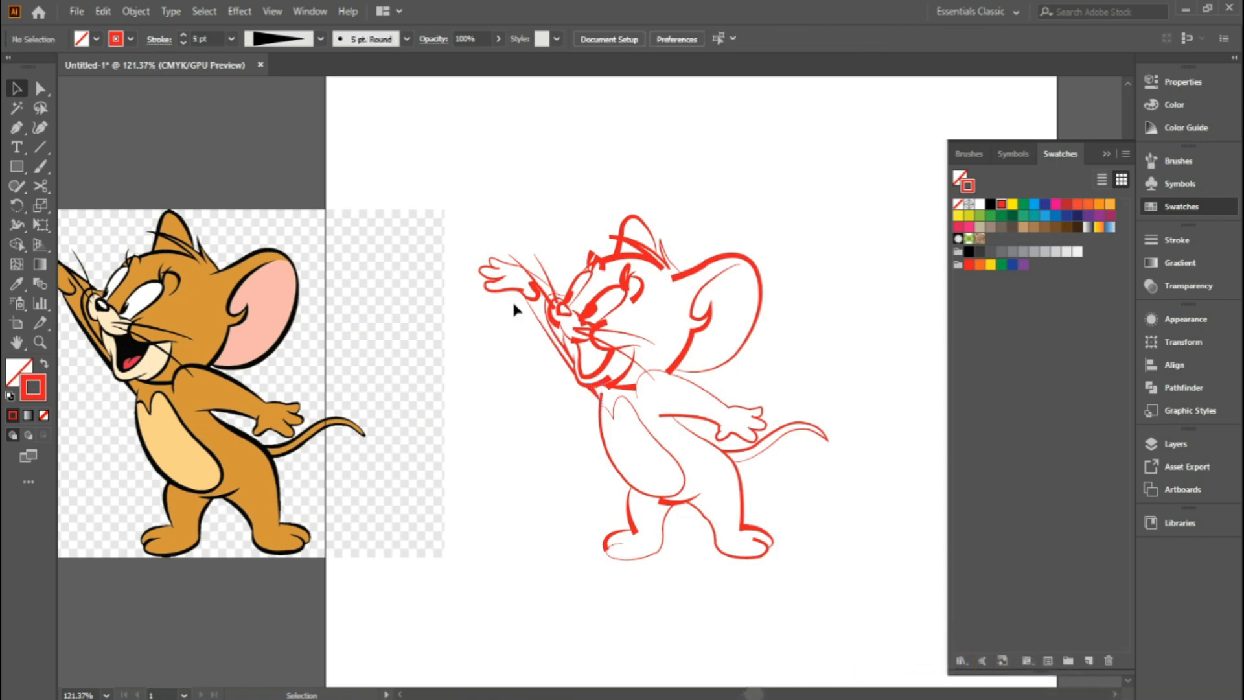
Set the large ear's outer outline to a 4 pt stroke.
left_click(697, 276)
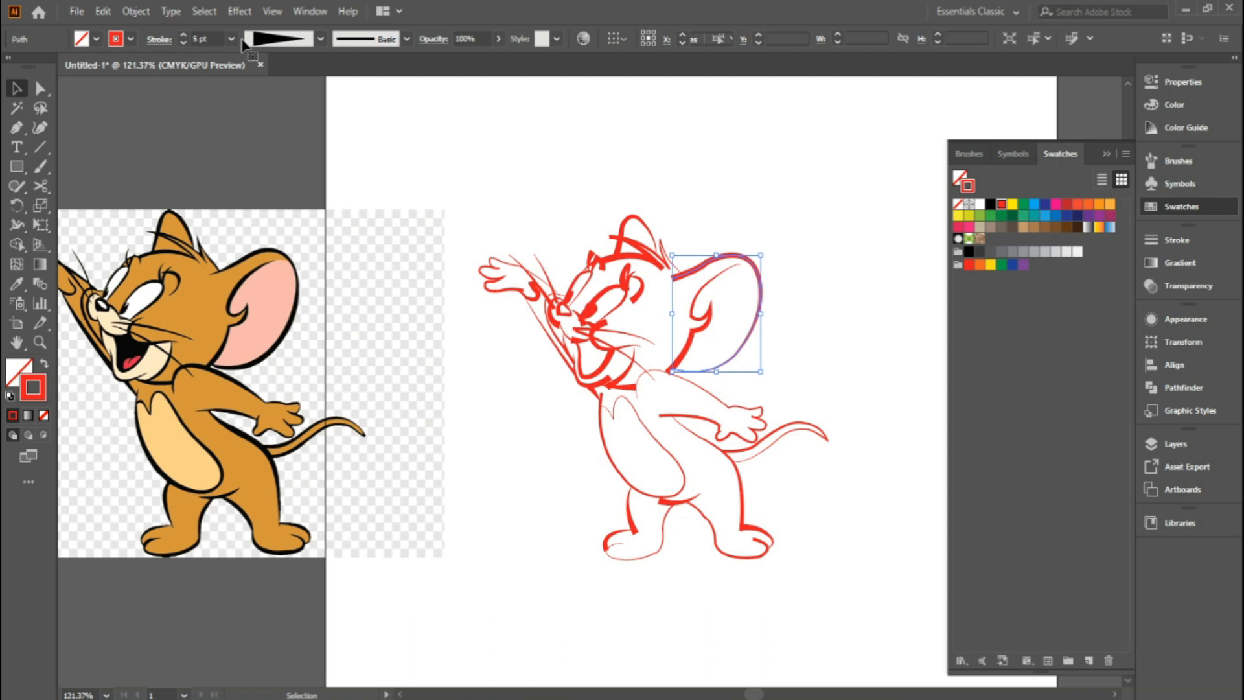
left_click(184, 43)
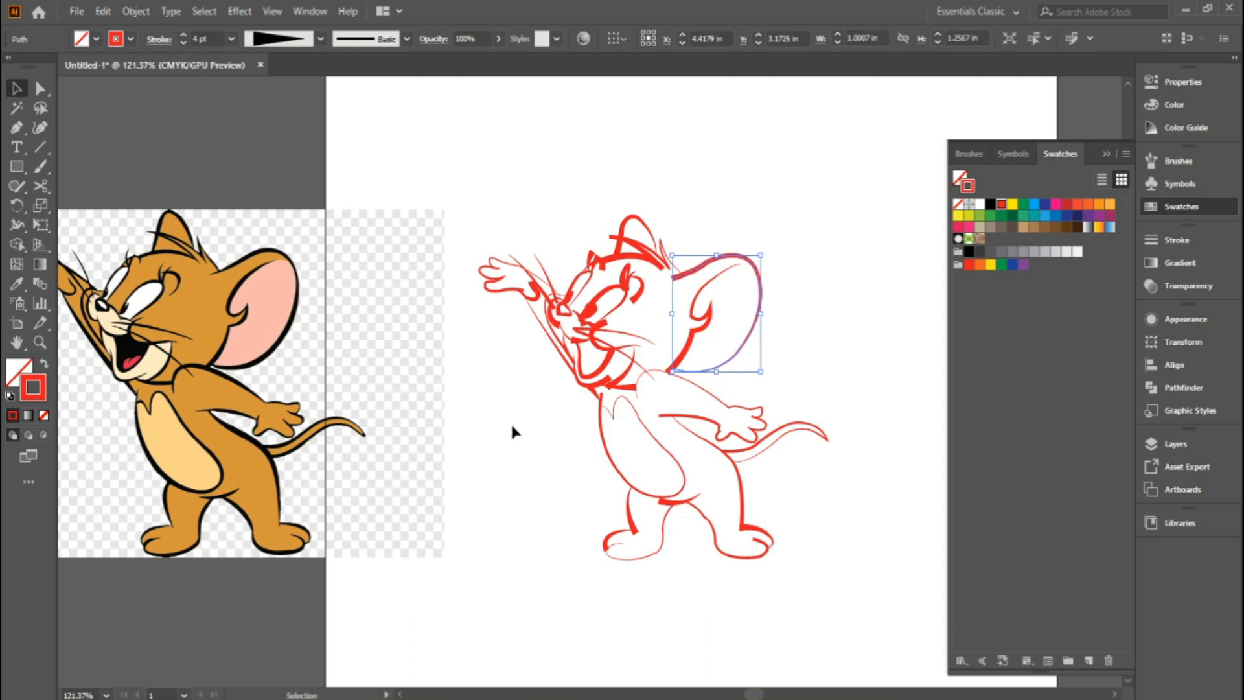
left_click(518, 395)
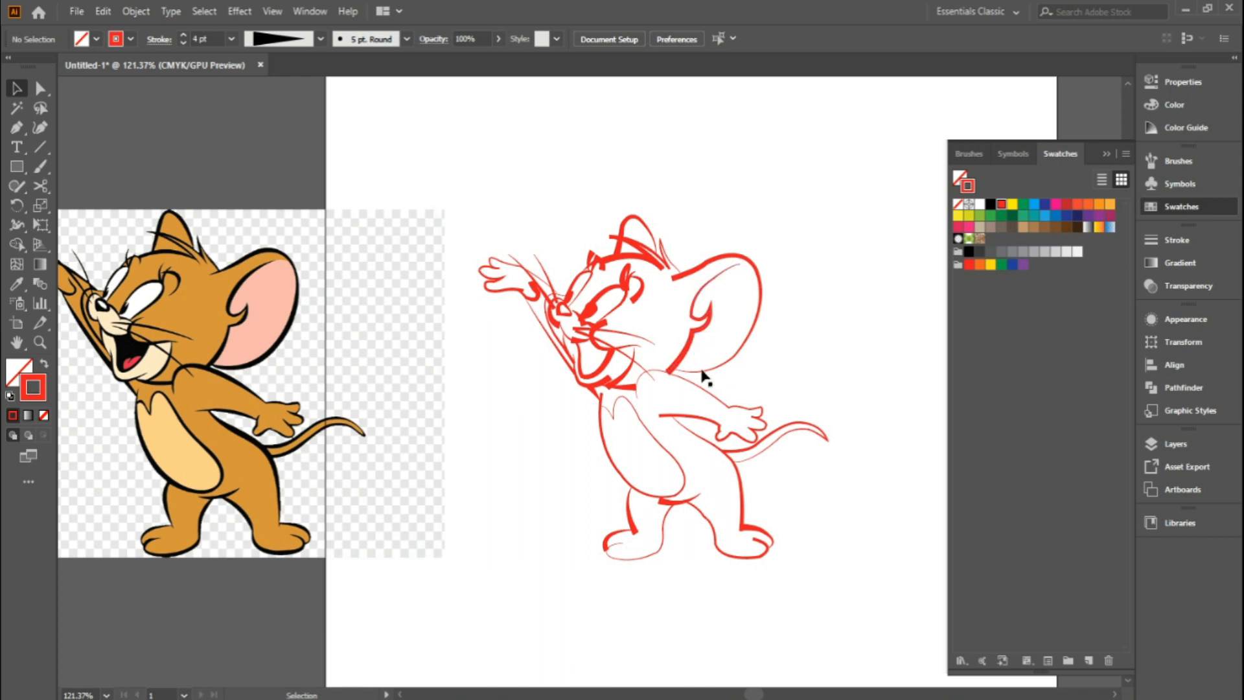
Collapse the open Swatches panel to clear the space beside the enlarged drawing.
left_click(674, 370)
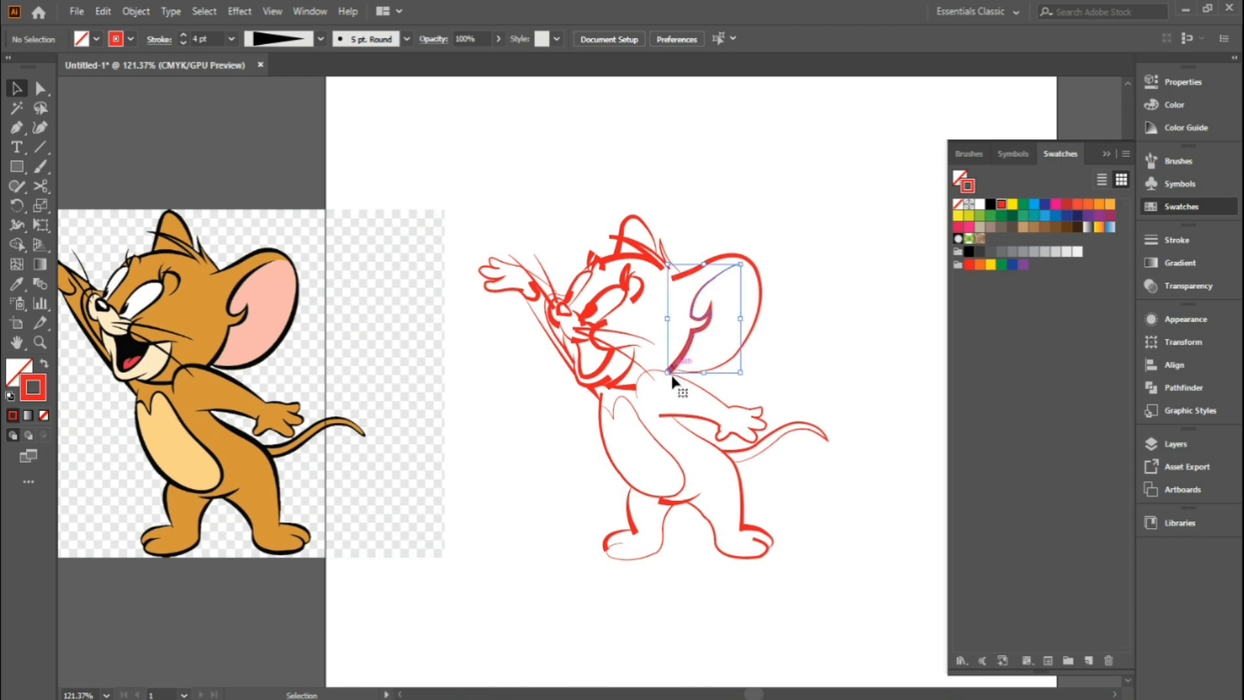
left_click(546, 421)
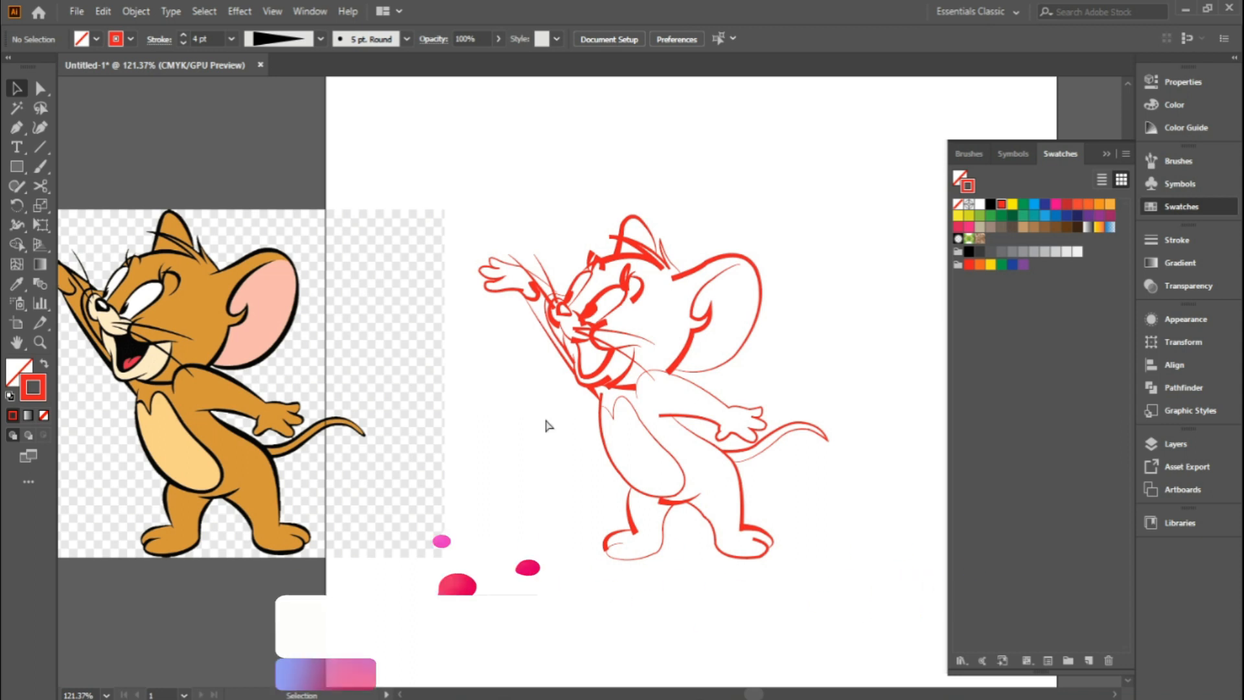
key("ctrl+=")
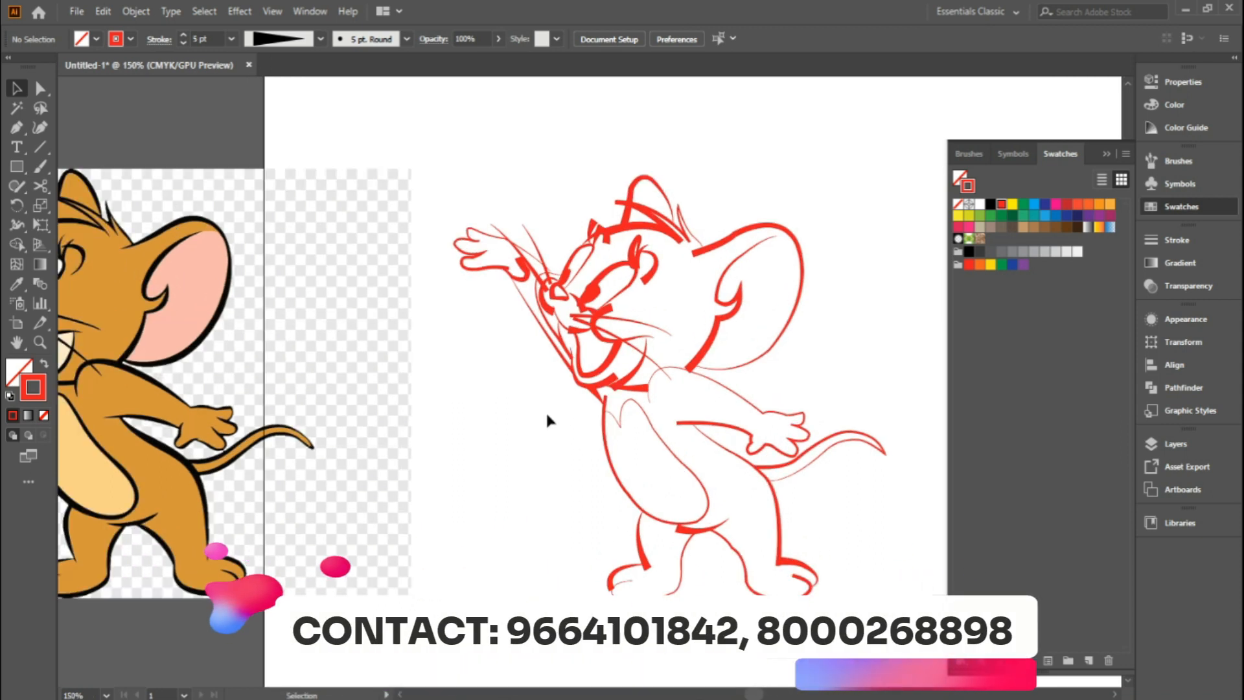
left_click(1166, 205)
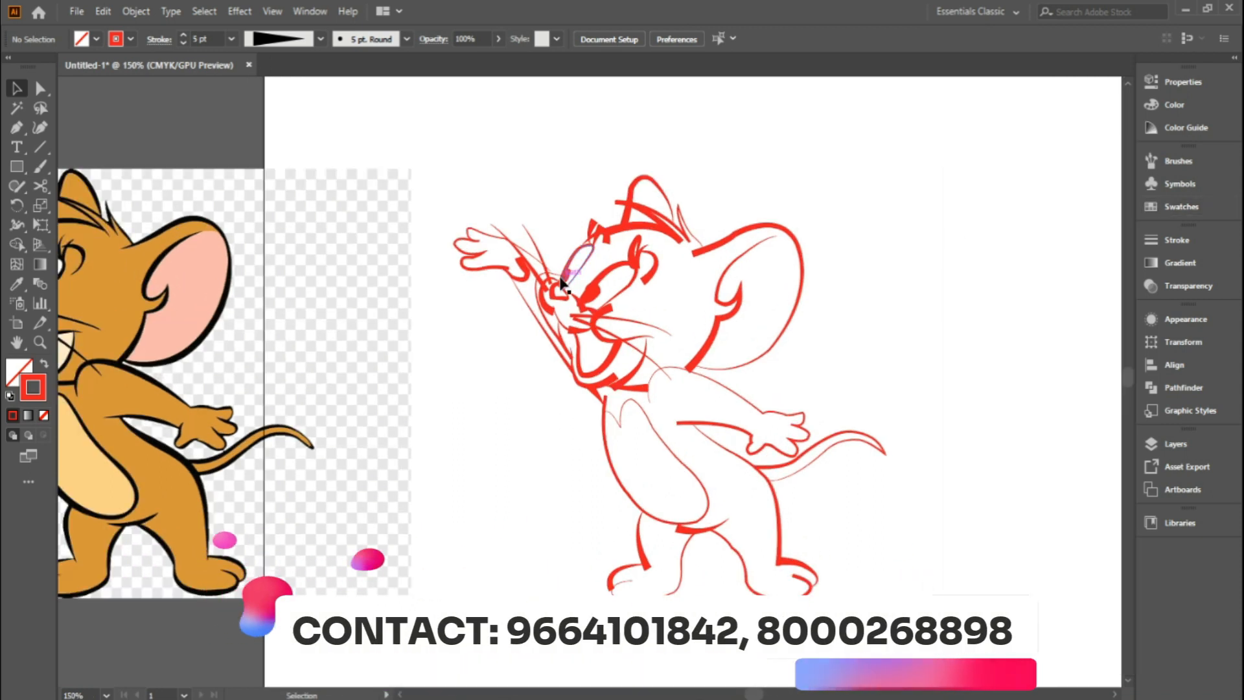